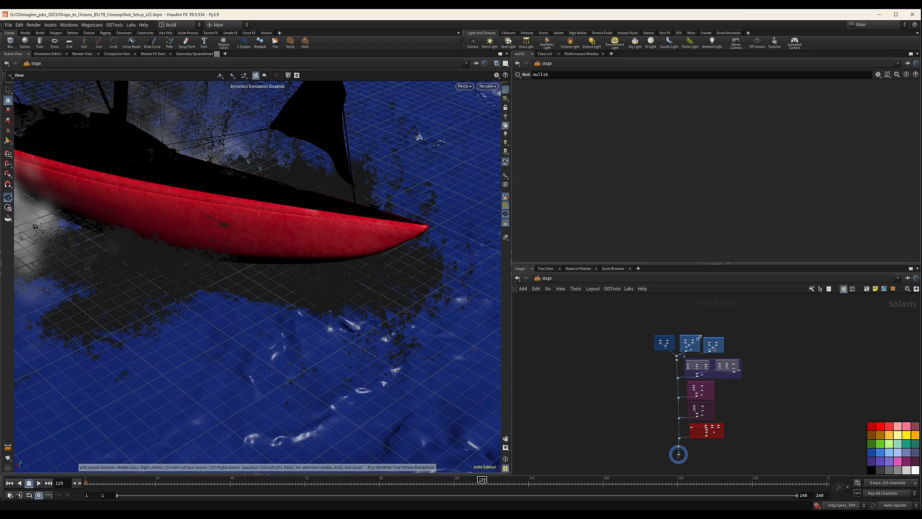
Delete the two extra FLIP node groups beside the MAIN_FLIP group
scroll(687, 341, up, 6)
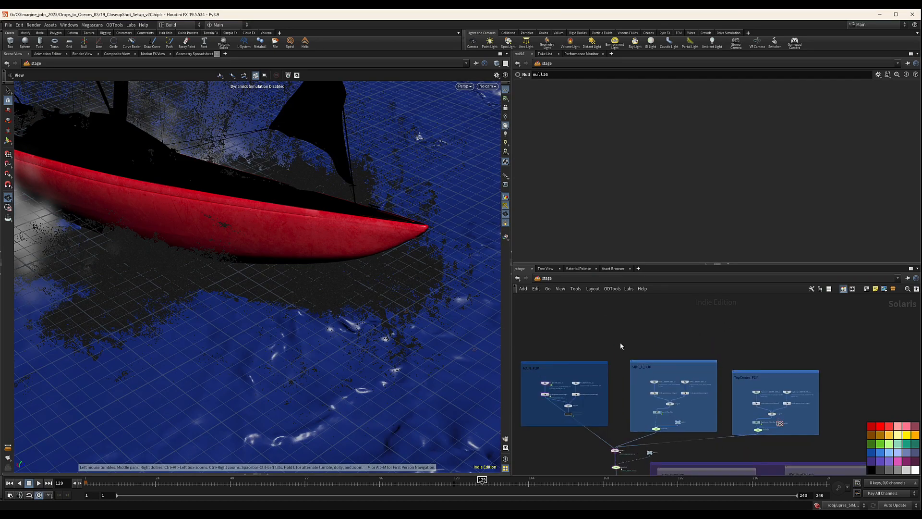
middle_drag(626, 338, 692, 317)
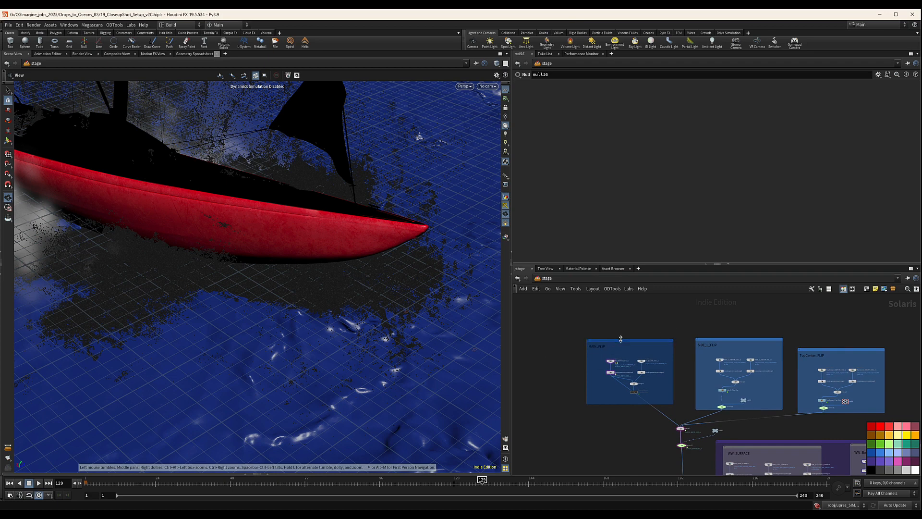
drag(626, 341, 604, 325)
middle_drag(686, 332, 616, 313)
drag(616, 313, 716, 394)
key(Delete)
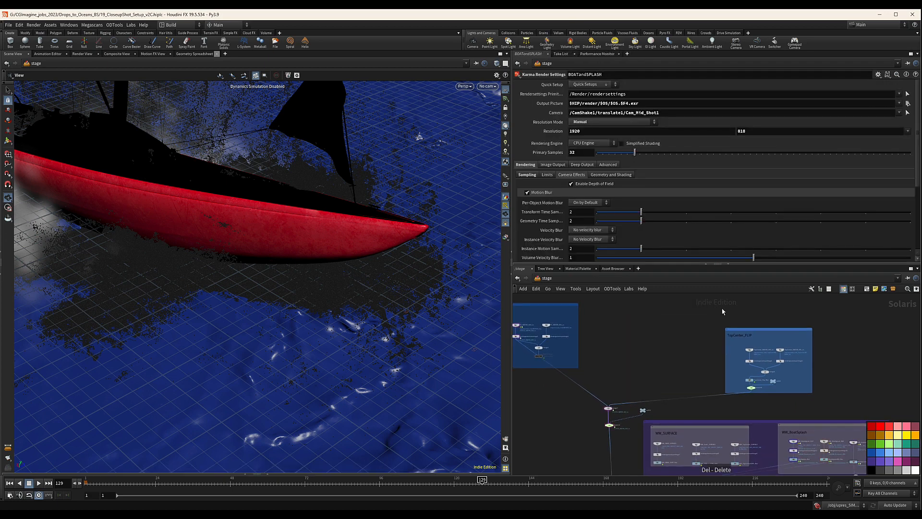
drag(703, 313, 837, 410)
key(Delete)
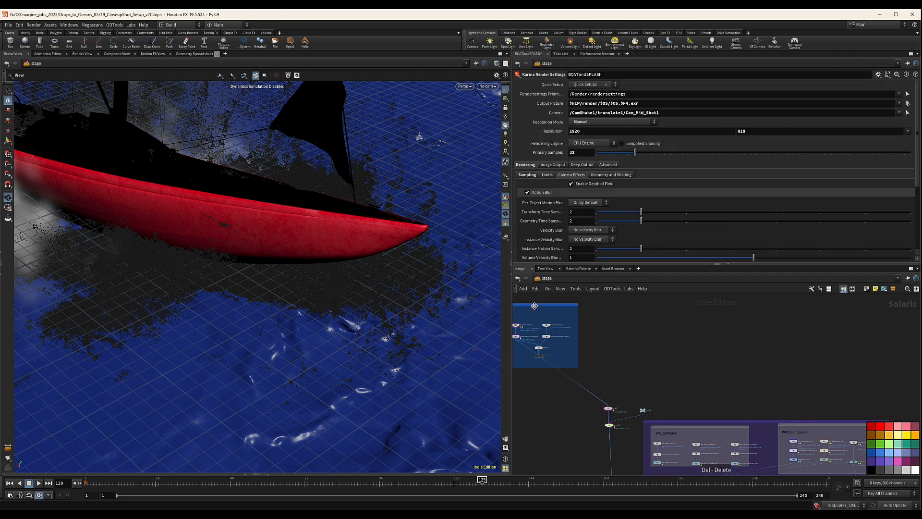
Reposition the MAIN_FLIP group above the main chain and wire MainFlip_Mat into the merge below, replacing the direct geometry settings connection
drag(542, 304, 622, 311)
scroll(619, 355, up, 6)
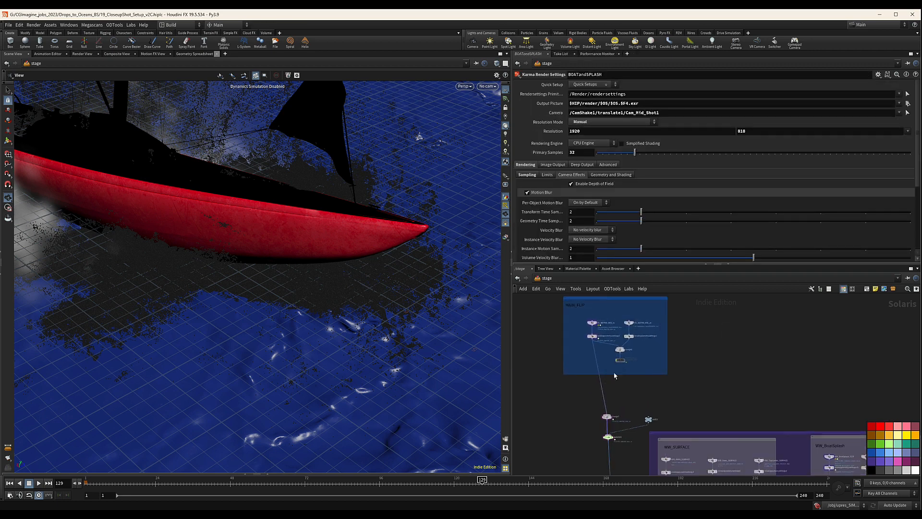
click(625, 344)
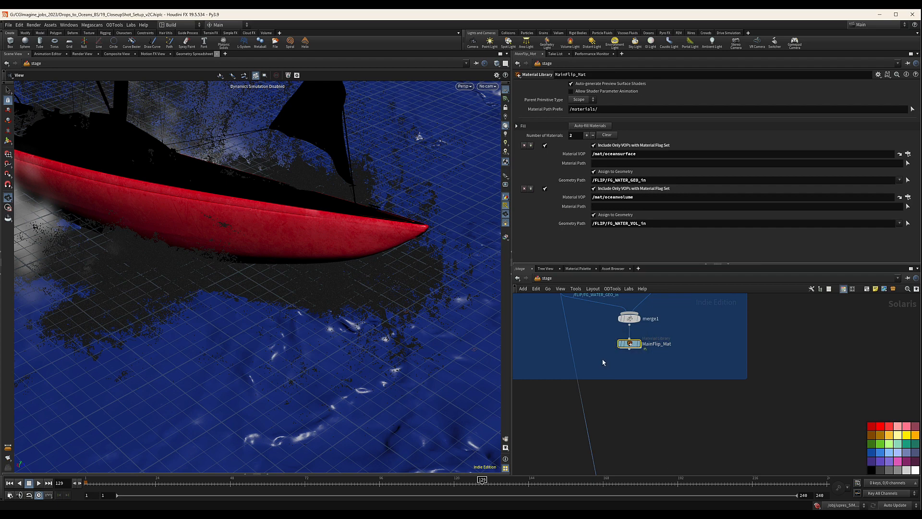
scroll(619, 356, down, 2)
click(623, 352)
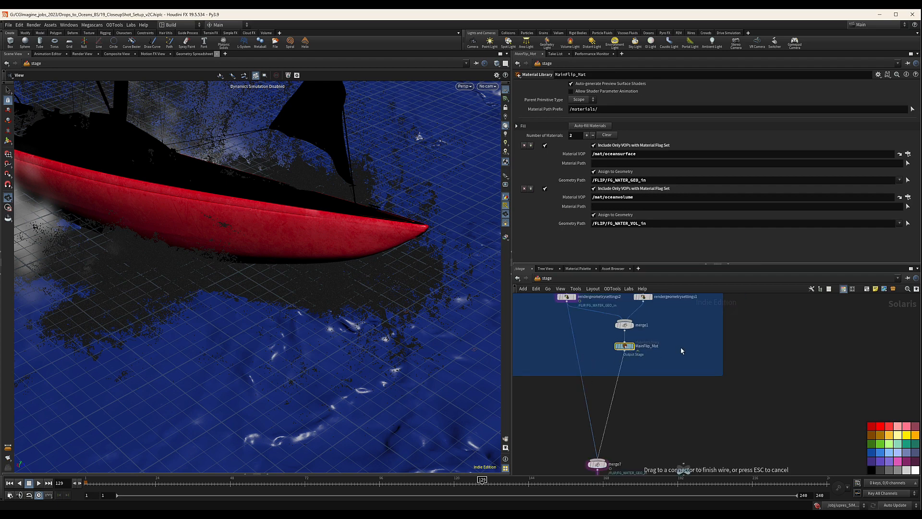
click(699, 358)
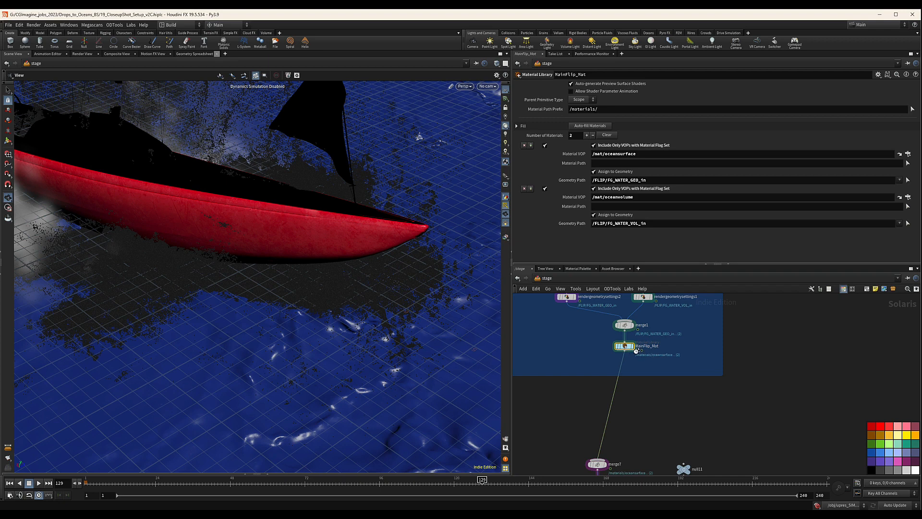
scroll(615, 379, down, 5)
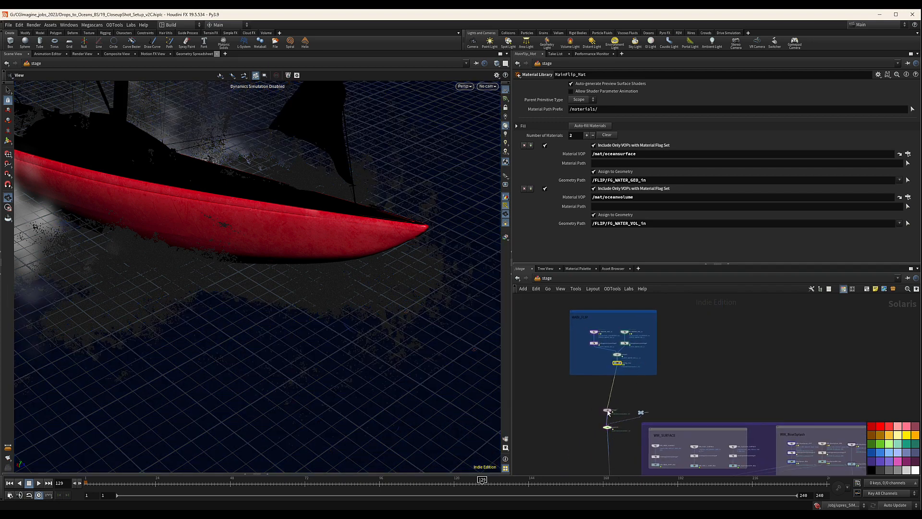
Examine the motion blur and render visibility settings on the sailboat's render geometry settings node in the SailBoat group
middle_drag(607, 412, 627, 331)
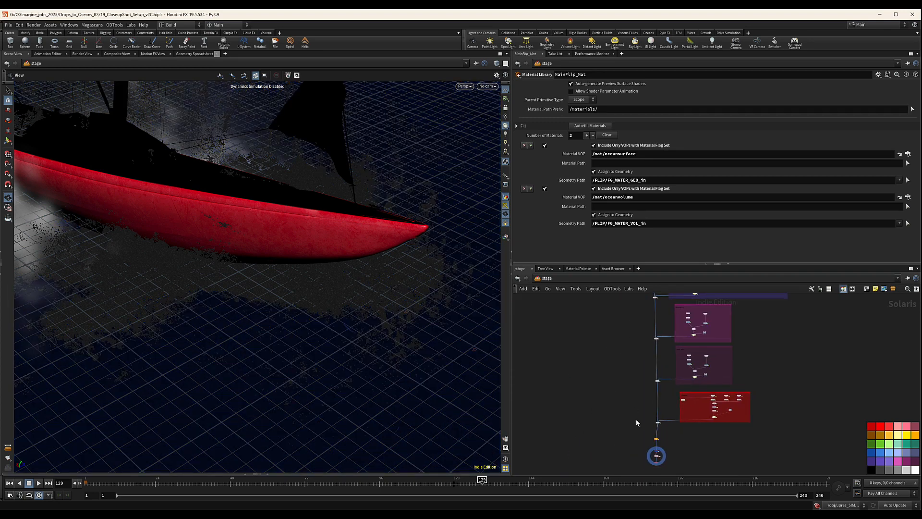
scroll(707, 414, up, 8)
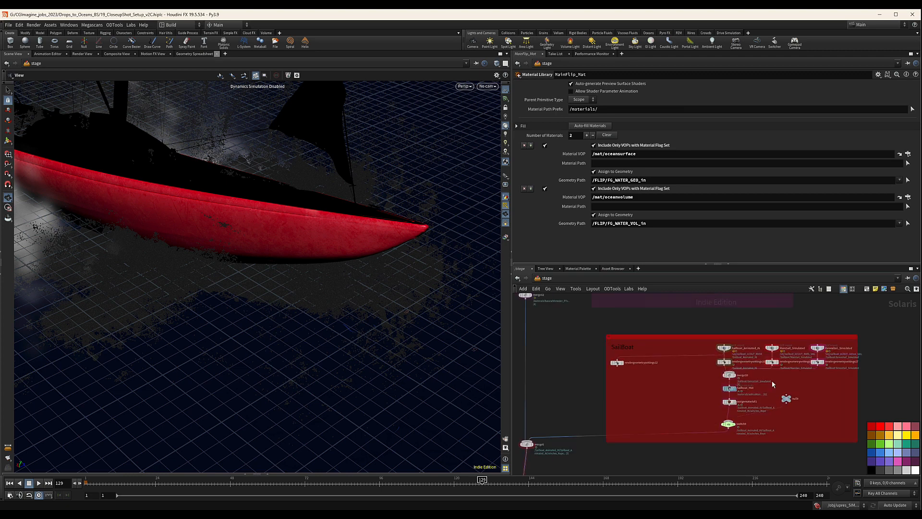
click(724, 362)
scroll(547, 192, down, 5)
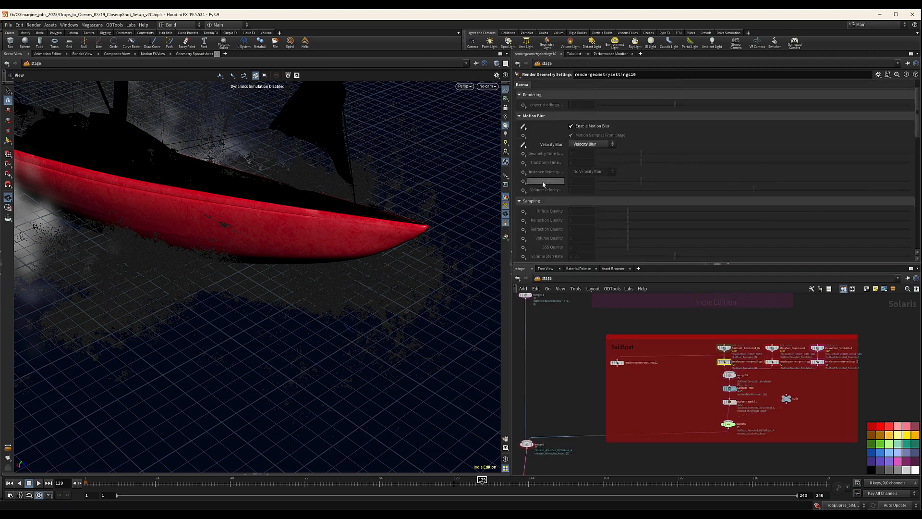
scroll(552, 193, down, 4)
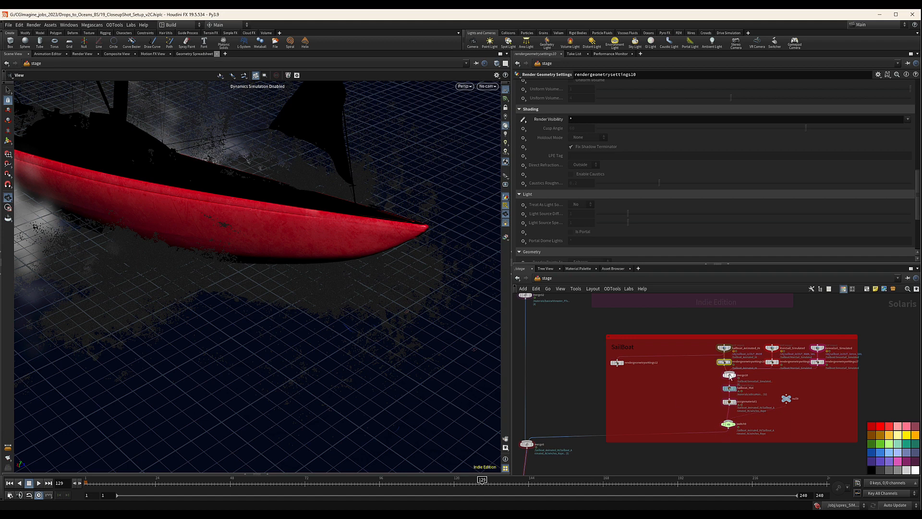
Cut the main chain wires between the intermediate merges and connect the switch below the MAIN_FLIP merge directly to the SailBoat merge
scroll(702, 402, down, 6)
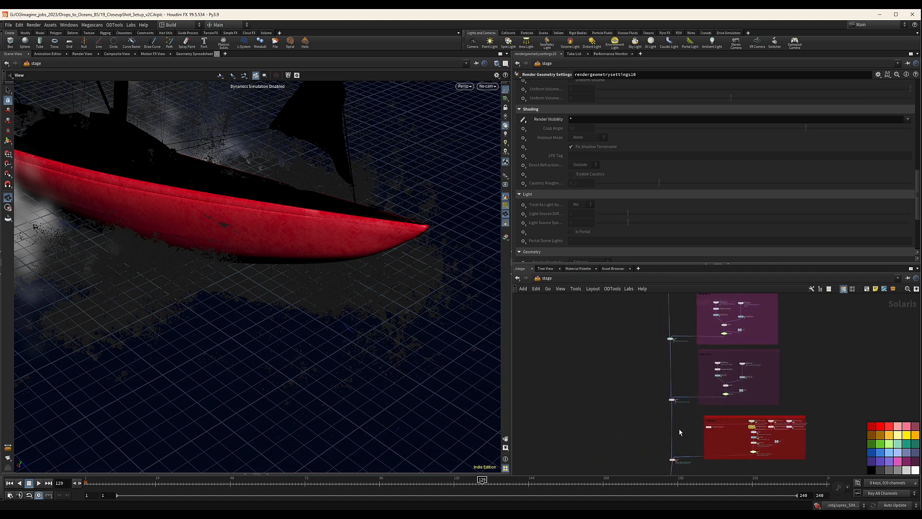
drag(681, 425, 667, 414)
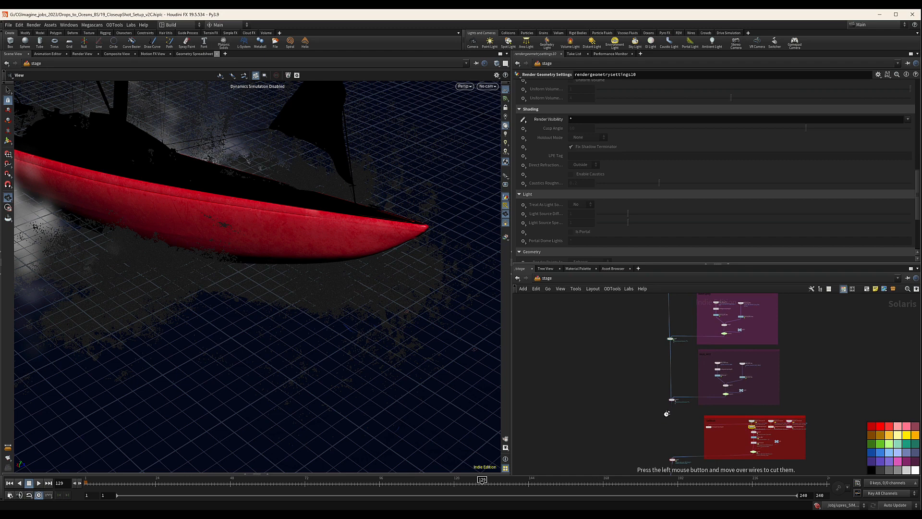
drag(688, 368, 665, 345)
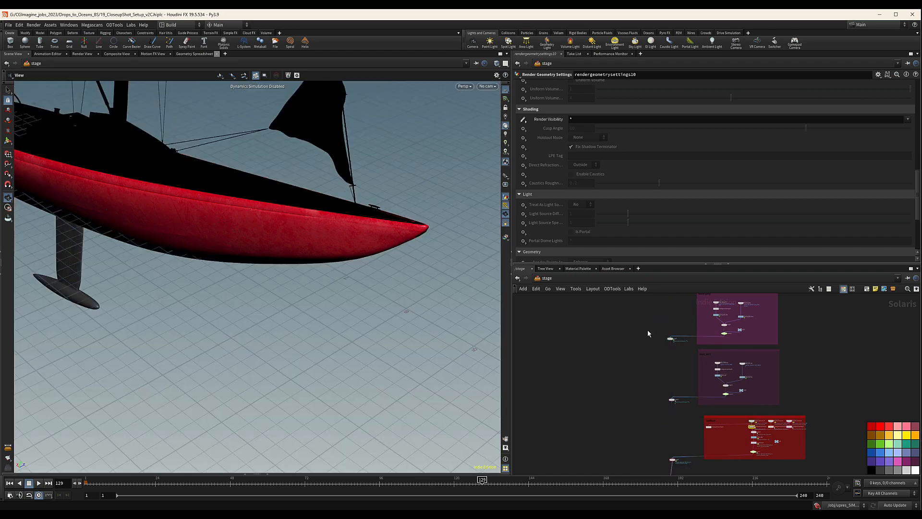
key(l)
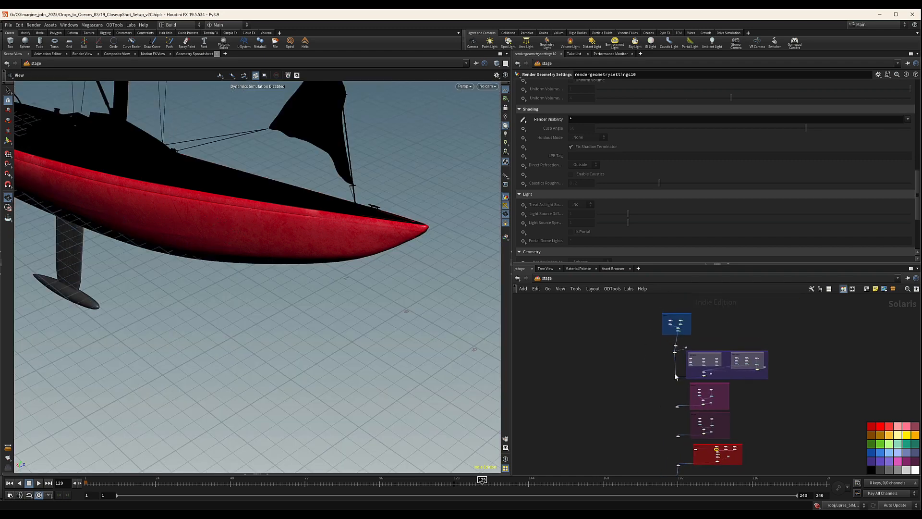
scroll(669, 353, up, 5)
drag(675, 349, 658, 422)
middle_drag(658, 422, 694, 328)
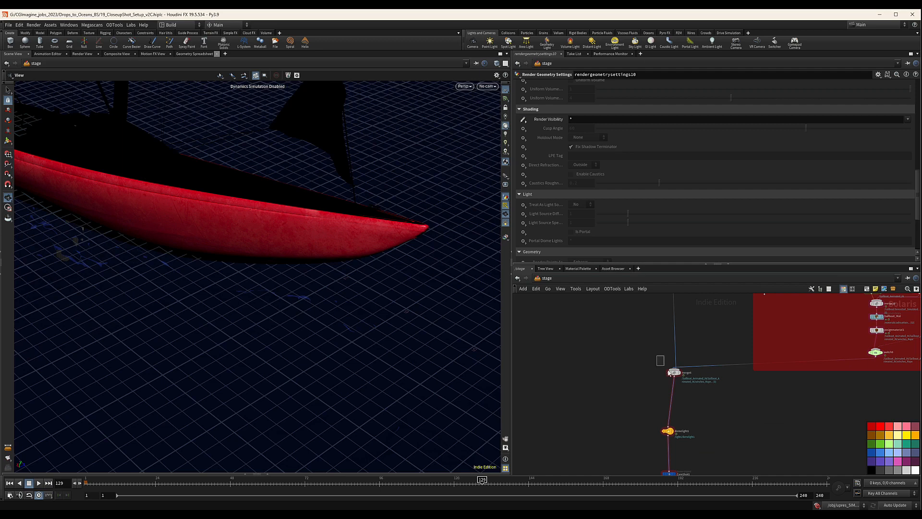
Reverse the input order of the SailBoat merge so the newly connected FLIP and sailboat inputs swap places
click(670, 372)
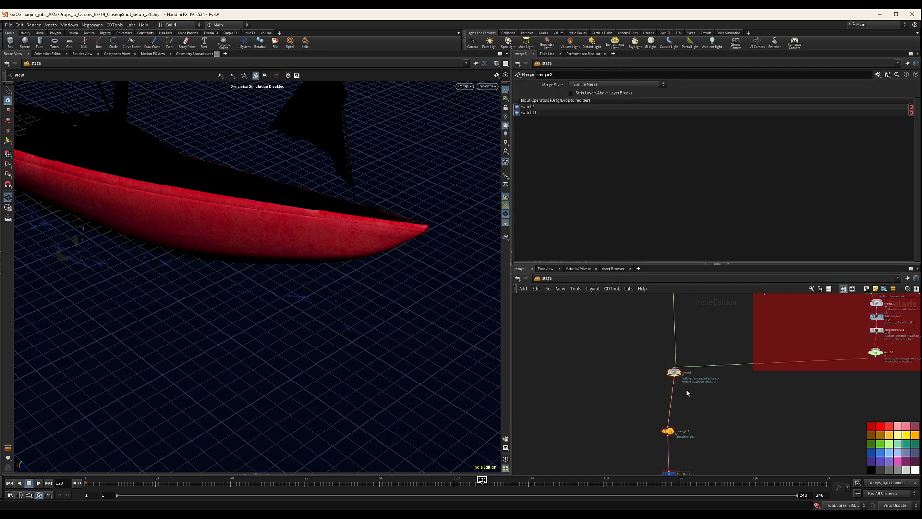
key(shift+r)
key(l)
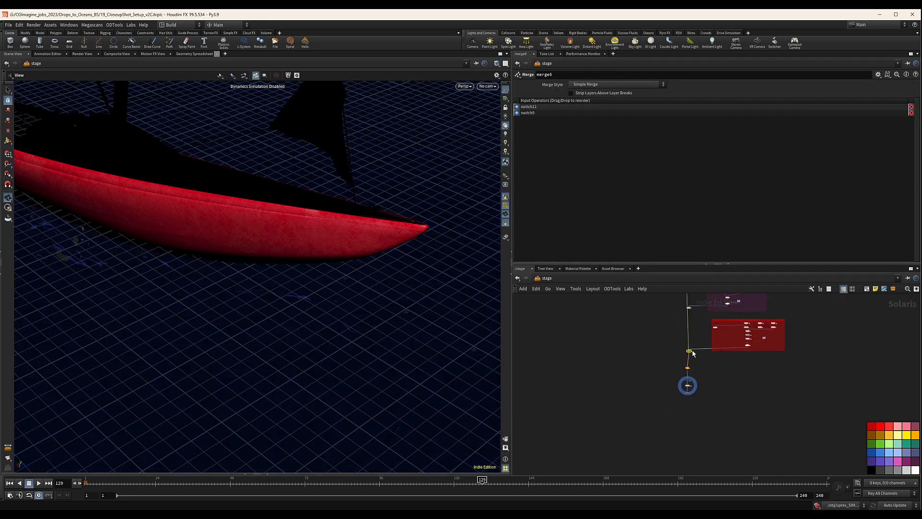
Set the SOP path of FG_WATER_GEO_in in the MAIN_FLIP group to /obj/upres_SIM/OUT_FLIP_MESH
double_click(687, 370)
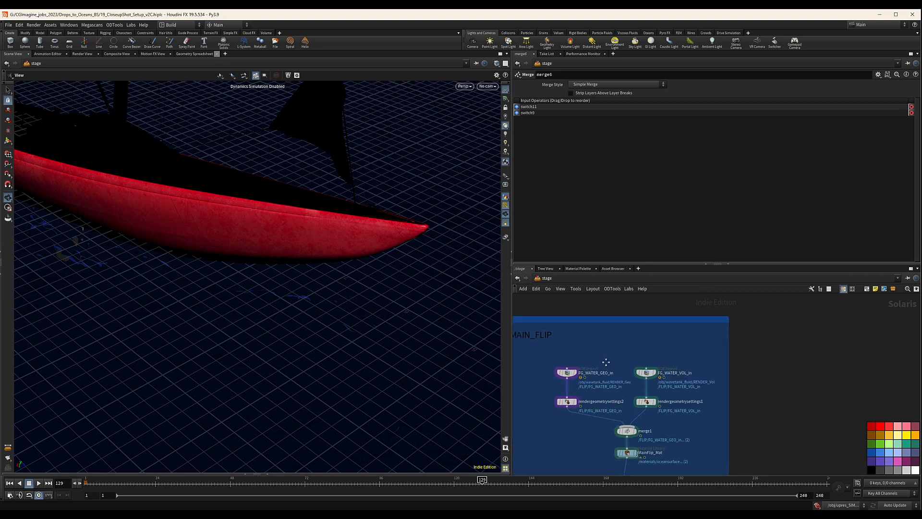
click(619, 336)
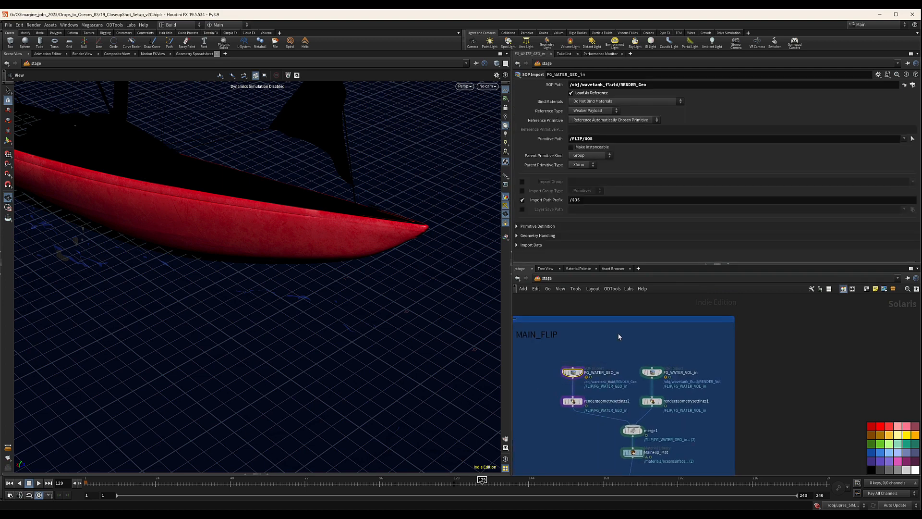
click(913, 85)
scroll(714, 74, down, 5)
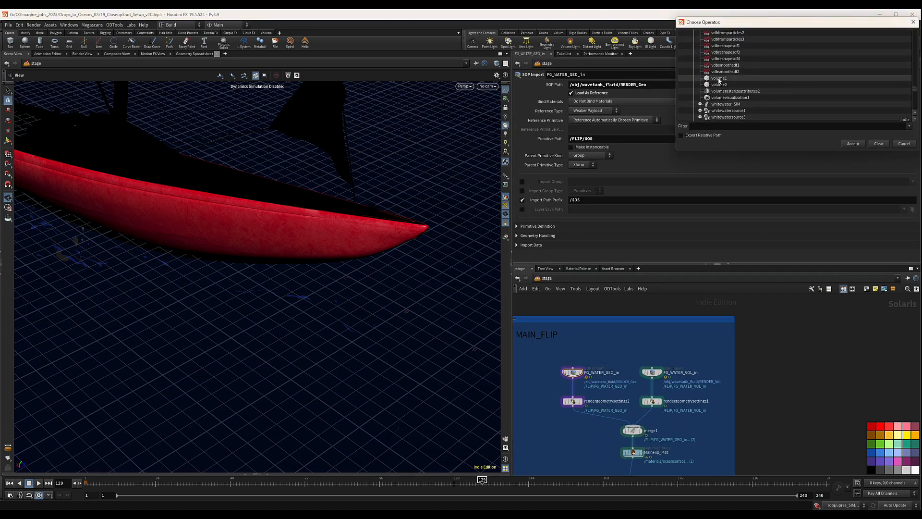
scroll(713, 79, down, 10)
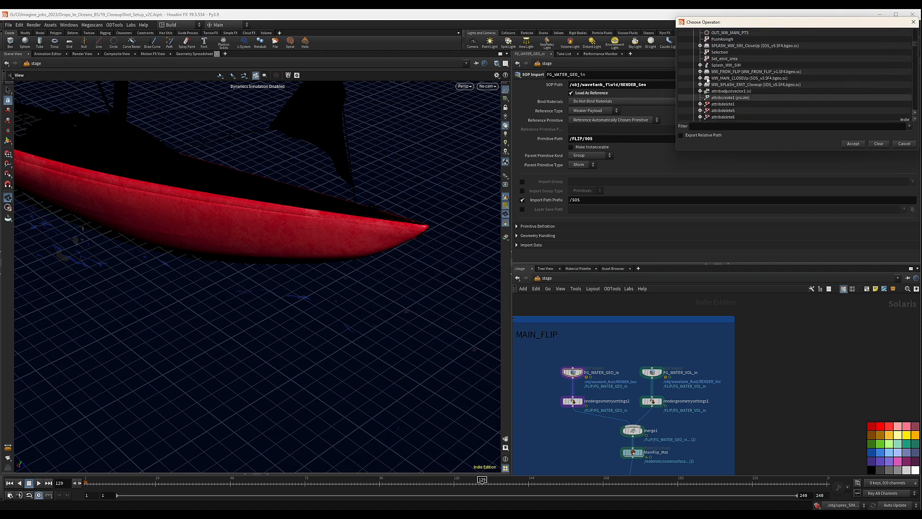
scroll(711, 86, up, 3)
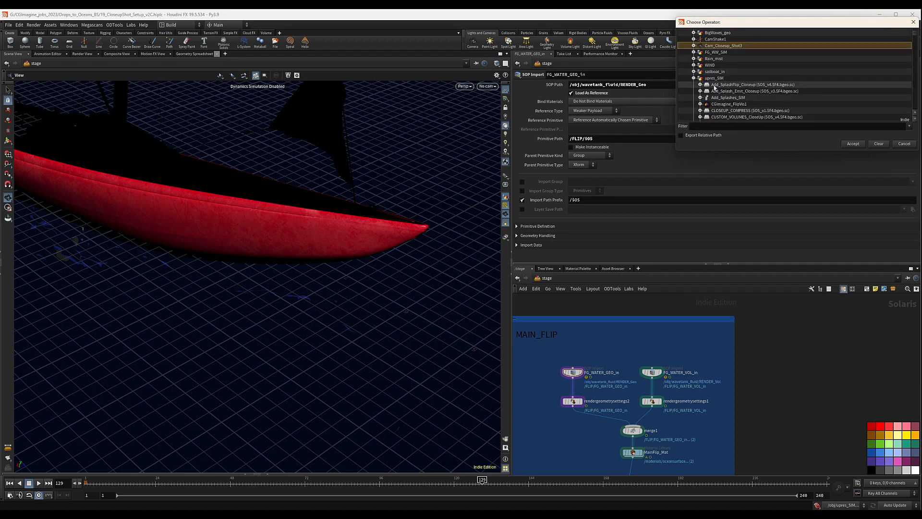
scroll(735, 89, down, 6)
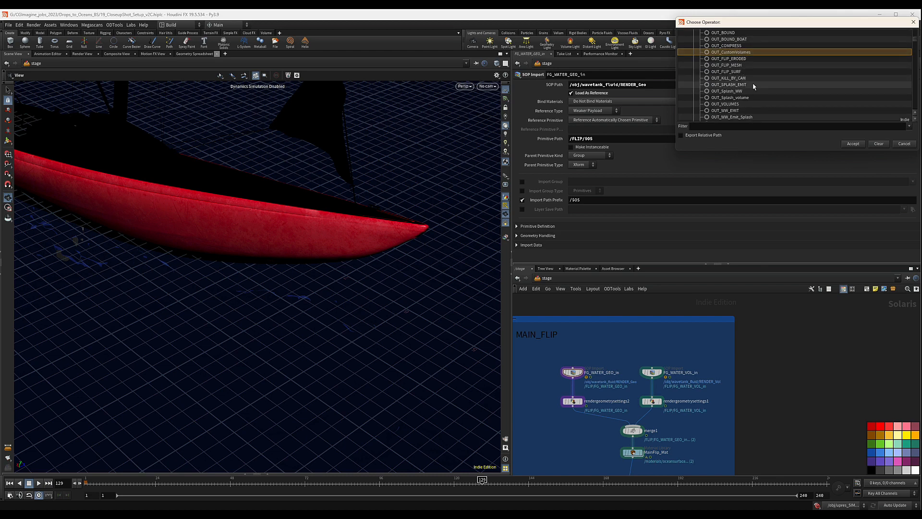
scroll(740, 77, up, 3)
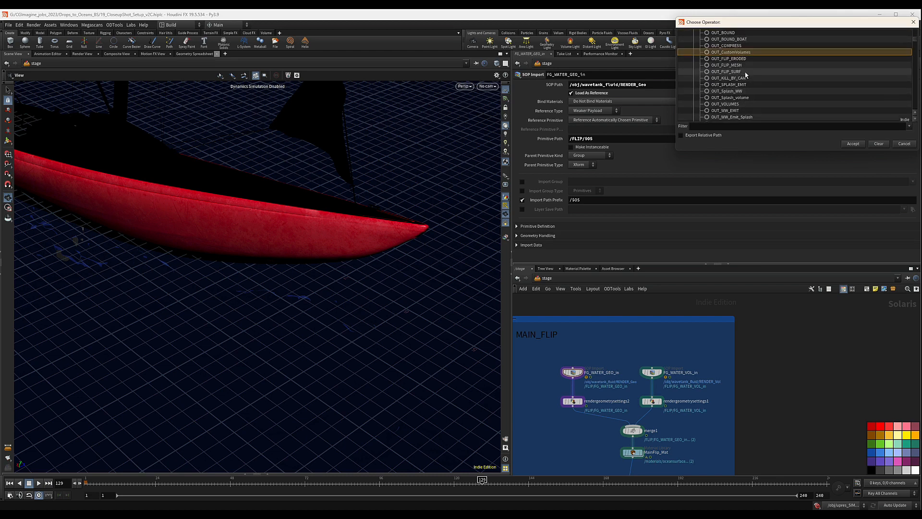
key(Escape)
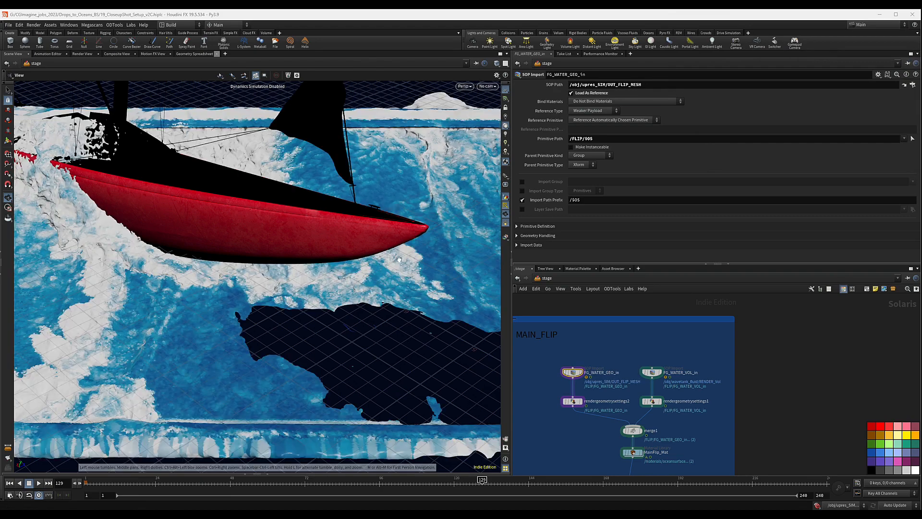
Copy the SOP path /obj/upres_SIM/OUT_FLIP_MESH from FG_WATER_GEO_in into FG_WATER_VOL_in
drag(399, 259, 177, 288)
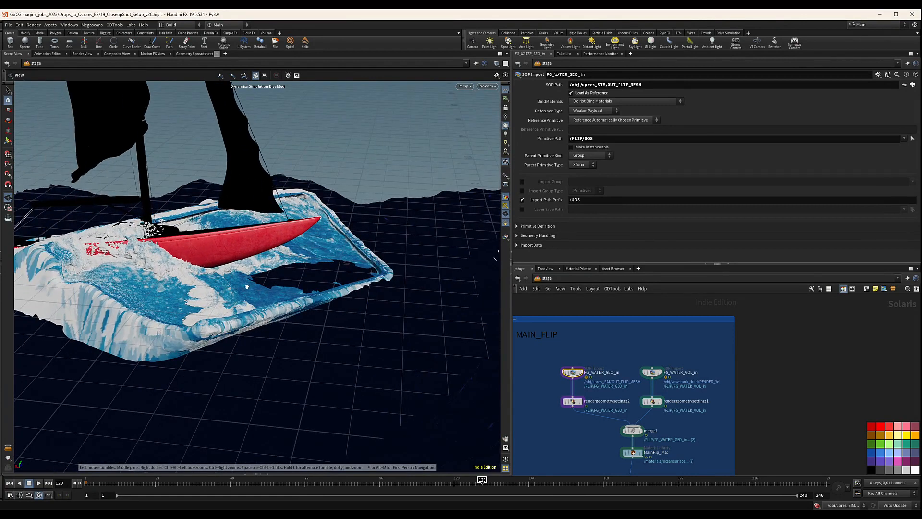
drag(247, 287, 380, 247)
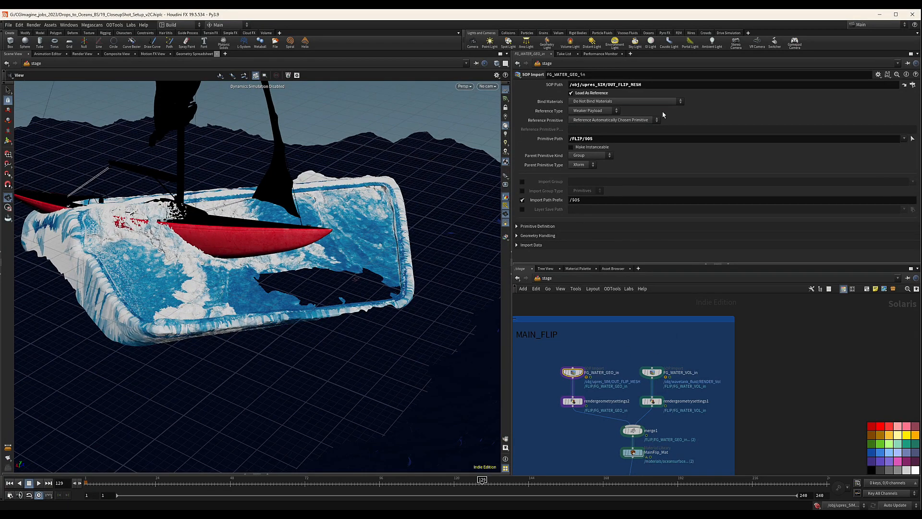
click(654, 85)
key(ctrl+c)
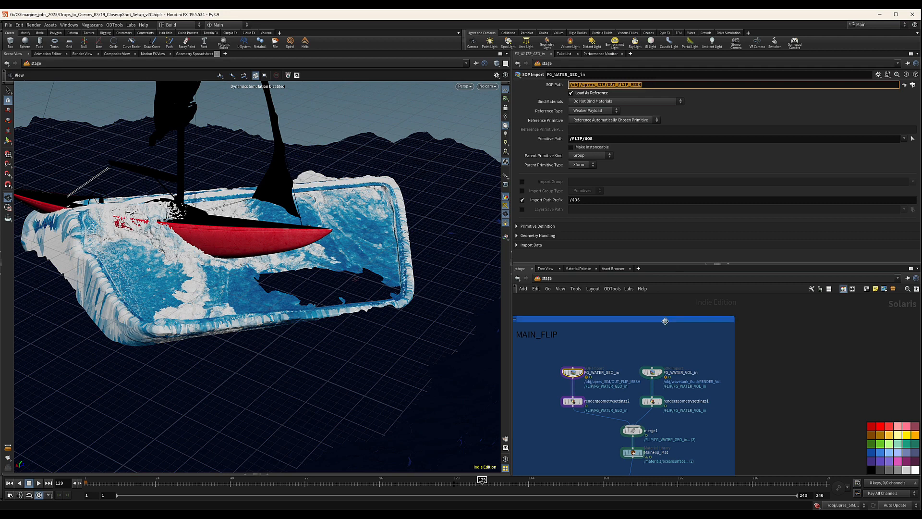
click(646, 376)
click(660, 85)
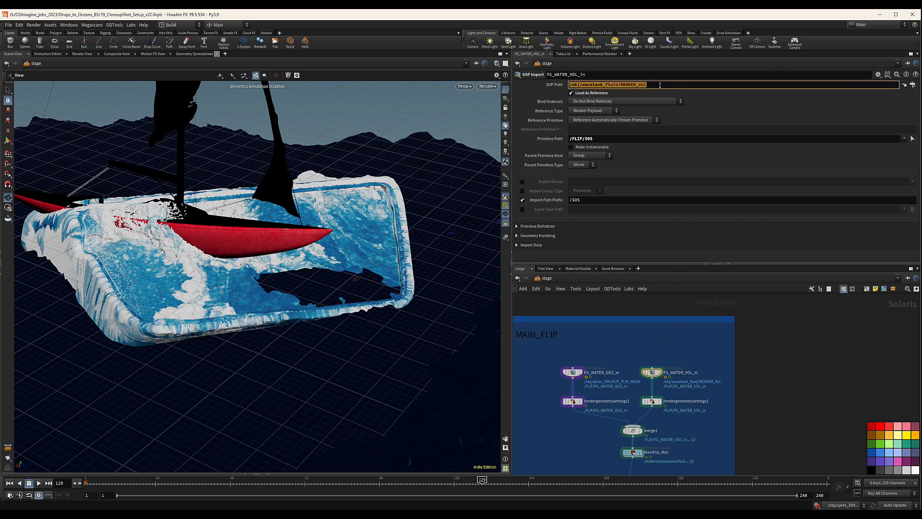
key(ctrl+v)
key(Return)
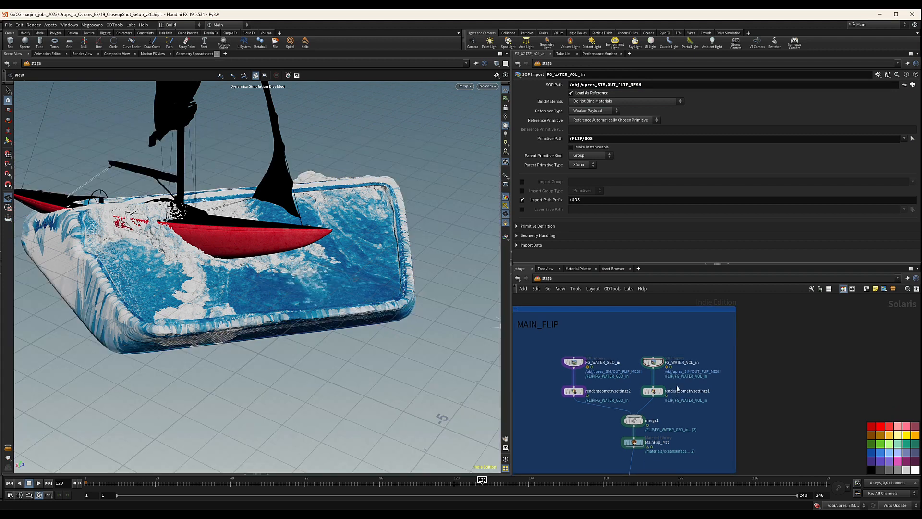
Review the uniform volume and render visibility settings on the render geometry settings node under FG_WATER_VOL_in
click(676, 389)
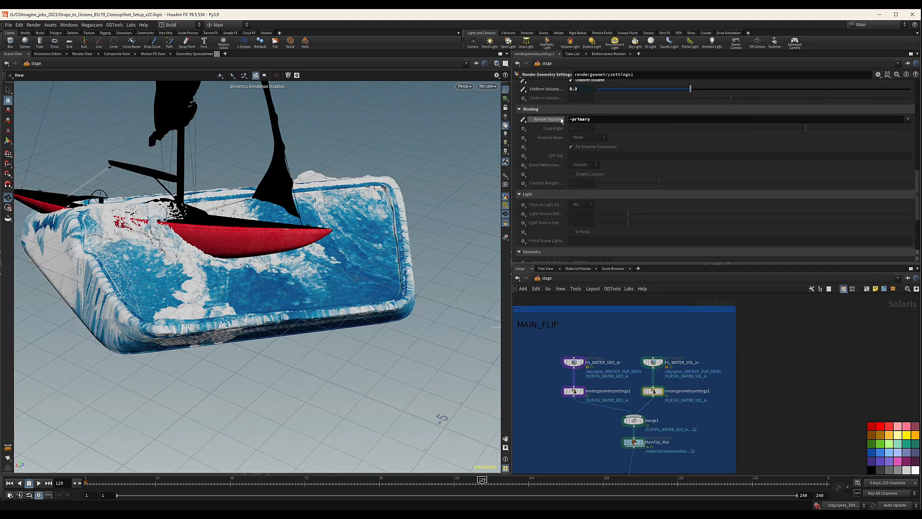
scroll(549, 118, up, 2)
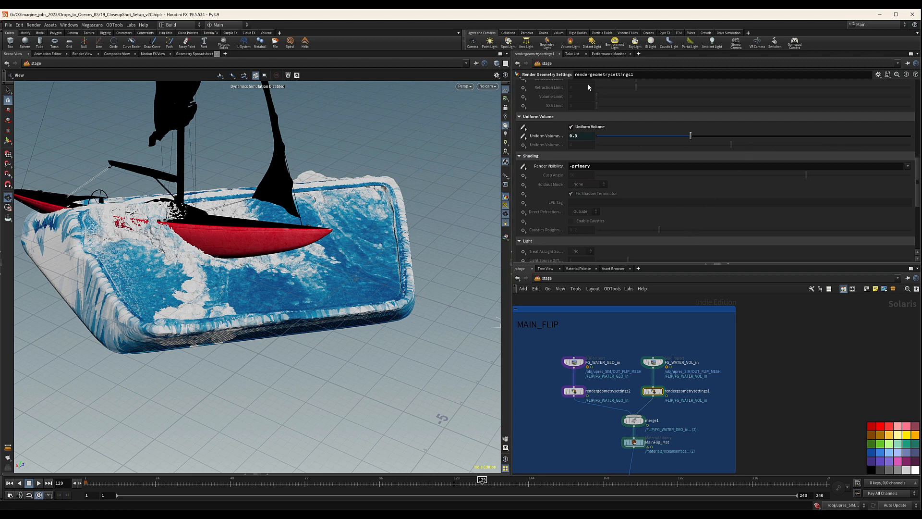
Review the remaining render geometry settings of the water volume, and inspect the water surface around the hull from several angles
scroll(552, 130, down, 10)
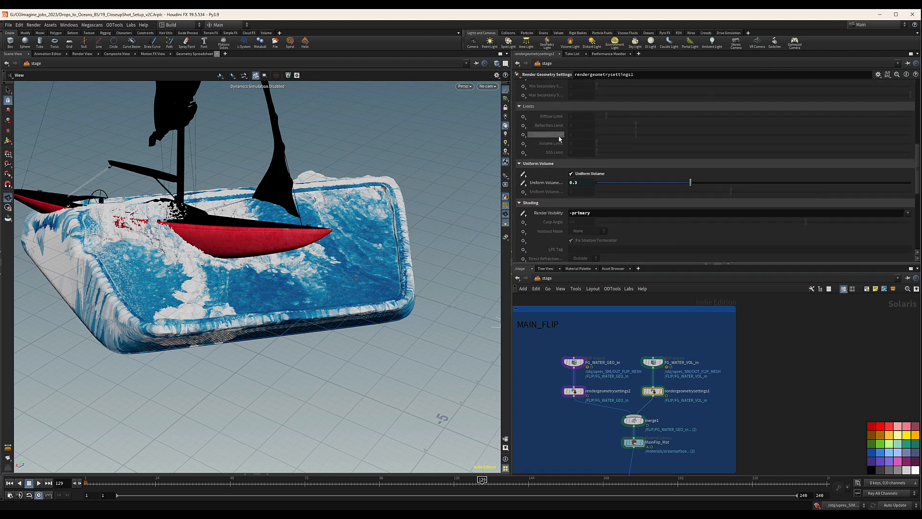
scroll(561, 161, down, 8)
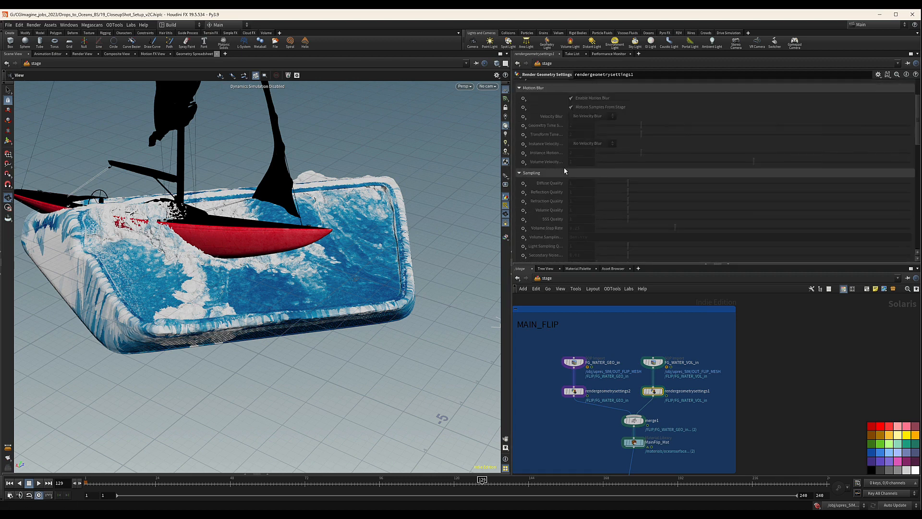
scroll(259, 290, up, 10)
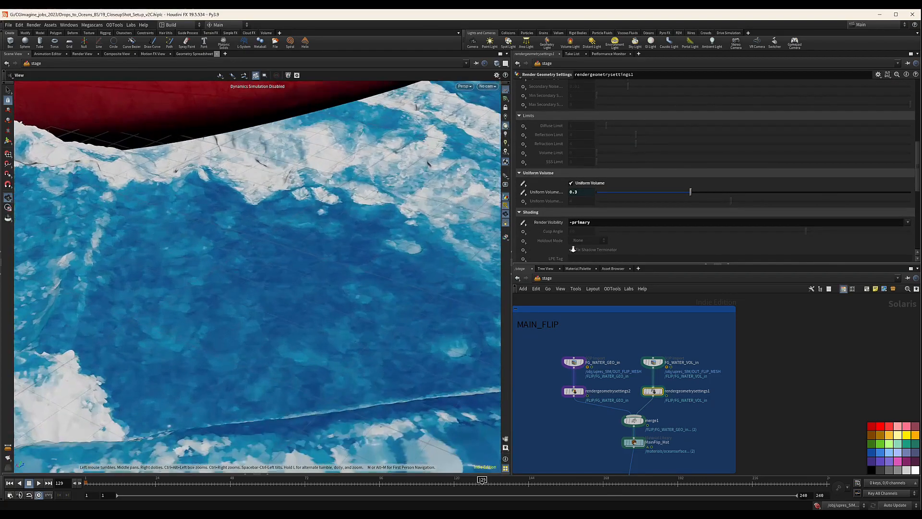
scroll(245, 324, up, 3)
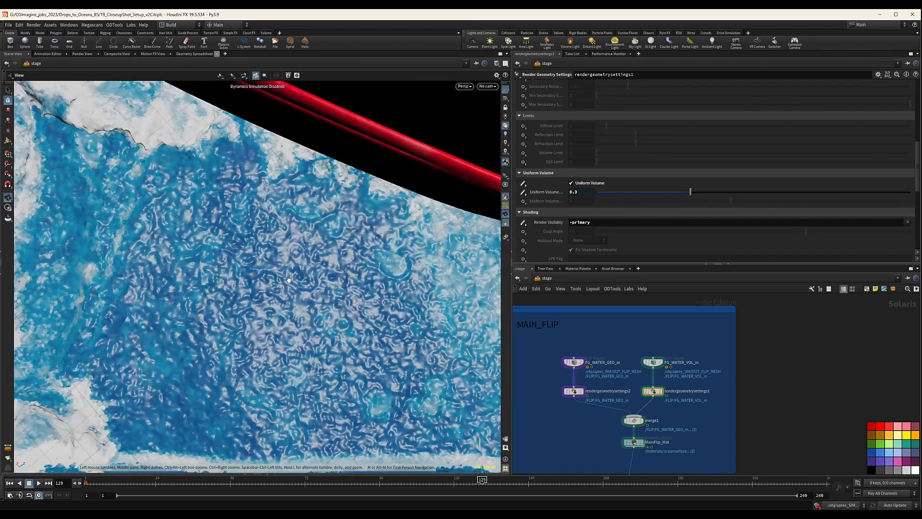
drag(170, 248, 340, 200)
drag(259, 199, 134, 207)
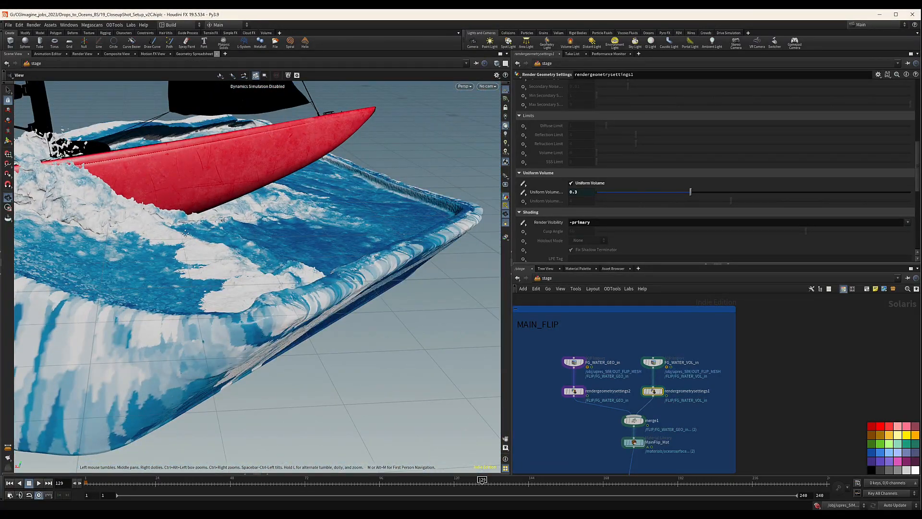
drag(186, 232, 149, 225)
scroll(745, 363, down, 2)
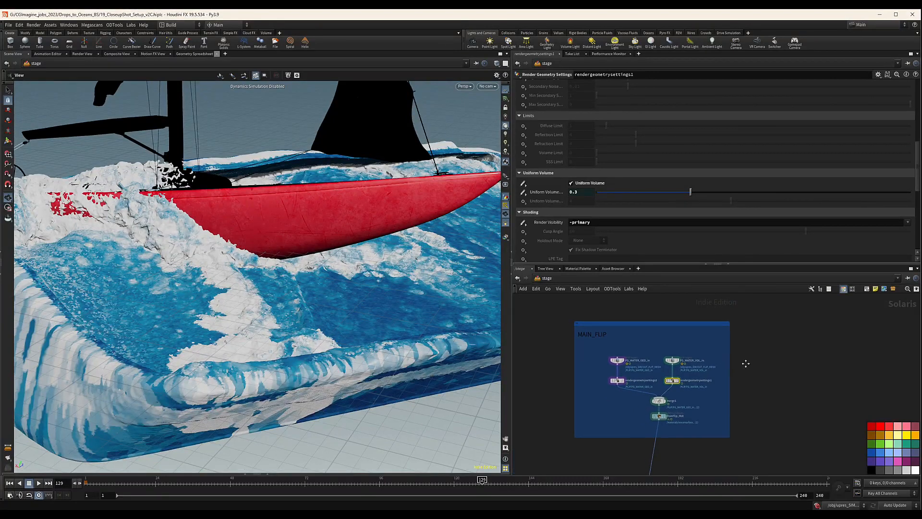
Go to the /mat network and open the oceansurface material builder
scroll(746, 364, down, 2)
click(541, 280)
click(547, 305)
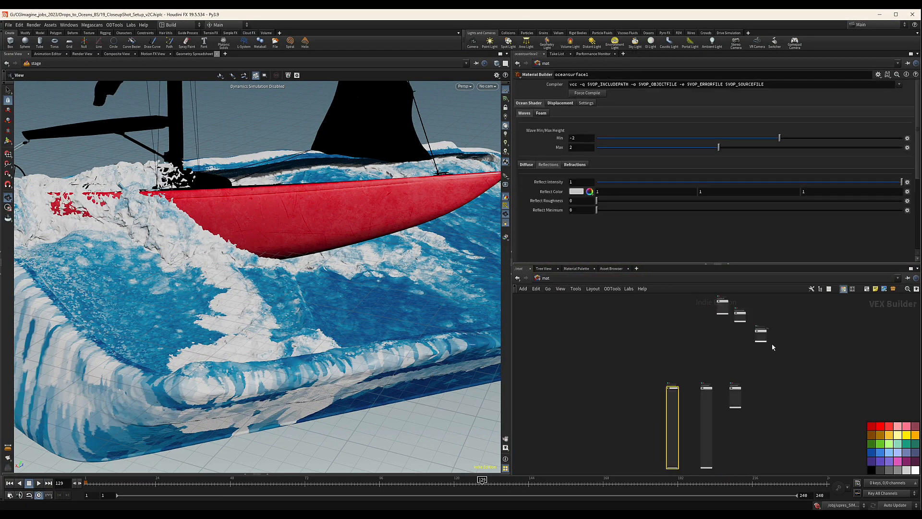
scroll(692, 336, up, 5)
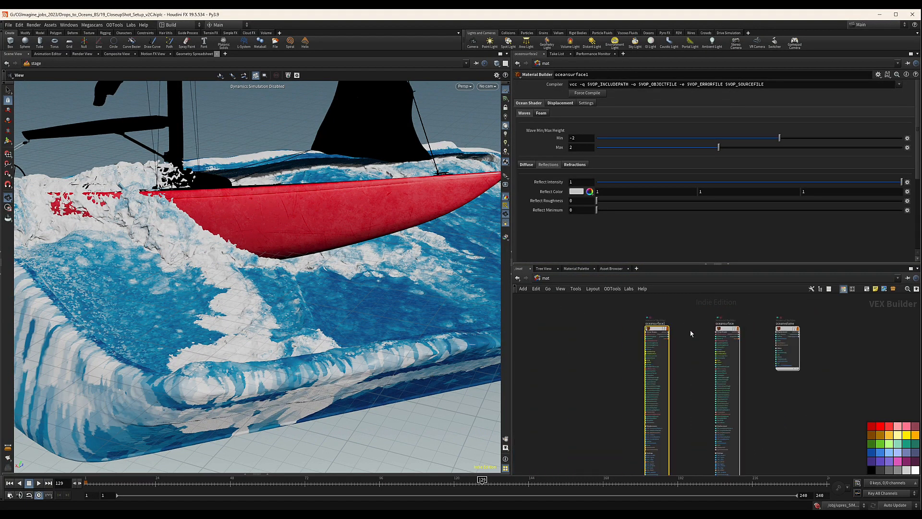
scroll(627, 340, down, 1)
click(692, 338)
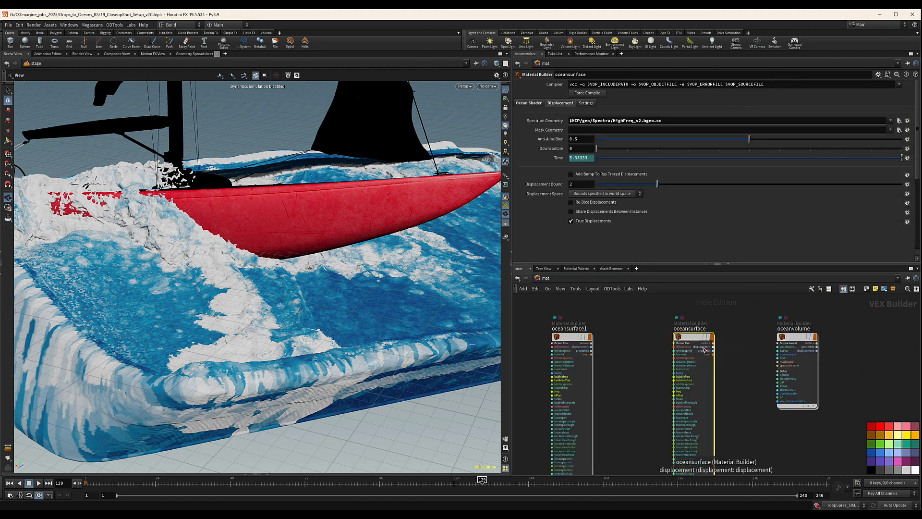
double_click(692, 336)
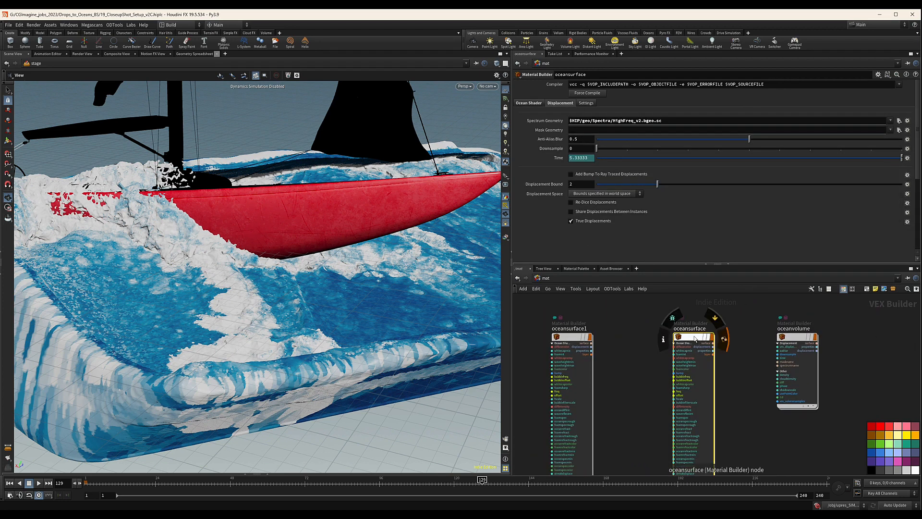
Cut the wire from the displacement output to output_collect inside the oceansurface material
scroll(766, 355, up, 6)
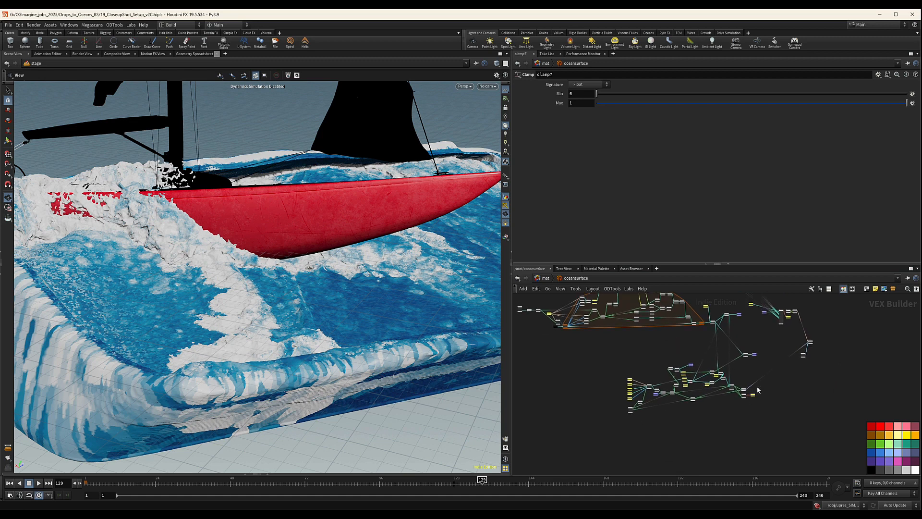
scroll(766, 355, down, 1)
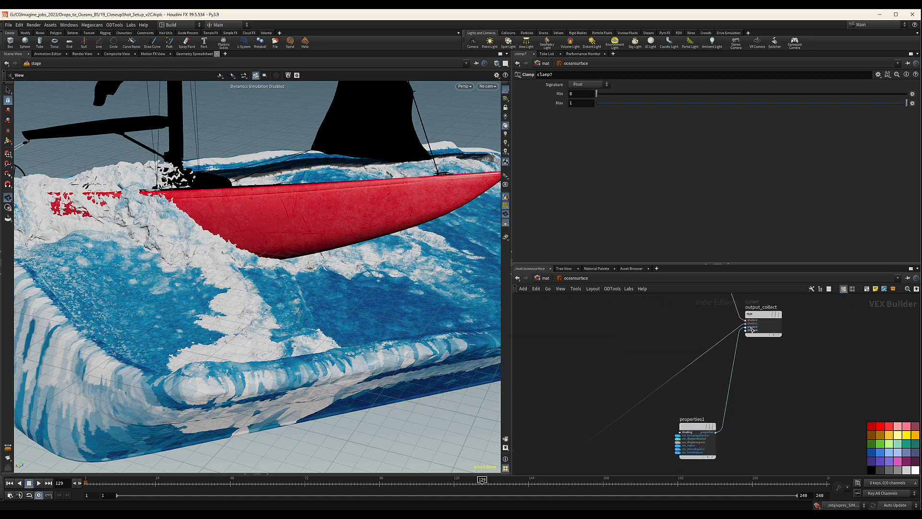
scroll(742, 363, down, 4)
scroll(655, 415, up, 4)
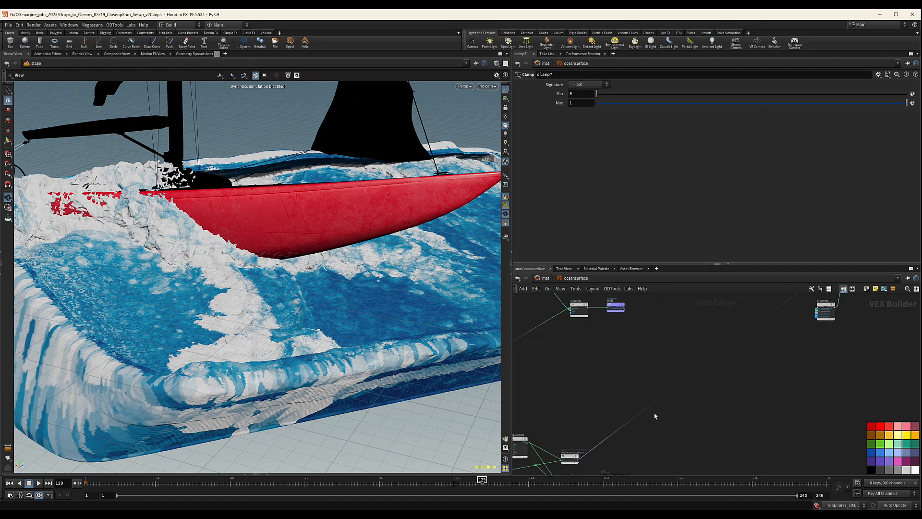
middle_drag(662, 334, 567, 420)
scroll(785, 366, up, 2)
scroll(785, 366, up, 3)
mouse_move(698, 351)
middle_down()
mouse_move(707, 424)
mouse_move(717, 341)
mouse_move(715, 352)
middle_up()
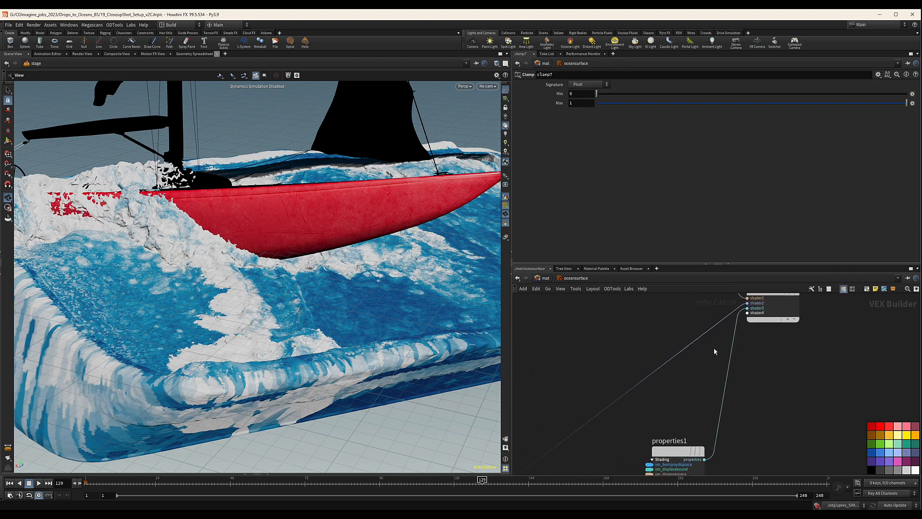
key(y)
drag(668, 338, 693, 360)
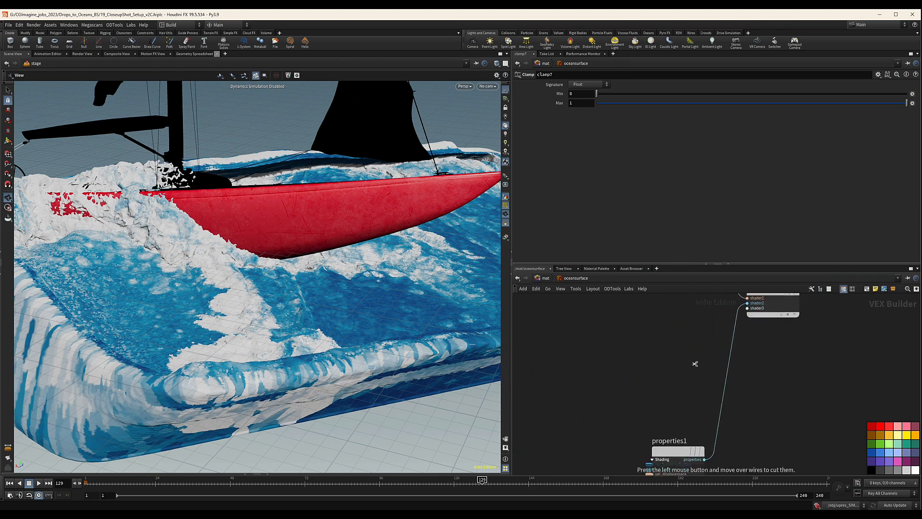
middle_drag(654, 342, 665, 361)
Open the oceanvolume material builder and cut the wire from add1 to dispOutput
click(544, 278)
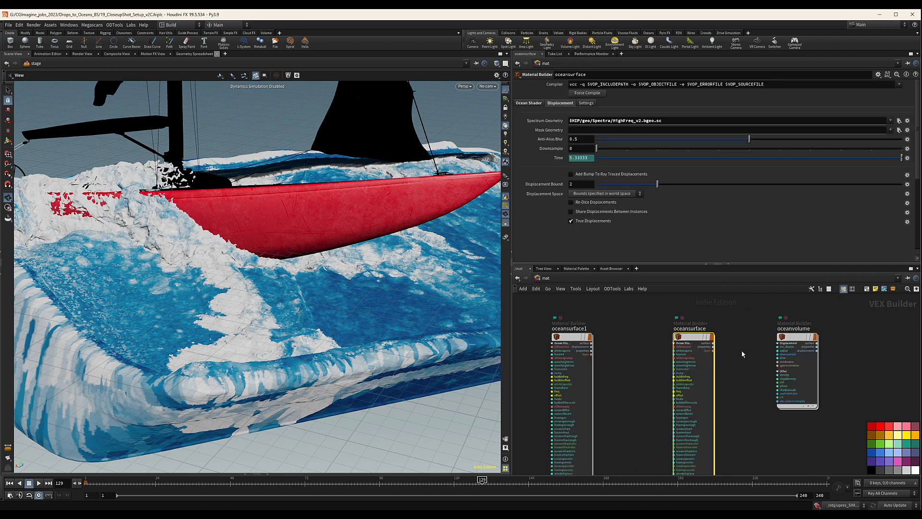
double_click(797, 338)
scroll(785, 377, up, 5)
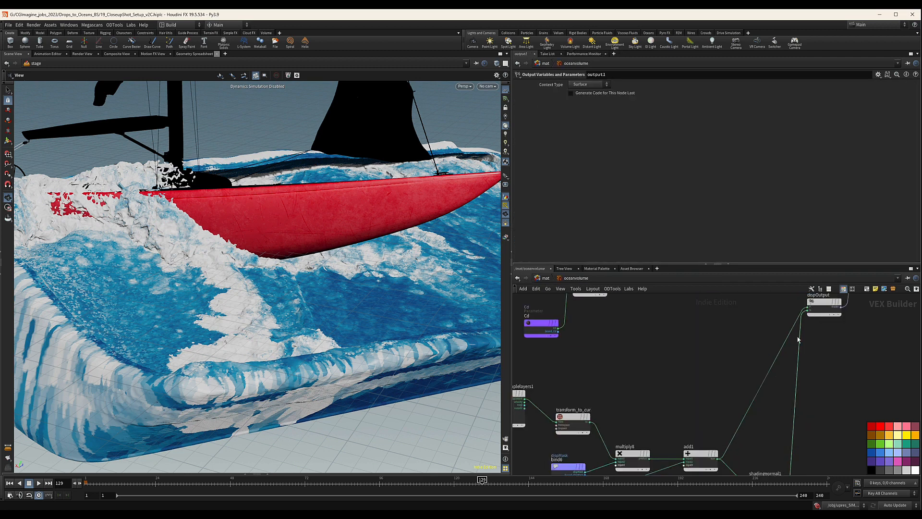
scroll(792, 365, down, 3)
scroll(786, 418, up, 3)
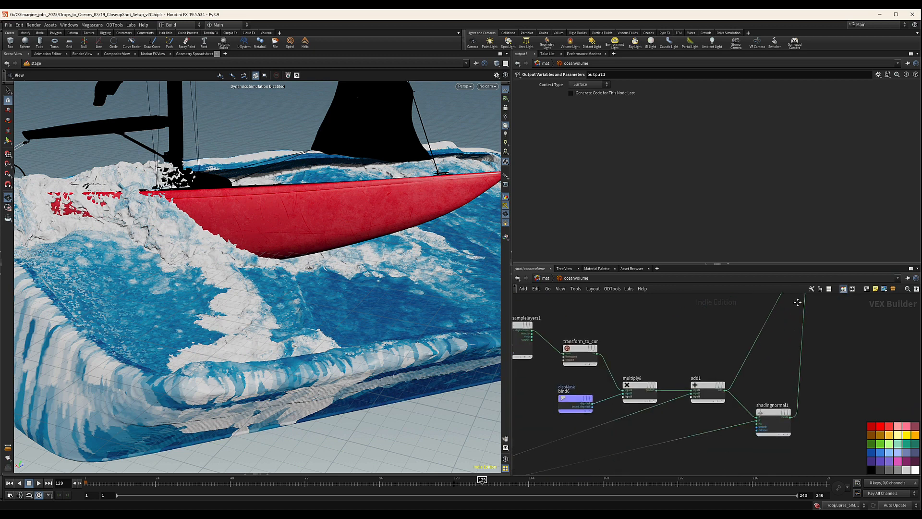
middle_drag(787, 335, 786, 365)
key(y)
mouse_move(785, 362)
mouse_down()
mouse_move(702, 331)
mouse_move(727, 352)
mouse_up()
scroll(752, 344, down, 3)
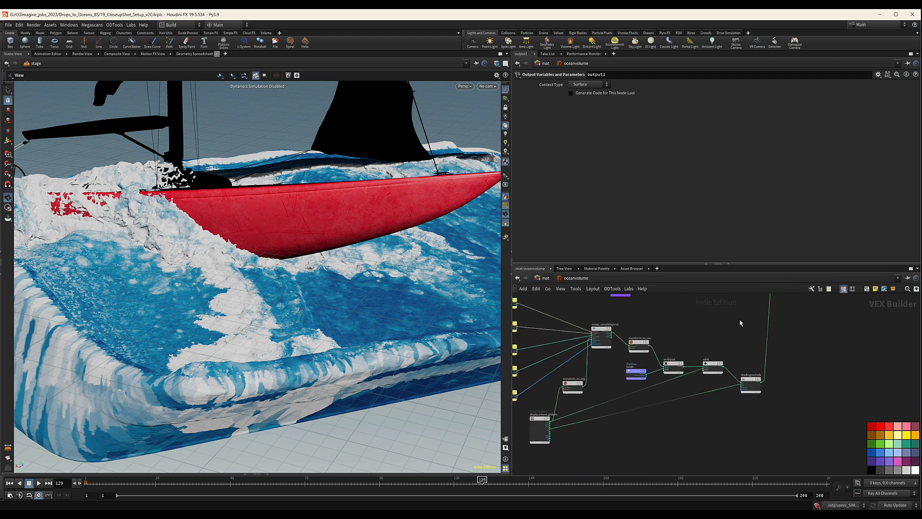
Move dispOutput below properties1 in oceanvolume and cut its wire to the output collect node
scroll(742, 336, up, 4)
drag(731, 366, 734, 408)
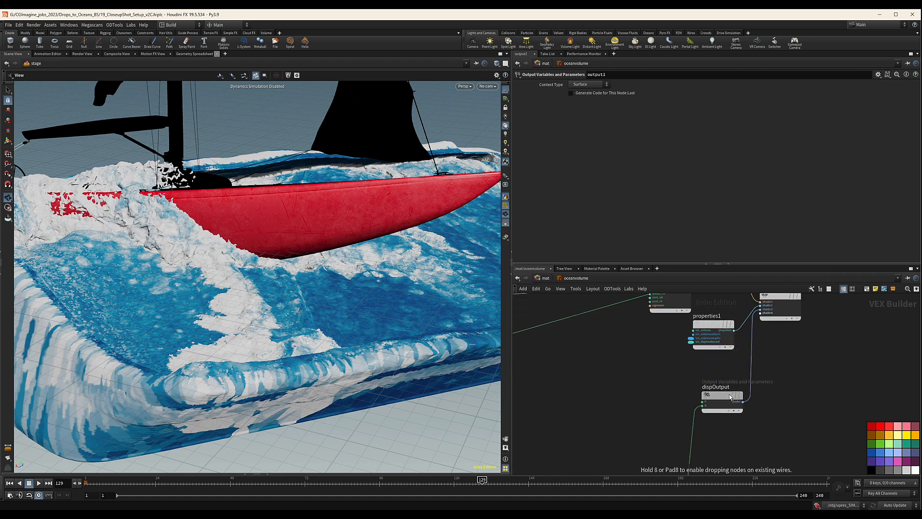
scroll(755, 361, down, 2)
scroll(755, 357, up, 3)
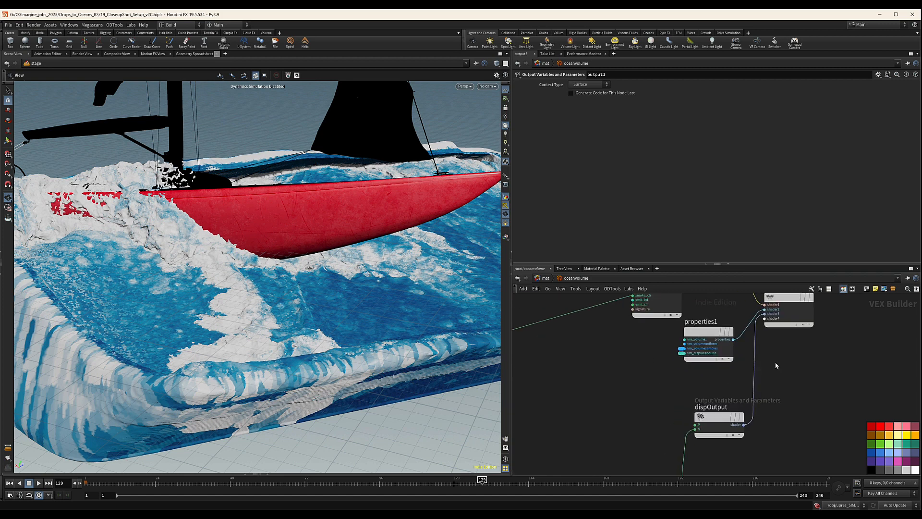
drag(772, 374, 724, 389)
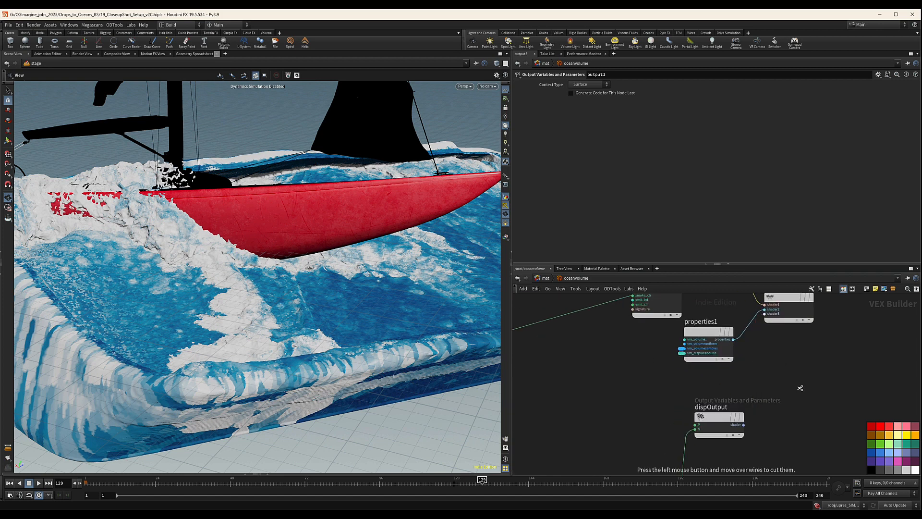
middle_drag(592, 290, 587, 315)
Return to the stage network and review the material assignments on MainFlip_Mat in the MAIN_FLIP group
click(544, 277)
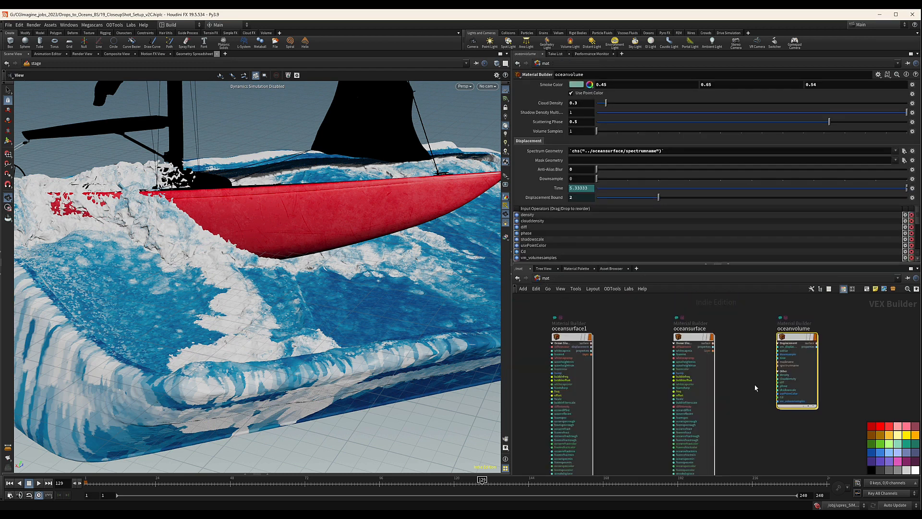
click(539, 279)
click(560, 333)
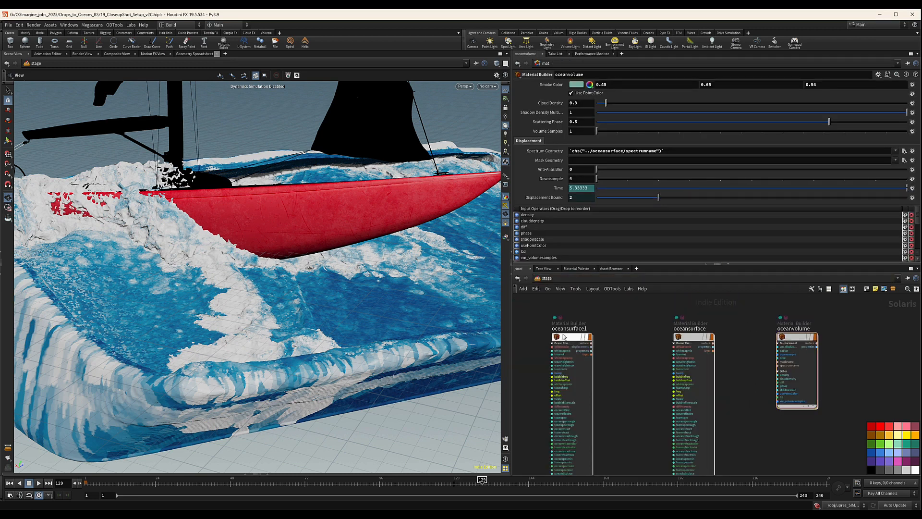
middle_drag(714, 379, 706, 355)
click(684, 368)
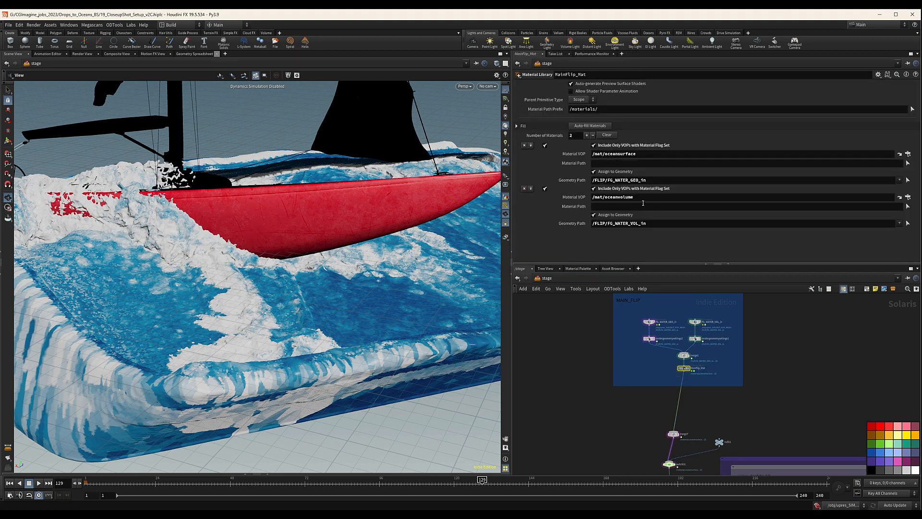
key(f)
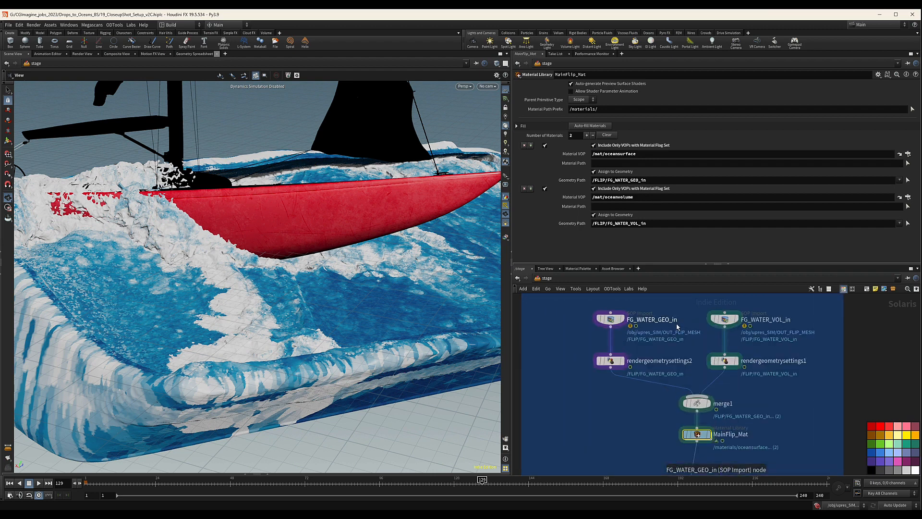
key(h)
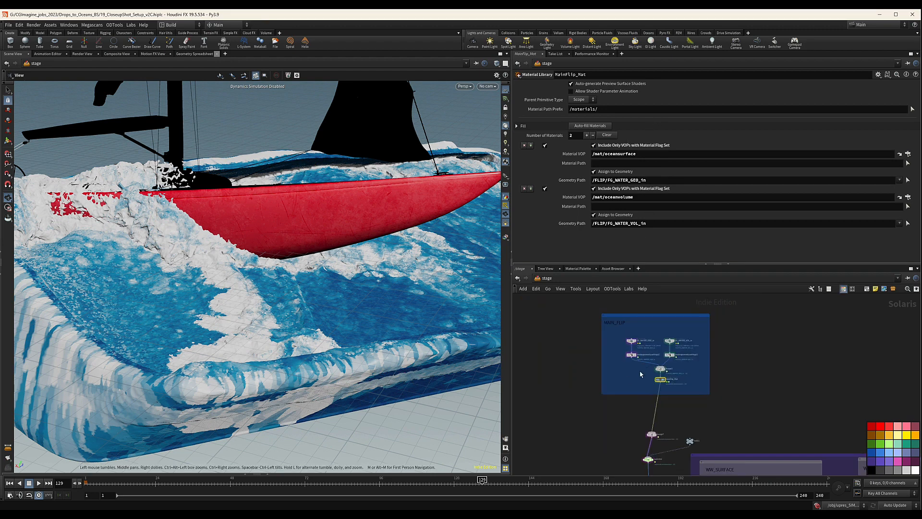
Locate the SailBoat group and review the material assignments on its assignmaterial1 node
middle_drag(584, 376, 602, 277)
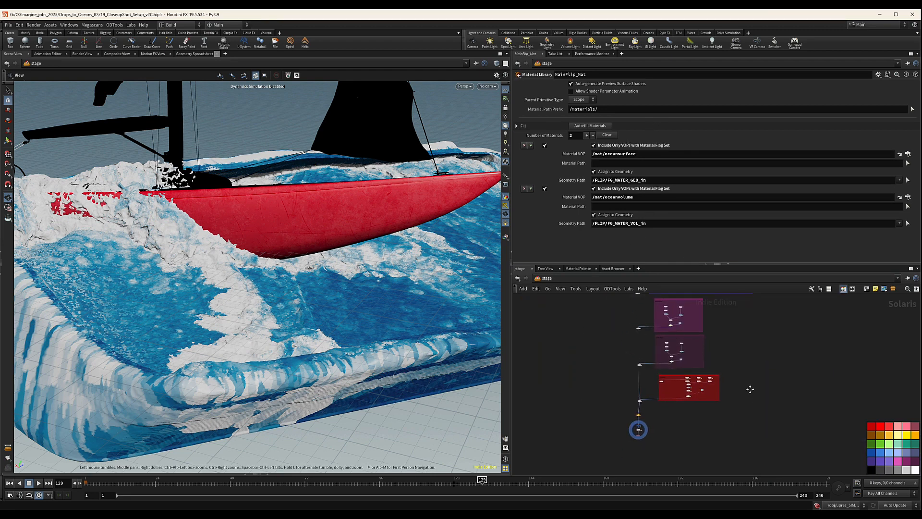
scroll(709, 387, up, 3)
scroll(672, 381, up, 5)
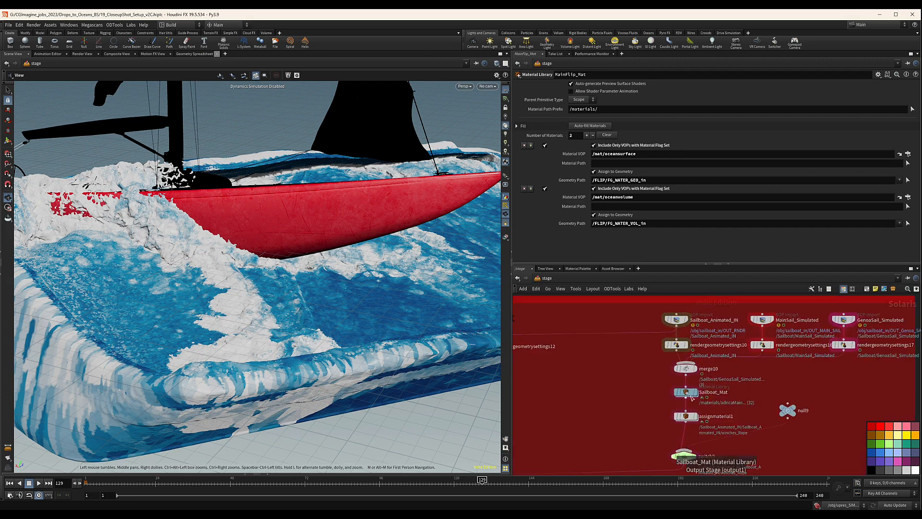
double_click(718, 425)
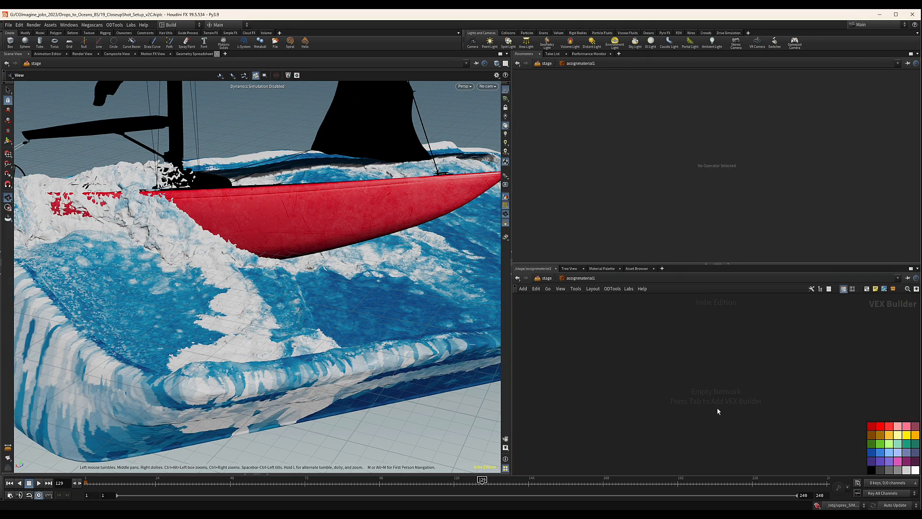
click(546, 278)
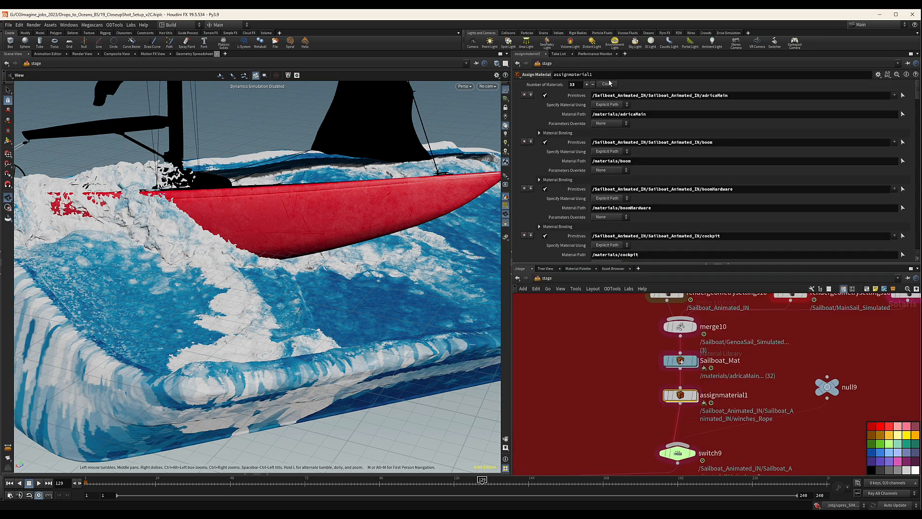
scroll(696, 346, down, 5)
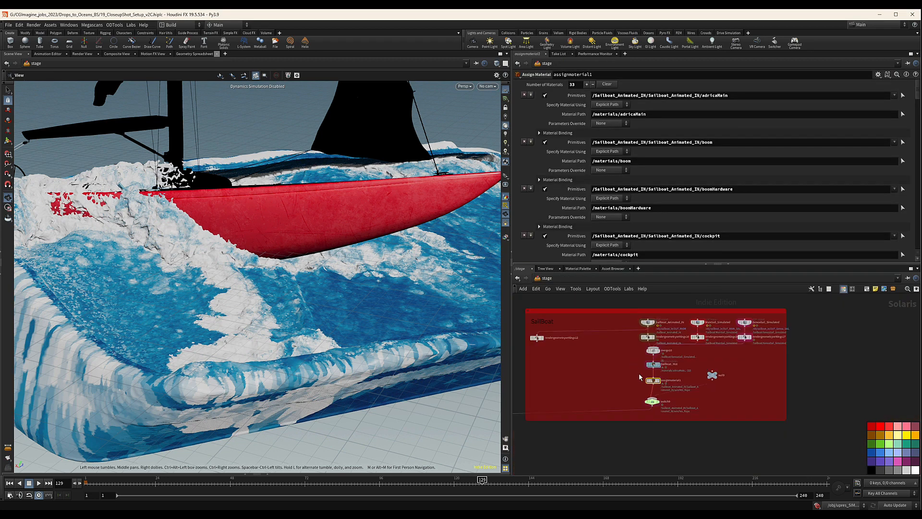
scroll(716, 330, up, 5)
scroll(716, 330, up, 1)
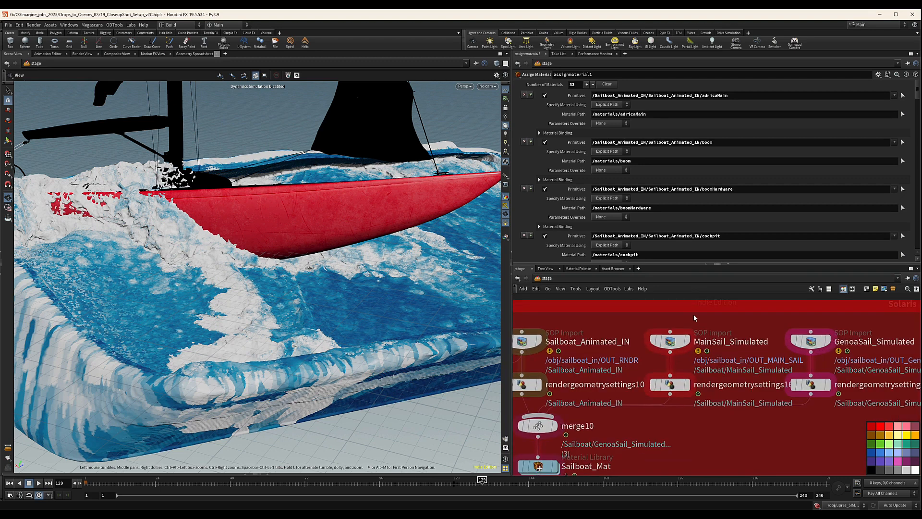
Cut the wire from MainSail_Simulated's render geometry settings to merge10, separating the simulated main sail from the SailBoat group
middle_drag(708, 375, 717, 356)
drag(683, 367, 685, 352)
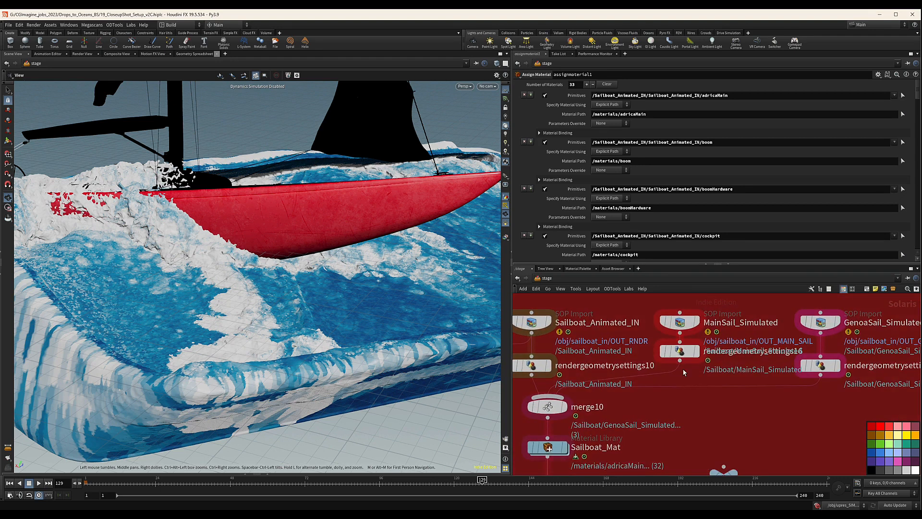
key(y)
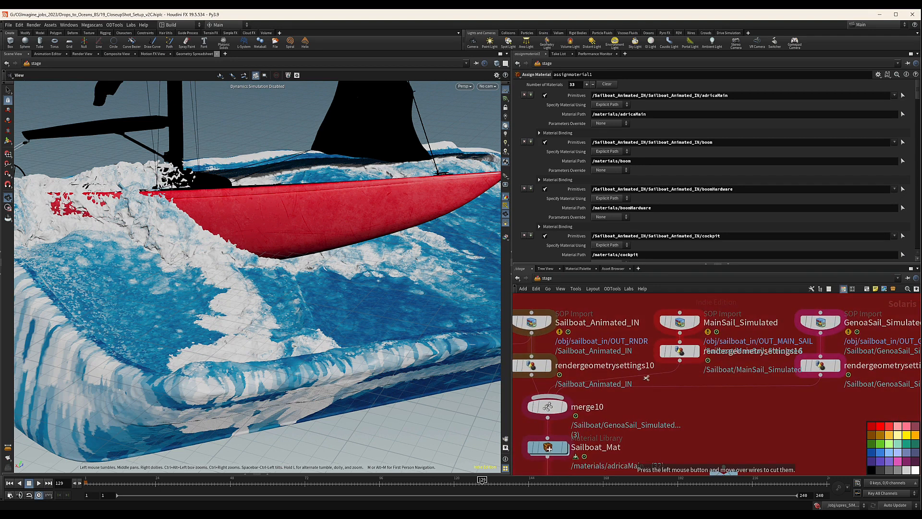
drag(646, 378, 659, 384)
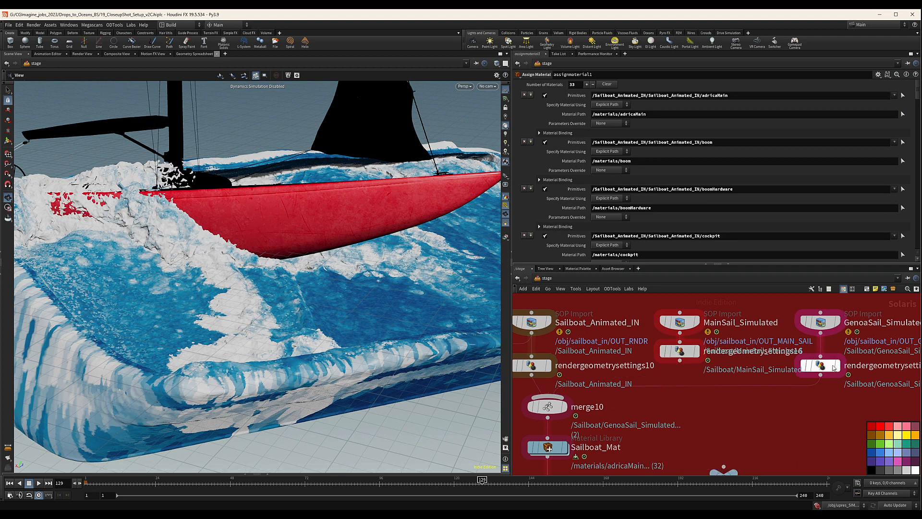
drag(820, 365, 820, 373)
Disable the /Sailboat/MainSail_Simulated material assignment in assignmaterial1
scroll(674, 206, down, 5)
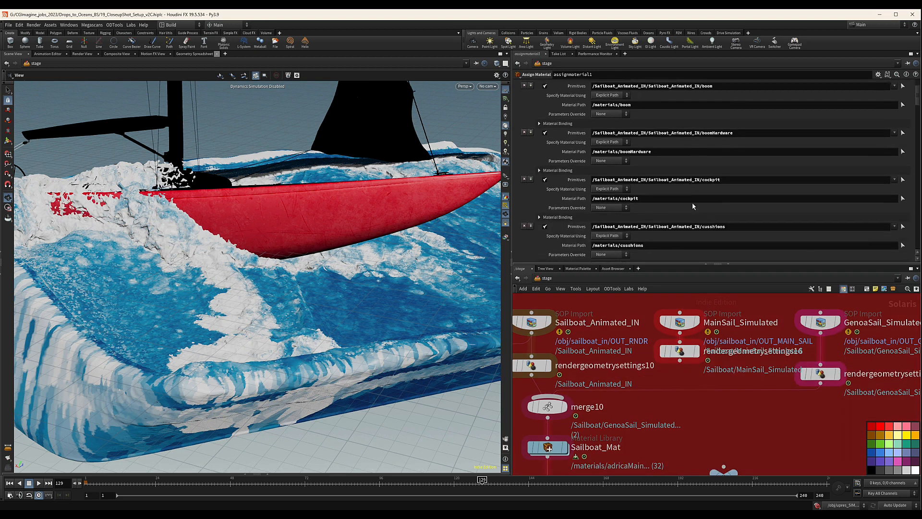
scroll(661, 212, down, 6)
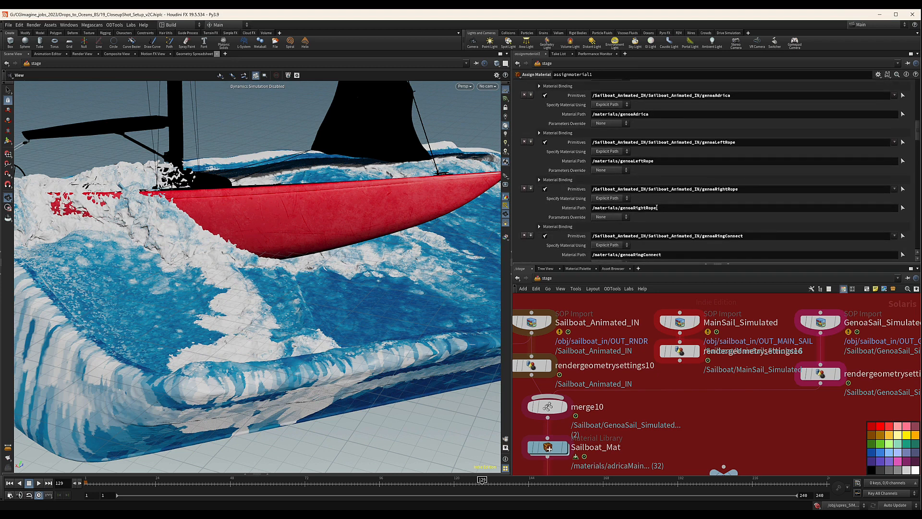
scroll(704, 197, down, 6)
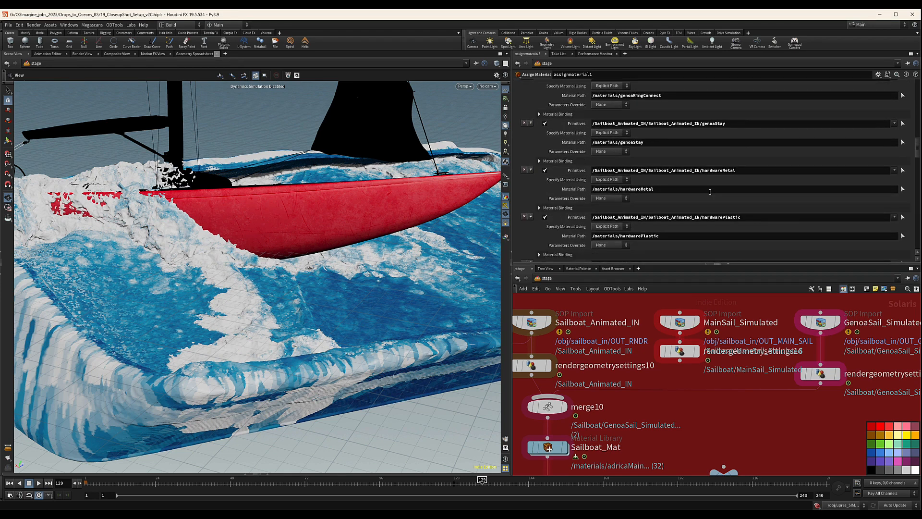
scroll(709, 187, down, 10)
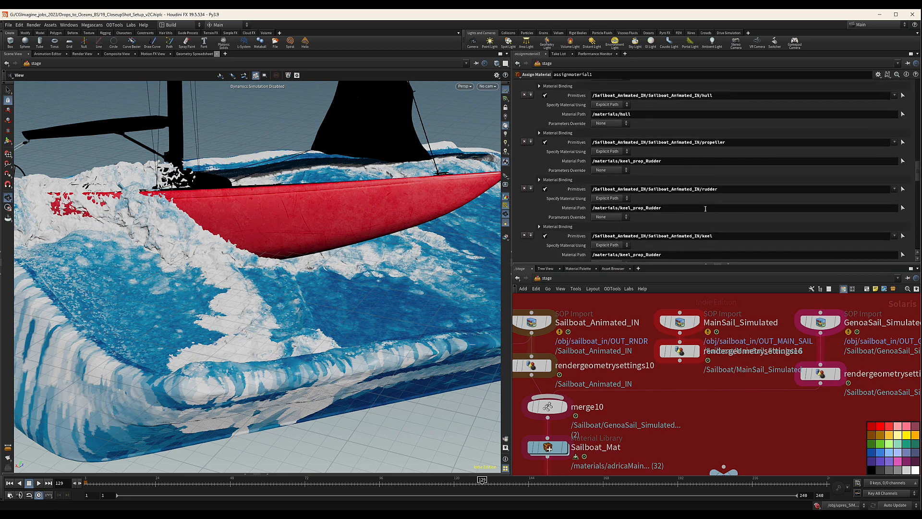
scroll(704, 211, down, 1)
scroll(703, 209, down, 5)
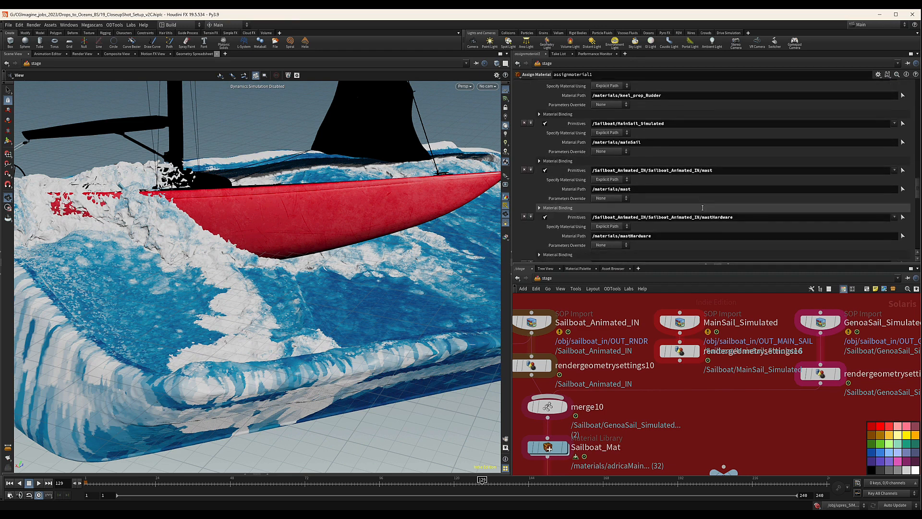
scroll(719, 204, up, 5)
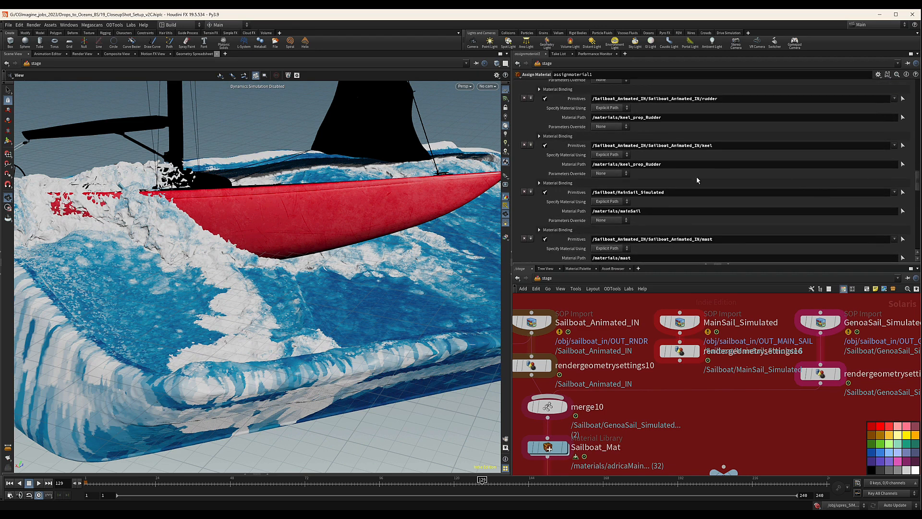
click(545, 193)
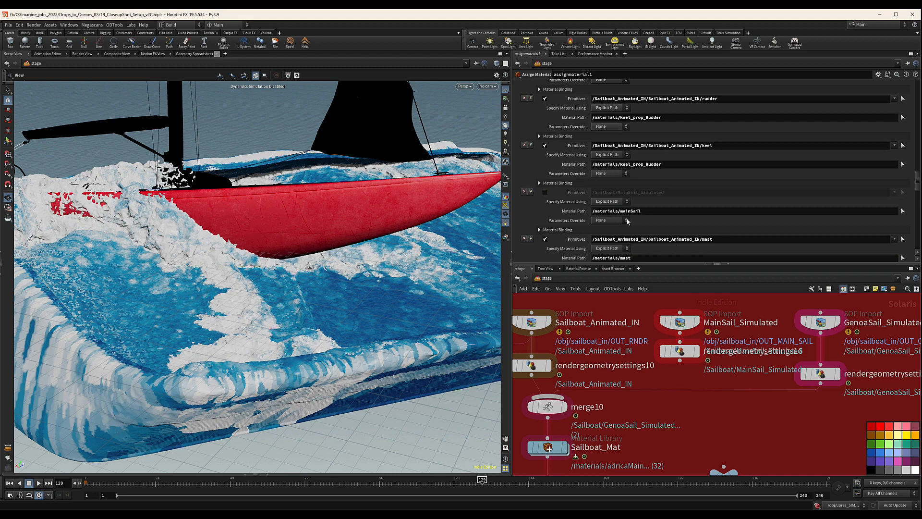
Rename the BOATandSPLASH Karma render settings node as MainFLIP_SHOT3_Closeup
scroll(730, 413, down, 4)
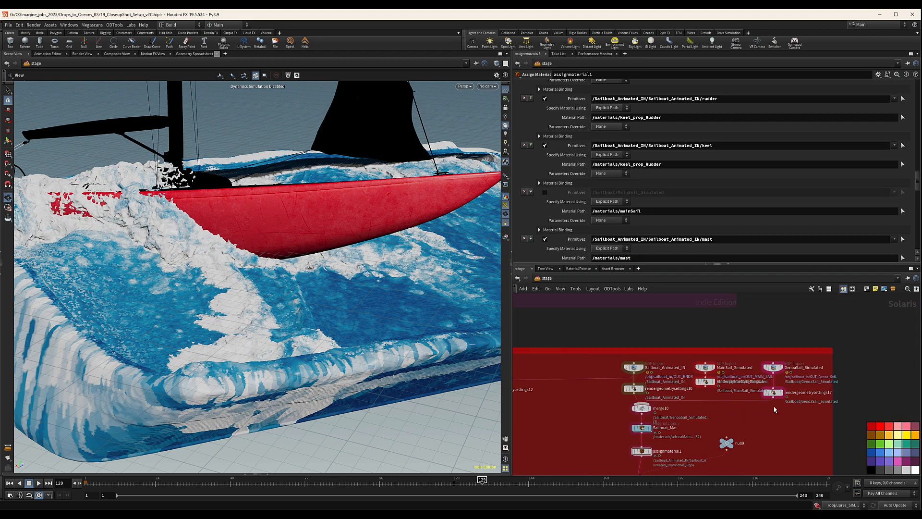
scroll(826, 393, down, 6)
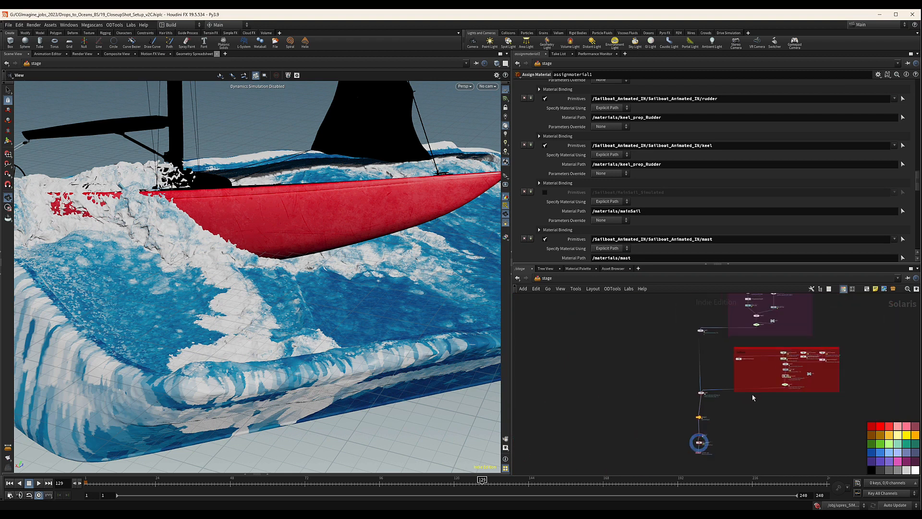
click(488, 86)
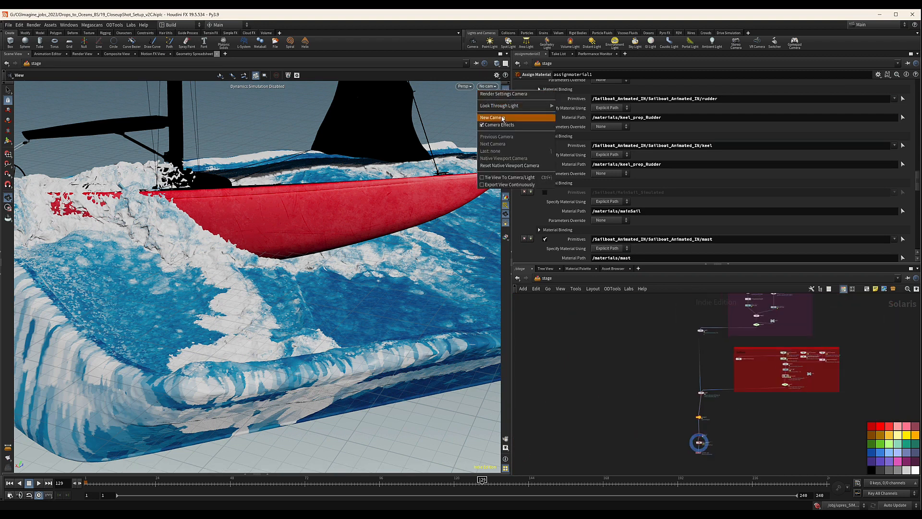
mouse_move(519, 103)
click(509, 184)
scroll(701, 418, up, 8)
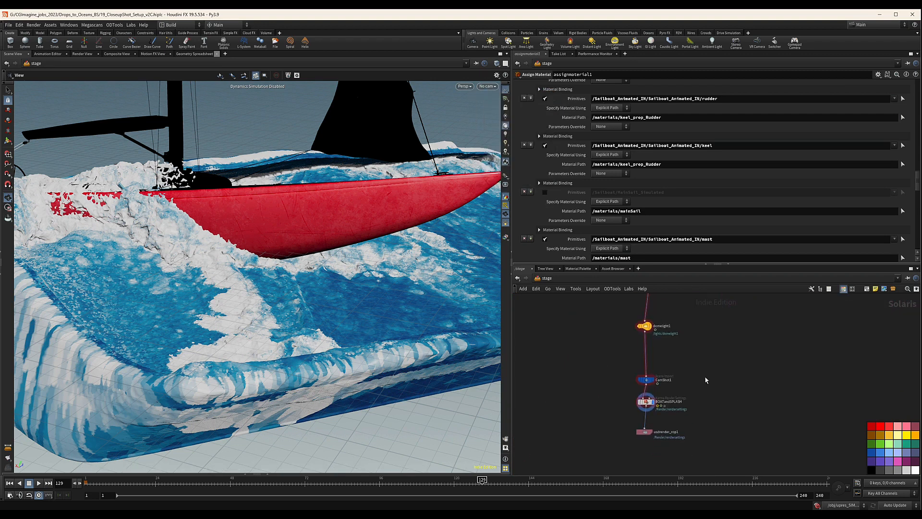
scroll(672, 409, up, 4)
double_click(692, 398)
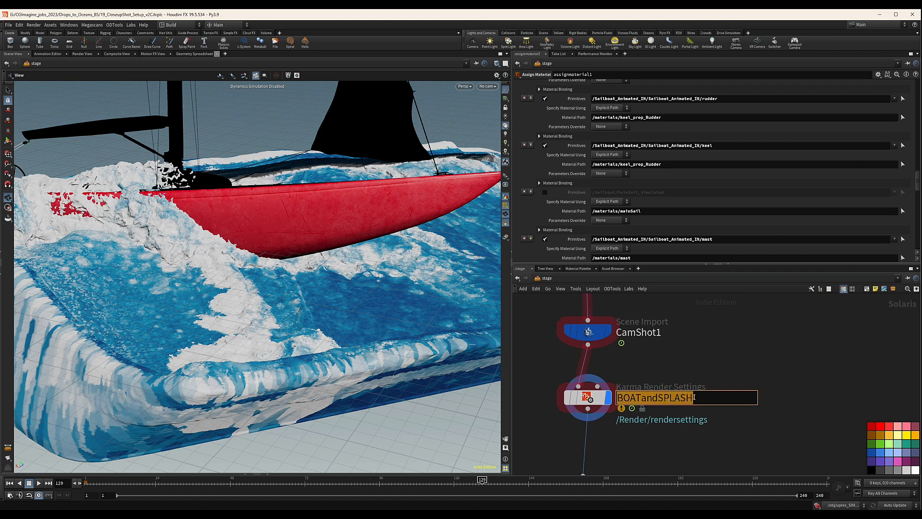
text(MainFLIP)
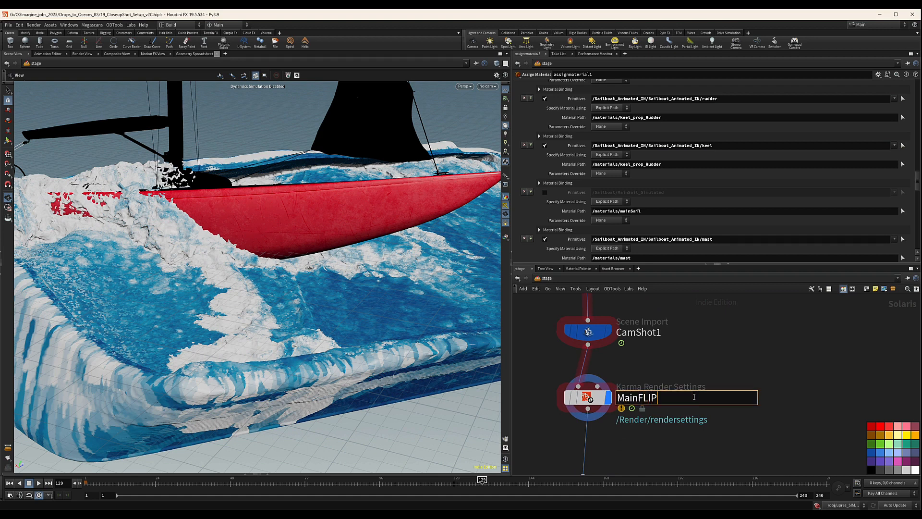
text(_SHOT3_Closeup)
key(Return)
scroll(729, 367, down, 3)
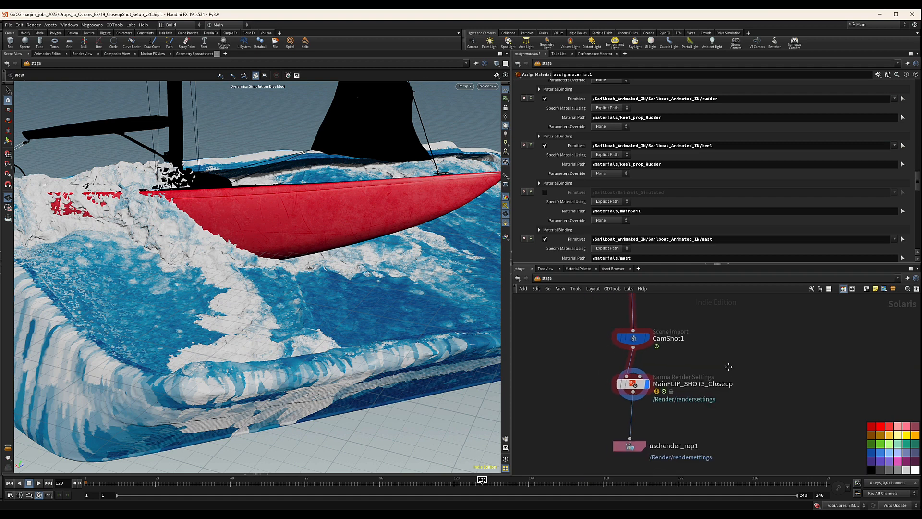
Set the output picture of MainFLIP_SHOT3_Closeup to $HIP/render/Shot3/$OS/$OS.$F4.exr
click(633, 383)
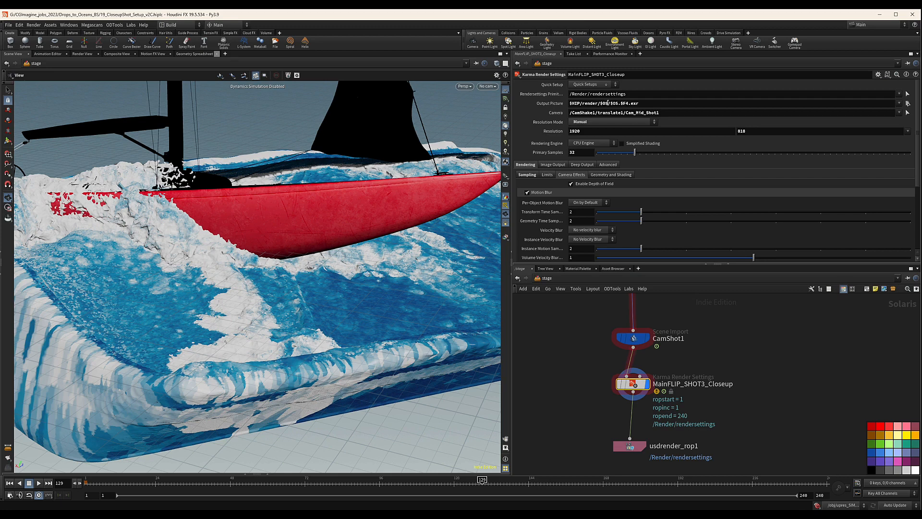
click(601, 103)
key(Return)
scroll(653, 410, up, 1)
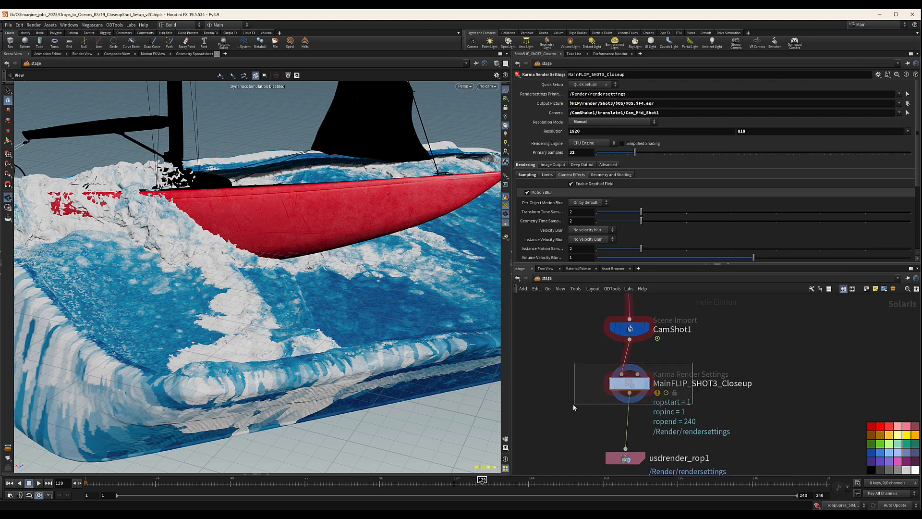
Rename the CamShot1 scene import as CamShot3 and set its objects to /obj/Cam_Closeup_Shot3
click(630, 329)
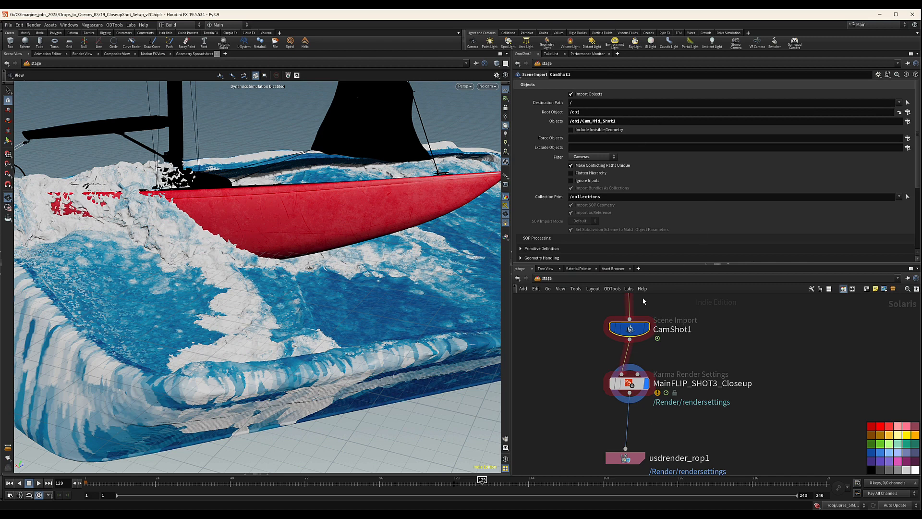
double_click(673, 329)
drag(696, 330, 690, 329)
text(3)
key(Return)
click(908, 121)
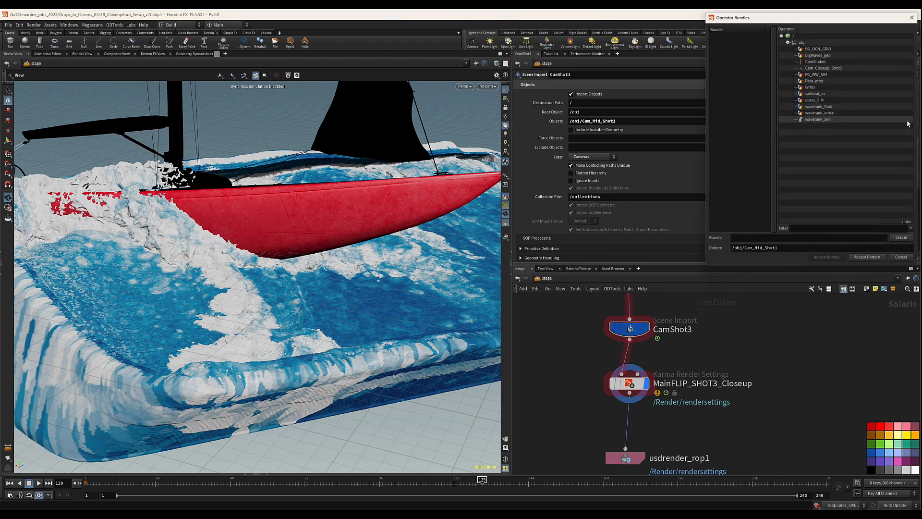
double_click(819, 68)
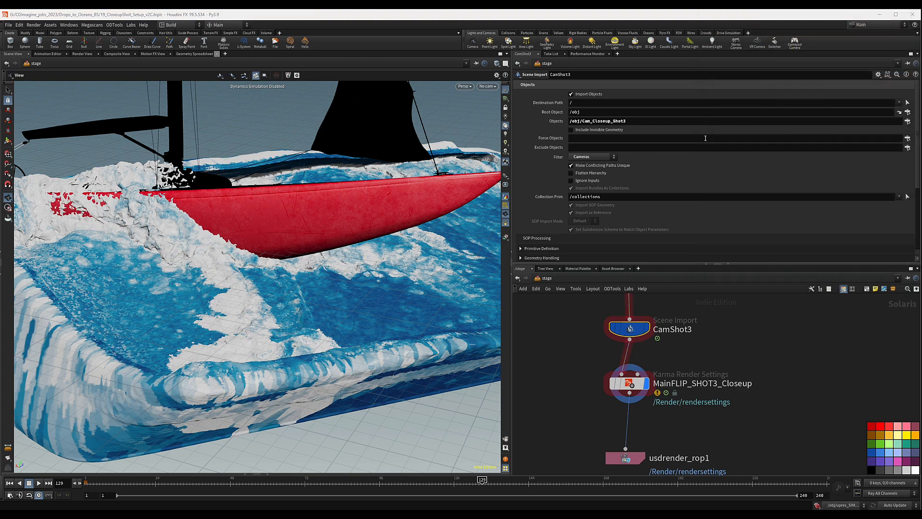
Set the render camera of MainFLIP_SHOT3_Closeup to /CamShake1/Cam_Closeup_Shot3 and view the scene through it
click(629, 383)
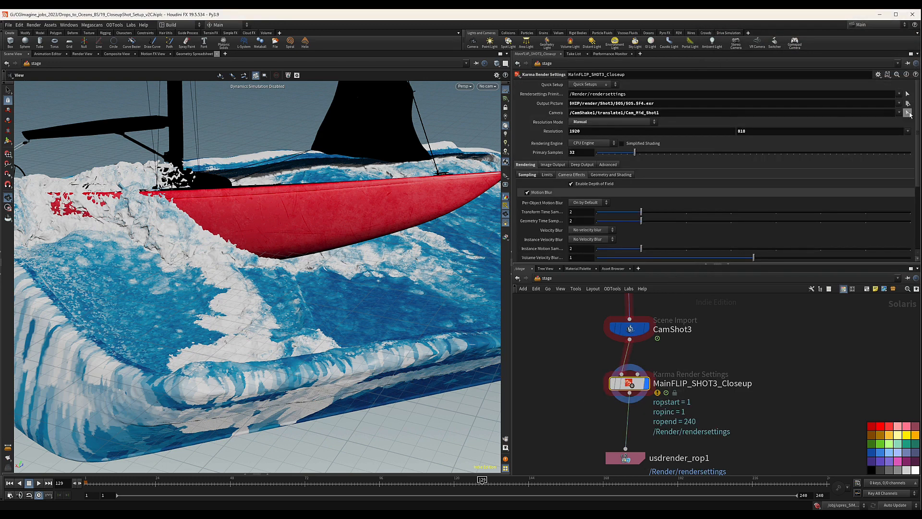
click(899, 114)
click(864, 119)
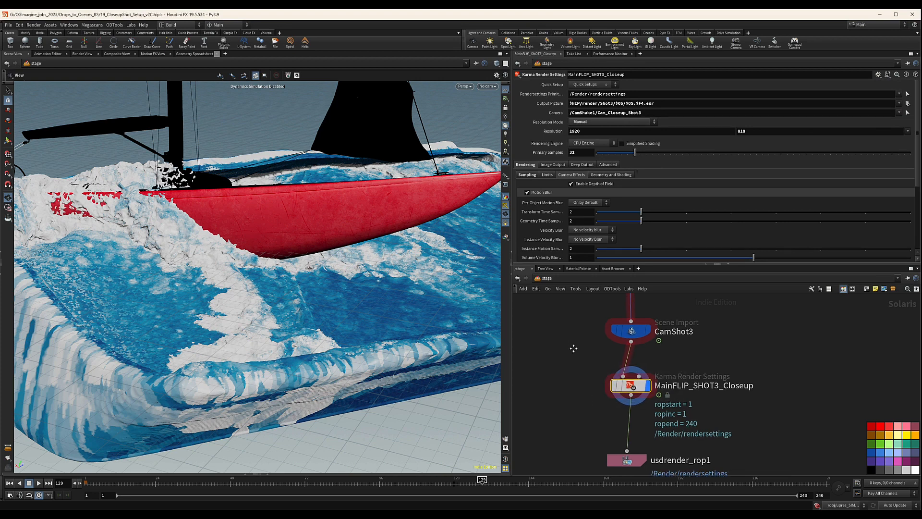
click(487, 86)
click(500, 103)
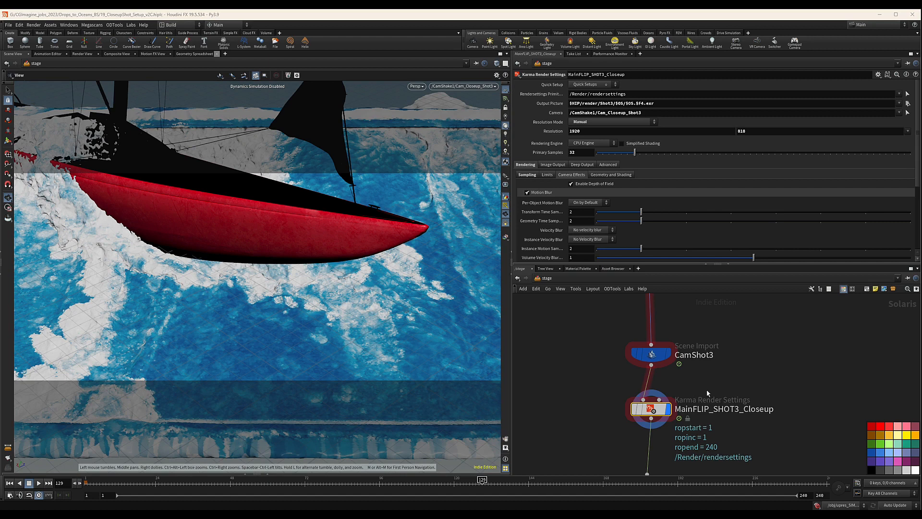
Look over the stage network from the render nodes up to the MAIN_FLIP group and back down to SailBoat
scroll(587, 375, down, 8)
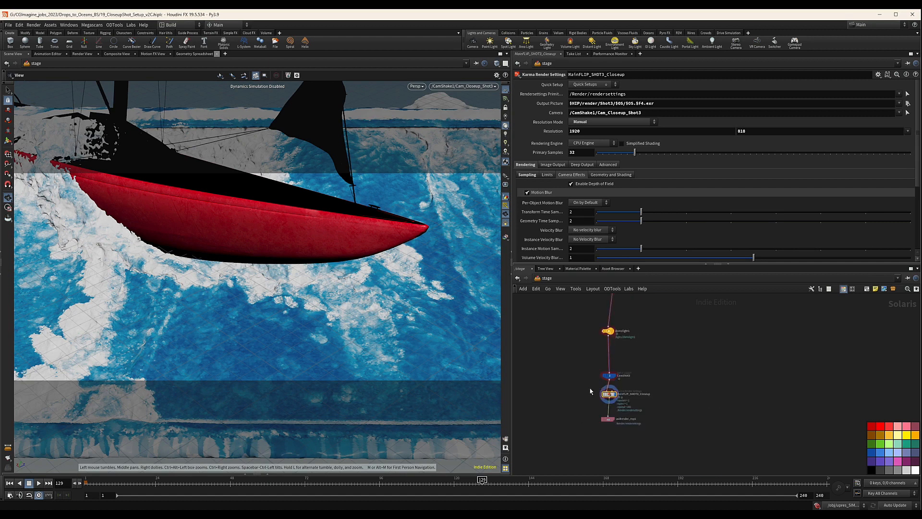
middle_drag(594, 358, 587, 461)
middle_drag(567, 312, 560, 451)
middle_drag(557, 336, 559, 475)
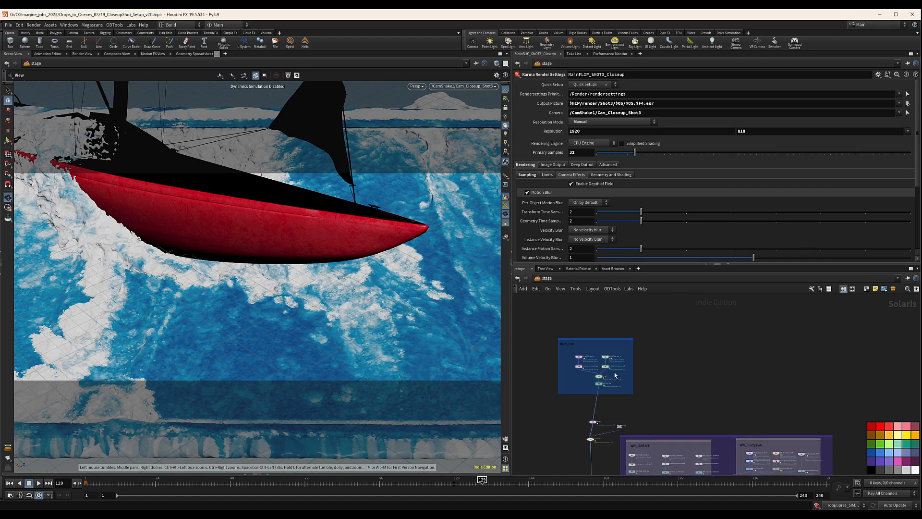
middle_drag(678, 385, 679, 292)
scroll(679, 382, up, 1)
scroll(764, 438, down, 5)
middle_drag(778, 434, 748, 359)
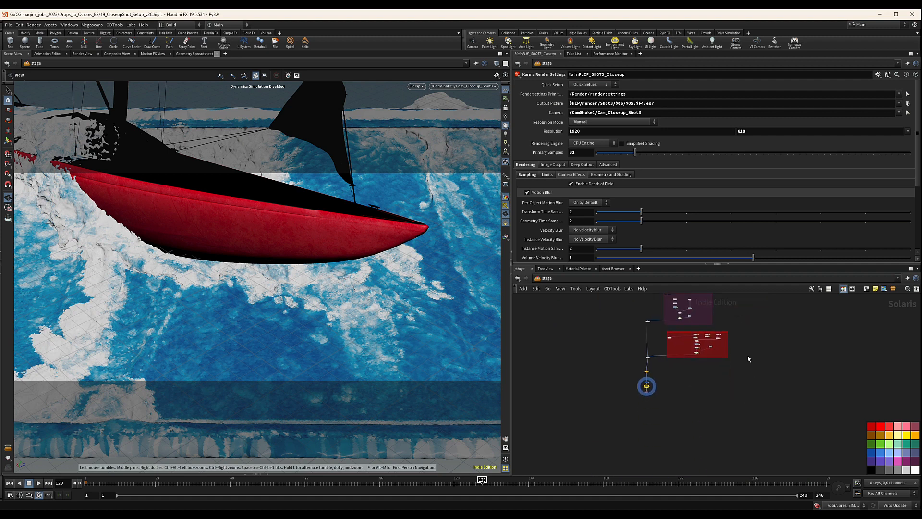
Set the holdout mode to None on rendergeometrysettings2 below FG_WATER_GEO_in in the MAIN_FLIP group
middle_drag(619, 342, 616, 367)
scroll(610, 386, up, 3)
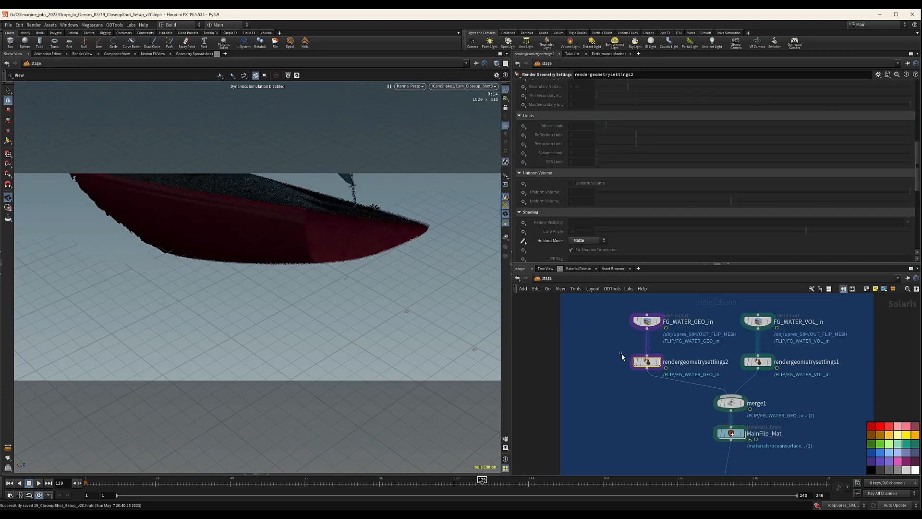
drag(620, 350, 683, 382)
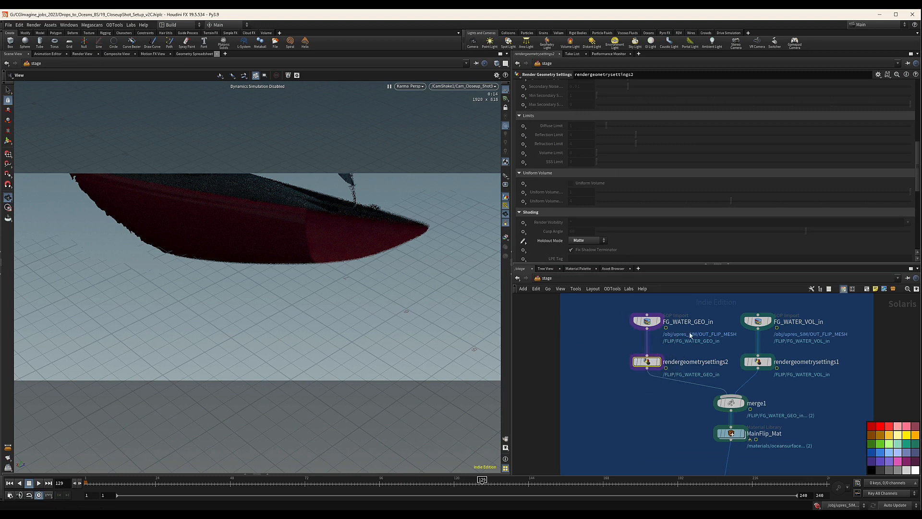
drag(682, 349, 617, 384)
click(587, 240)
click(581, 240)
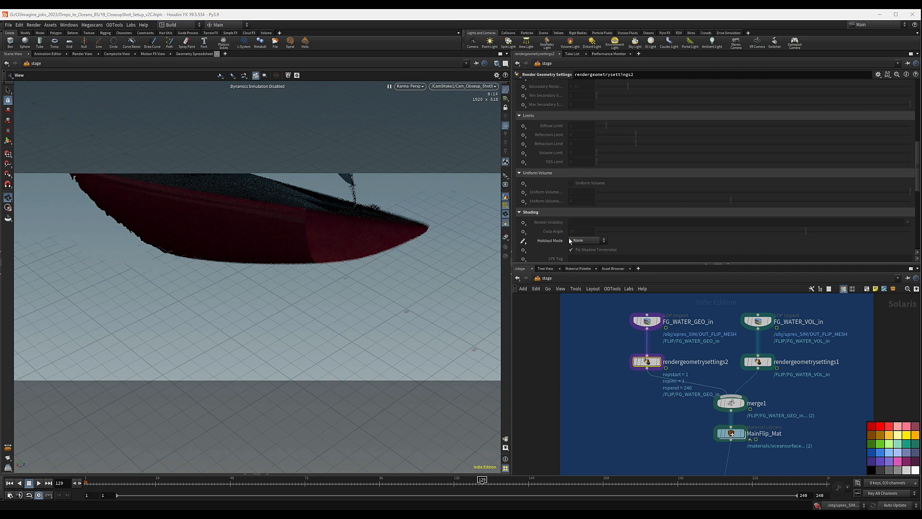
scroll(609, 235, down, 8)
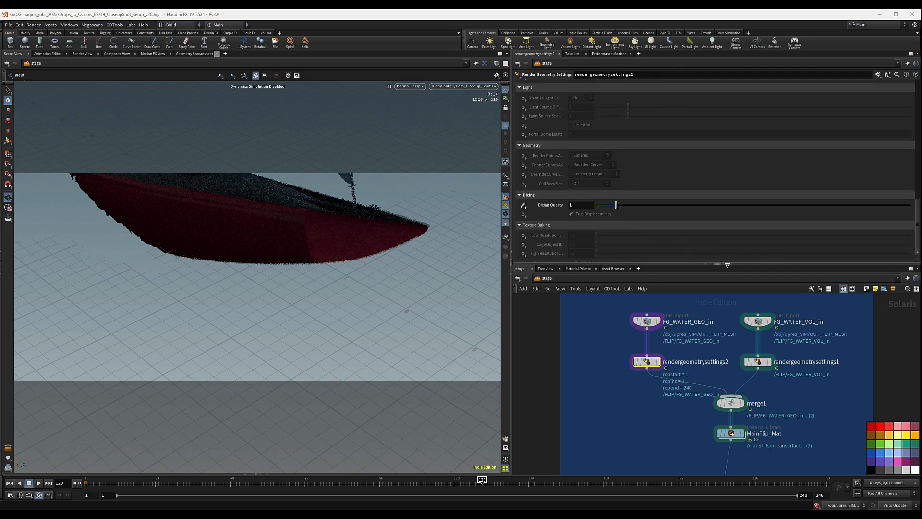
Review the Karma settings on rendergeometrysettings1 below FG_WATER_VOL_in
click(758, 361)
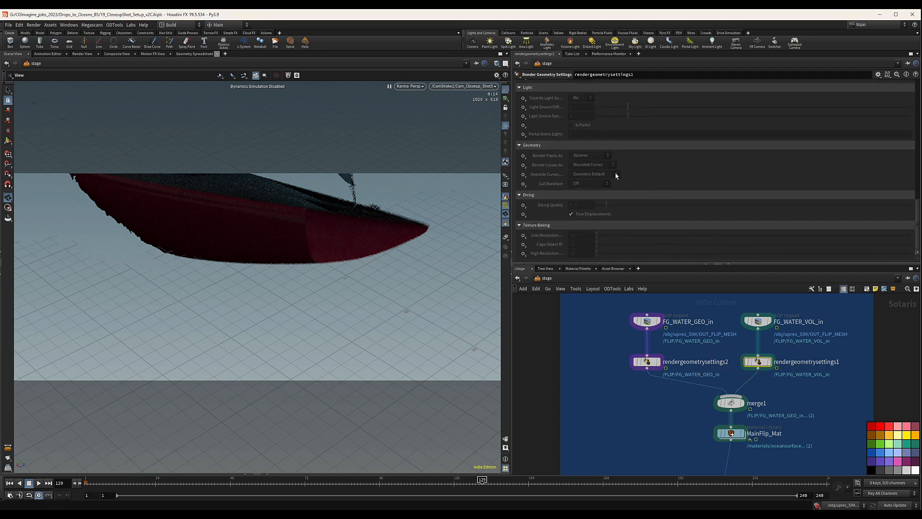
scroll(619, 168, up, 8)
scroll(618, 168, up, 10)
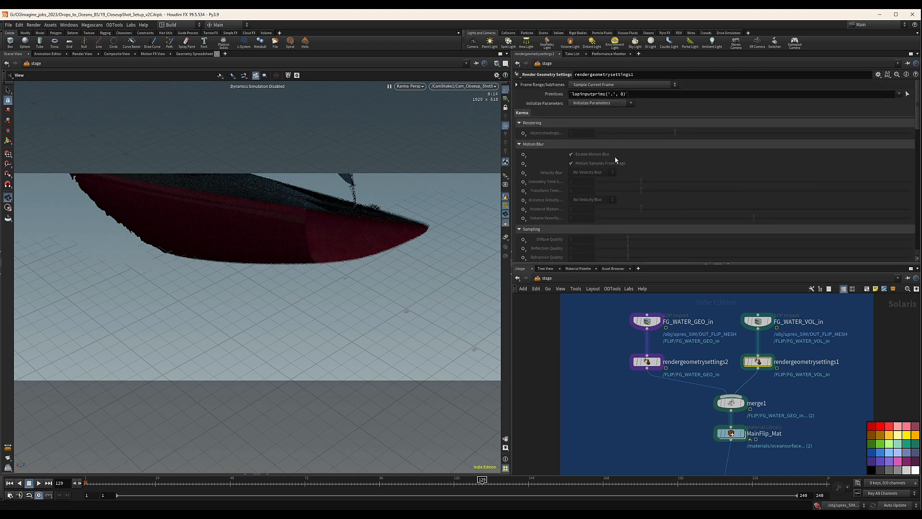
scroll(611, 161, down, 3)
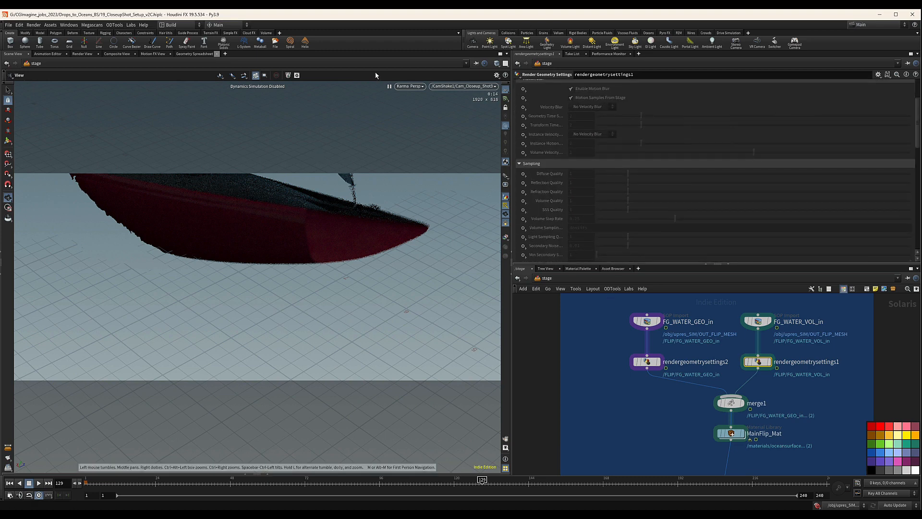
Restart the Karma render of the Shot 3 close-up camera view
click(409, 86)
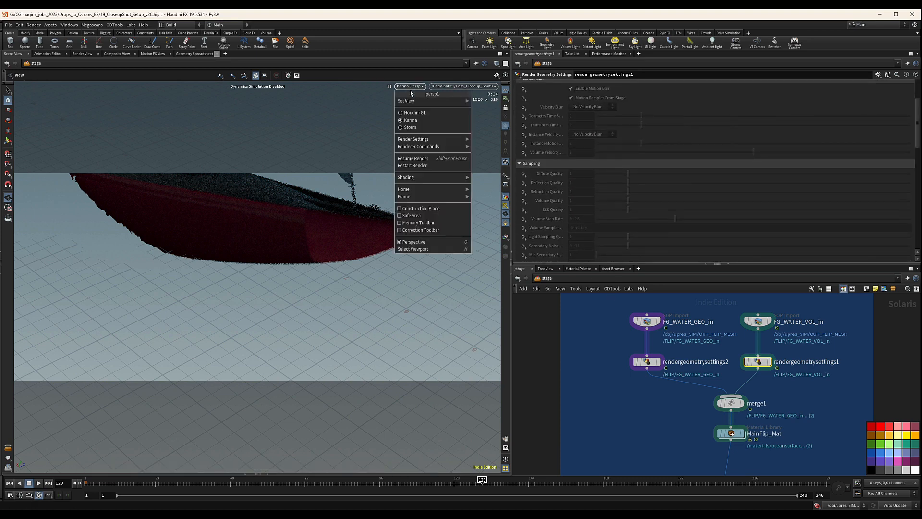
click(419, 166)
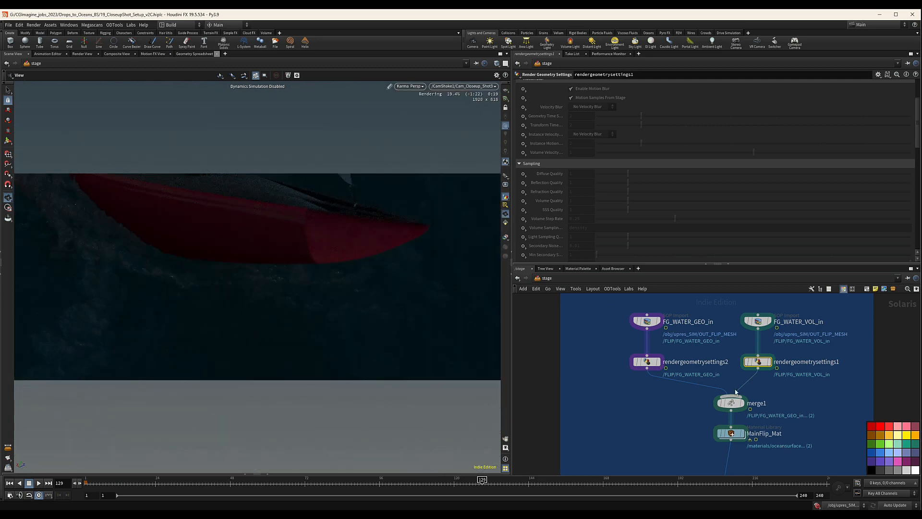
Align rendergeometrysettings10 between Sailboat_Animated_IN and merge10 in the SailBoat group
scroll(772, 394, down, 5)
middle_drag(801, 399, 669, 317)
scroll(669, 317, down, 5)
middle_drag(739, 345, 717, 290)
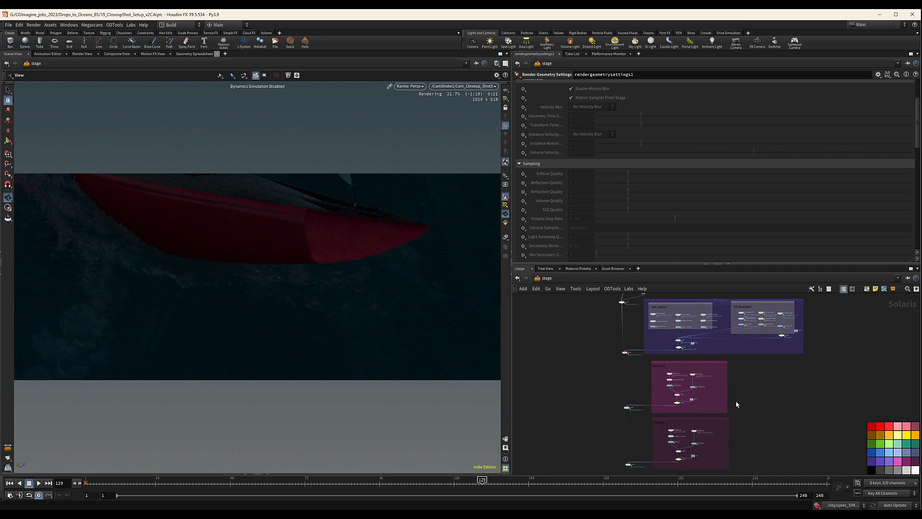
middle_drag(738, 403, 751, 270)
middle_drag(762, 391, 763, 331)
scroll(744, 355, up, 7)
scroll(724, 346, up, 5)
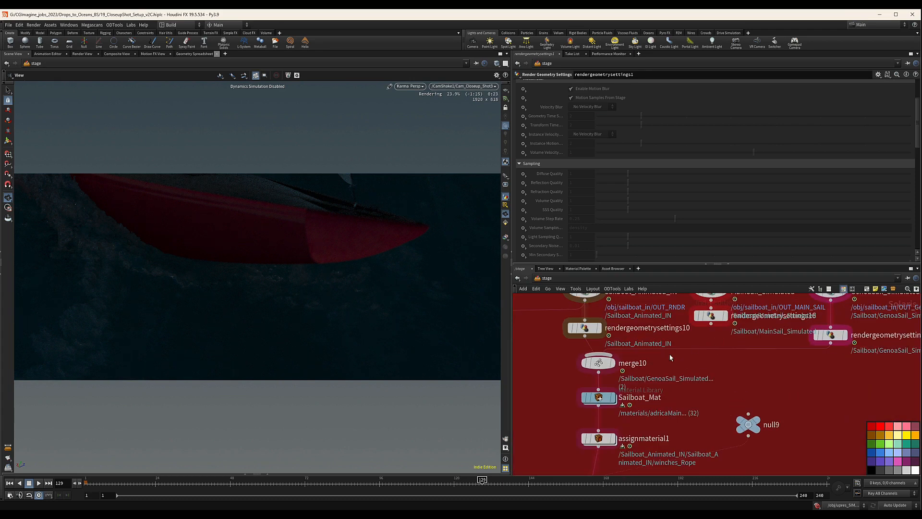
drag(585, 327, 599, 327)
scroll(571, 339, down, 3)
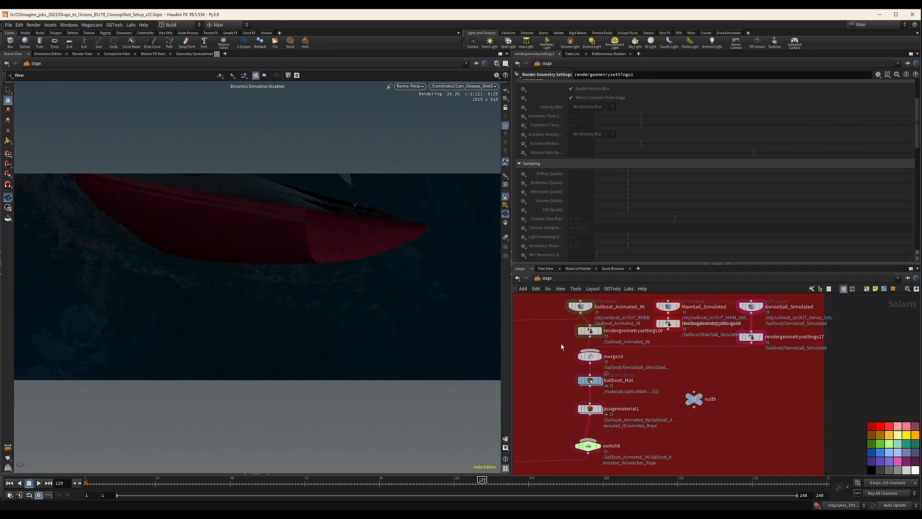
middle_drag(562, 346, 699, 361)
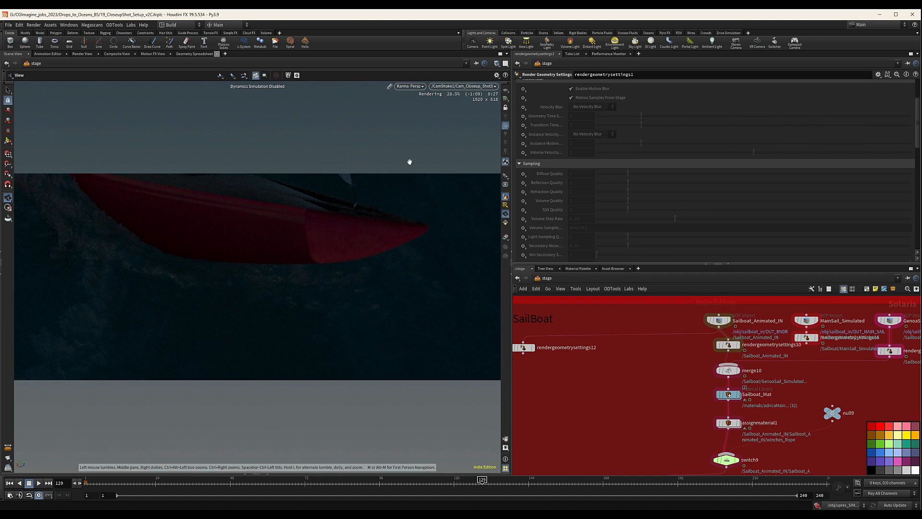
Inspect the sailboat's hull and bow from several angles outside the shot camera, and pause the Karma render
drag(336, 198, 346, 333)
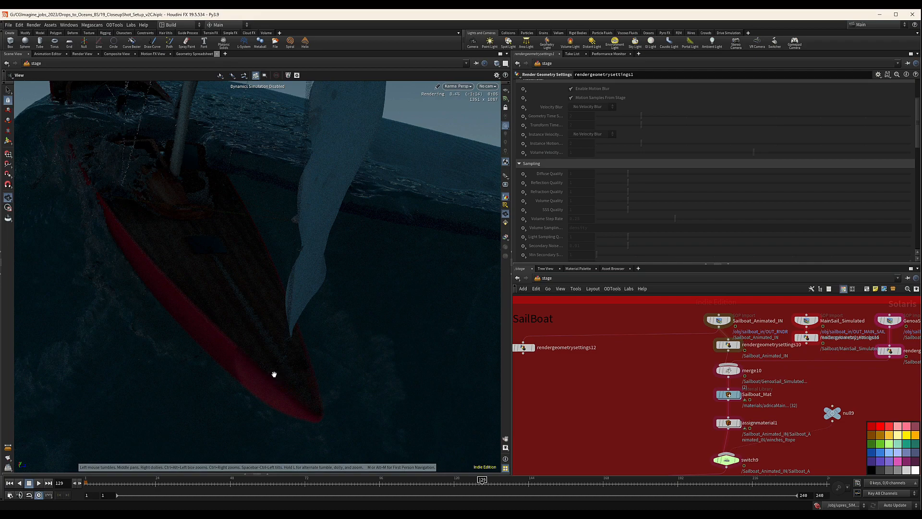
drag(275, 374, 324, 278)
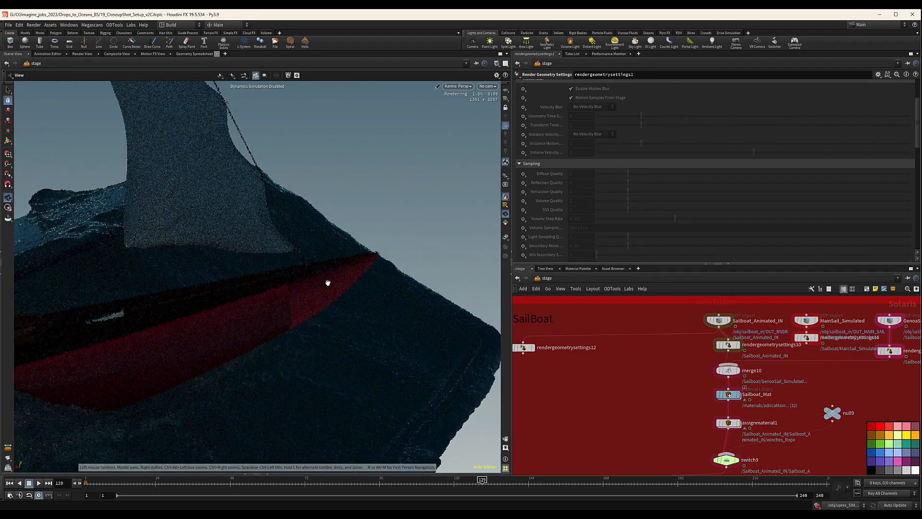
drag(290, 315, 294, 339)
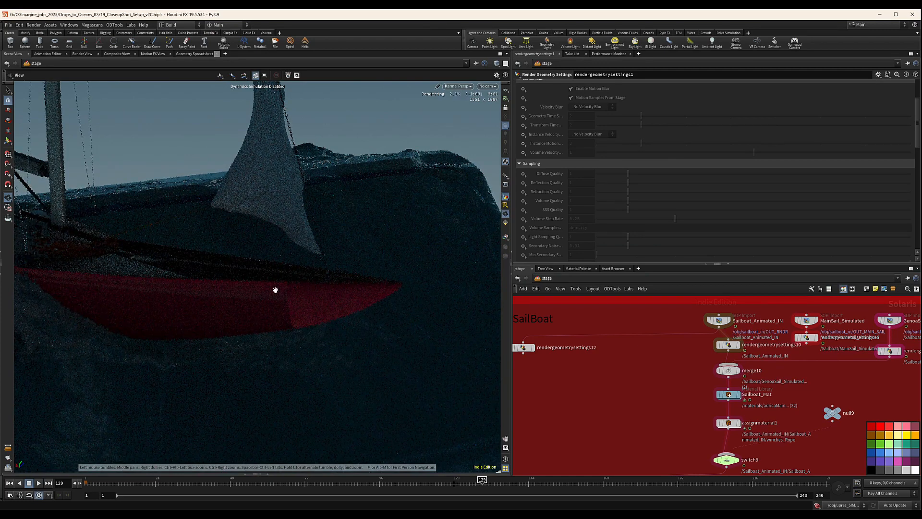
click(465, 86)
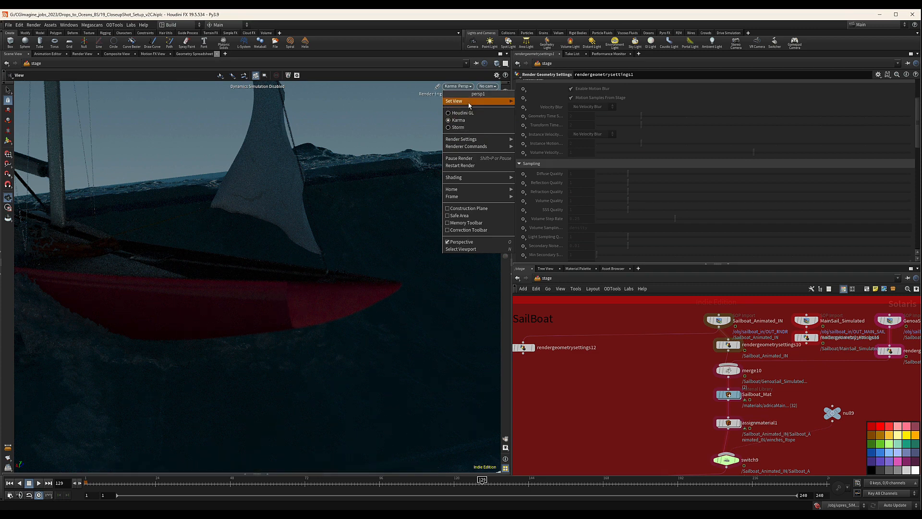
click(468, 159)
Open the hull material's shader network inside the Sailboat_Mat material library of the SailBoat group
scroll(667, 393, down, 5)
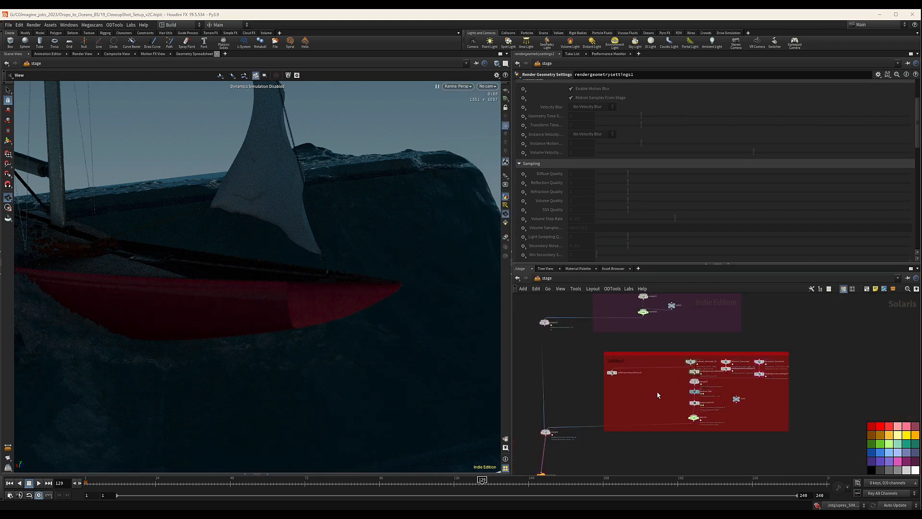
middle_drag(658, 395, 633, 360)
scroll(670, 363, up, 6)
double_click(665, 354)
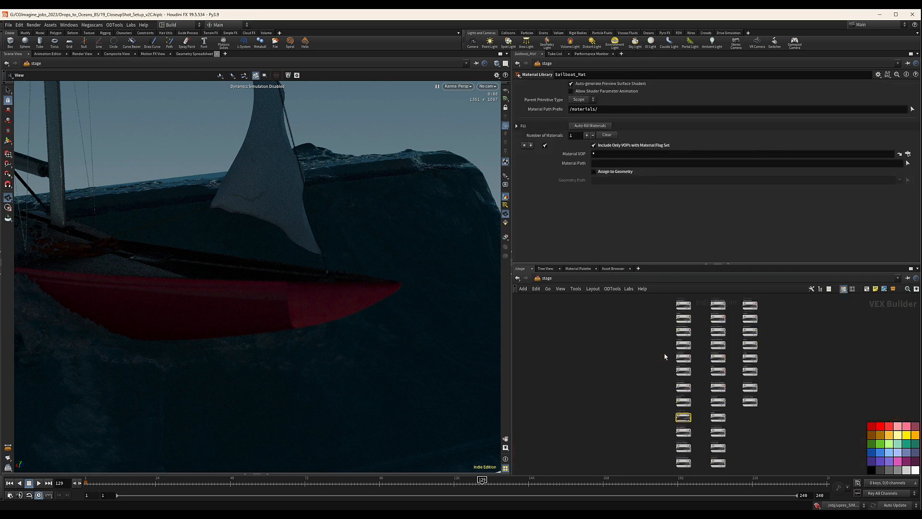
scroll(647, 405, up, 5)
scroll(647, 404, down, 5)
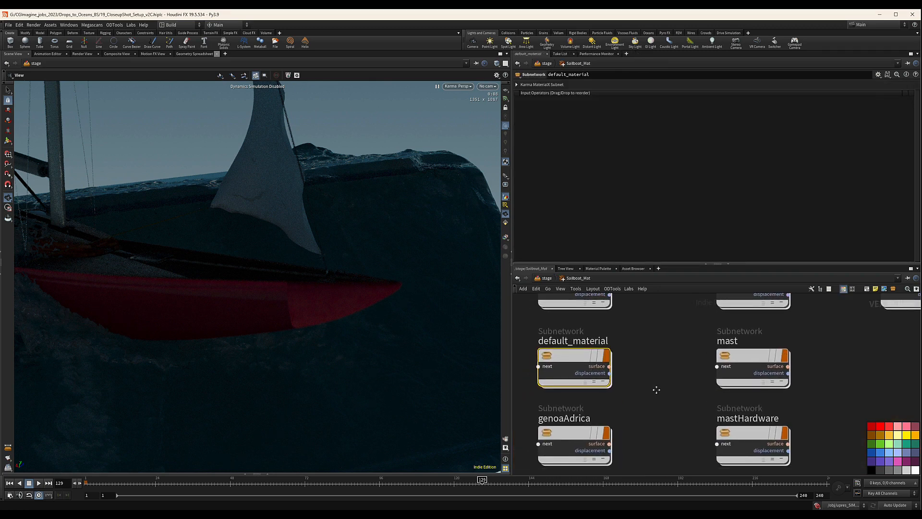
middle_drag(642, 386, 636, 488)
scroll(653, 380, down, 3)
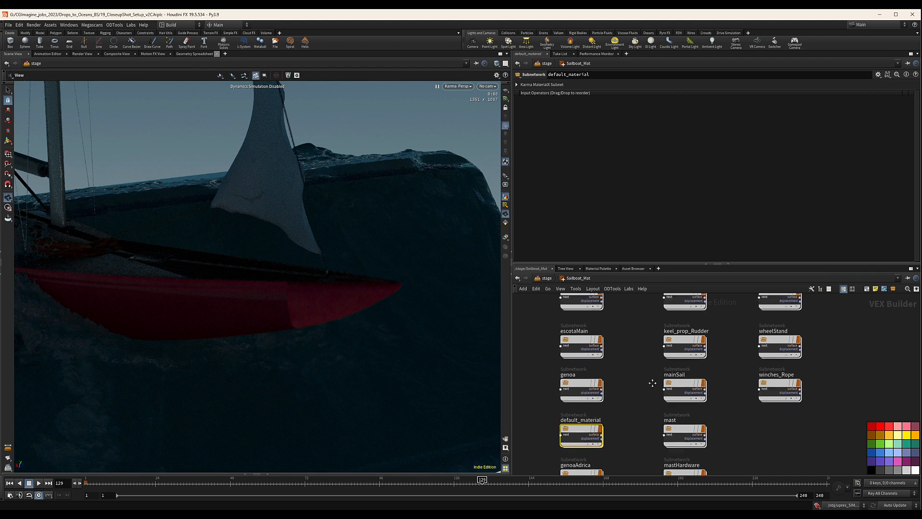
click(665, 383)
double_click(665, 383)
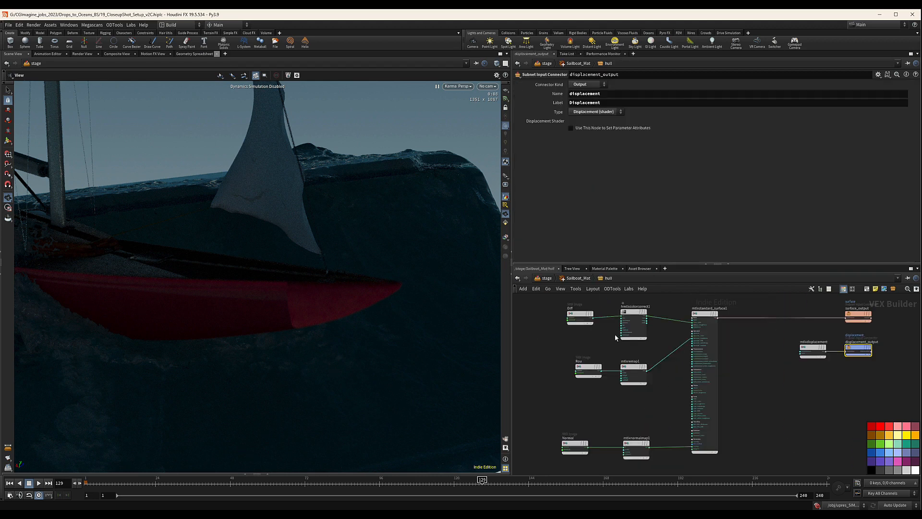
Replace the hull's Diff image texture with hull_fix_hull_BaseColor.1001.exr from the $HIP/tex/HullFix folder
click(580, 317)
click(906, 94)
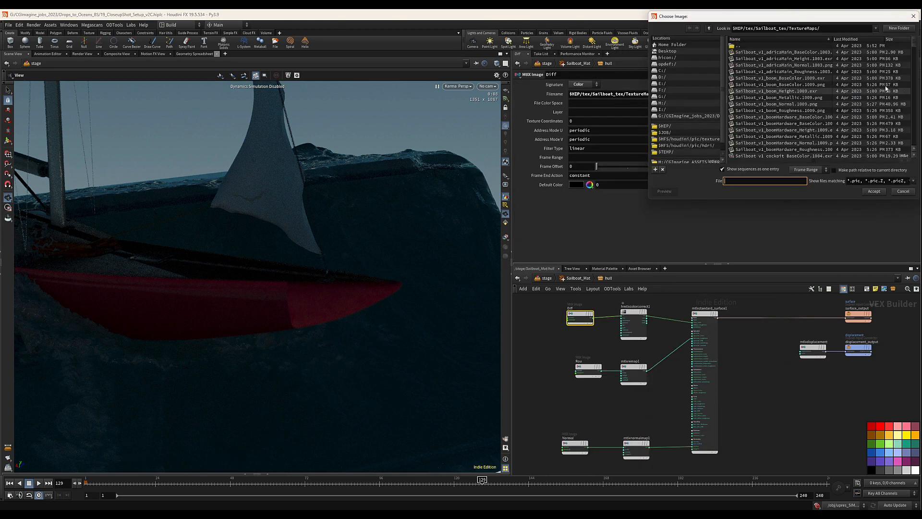
double_click(739, 47)
double_click(739, 46)
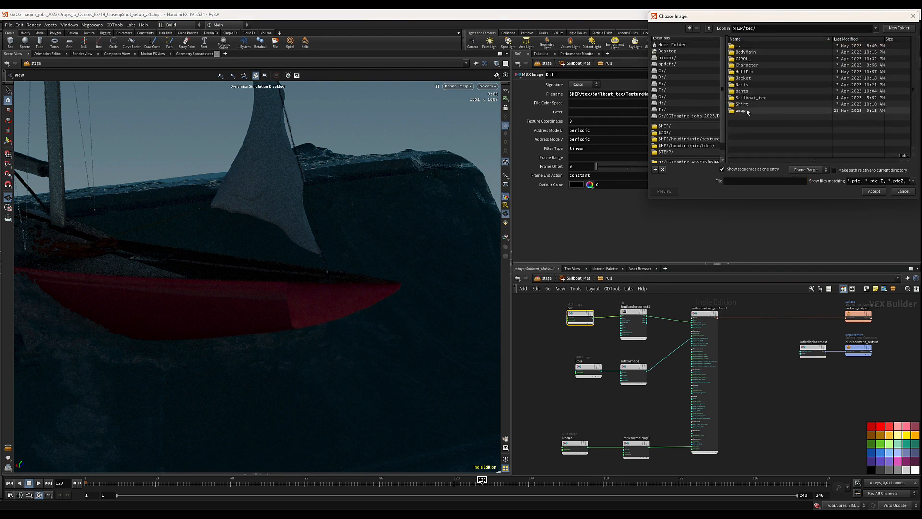
double_click(758, 71)
double_click(802, 52)
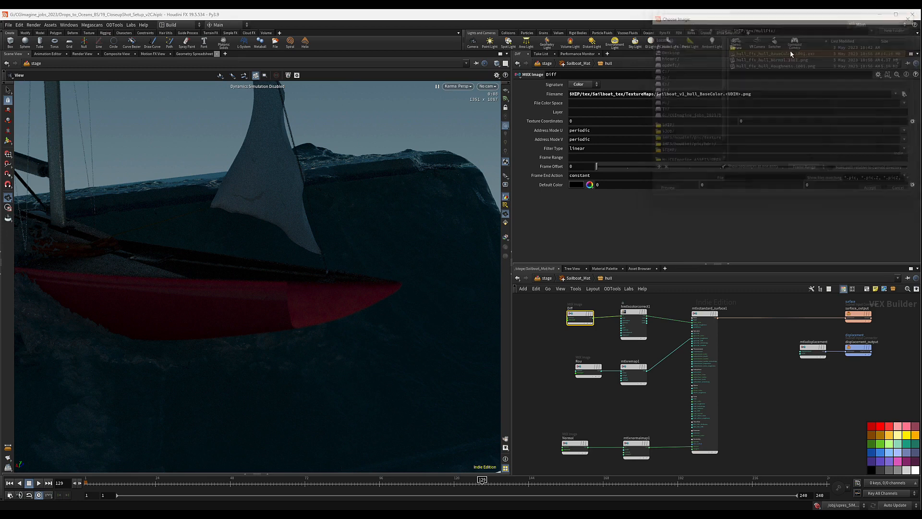
Replace the hull's Rou image texture with hull_fix_hull_Roughness.1001.png from the $HIP/tex/HullFix folder
click(595, 369)
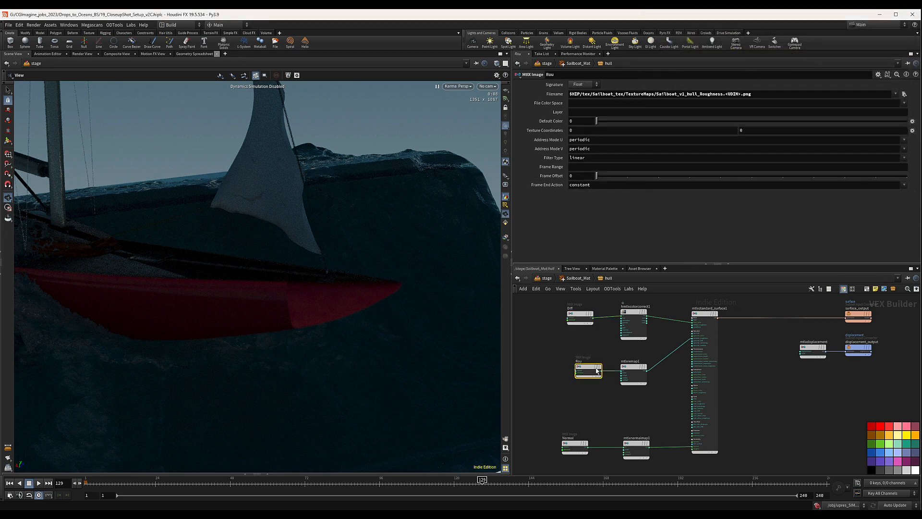
click(904, 94)
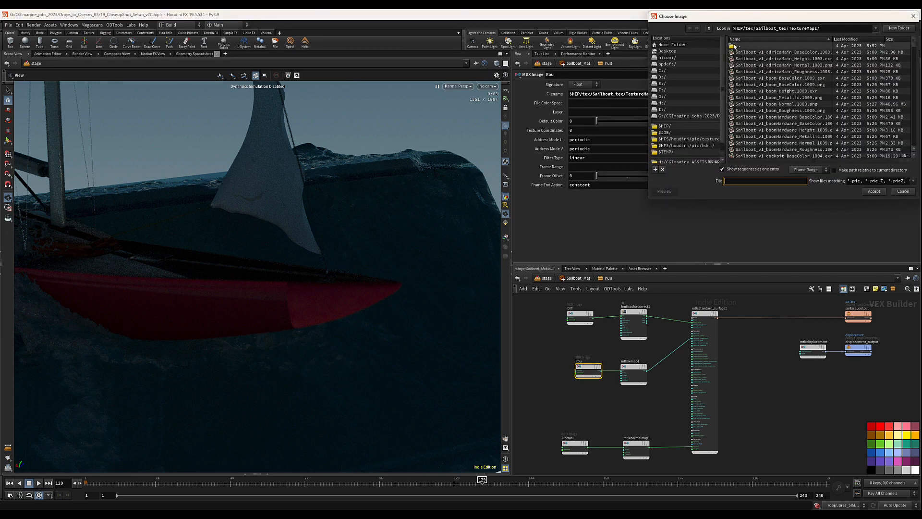
double_click(733, 46)
double_click(732, 46)
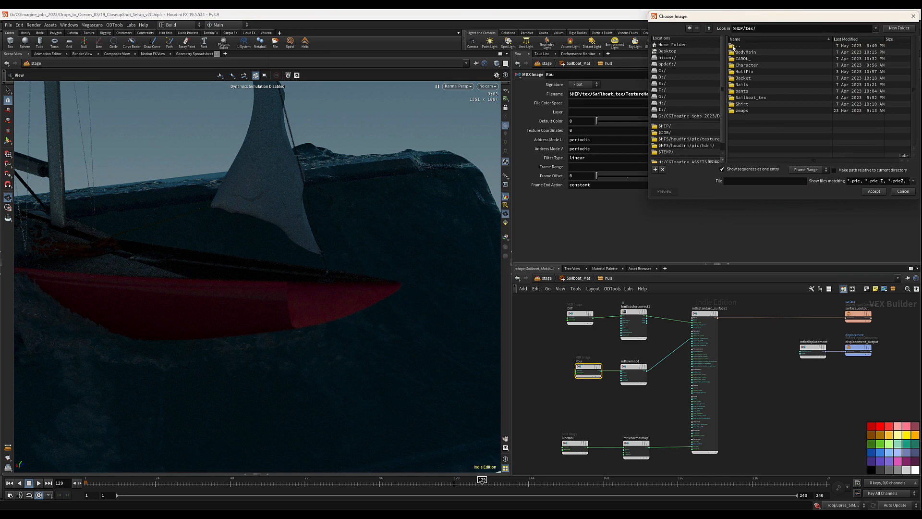
double_click(749, 78)
double_click(757, 65)
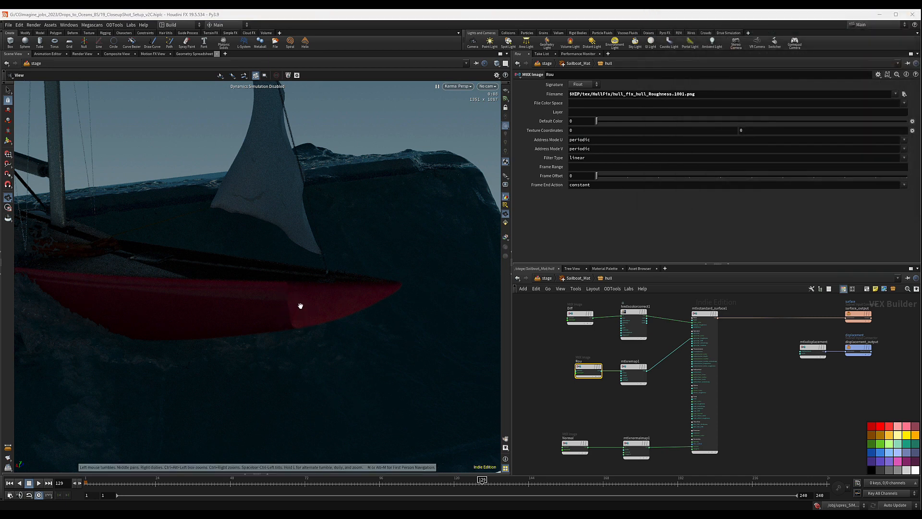
Replace the hull's Normal image texture with hull_fix_hull_Normal.1001.png from the $HIP/tex/HullFix folder
click(575, 446)
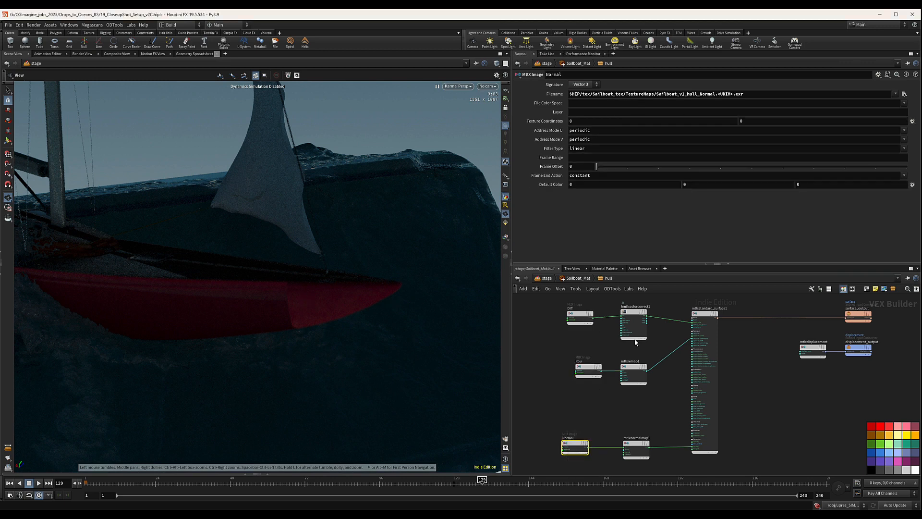
click(904, 94)
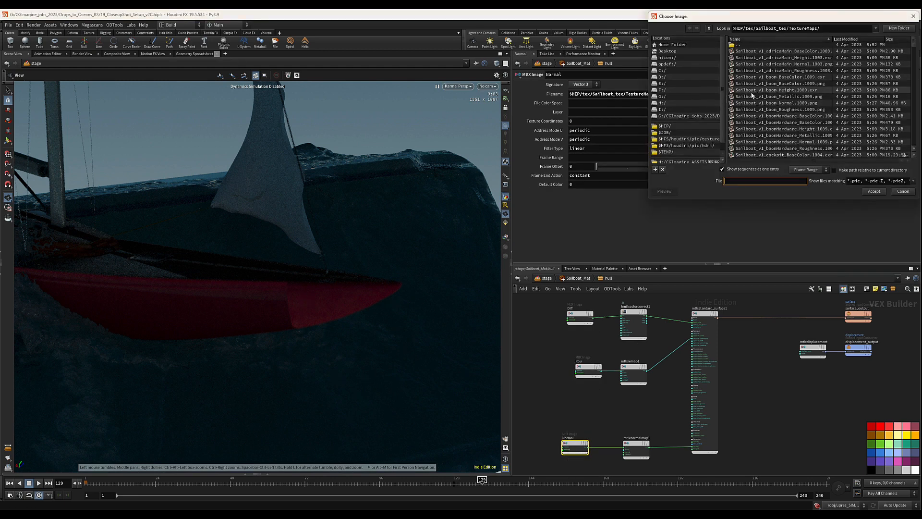
double_click(735, 46)
double_click(736, 46)
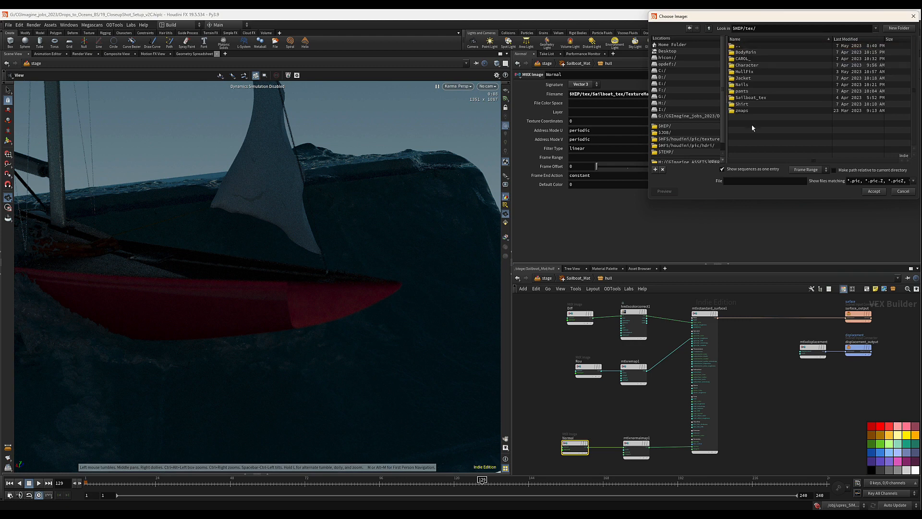
double_click(748, 72)
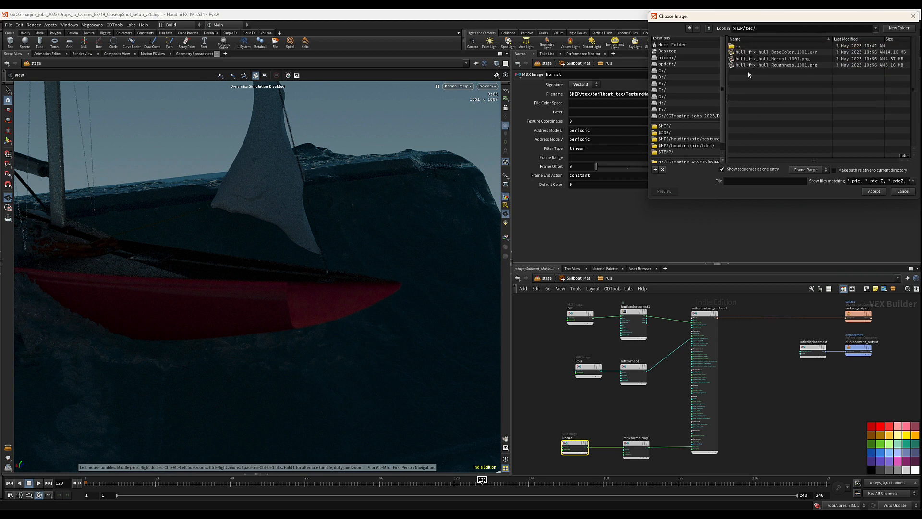
double_click(773, 59)
click(600, 366)
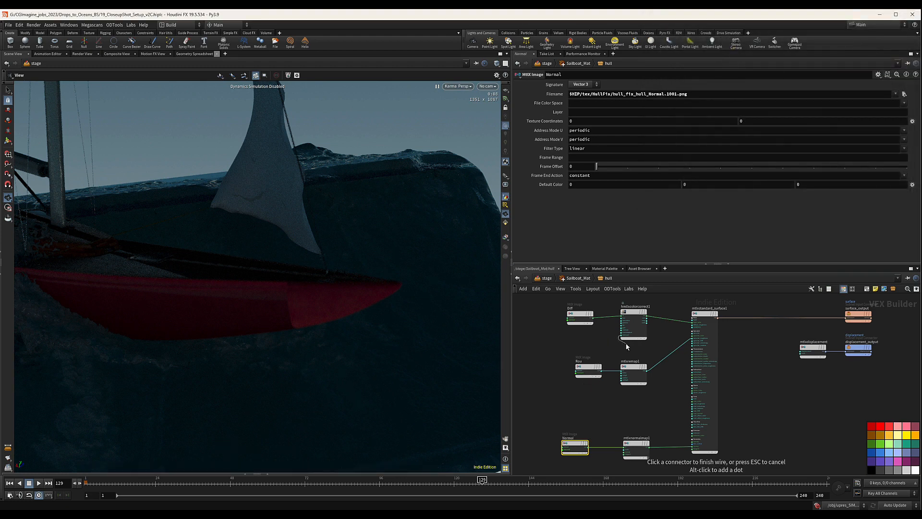
key(Escape)
Check the texture files on the hull's Rou and Normal images and return to the Sailboat_Mat level
click(586, 368)
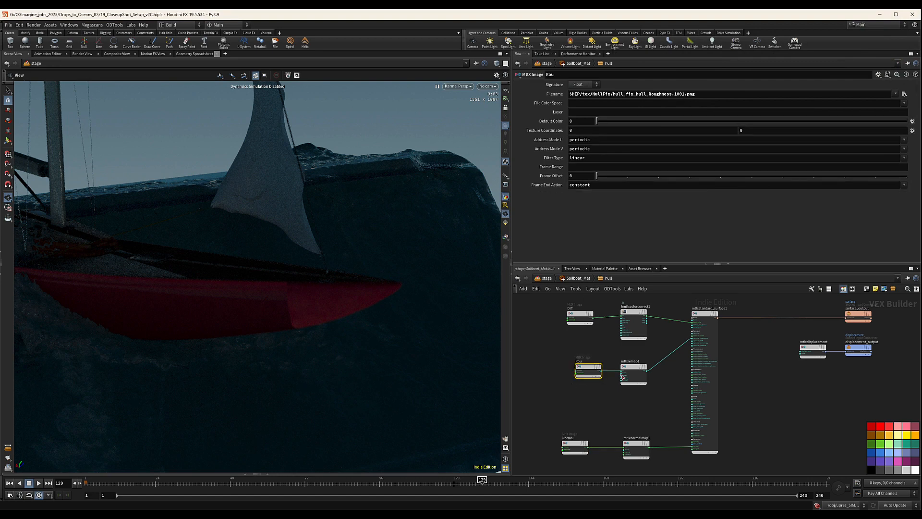
click(575, 446)
click(578, 278)
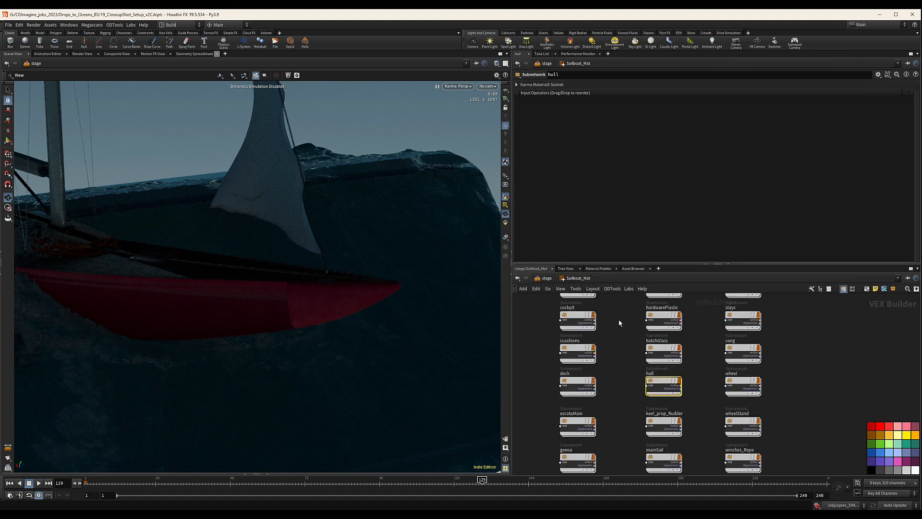
Restart the Karma render and view the scene through /CamShake1/Cam_Closeup_Shot3
click(467, 88)
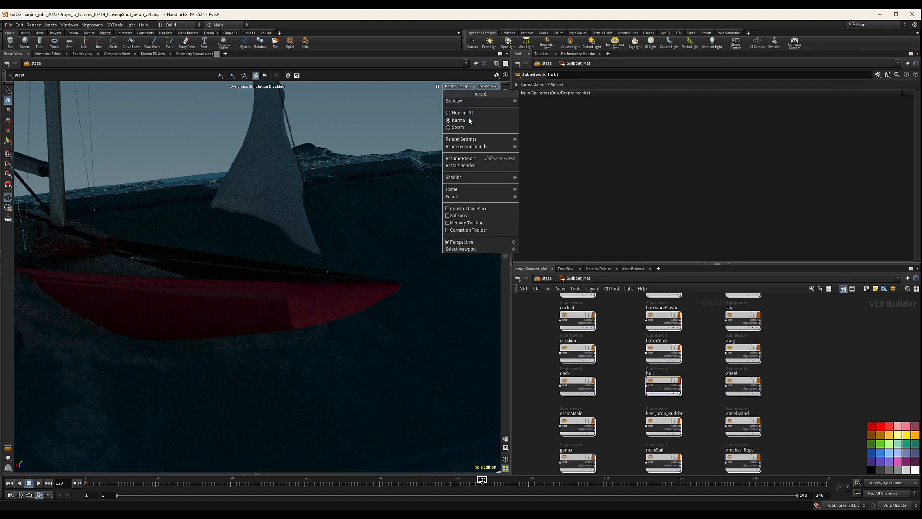
click(465, 166)
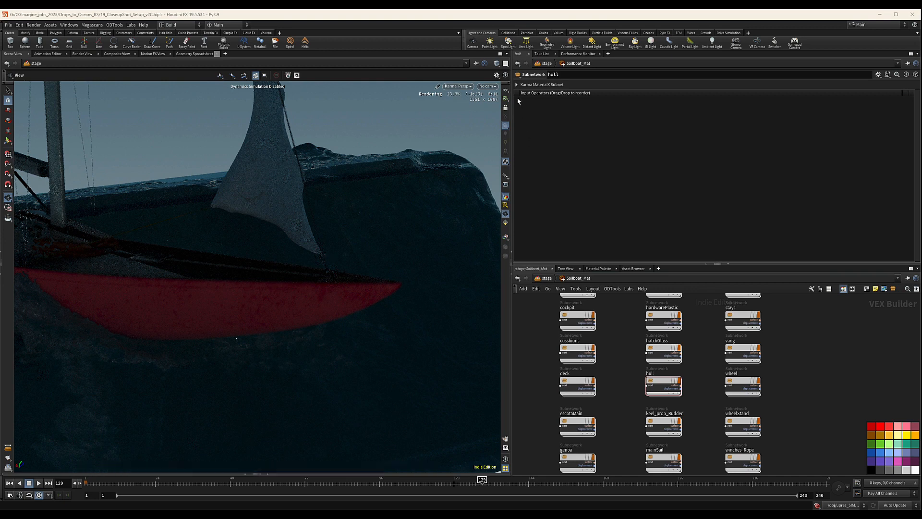
click(487, 86)
click(505, 102)
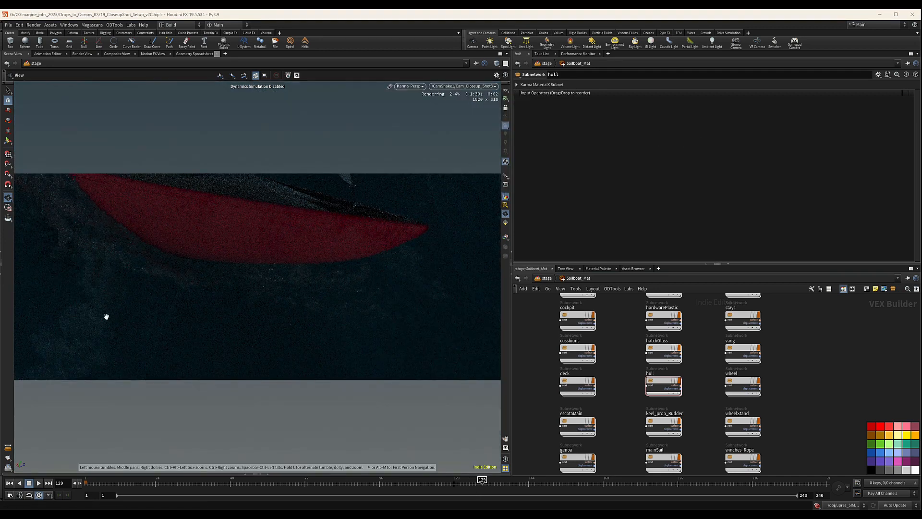
Return to the stage network and go to the MainFLIP_SHOT3_Closeup render settings at the end of the chain
scroll(797, 380, down, 2)
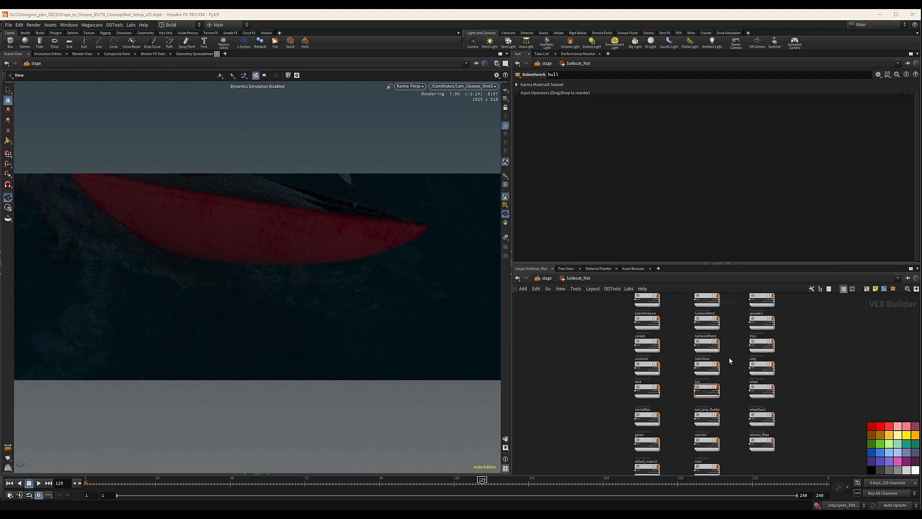
click(545, 278)
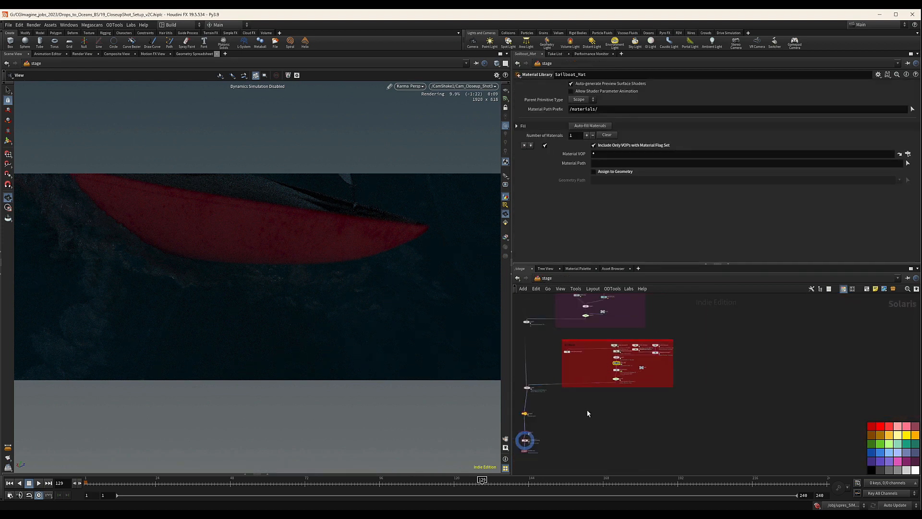
scroll(684, 358, up, 5)
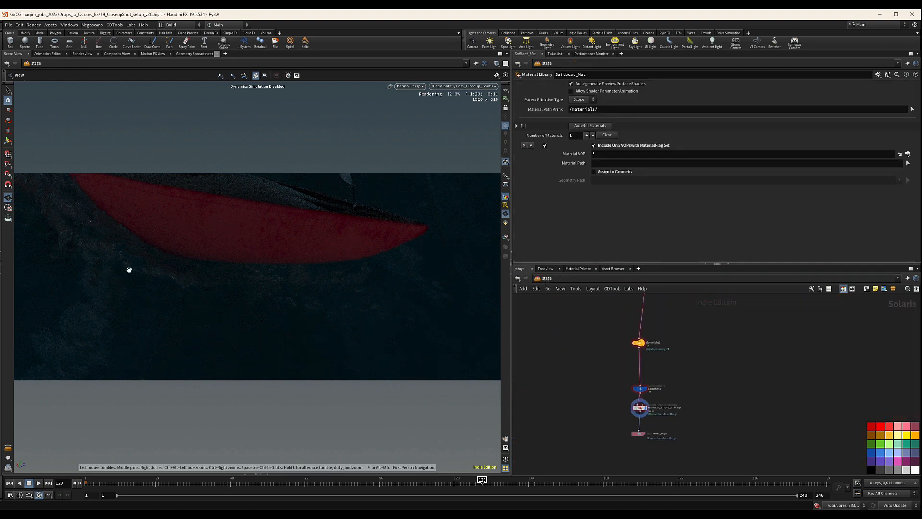
Move CamShot3 slightly up the chain and show the Sampling settings of MainFLIP_SHOT3_Closeup
scroll(612, 365, up, 5)
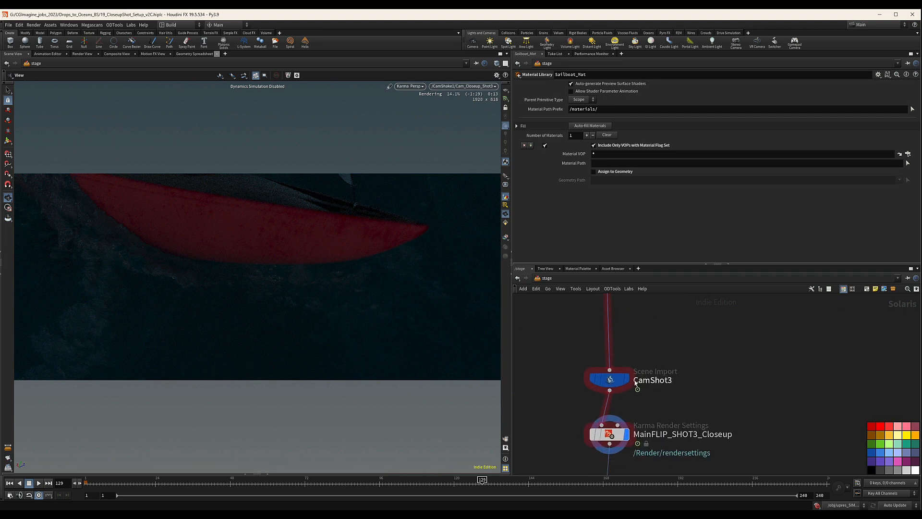
drag(613, 365, 612, 361)
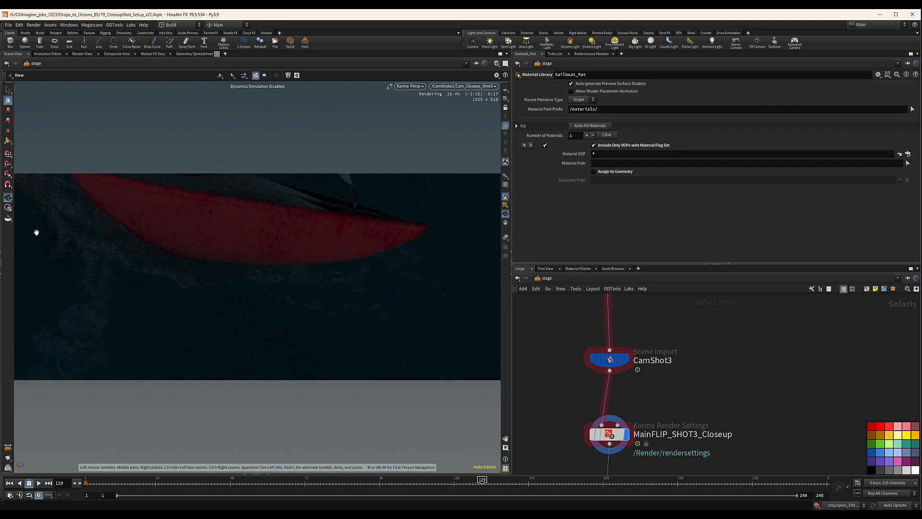
middle_drag(665, 370, 673, 336)
drag(664, 368, 590, 420)
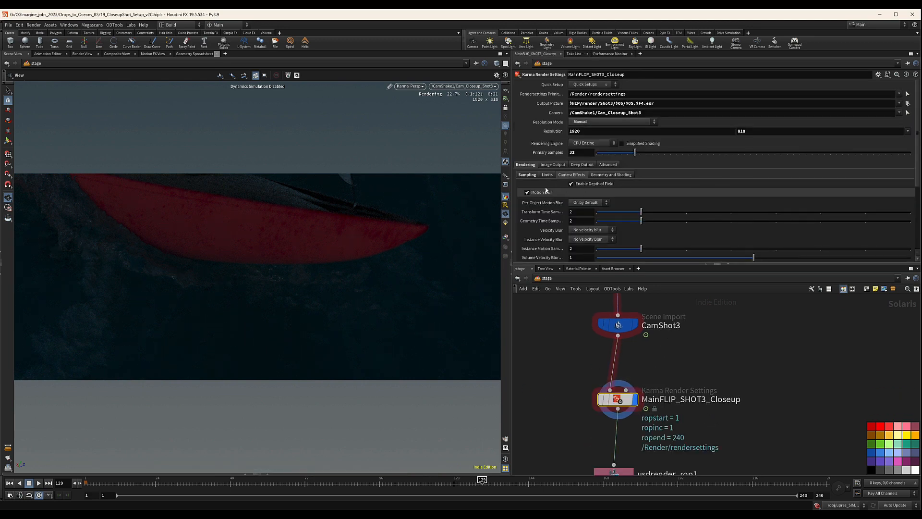
click(527, 175)
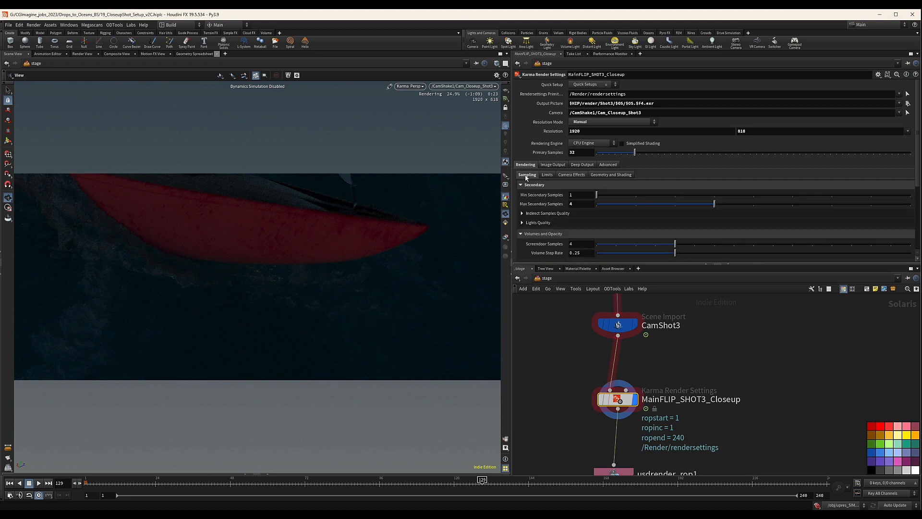
Go back up the stage network to the white water boxes and set the update mode to Manual
scroll(637, 335, down, 5)
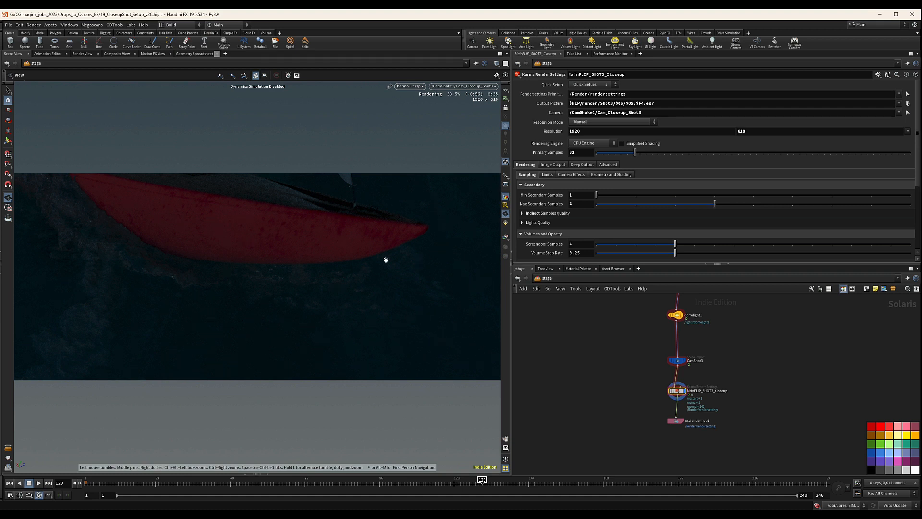
middle_drag(608, 318, 591, 350)
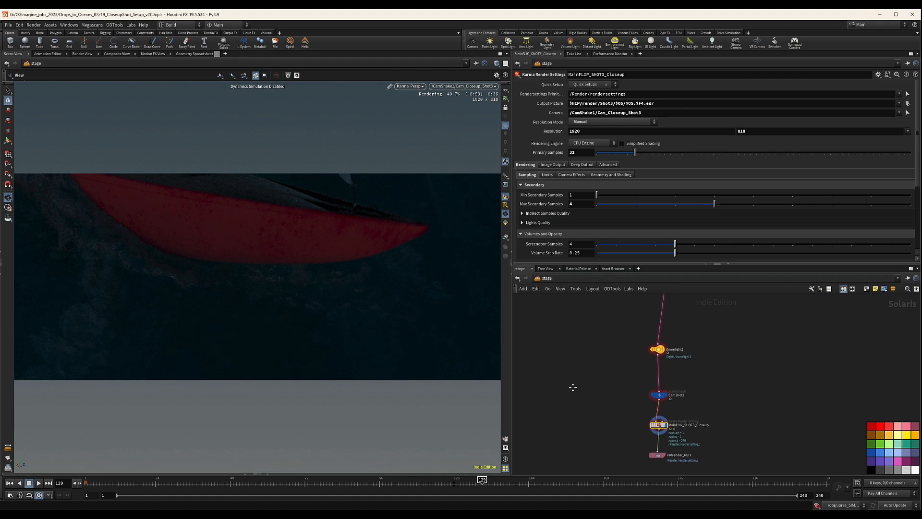
scroll(572, 387, down, 4)
middle_drag(678, 363, 615, 456)
scroll(664, 402, down, 3)
scroll(757, 394, down, 1)
middle_drag(735, 391, 765, 419)
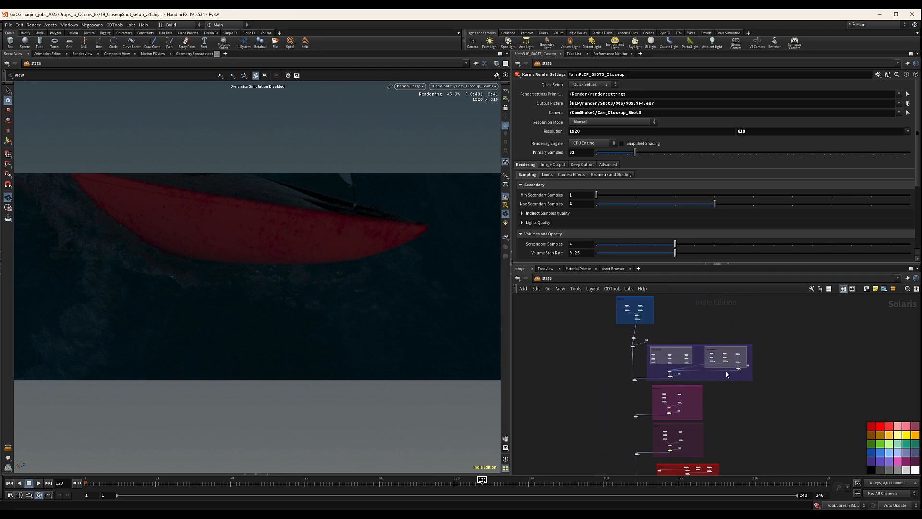
middle_drag(768, 417, 768, 394)
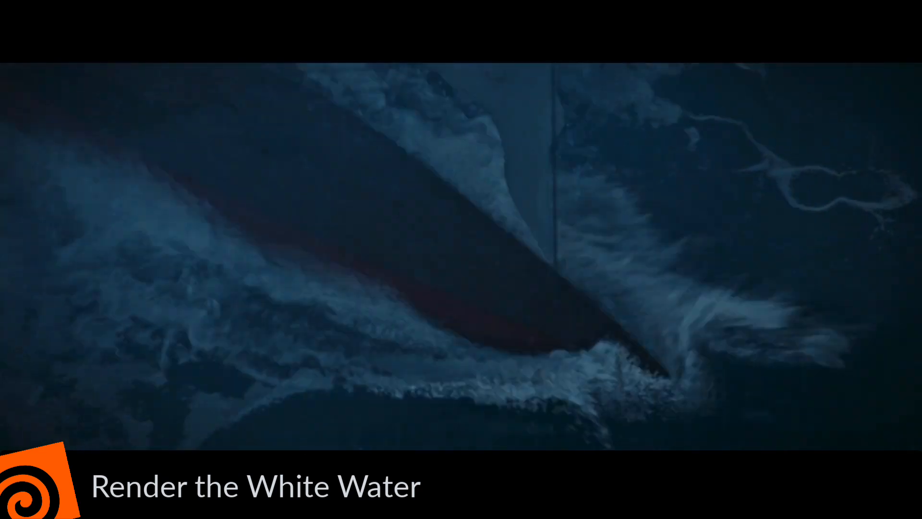
click(893, 497)
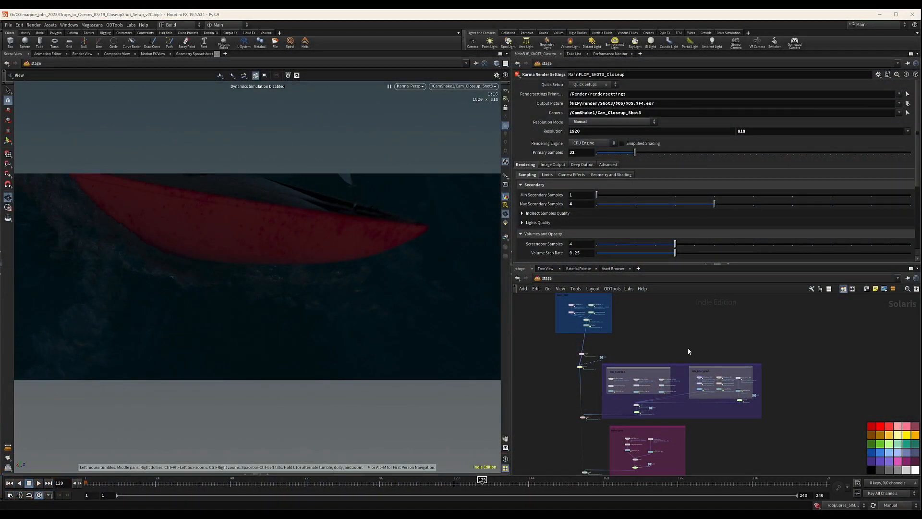
Delete the merge7 node between the blue network box and the switch, and reposition the remaining switch node
scroll(601, 371, up, 5)
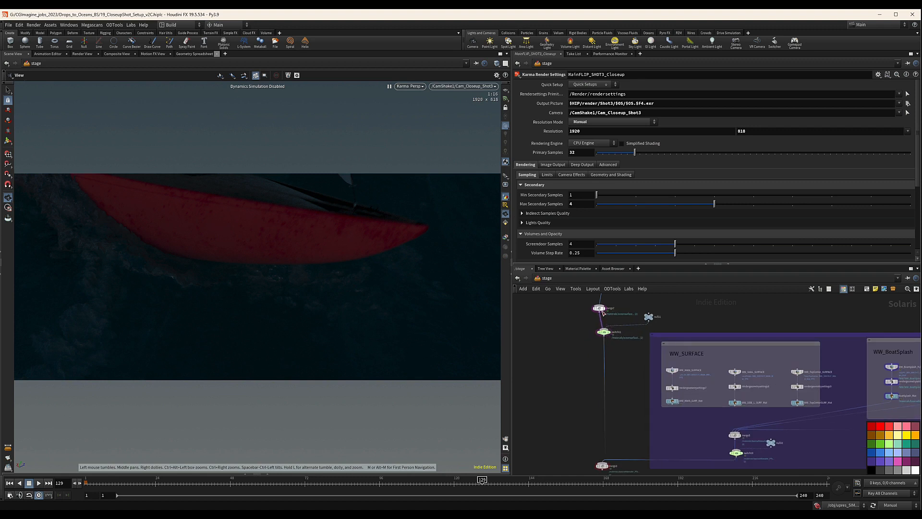
scroll(620, 346, down, 5)
middle_drag(630, 324, 626, 335)
drag(589, 336, 621, 350)
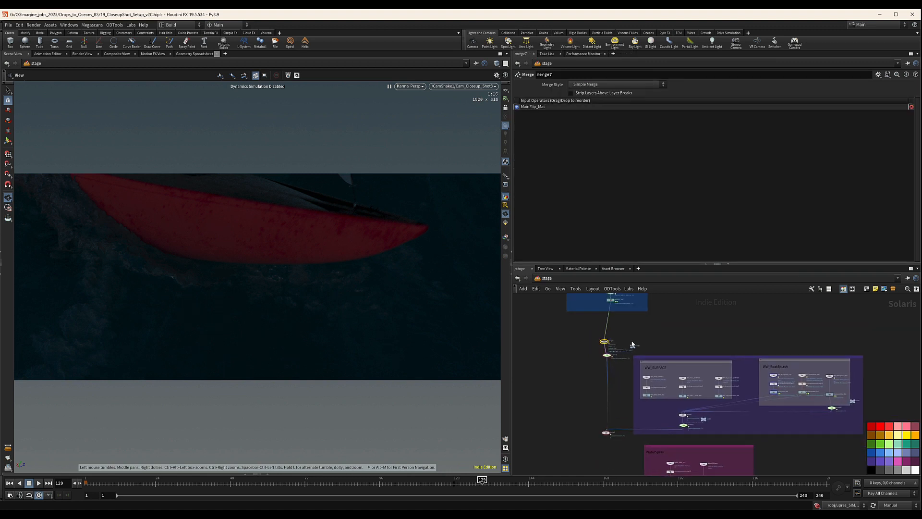
click(606, 354)
scroll(636, 316, down, 2)
middle_drag(632, 325, 617, 365)
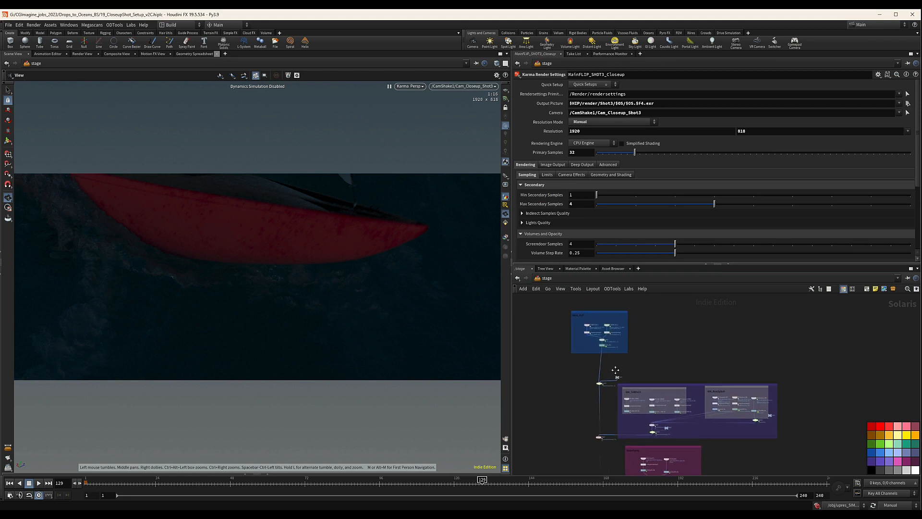
drag(607, 314, 598, 332)
scroll(651, 358, up, 4)
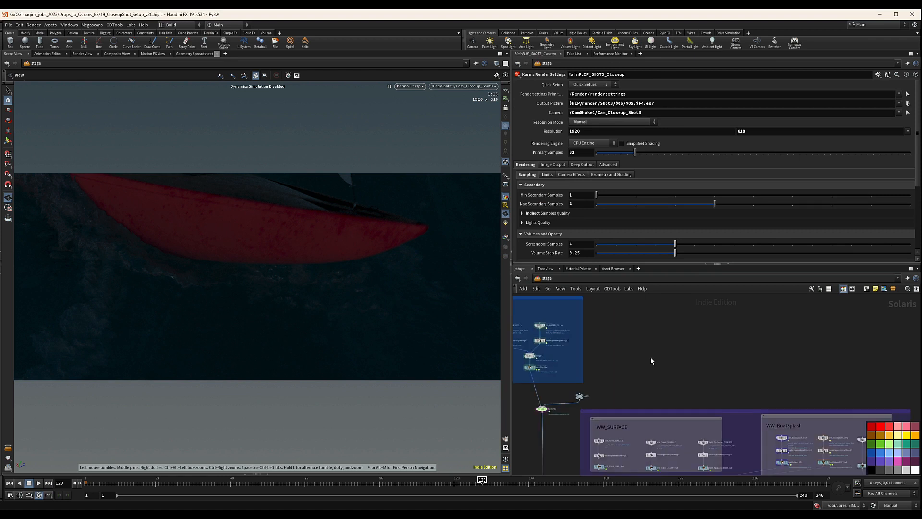
middle_drag(650, 357, 647, 308)
drag(541, 362, 536, 357)
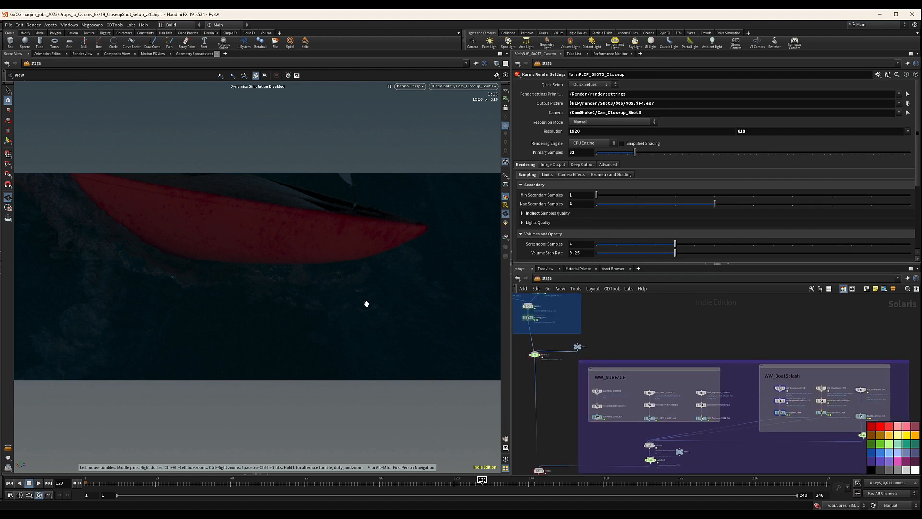
Switch to the DUO desktop and show the stage's WW_SURFACE box beside the white water outputs of upres_SIM
middle_drag(613, 399, 609, 369)
scroll(612, 363, up, 3)
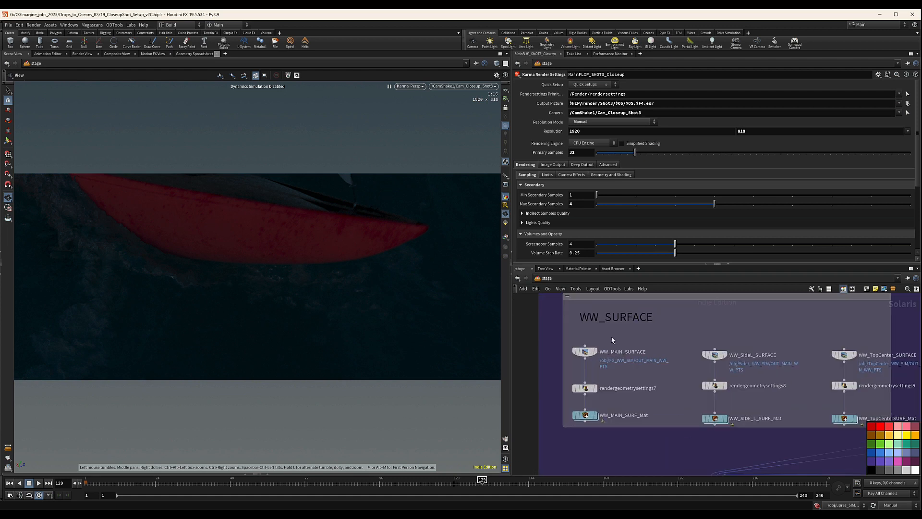
click(177, 24)
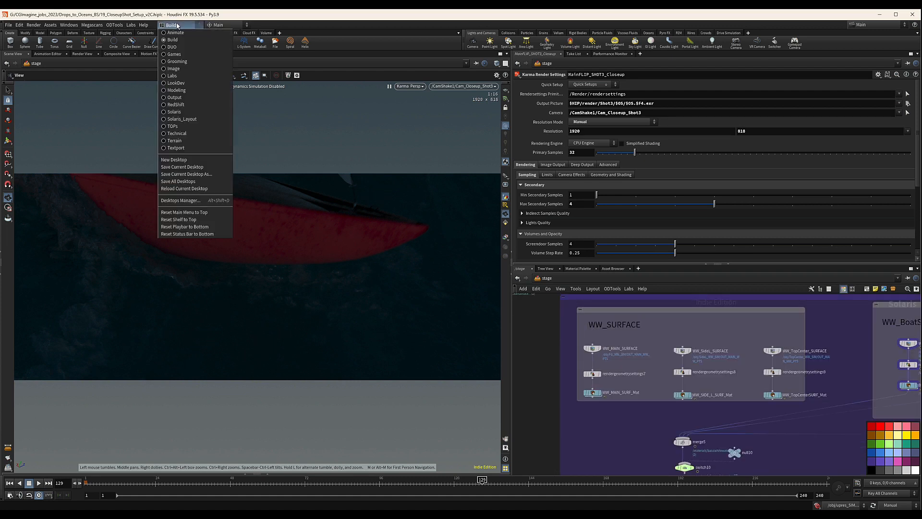
click(173, 46)
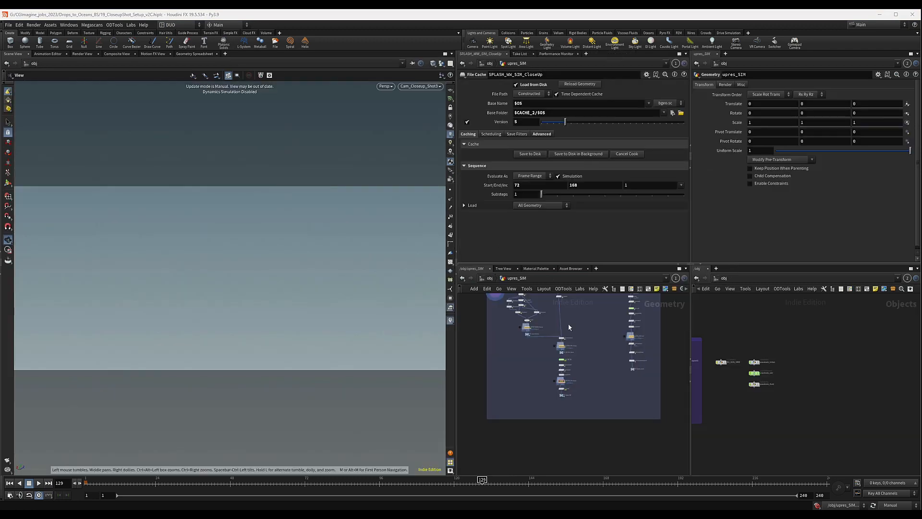
scroll(589, 340, down, 4)
click(724, 278)
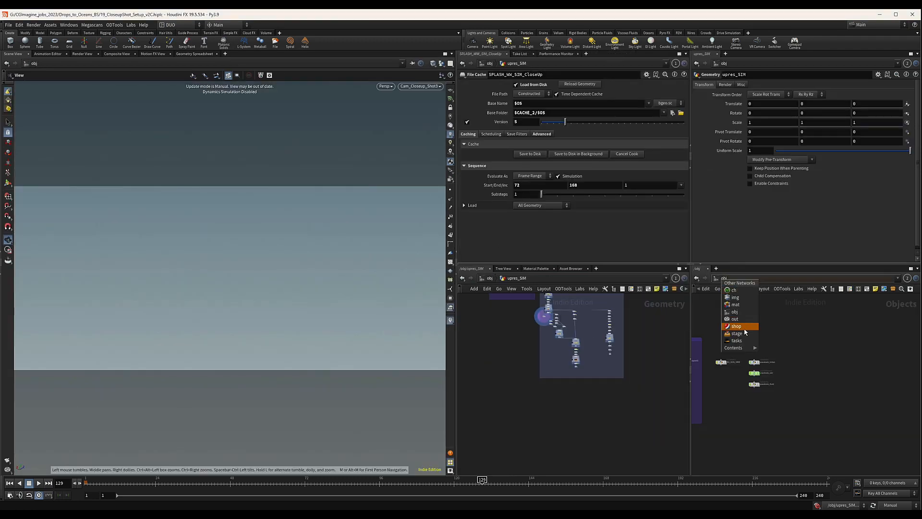
click(738, 333)
scroll(800, 339, up, 8)
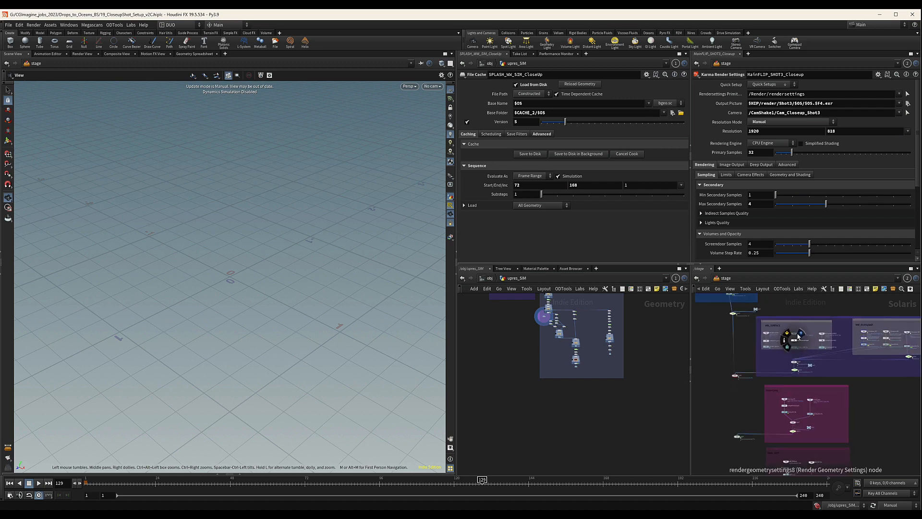
scroll(604, 340, down, 2)
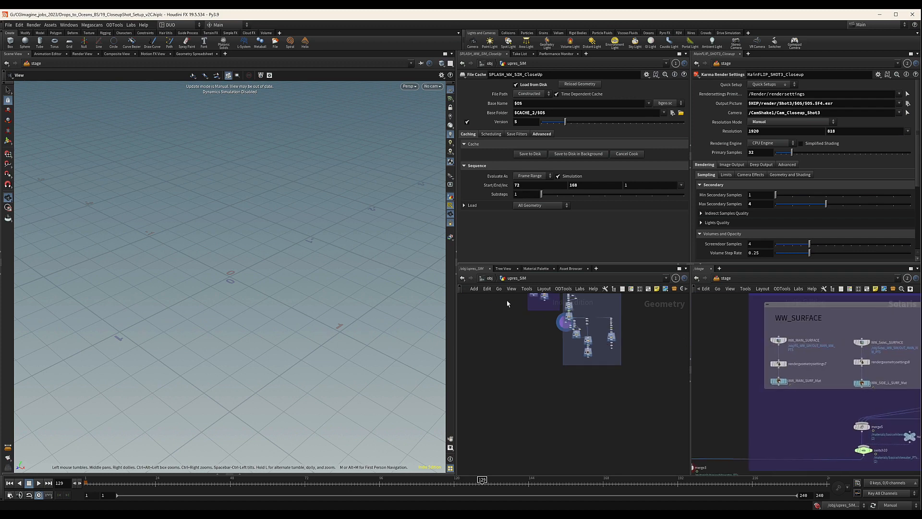
middle_drag(532, 357, 499, 422)
scroll(509, 360, up, 8)
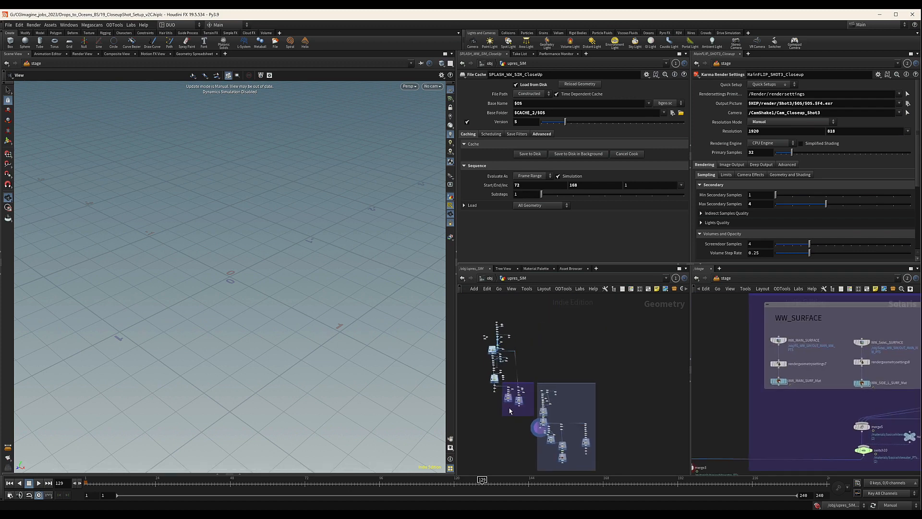
middle_drag(514, 391, 535, 401)
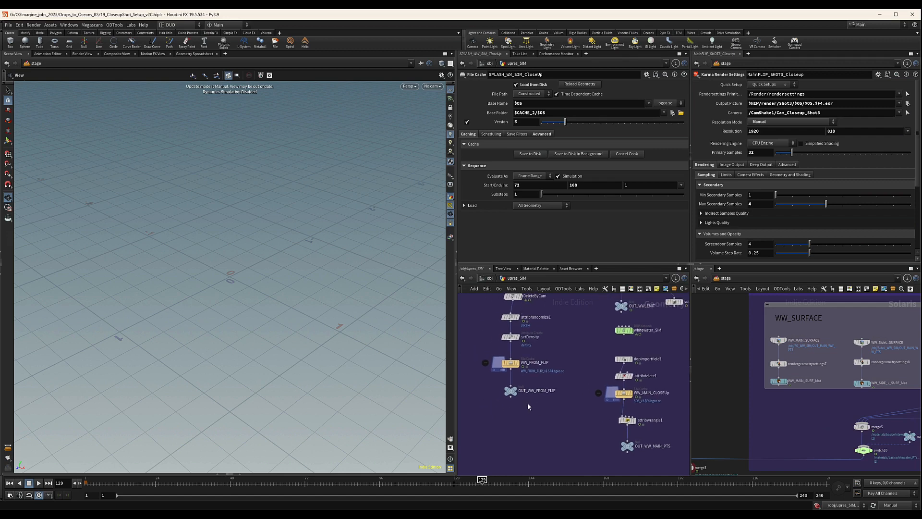
scroll(849, 352, down, 1)
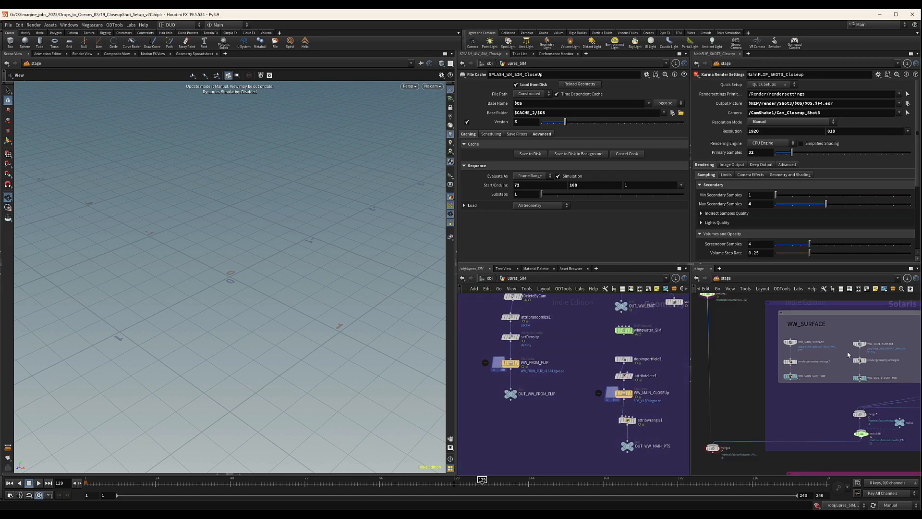
Rename the WW_SideL_SURFACE import node in the WW_SURFACE box to WW_FromFlip
drag(888, 333, 853, 387)
drag(860, 347, 780, 354)
scroll(859, 341, up, 6)
click(869, 342)
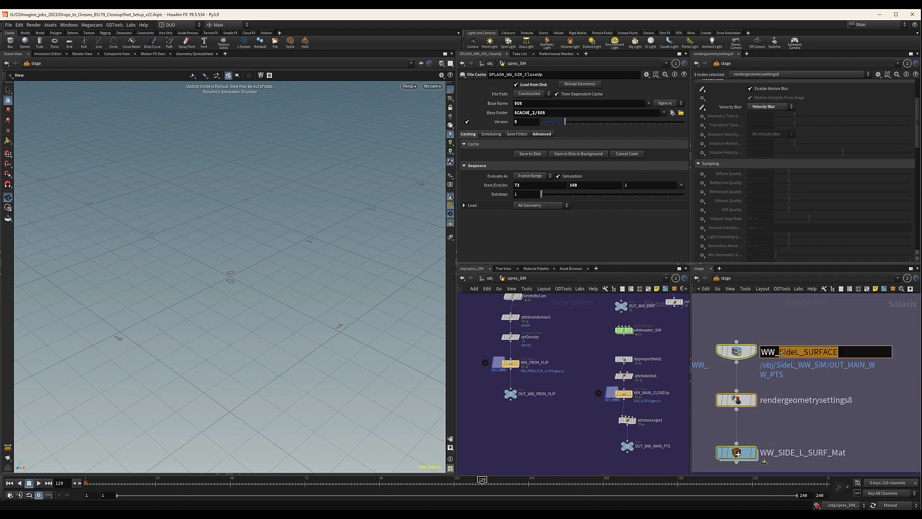
text(FlormF)
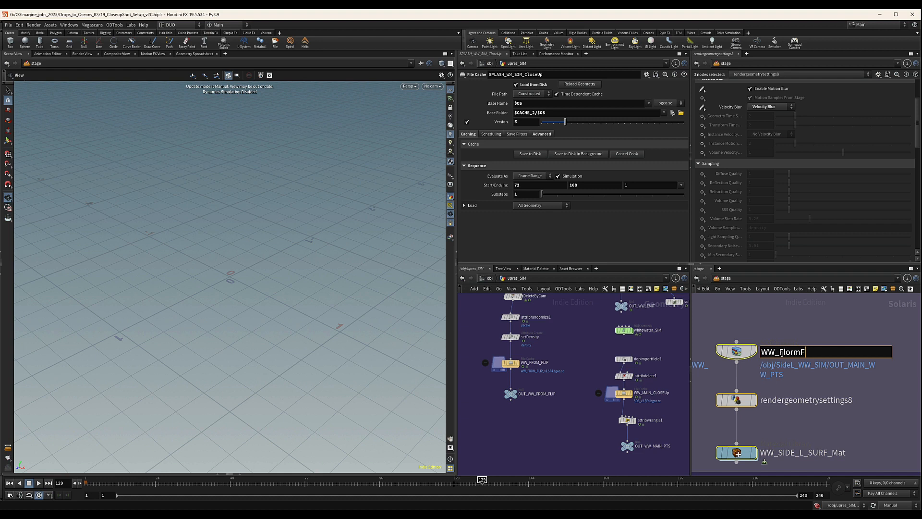
text(lip)
key(Return)
double_click(786, 355)
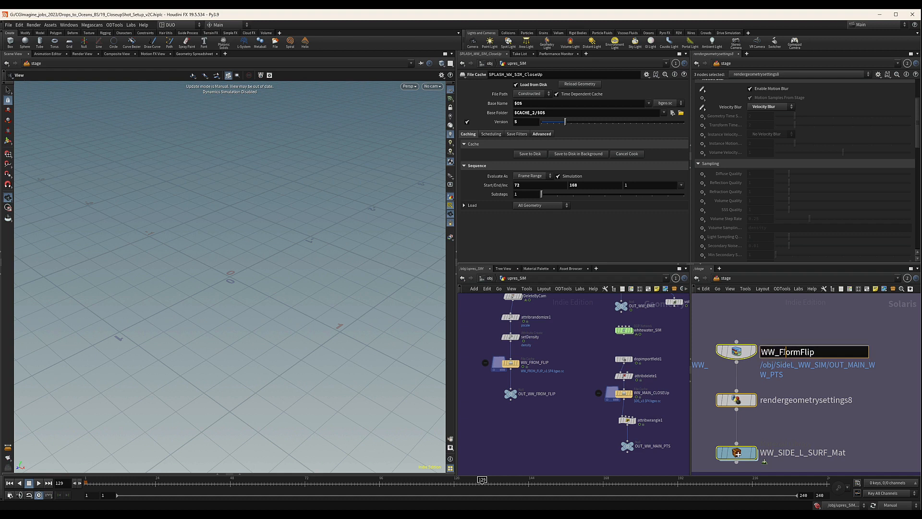
drag(794, 353, 779, 354)
text(ro)
click(813, 329)
Set the SOP Path of WW_FromFlip to /obj/upres_SIM/OUT_WW_FROM_FLIP
click(738, 351)
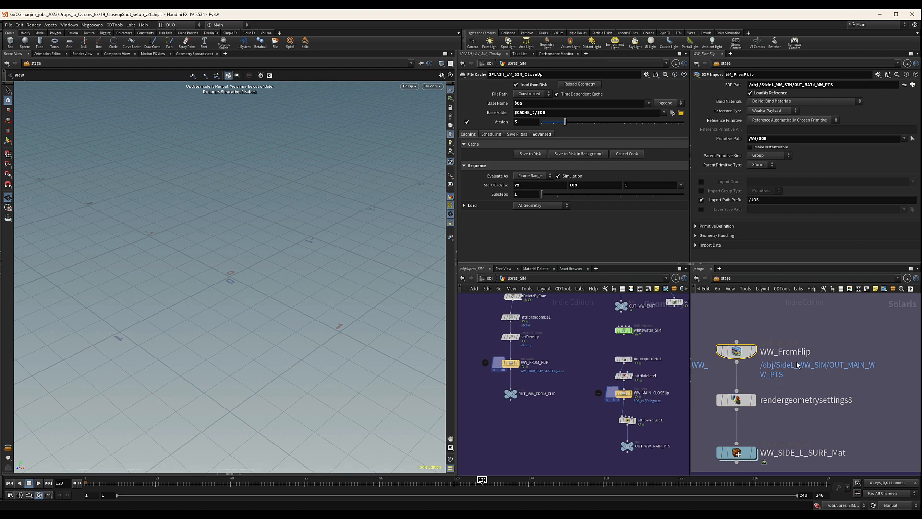
middle_drag(797, 362, 831, 368)
drag(834, 332, 740, 377)
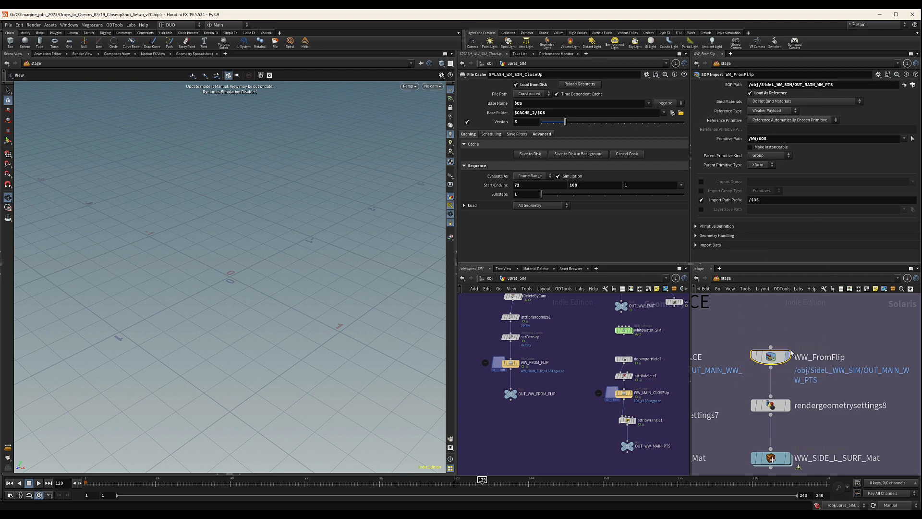
drag(511, 394, 813, 83)
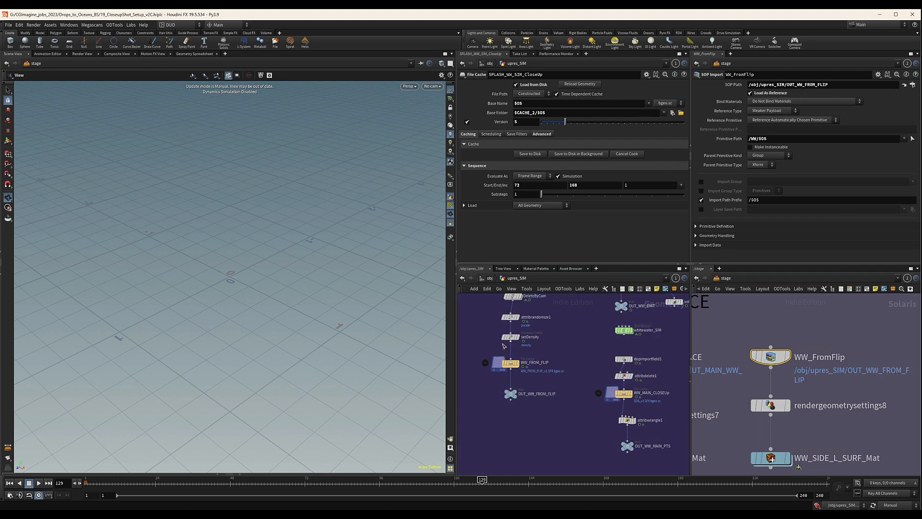
click(810, 344)
Rename the WW_SIDE_L_SURF_Mat material library to WW_FromFlip_Mat, reusing the import node's name
middle_drag(835, 357, 842, 308)
double_click(833, 313)
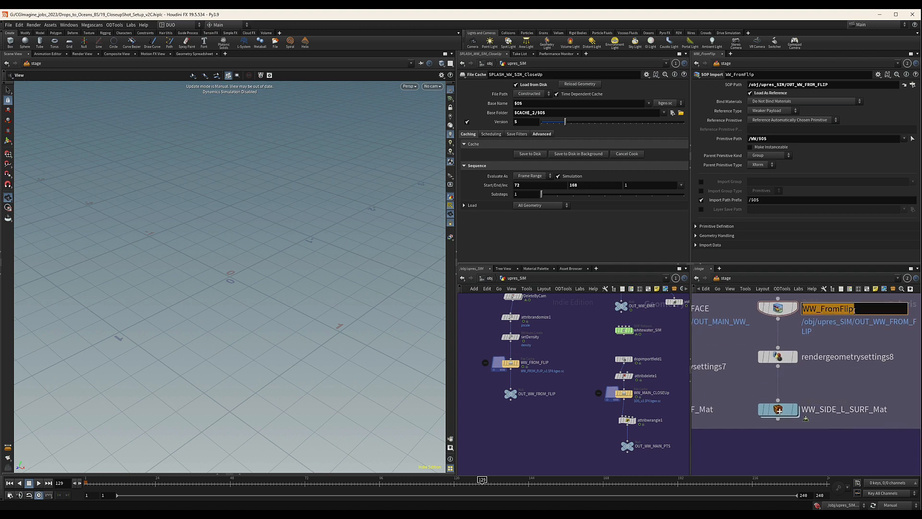
double_click(868, 308)
key(ctrl+c)
double_click(863, 409)
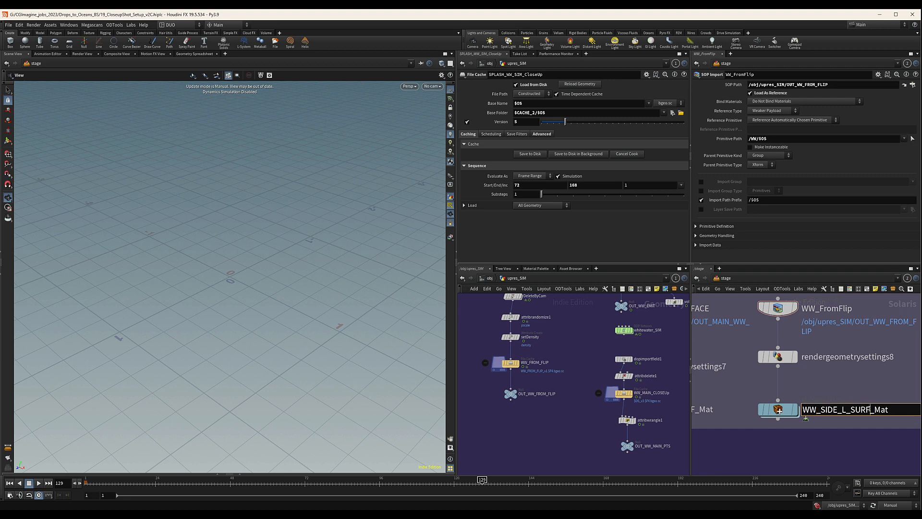
drag(871, 410, 802, 409)
key(ctrl+v)
key(Return)
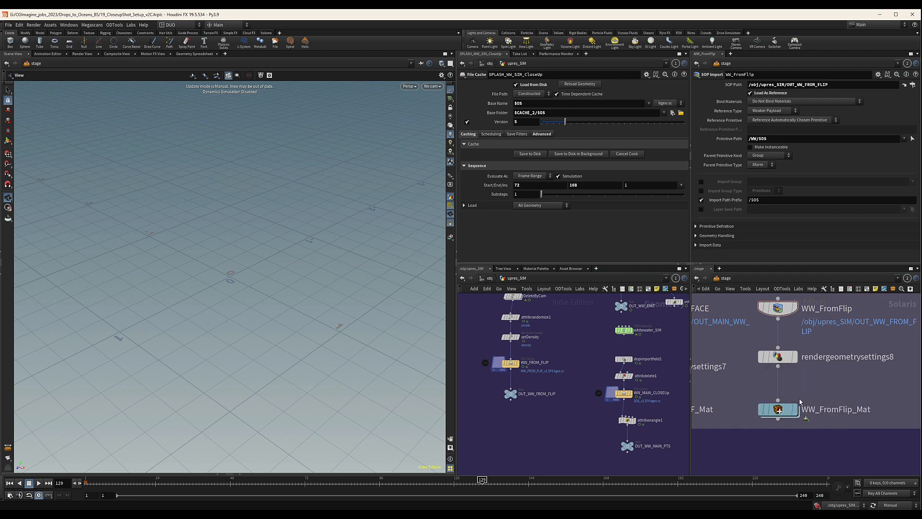
Set the Geometry Path of WW_FromFlip_Mat to /WW/WW_FromFlip
click(783, 409)
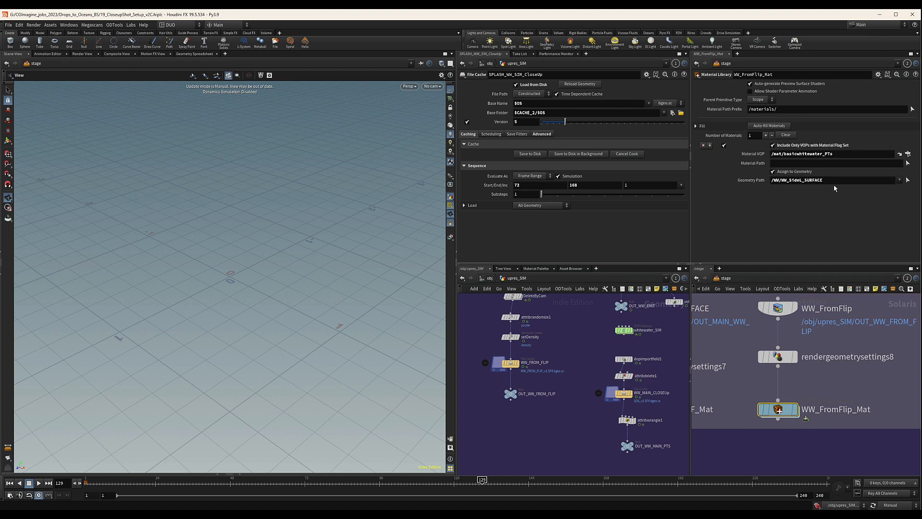
drag(824, 180, 799, 181)
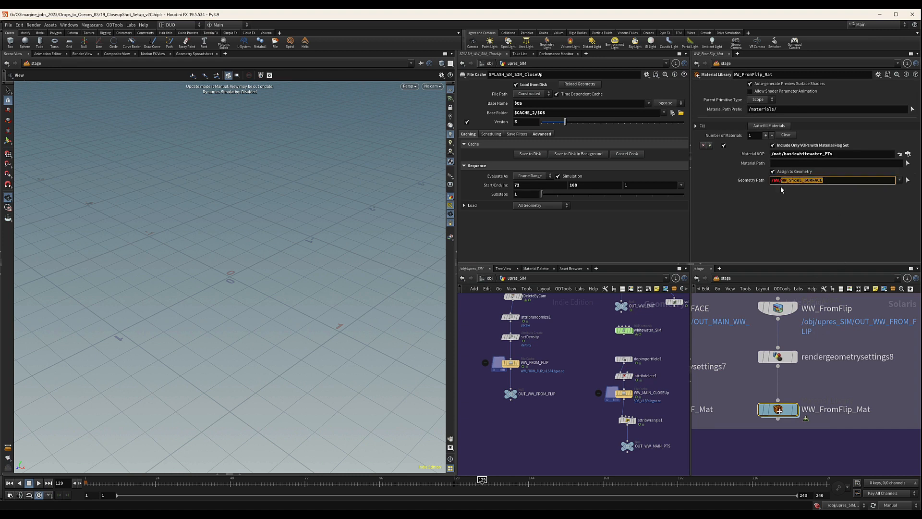
key(ctrl+v)
key(Return)
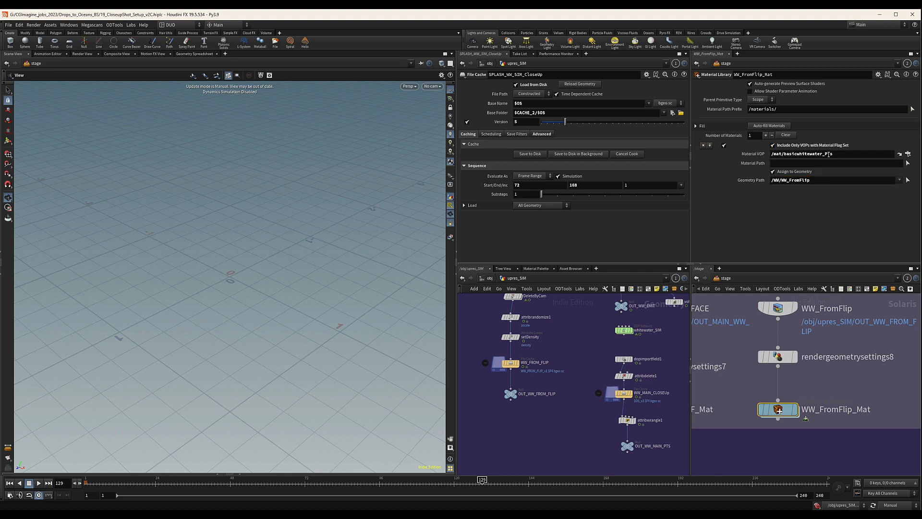
Set the SOP Path of WW_MAIN_SURFACE to /obj/upres_SIM/OUT_WW_MAIN_PTS and bring up its WW_MAIN_SURF_Mat material library
scroll(829, 345, down, 5)
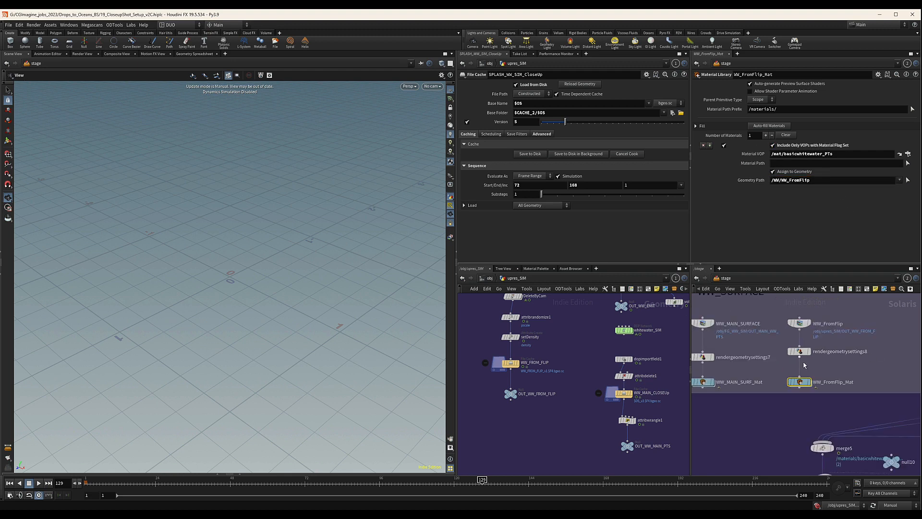
middle_drag(838, 372, 887, 369)
middle_drag(823, 348, 851, 363)
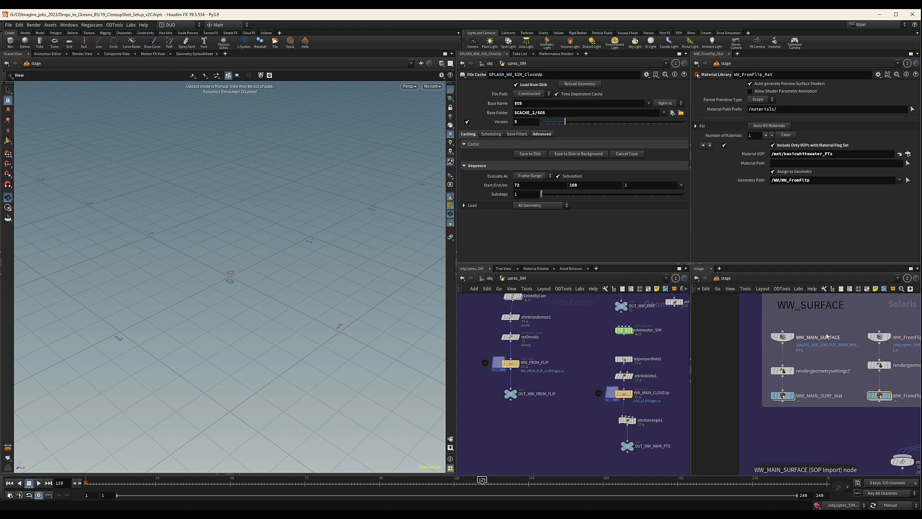
middle_drag(557, 376, 484, 363)
scroll(561, 441, up, 2)
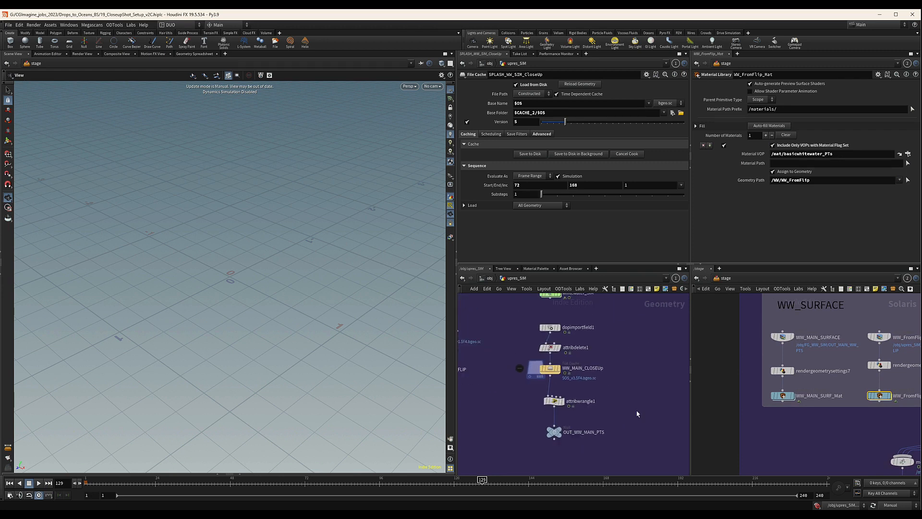
click(780, 338)
drag(559, 430, 815, 88)
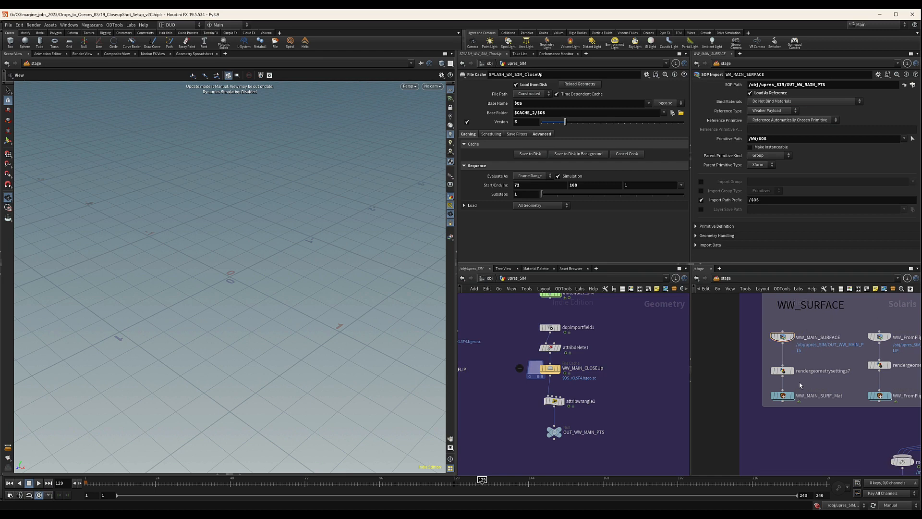
click(783, 396)
Delete the WW_TopCenter_SURFACE import with its render geometry settings and WW_TopCenterSURF_Mat material library from the WW_SURFACE box
scroll(779, 325, down, 5)
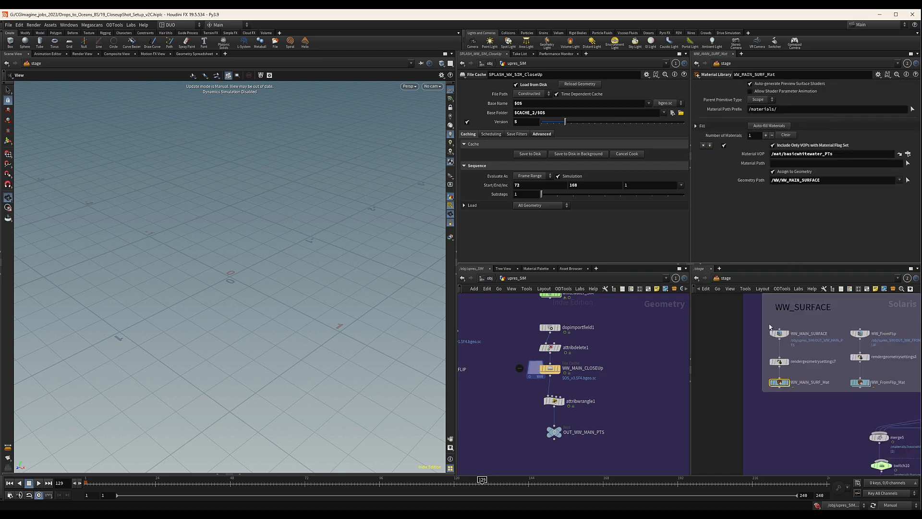
middle_drag(881, 326, 828, 324)
scroll(828, 322, up, 2)
scroll(812, 327, up, 3)
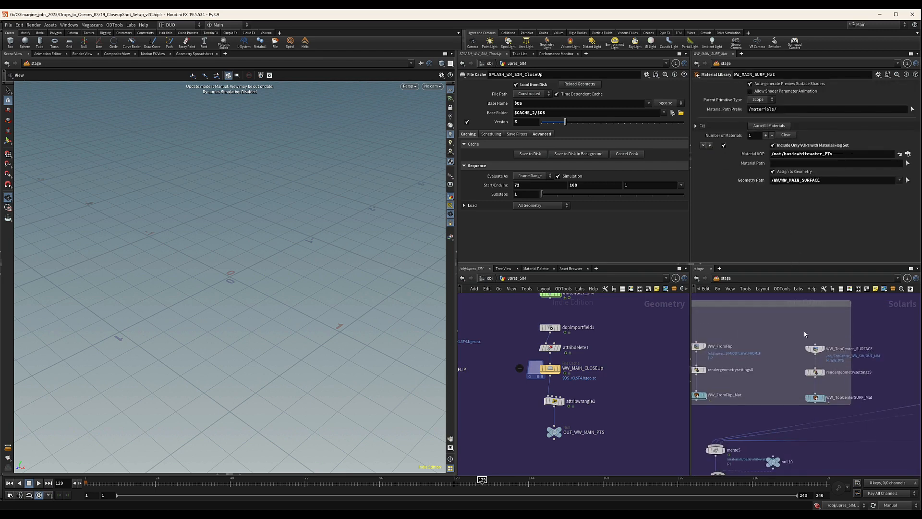
drag(788, 320, 838, 395)
scroll(610, 349, down, 8)
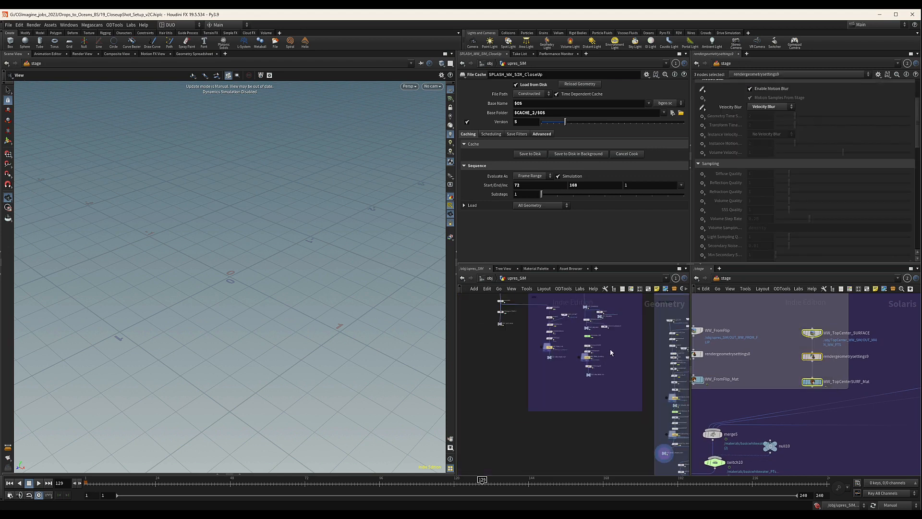
key(Delete)
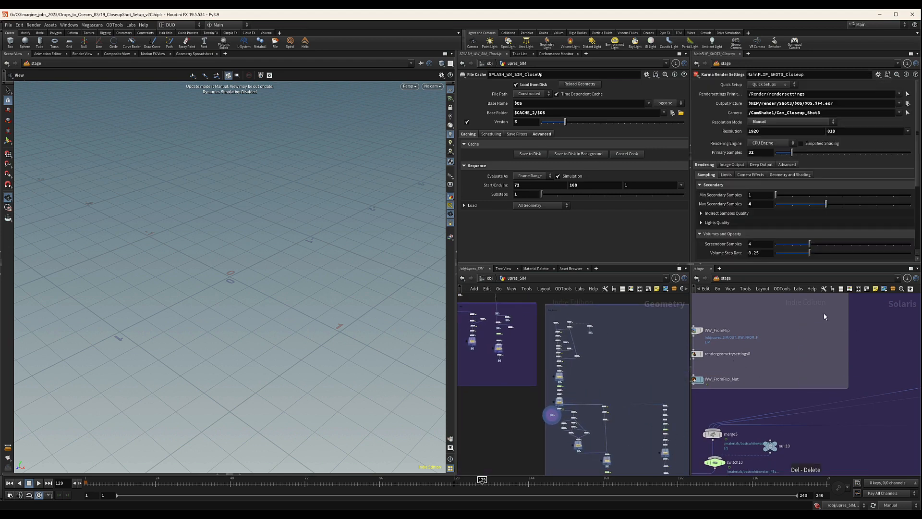
Narrow the WW_SURFACE box around its two remaining branches and move the WW_BoatSplash box closer to it
scroll(821, 331, down, 4)
drag(831, 355, 784, 358)
middle_drag(811, 355, 714, 348)
scroll(791, 312, down, 1)
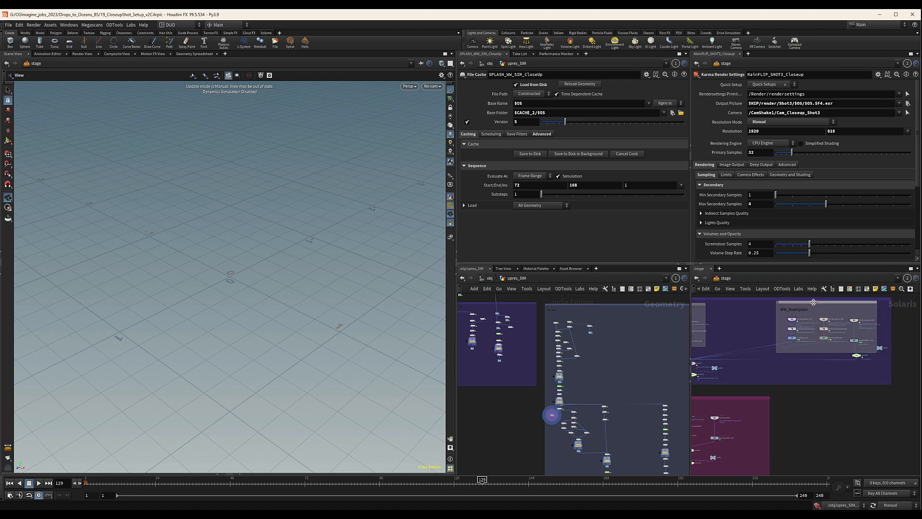
drag(814, 303, 760, 328)
Delete the third branch of the WW_BoatSplash box and narrow the box to fit the two remaining branches
middle_drag(864, 355, 864, 339)
drag(858, 365, 801, 357)
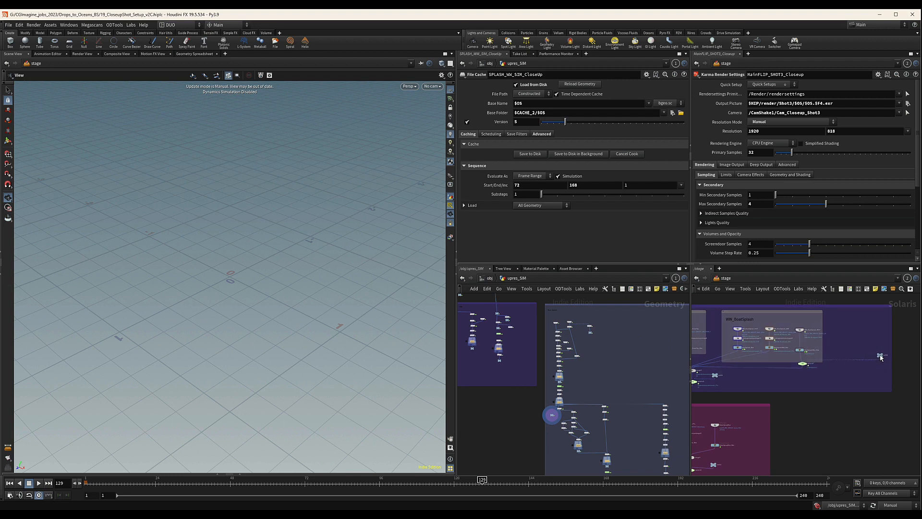
drag(882, 357, 831, 354)
drag(850, 320, 796, 378)
key(Delete)
middle_drag(782, 362, 835, 356)
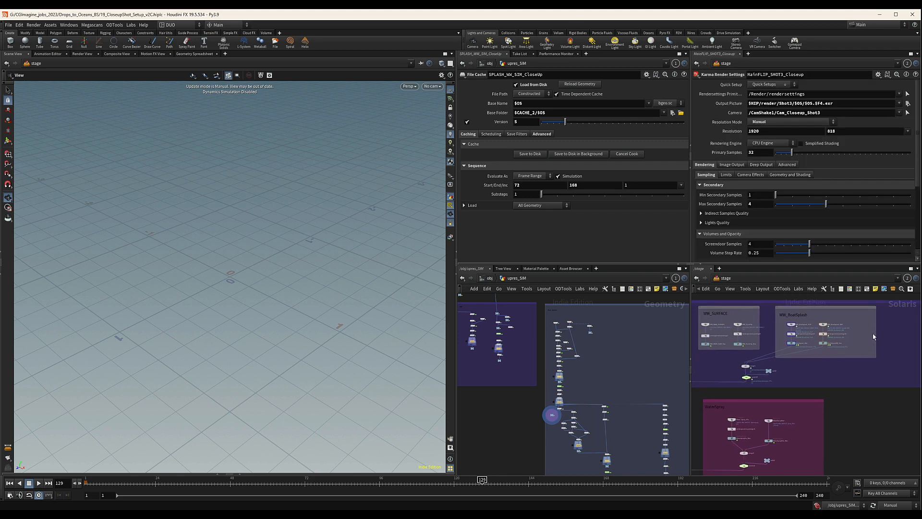
drag(875, 334, 849, 334)
Set the SOP Path of WW_BoatSplash_FLIP to /obj/upres_SIM/OUT_BOAT_SPLASH_FLIP
scroll(802, 332, up, 5)
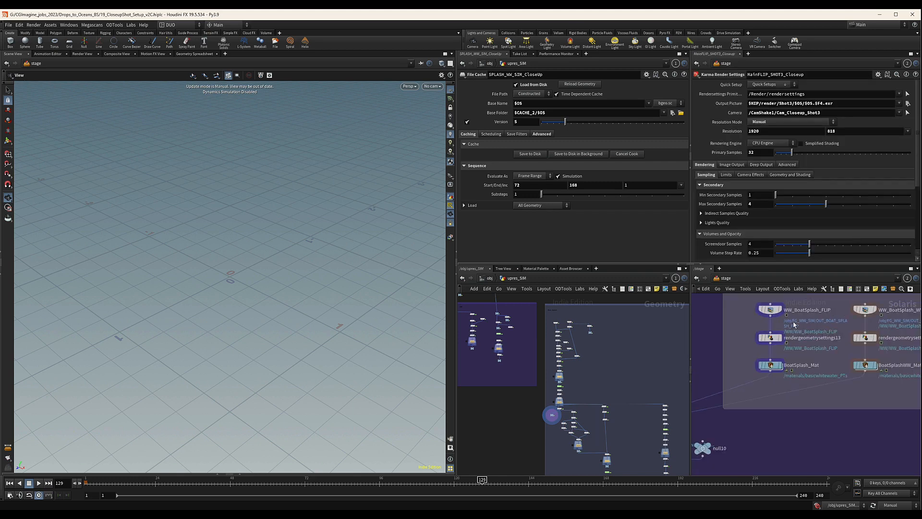
click(767, 315)
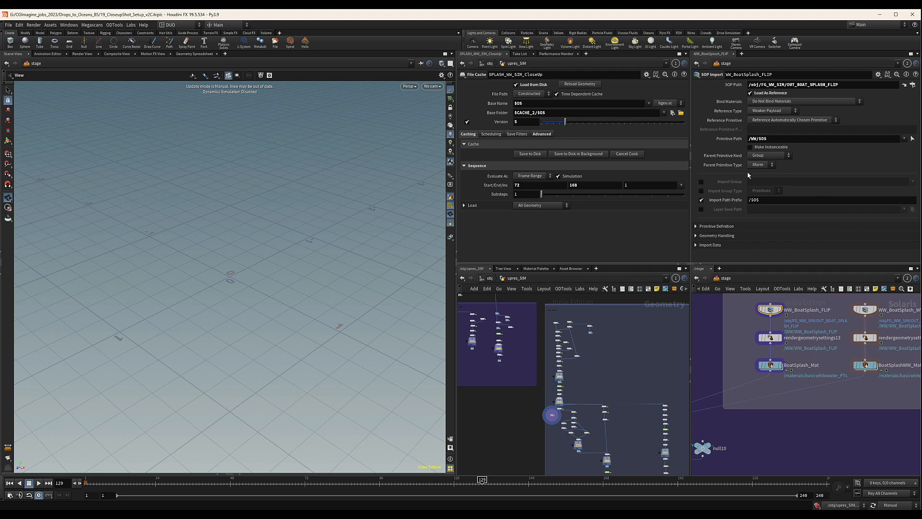
scroll(612, 396, up, 10)
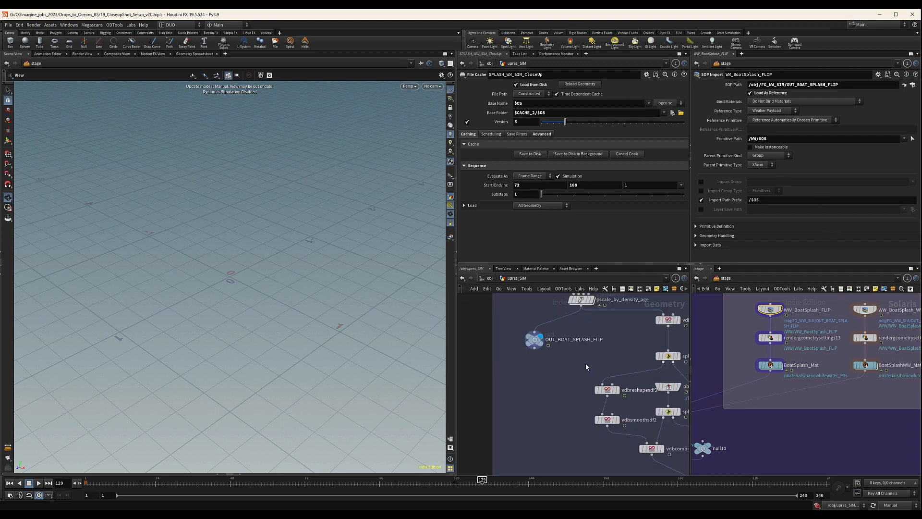
drag(532, 332, 840, 85)
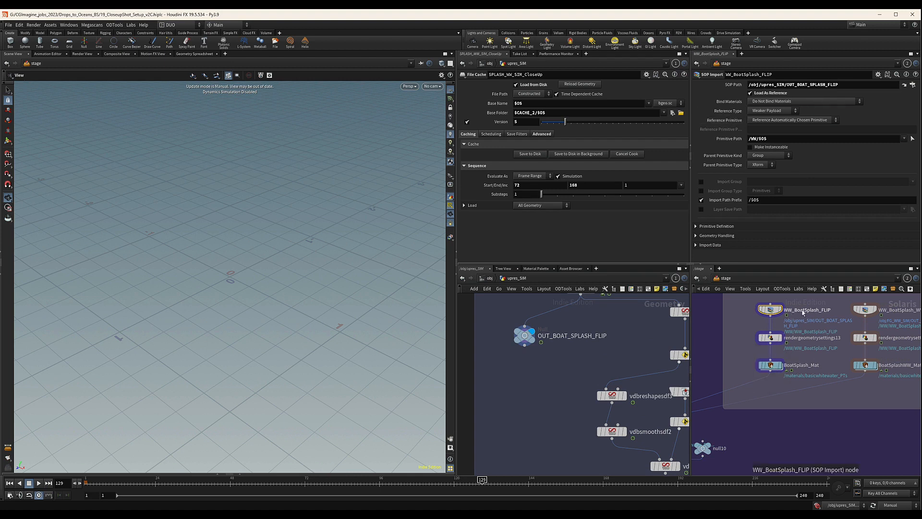
Set the SOP Path of WW_BoatSplash_WW to /obj/upres_SIM/OUT_Splash_WW
middle_drag(846, 366, 801, 386)
scroll(821, 367, down, 1)
click(820, 336)
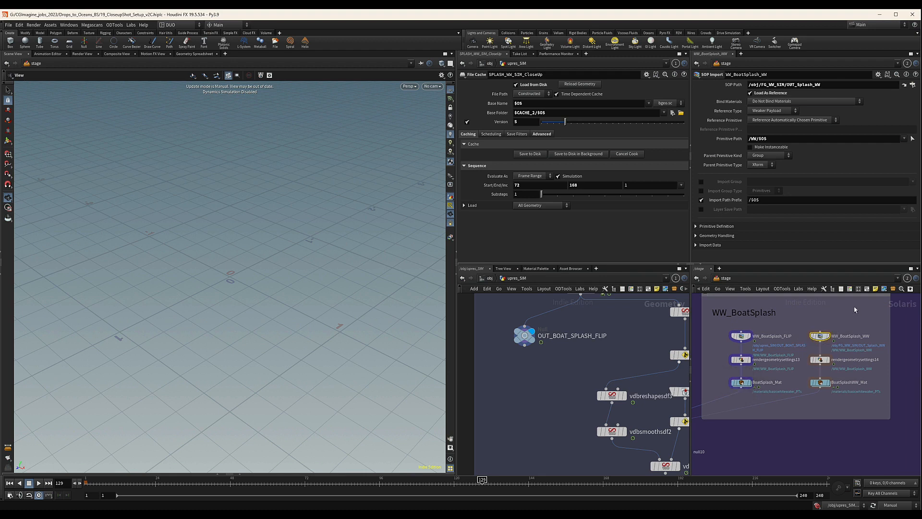
scroll(603, 328, down, 8)
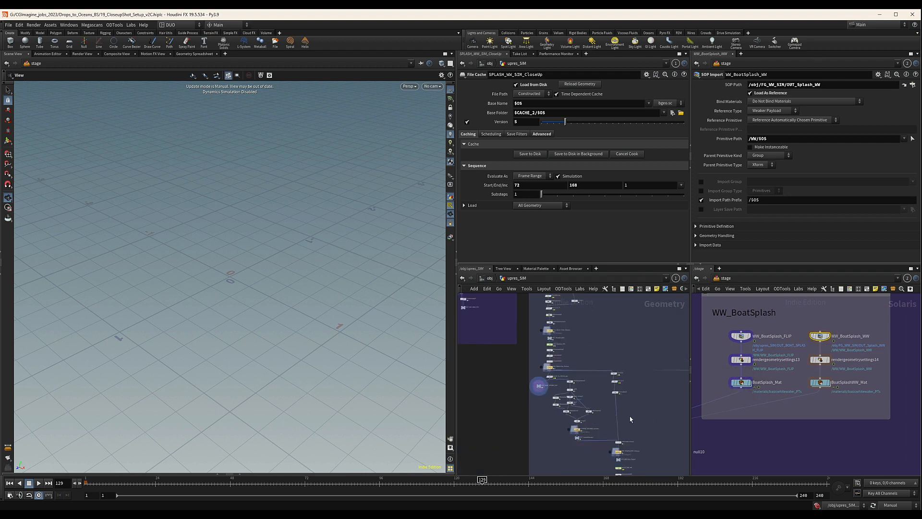
scroll(604, 327, up, 8)
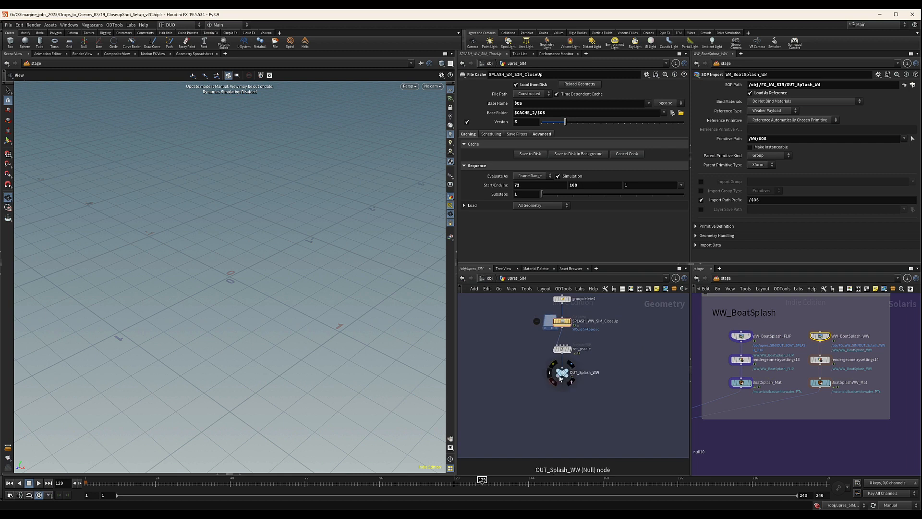
drag(563, 378, 804, 85)
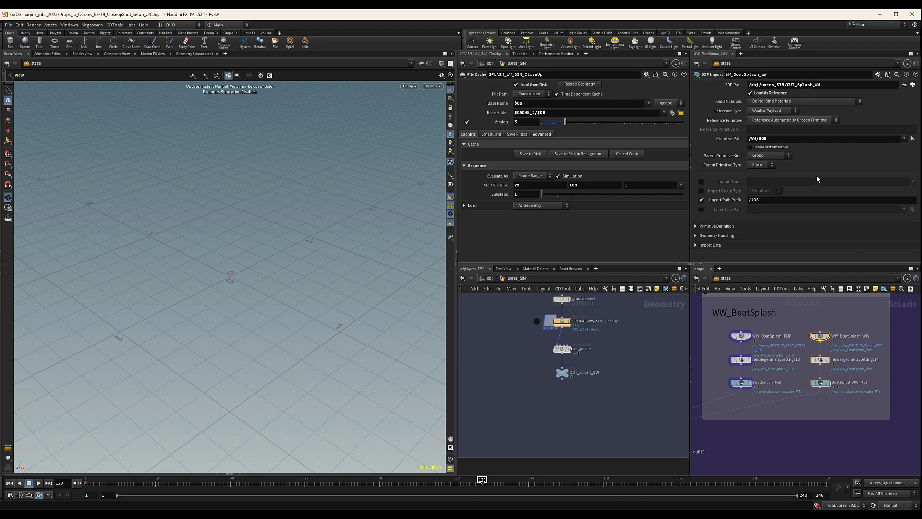
Wire WW_MAIN_SURF_Mat, WW_FromFlip_Mat, BoatSplash_Mat and BoatSplashWW_Mat into merge5 and bring up the parameters of switch10
scroll(872, 404, down, 5)
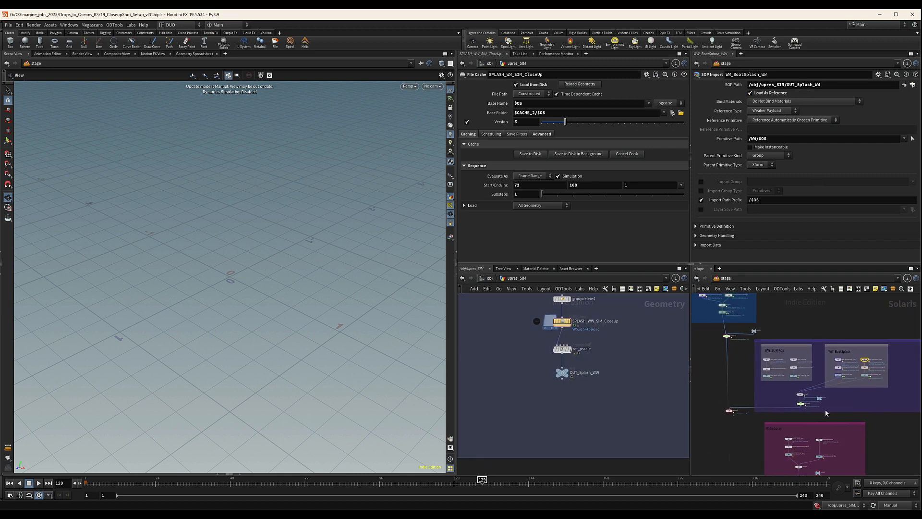
scroll(810, 400, up, 4)
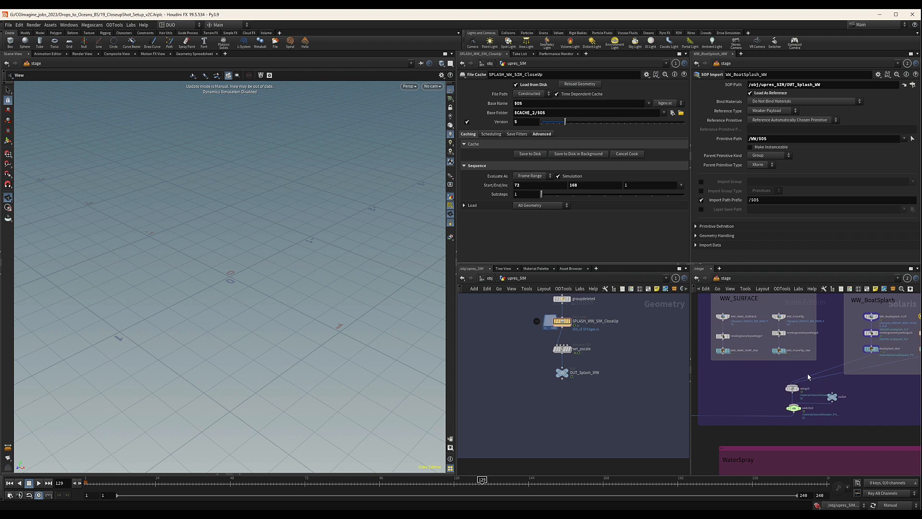
drag(837, 367, 723, 356)
drag(812, 379, 779, 356)
drag(871, 355, 793, 385)
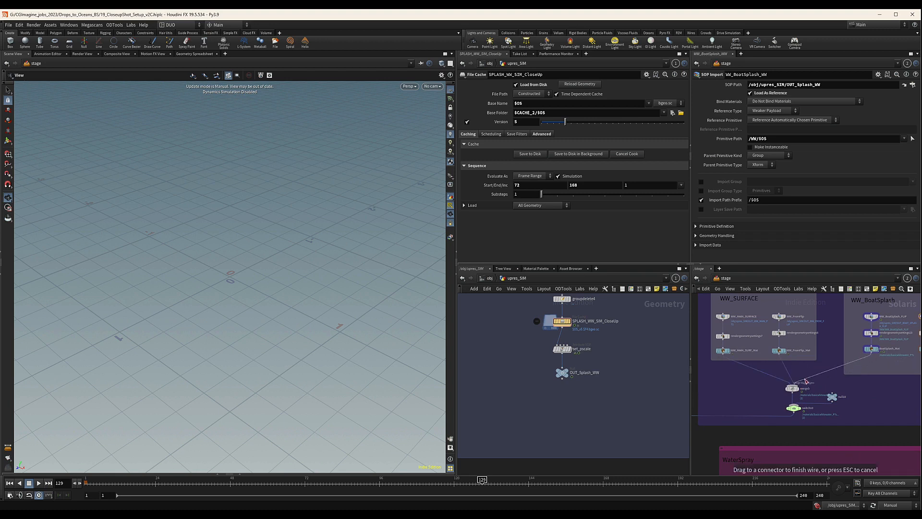
middle_drag(890, 383, 803, 385)
drag(839, 354, 833, 363)
click(706, 387)
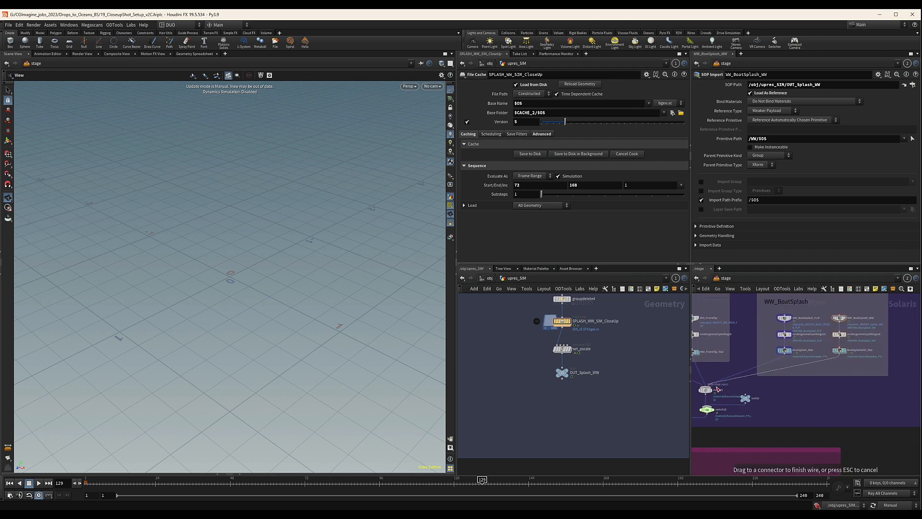
middle_drag(706, 386, 750, 358)
click(752, 387)
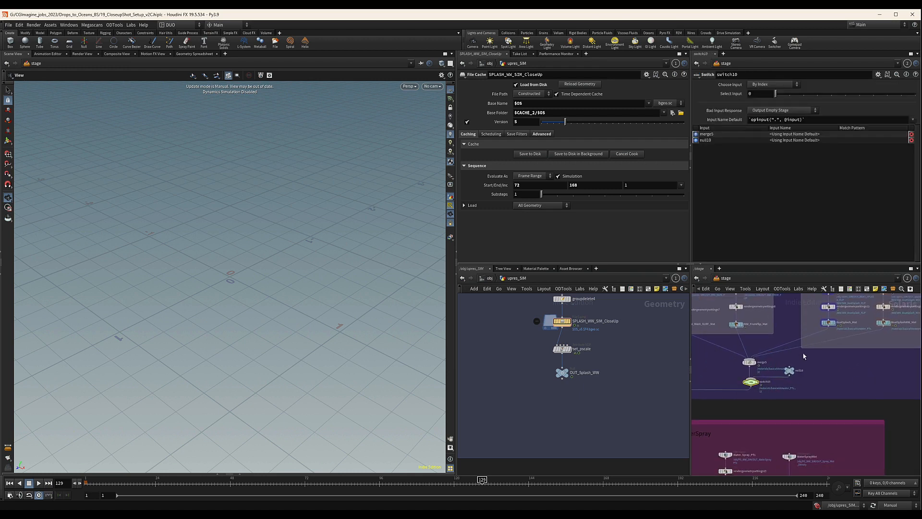
Delete the WaterSpray network box together with all nodes inside it
scroll(839, 376, down, 3)
middle_drag(729, 369, 773, 365)
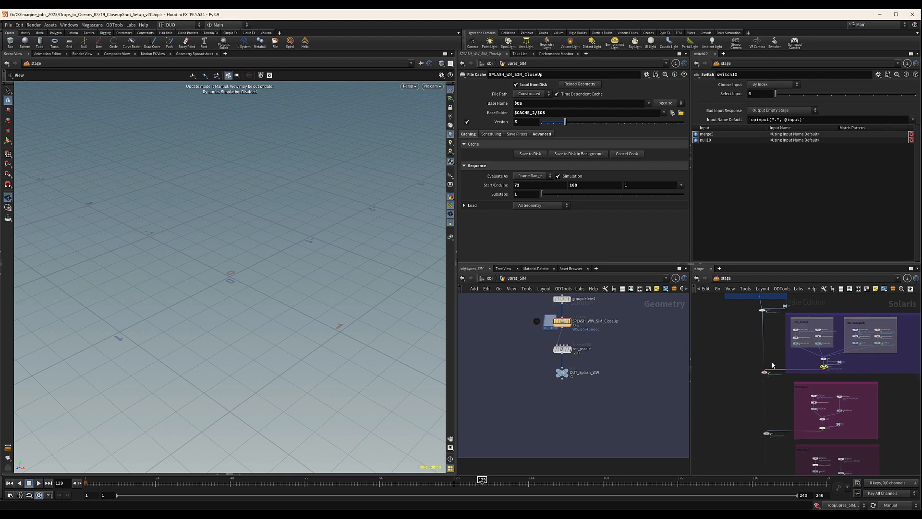
middle_drag(798, 434, 785, 397)
scroll(798, 367, up, 6)
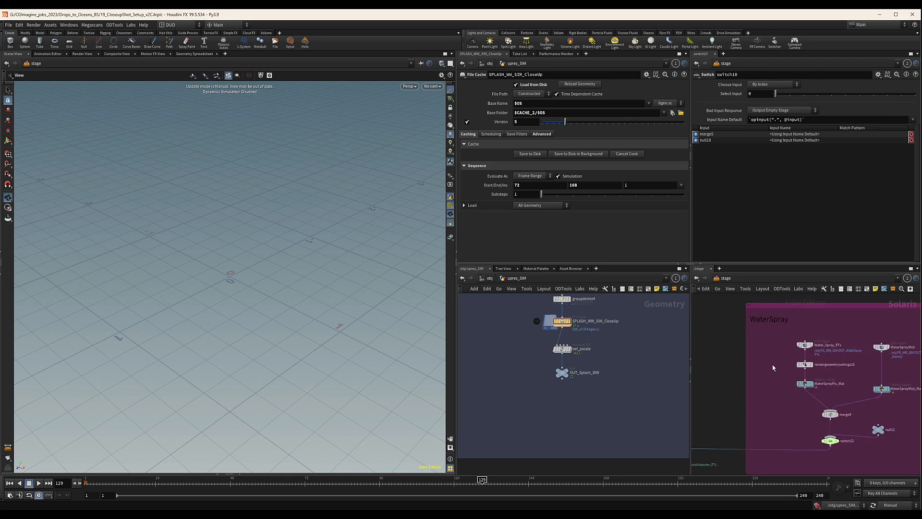
scroll(773, 369, down, 7)
drag(757, 348, 841, 399)
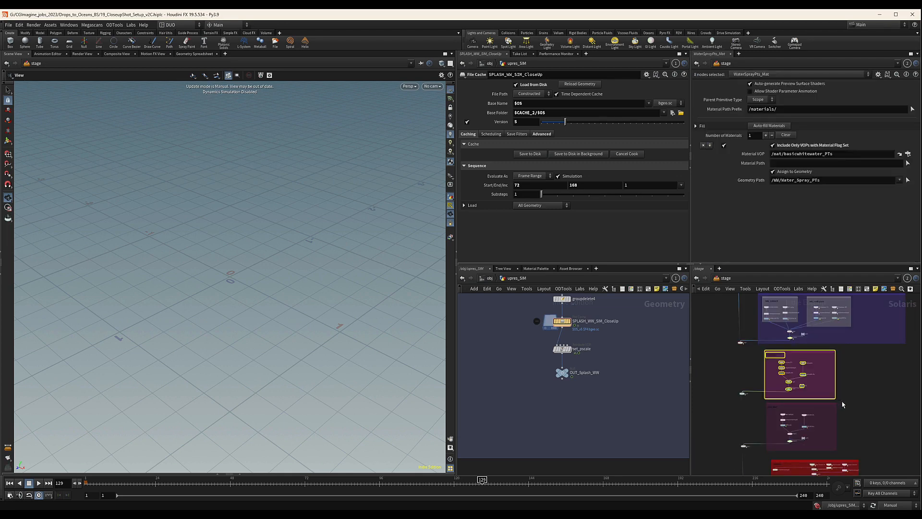
key(Delete)
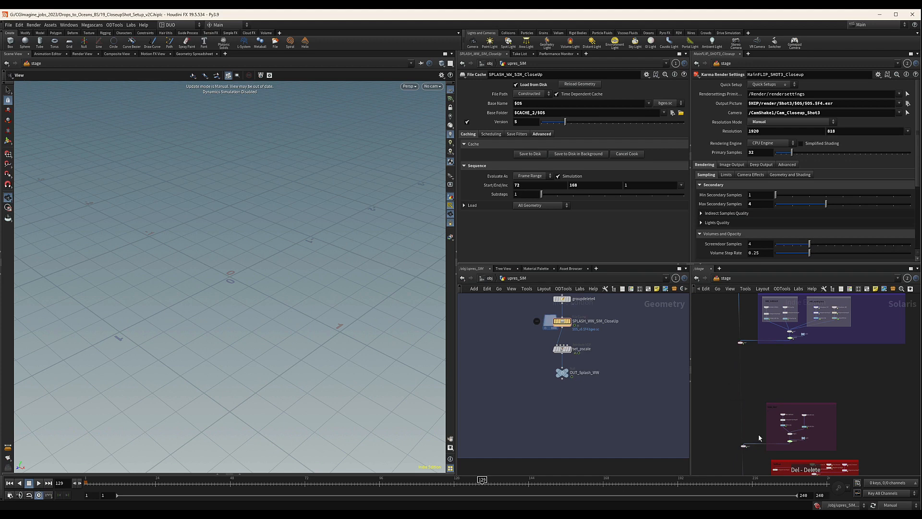
Detach merge12 of the RAIN_MIST branch from the main chain and move the RAIN_MIST box up beneath the white water box
scroll(819, 448, up, 3)
click(732, 430)
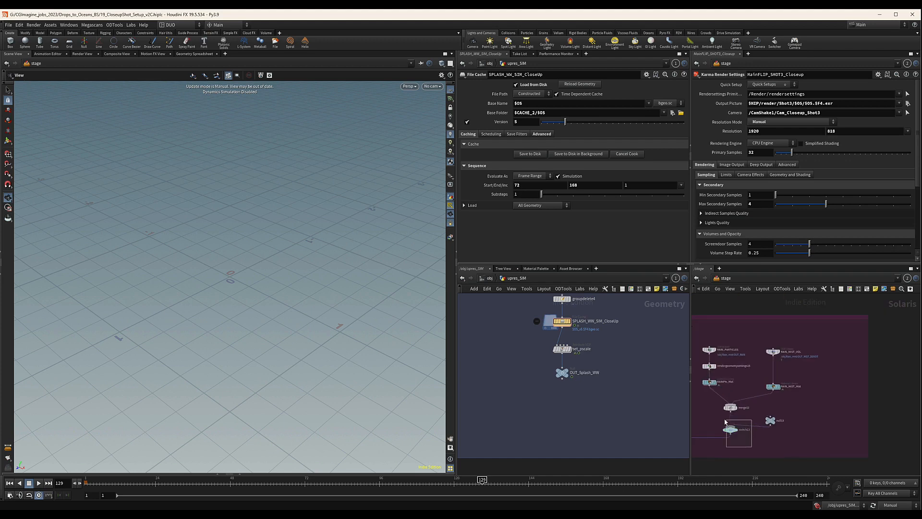
scroll(781, 406, down, 6)
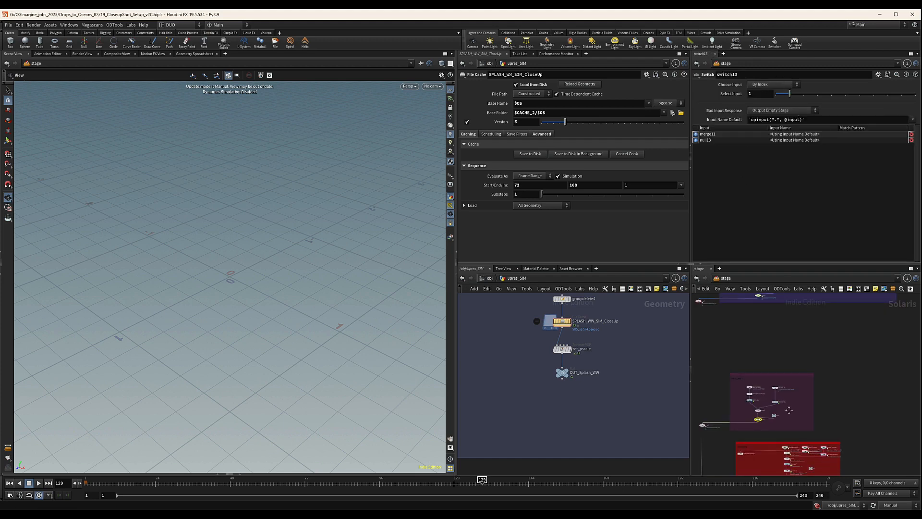
mouse_move(707, 353)
mouse_down()
mouse_move(782, 402)
mouse_move(721, 397)
mouse_move(720, 363)
mouse_up()
click(719, 332)
scroll(719, 332, up, 3)
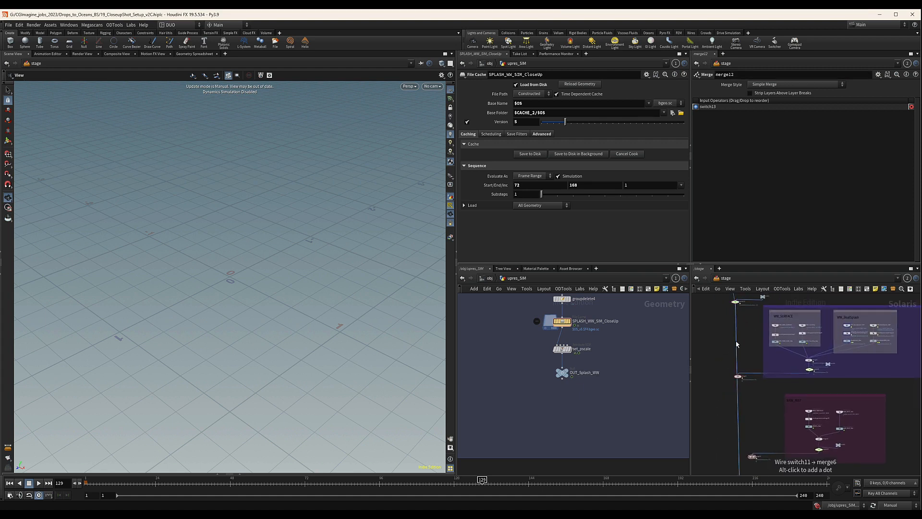
Reconnect the switch11 output from merge6 to merge3 and wire switch10 of the white water box into merge3
drag(737, 359, 740, 375)
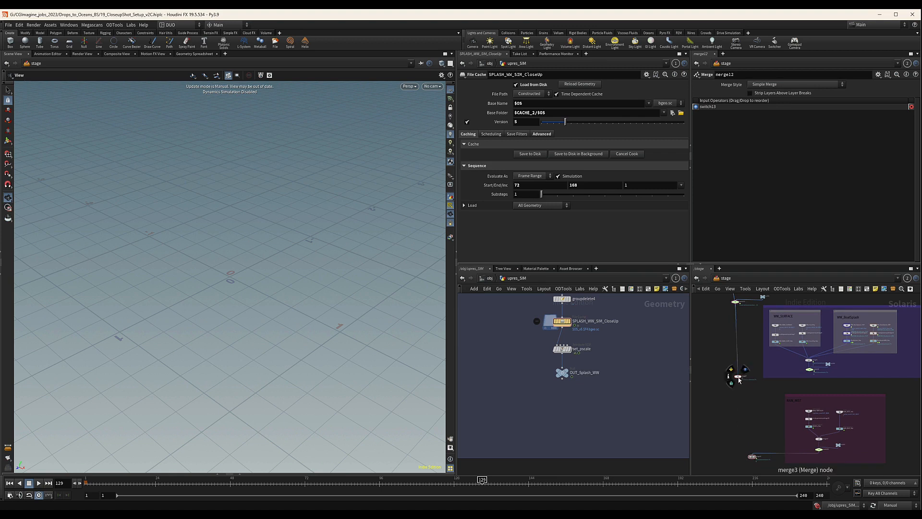
scroll(780, 376, up, 3)
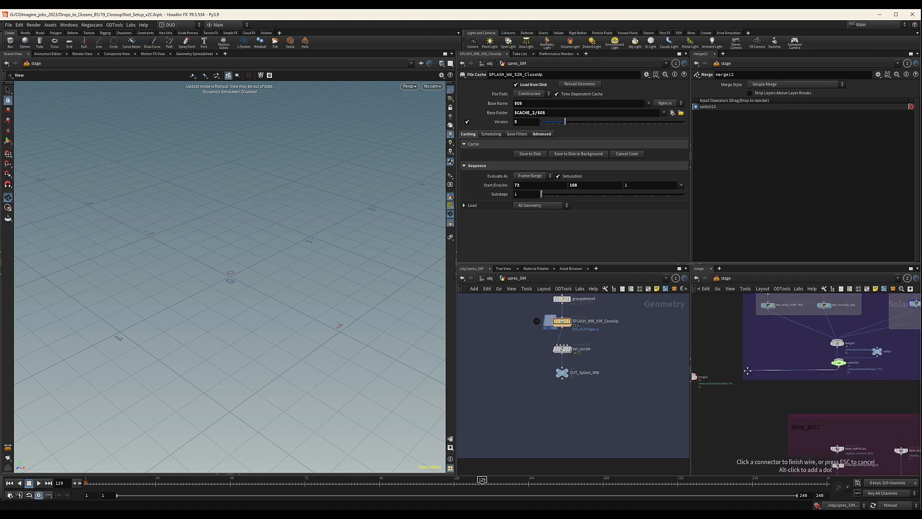
middle_drag(705, 402, 766, 328)
scroll(767, 399, down, 1)
scroll(767, 399, down, 2)
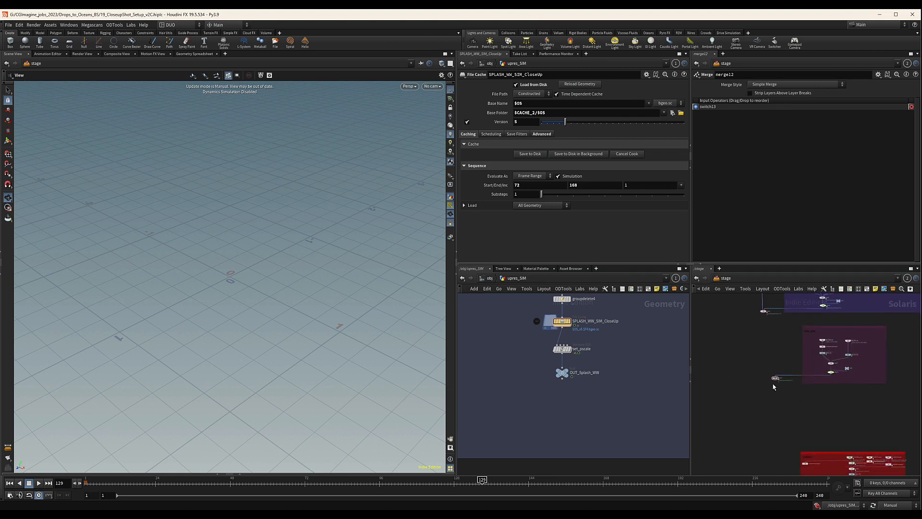
scroll(780, 397, down, 2)
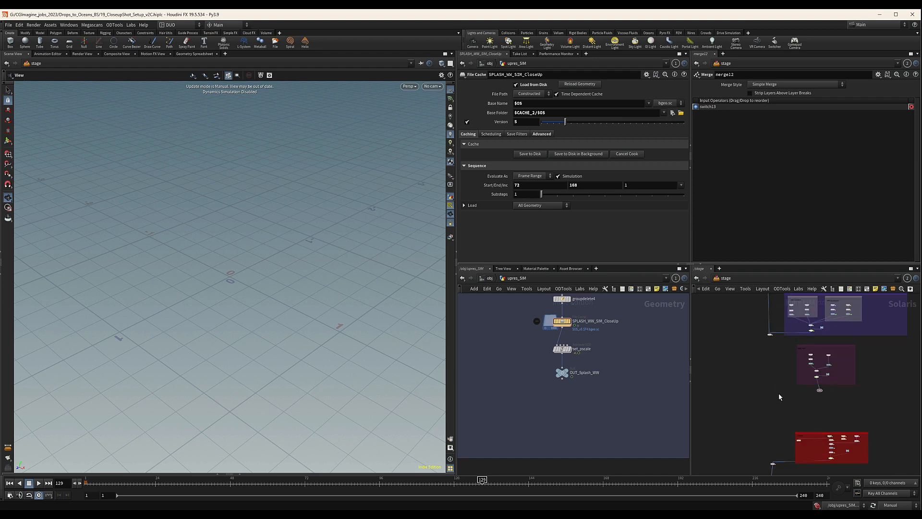
Move the red network box together with merge6 and the render nodes up beneath the RAIN_MIST box
middle_drag(775, 442, 799, 367)
drag(753, 327, 885, 457)
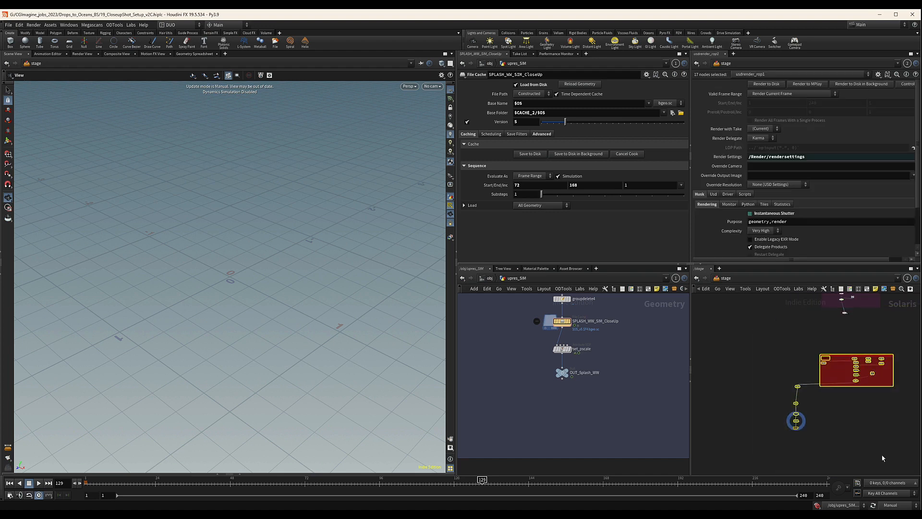
middle_drag(811, 396, 809, 428)
drag(795, 422, 795, 383)
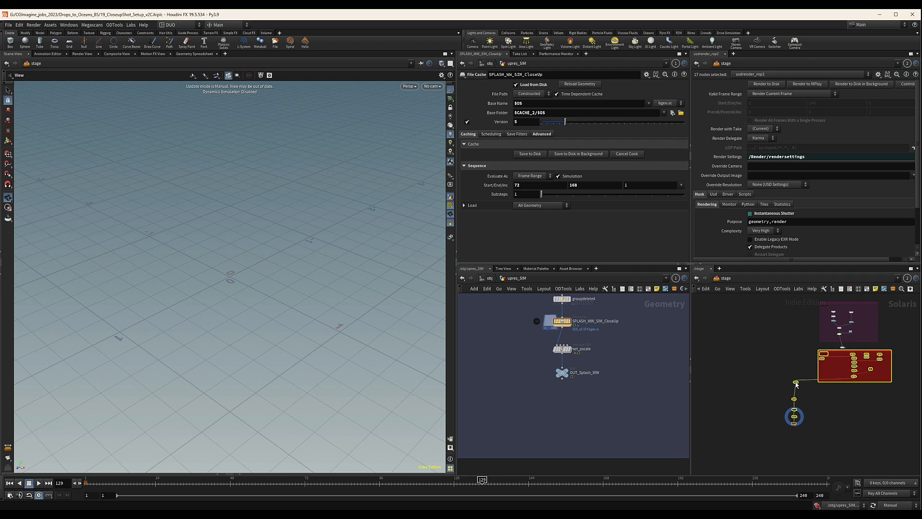
Wire the output of merge3 into merge6 alongside the switch9 input
middle_drag(796, 342, 782, 323)
click(792, 377)
scroll(793, 323, up, 3)
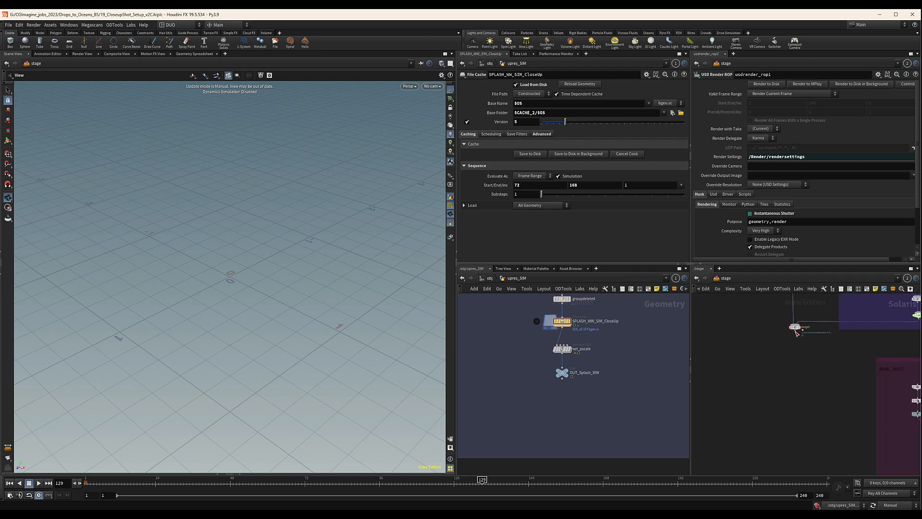
drag(795, 328, 804, 436)
middle_drag(804, 436, 791, 268)
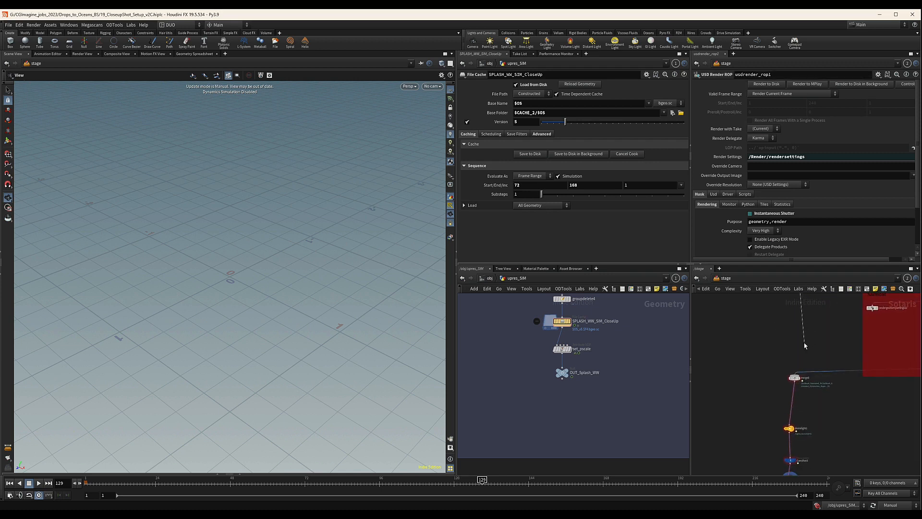
click(793, 374)
drag(779, 368, 810, 390)
scroll(846, 367, down, 3)
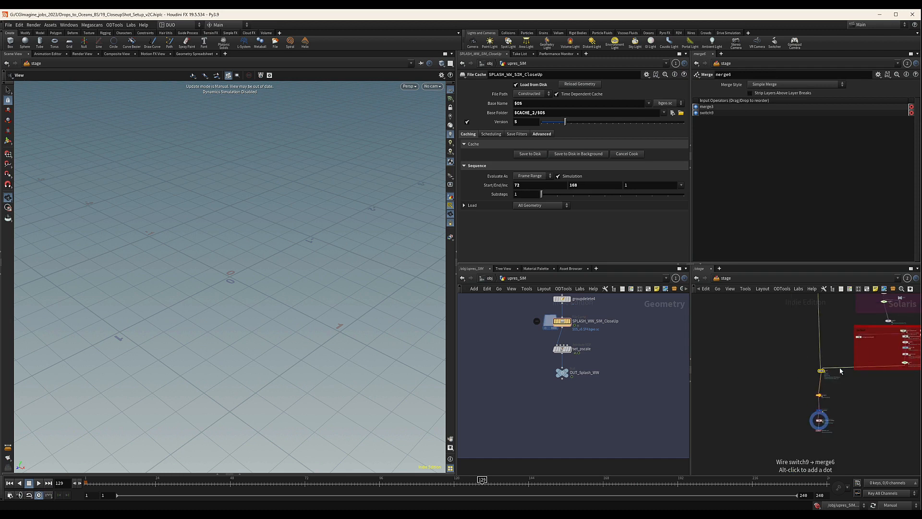
Move the dome light, CamShot3, MainFLIP_SHOT3_Closeup and usdrender_rop1 nodes up closer beneath merge6
middle_drag(915, 327, 840, 353)
drag(816, 354, 794, 354)
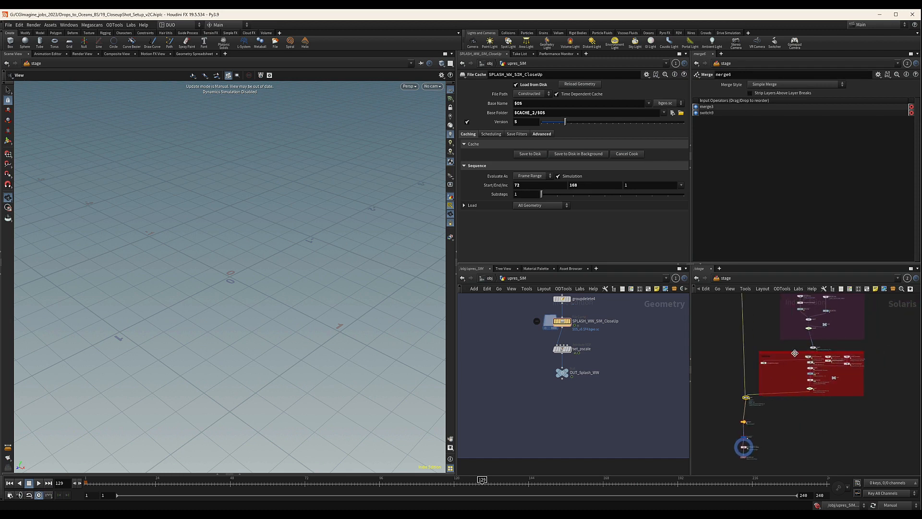
scroll(782, 358, down, 3)
middle_drag(782, 358, 800, 396)
scroll(800, 358, up, 5)
scroll(800, 359, down, 5)
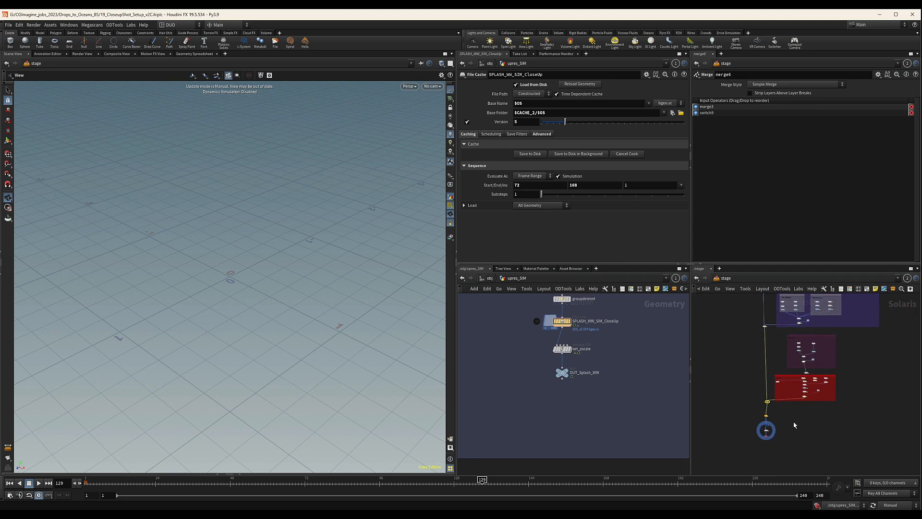
scroll(783, 413, up, 5)
middle_drag(779, 433, 787, 408)
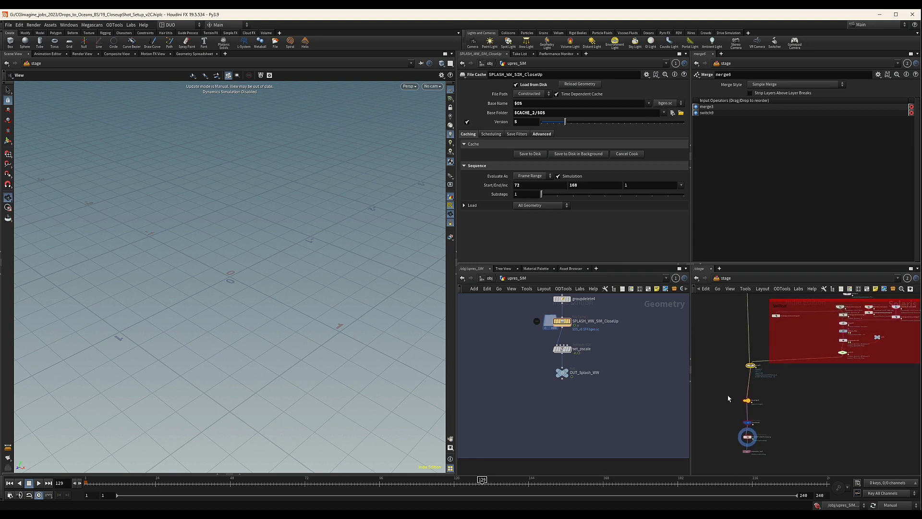
drag(726, 393, 753, 389)
scroll(788, 383, down, 5)
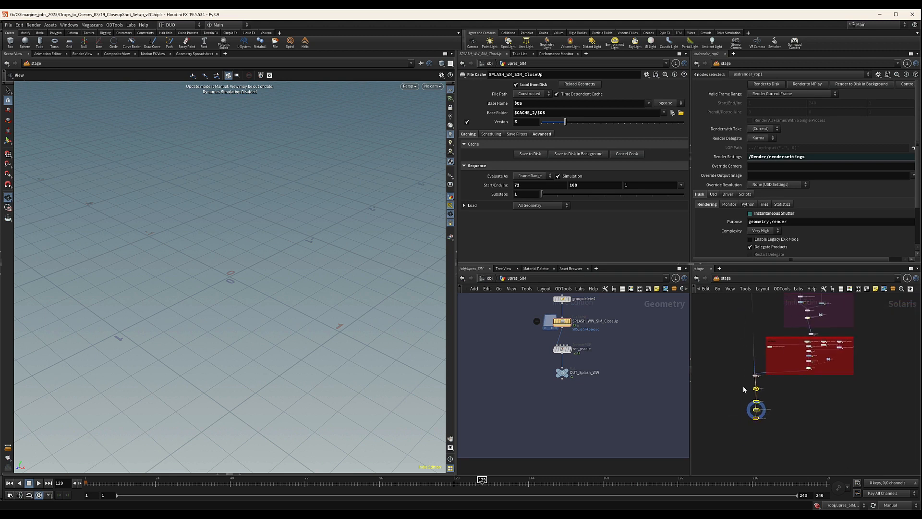
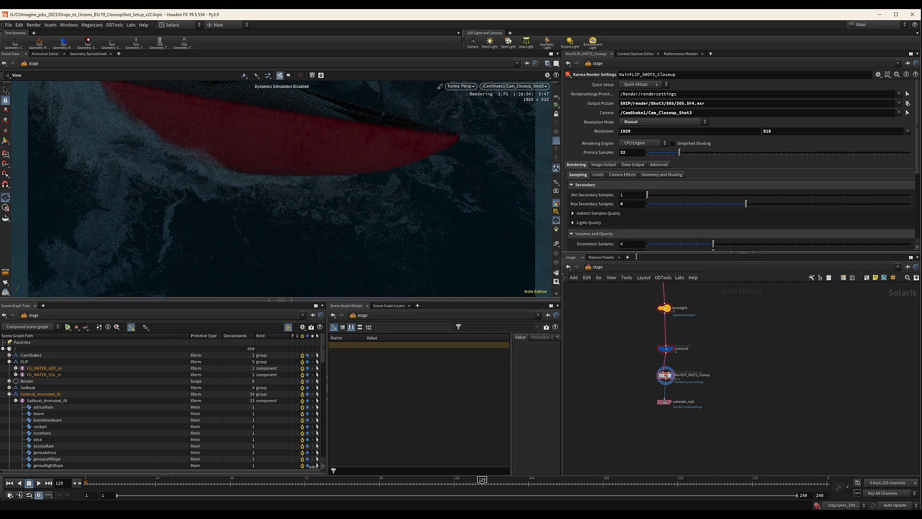
Line up domelight1 in the chain and move CamShot3, MainFLIP_SHOT3_Closeup and usdrender_rop1 up closer below it
drag(665, 308, 662, 304)
drag(642, 341, 703, 415)
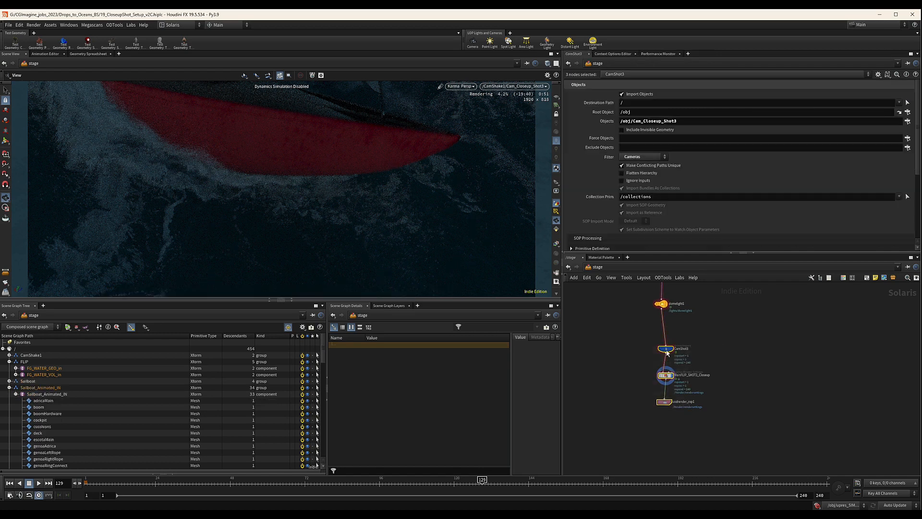
drag(668, 352, 663, 337)
scroll(721, 318, down, 4)
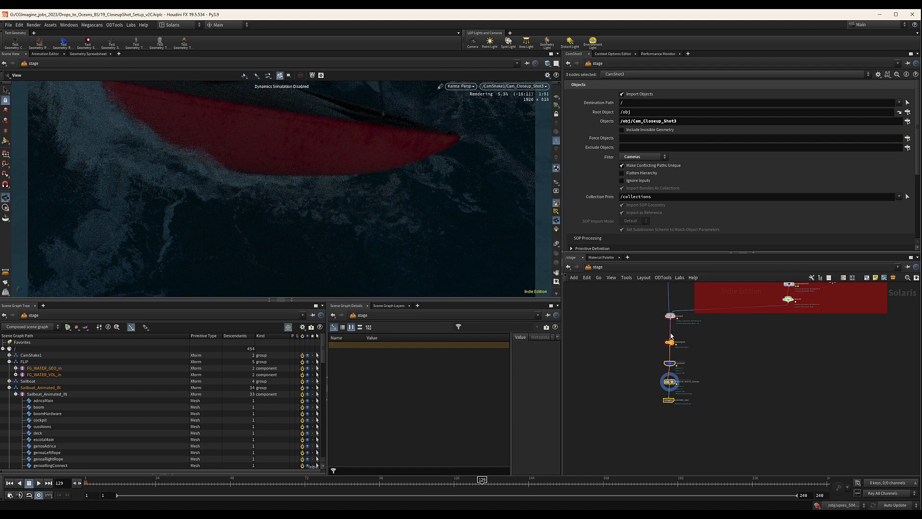
Review the node network from the RAIN_MIST box and the red box down to the render nodes
middle_drag(638, 337, 636, 353)
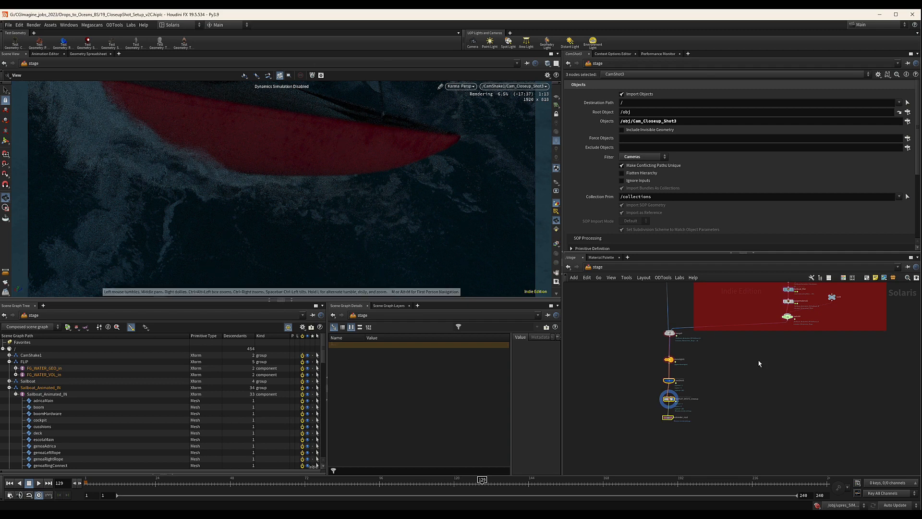
scroll(775, 387, down, 5)
middle_drag(775, 387, 710, 407)
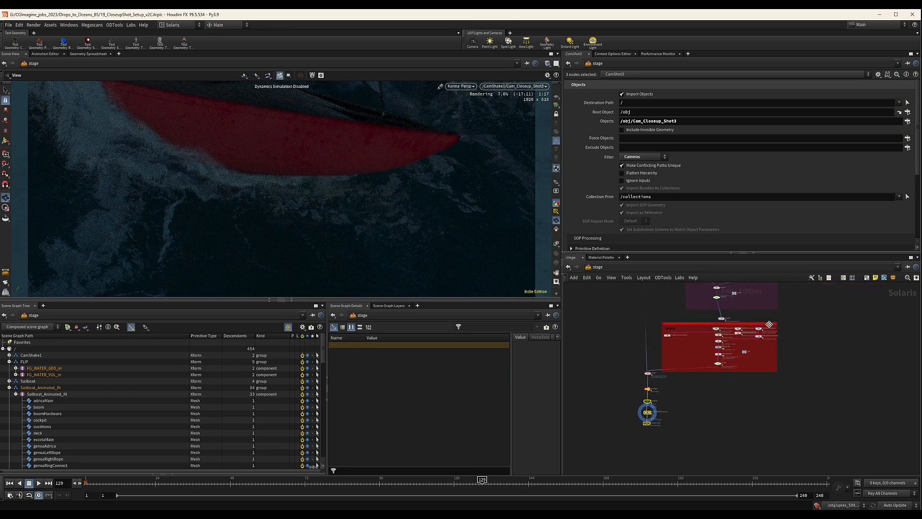
scroll(653, 409, up, 5)
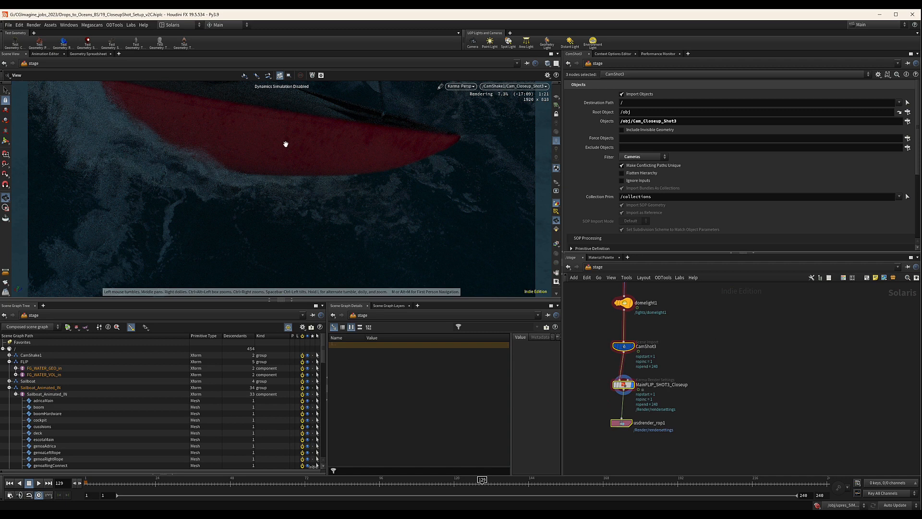
scroll(655, 423, down, 5)
middle_drag(714, 354, 745, 388)
middle_drag(754, 312, 724, 381)
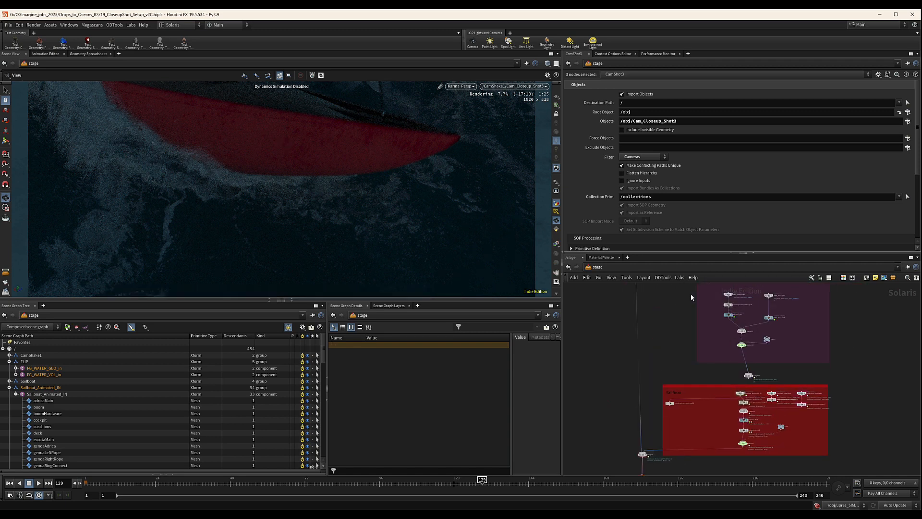
middle_drag(691, 297, 690, 306)
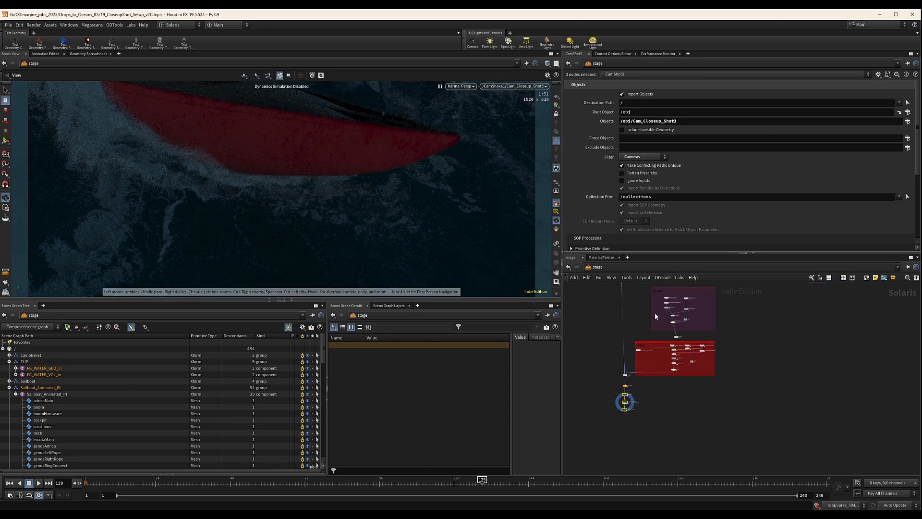
scroll(651, 391, up, 5)
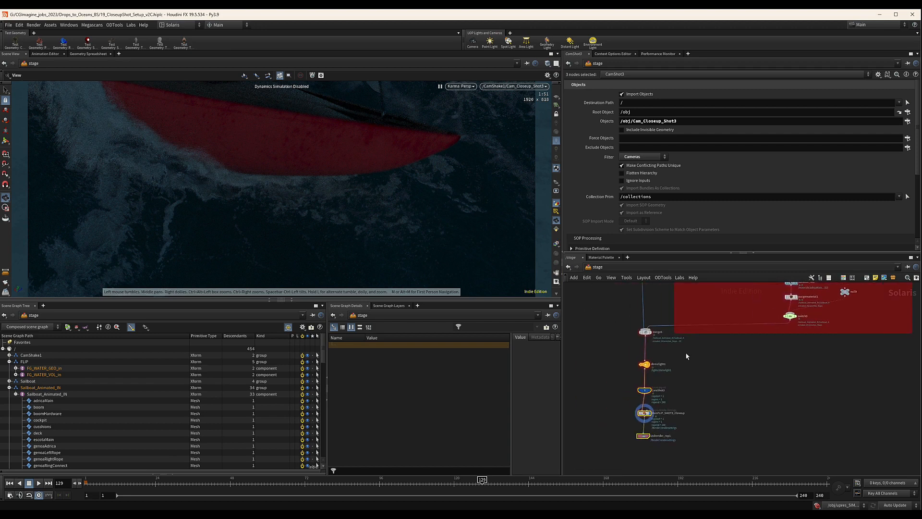
Enable the Combined Diffuse render output in the image output AOVs of MainFLIP_SHOT3_Closeup
click(647, 414)
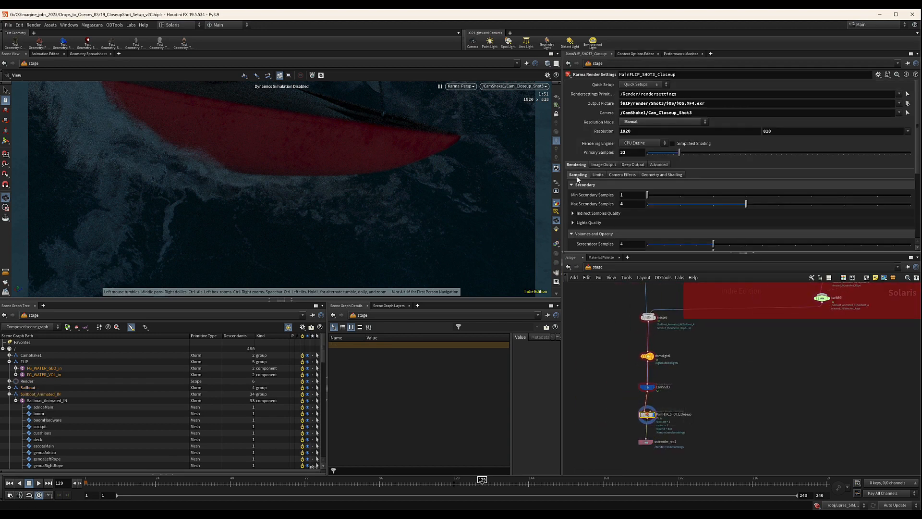
click(614, 164)
click(583, 164)
click(635, 150)
click(603, 165)
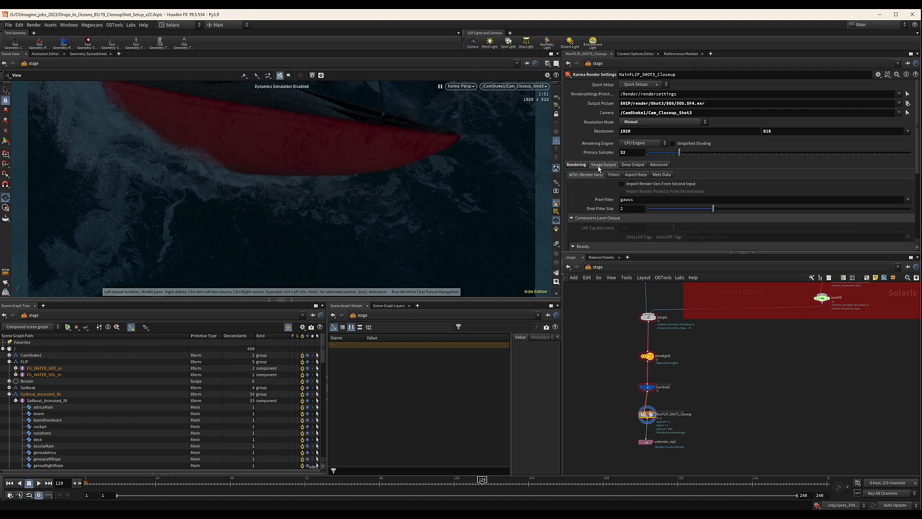
scroll(586, 190, down, 5)
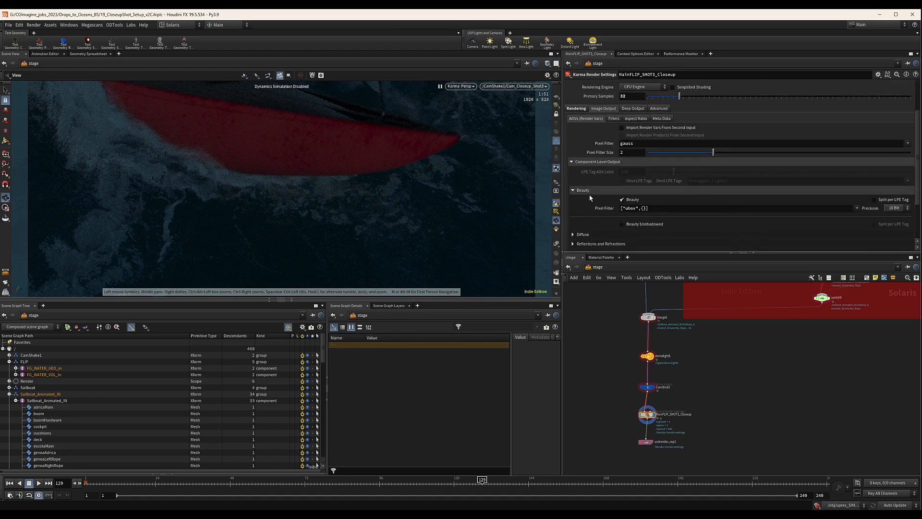
click(573, 174)
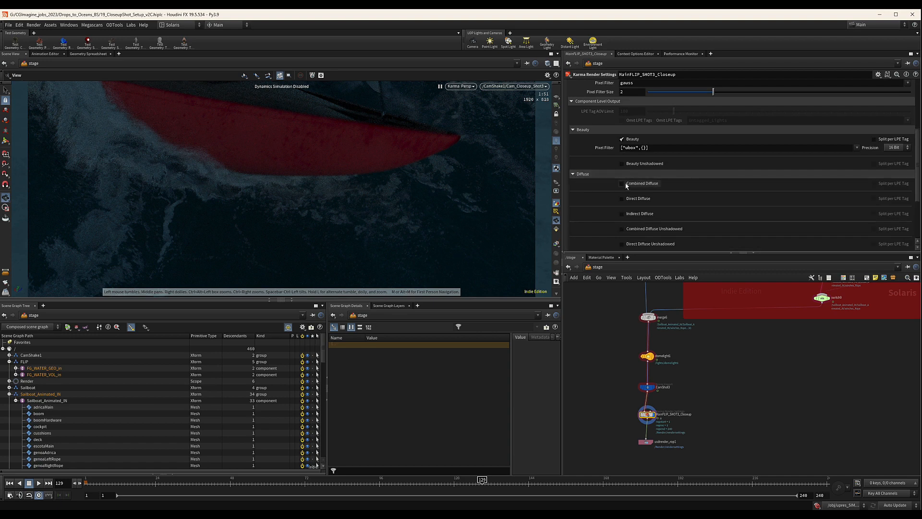
scroll(615, 183, down, 1)
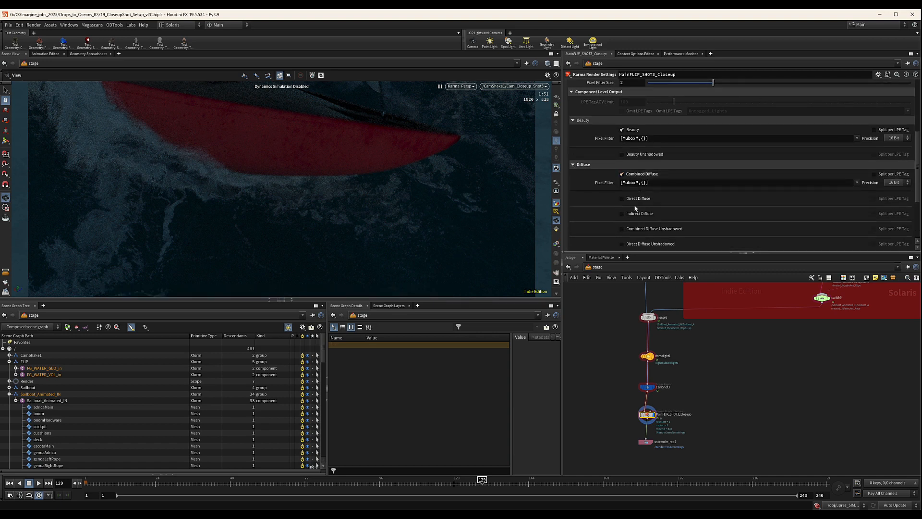
Enable the Combined Glossy Reflection and Glossy Transmission outputs among the reflection and refraction AOVs
scroll(625, 207, down, 1)
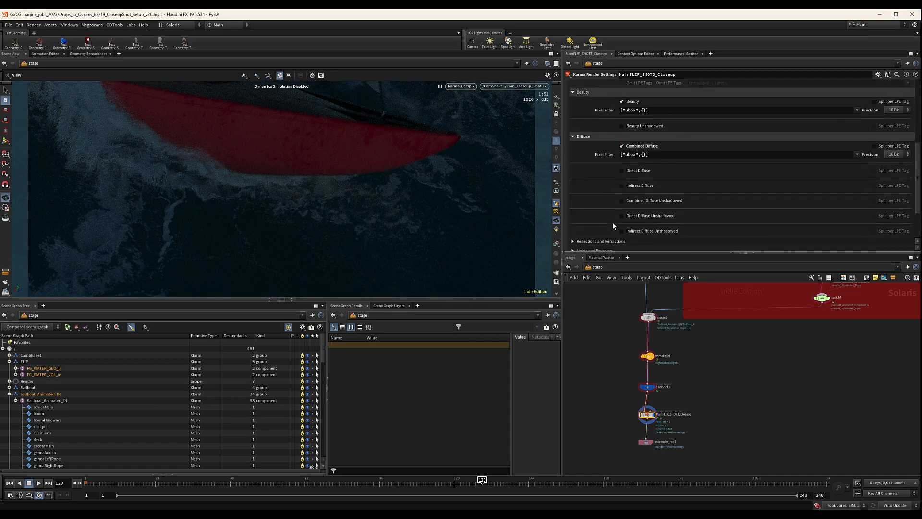
scroll(643, 215, down, 2)
click(573, 203)
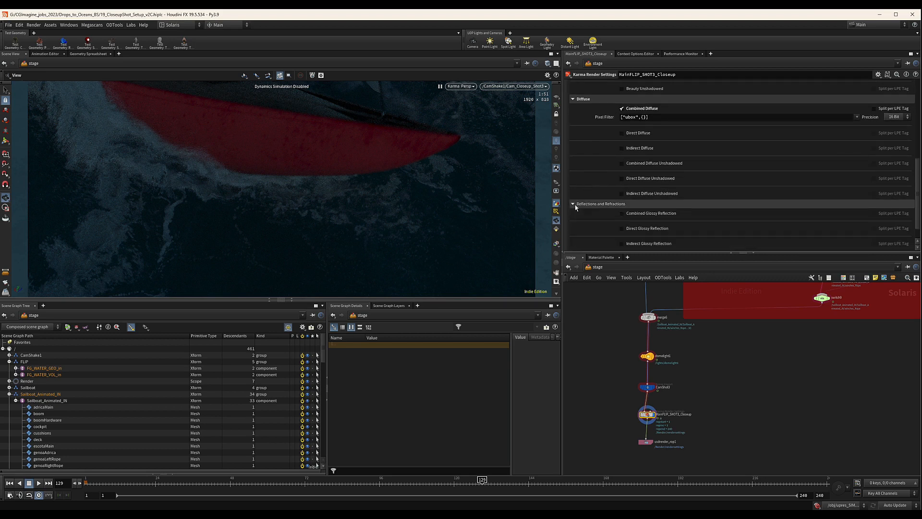
click(627, 214)
scroll(624, 215, down, 2)
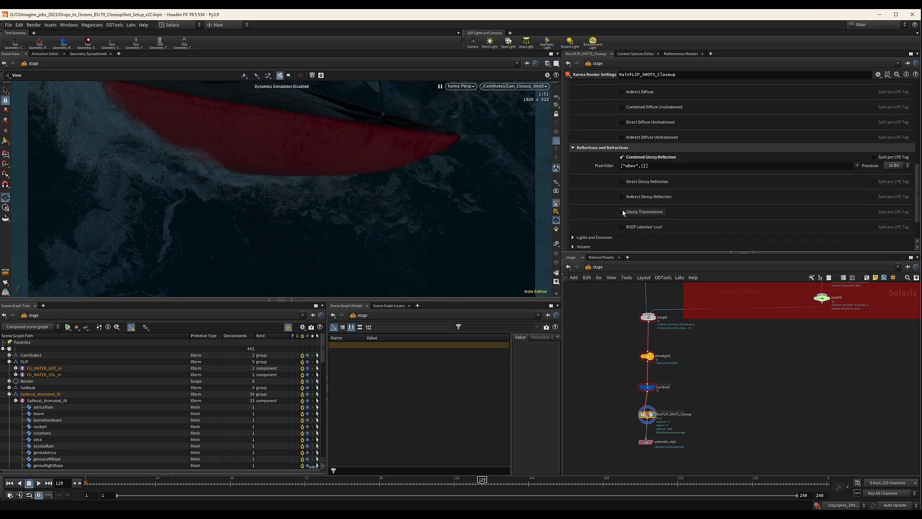
click(621, 212)
scroll(608, 212, down, 2)
Check the light and emission AOVs and enable the Combined Volume output among the volume AOVs
click(572, 195)
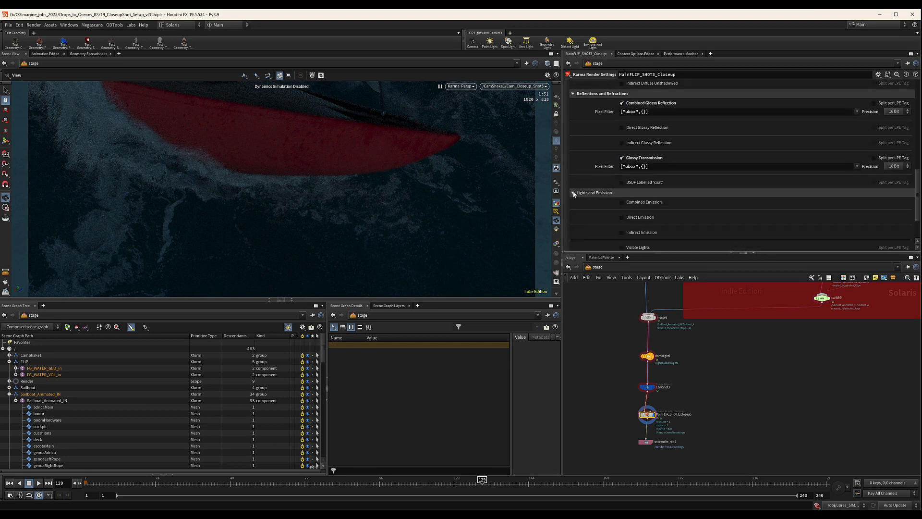
scroll(621, 196, down, 1)
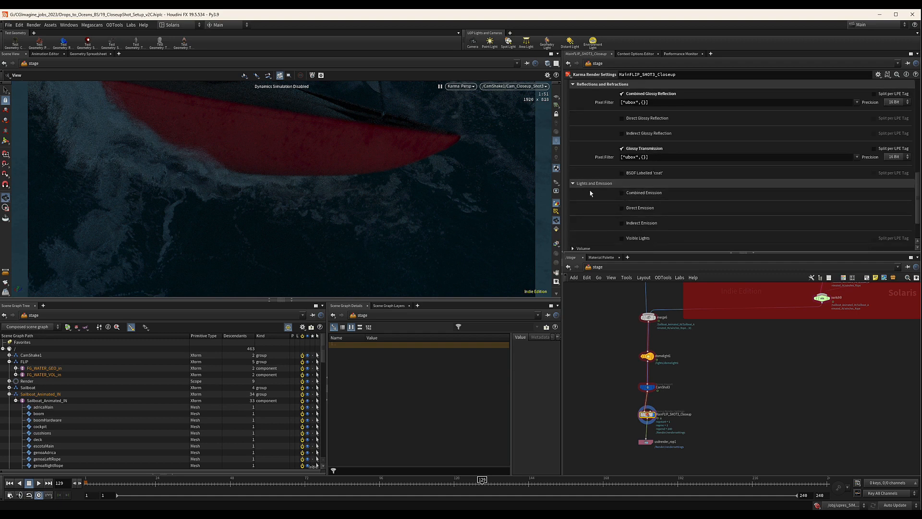
click(574, 184)
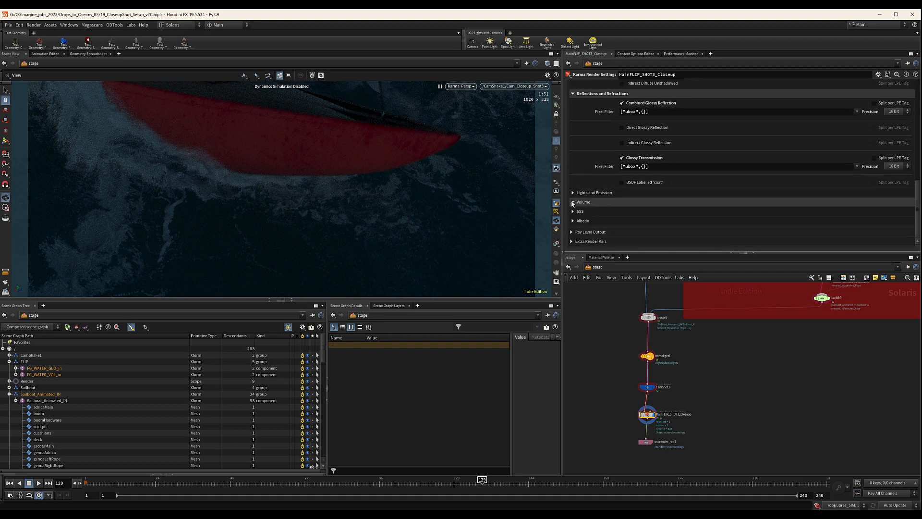
click(573, 203)
scroll(613, 197, down, 2)
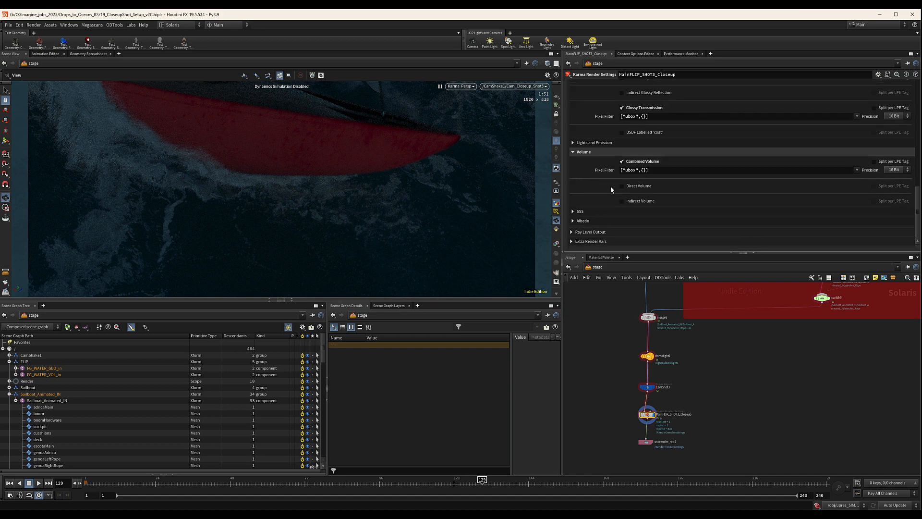
Add one extra render var entry to the MainFLIP_SHOT3_Closeup render settings
click(577, 241)
scroll(615, 238, down, 1)
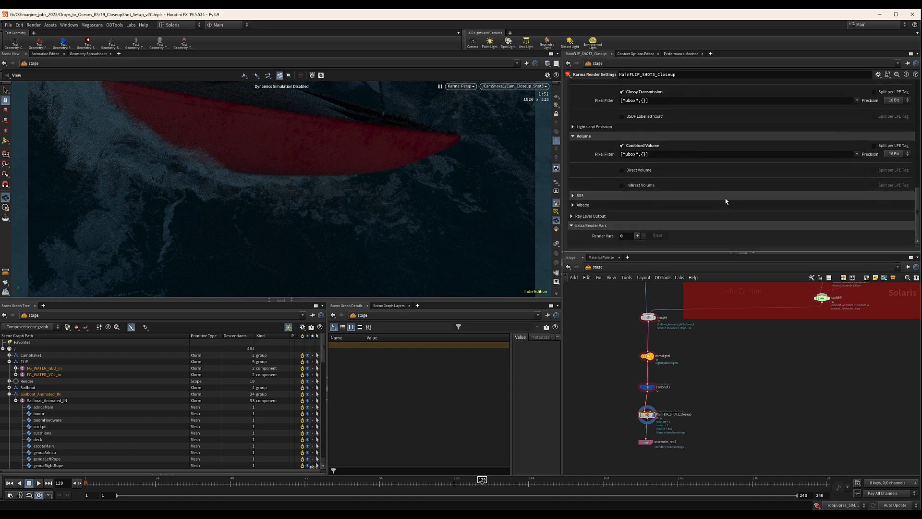
click(637, 236)
scroll(658, 231, down, 5)
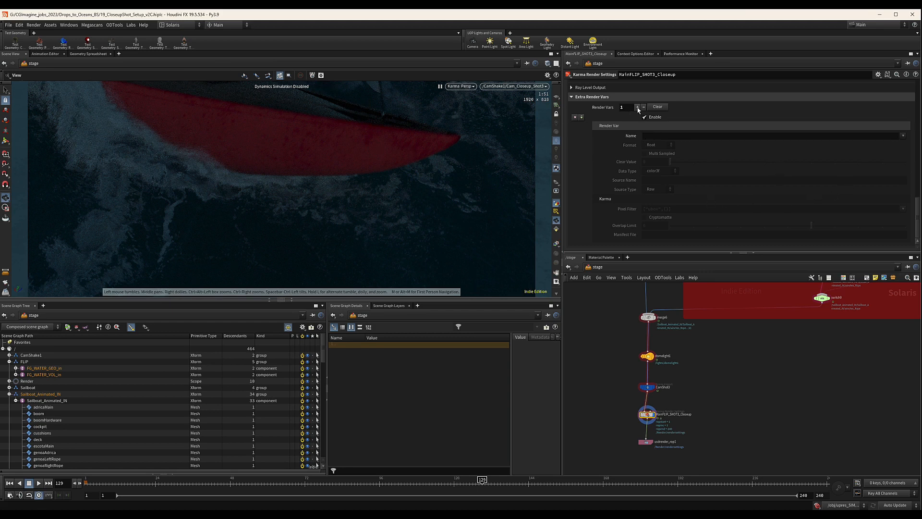
scroll(625, 134, up, 15)
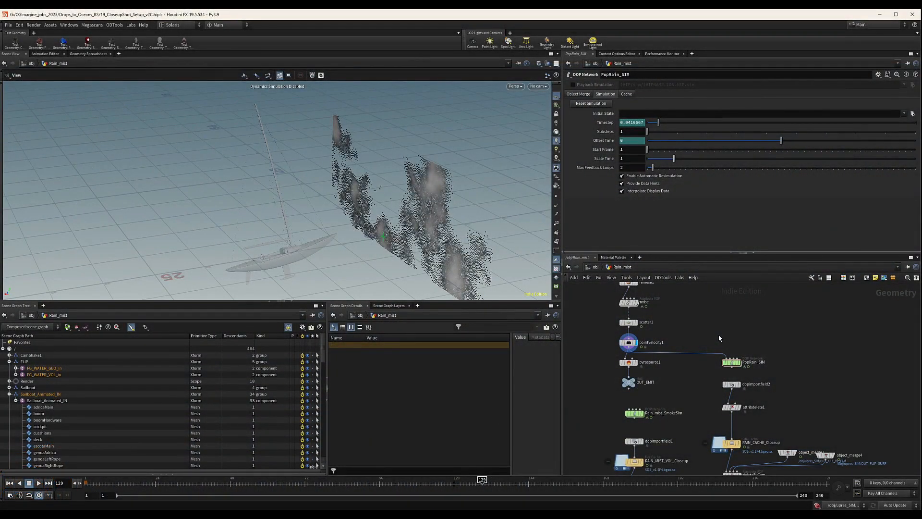
Inspect the boat and rain points in the Rain_mist geometry and go inside the PopRain_SIM DOP network
middle_drag(721, 397, 723, 399)
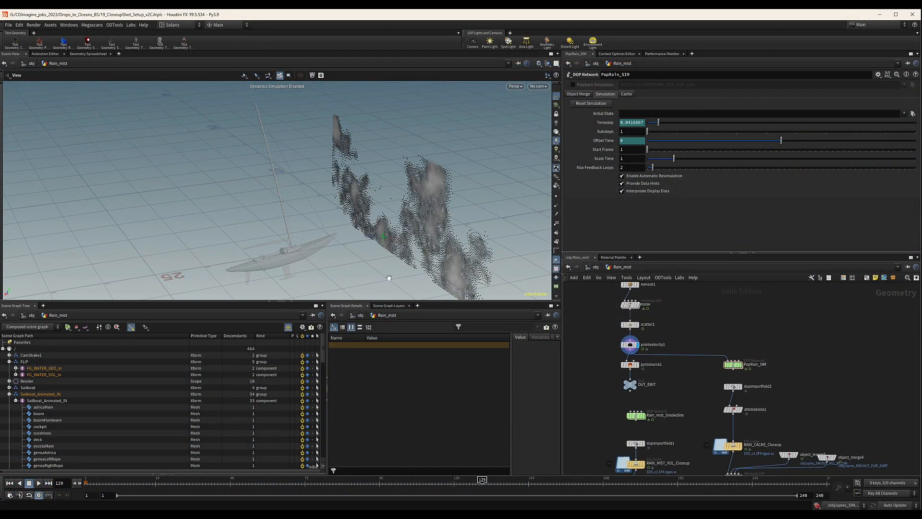
drag(321, 242, 283, 241)
right_drag(283, 242, 354, 222)
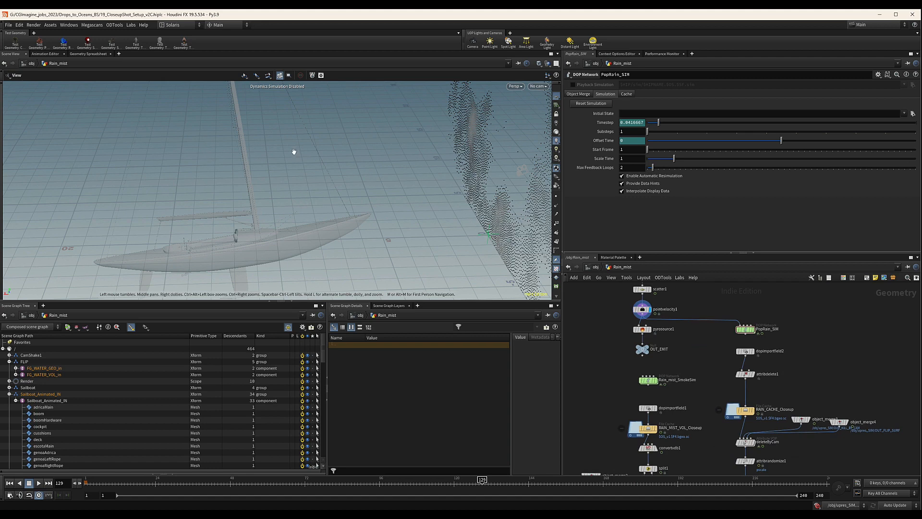
scroll(719, 370, up, 2)
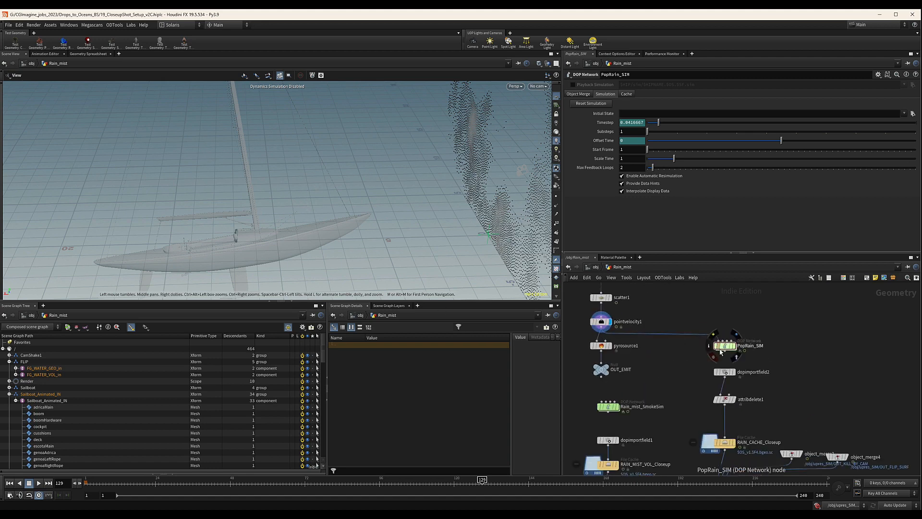
double_click(720, 351)
scroll(691, 372, down, 4)
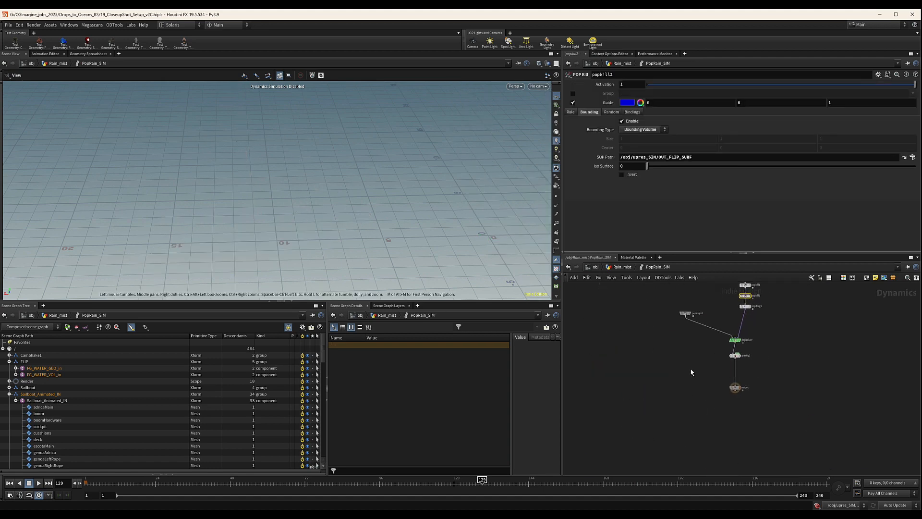
Add a Static Object node to the rain simulation network and name it boat
scroll(664, 356, up, 3)
key(Tab)
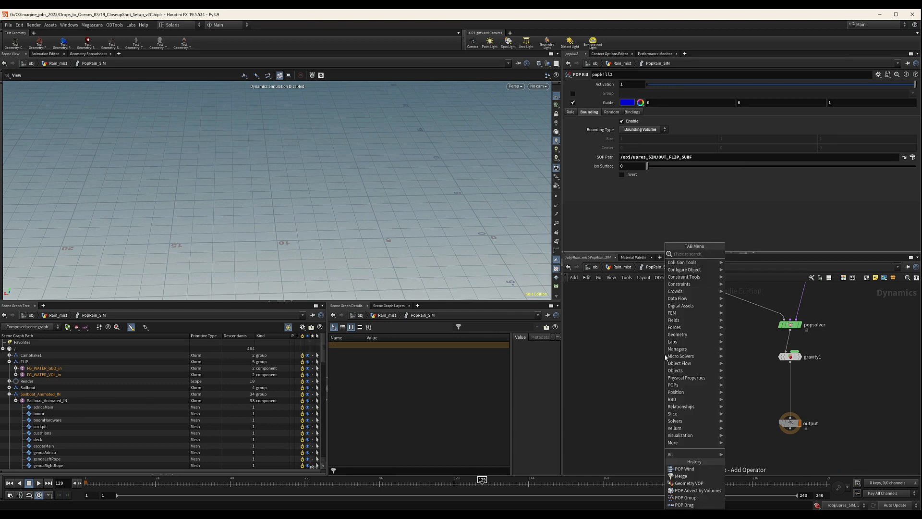
text(stativ)
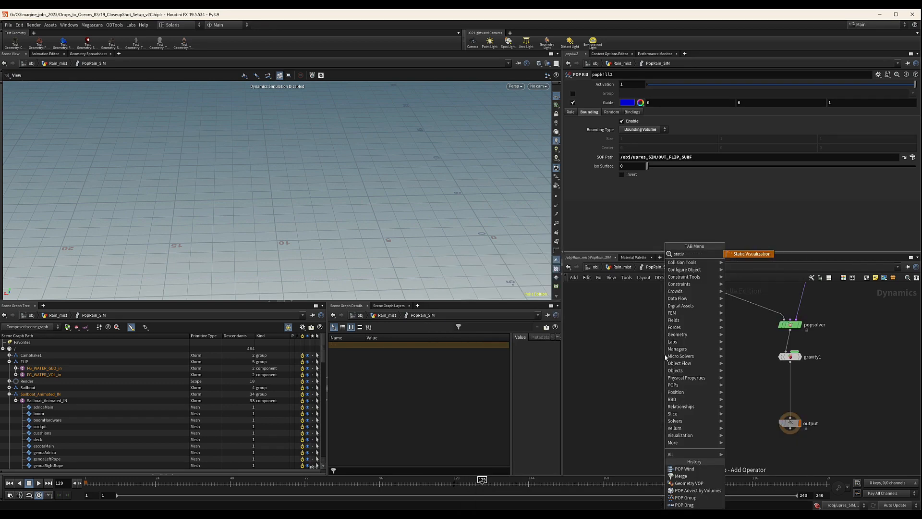
key(Return)
click(665, 357)
double_click(690, 357)
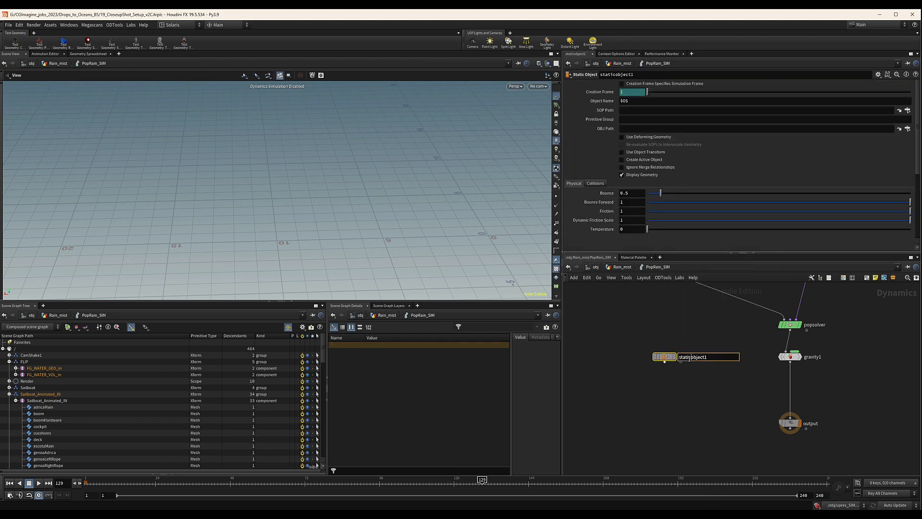
text(boat)
key(Return)
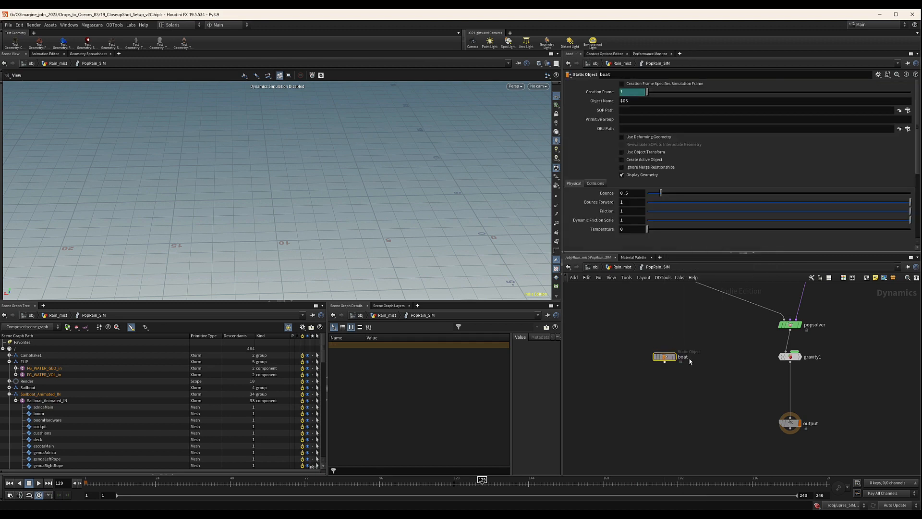
drag(664, 356, 636, 345)
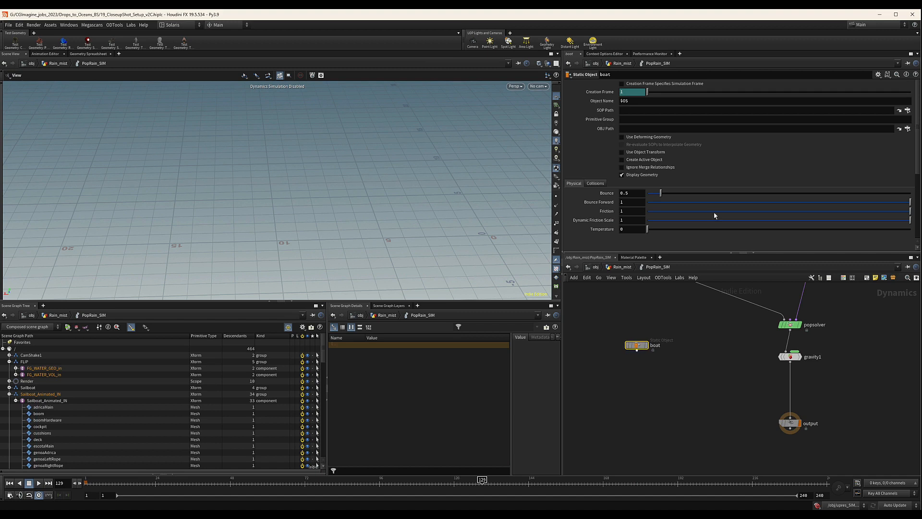
Set the boat static object's SOP path to /obj/sailboat_in/OUT_BOAT_COLL_GEO
click(908, 110)
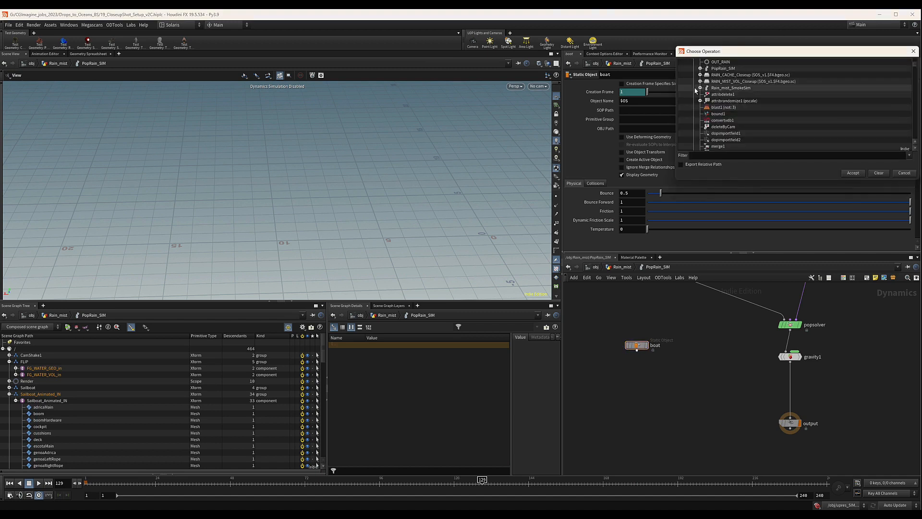
click(693, 107)
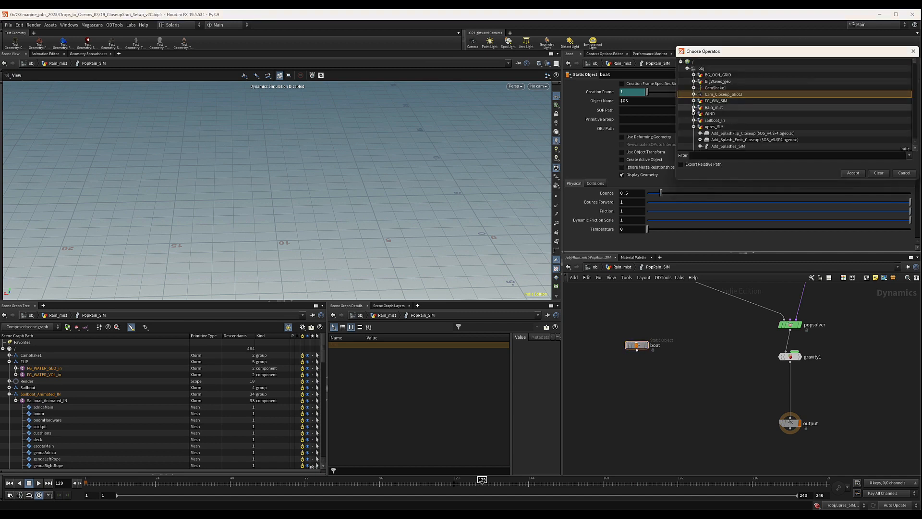
click(694, 120)
scroll(710, 120, down, 3)
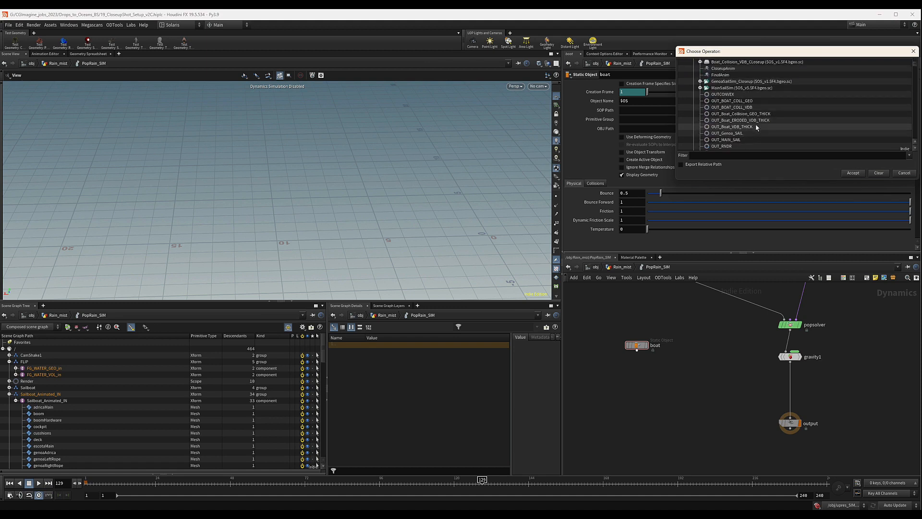
double_click(744, 102)
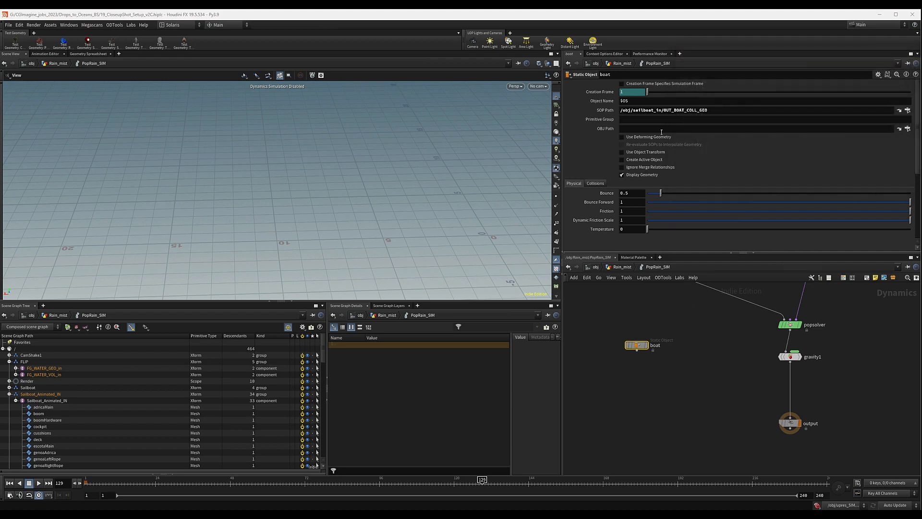
Set the boat's RBD solver collision detection to Use Surface Collisions
scroll(697, 125, down, 3)
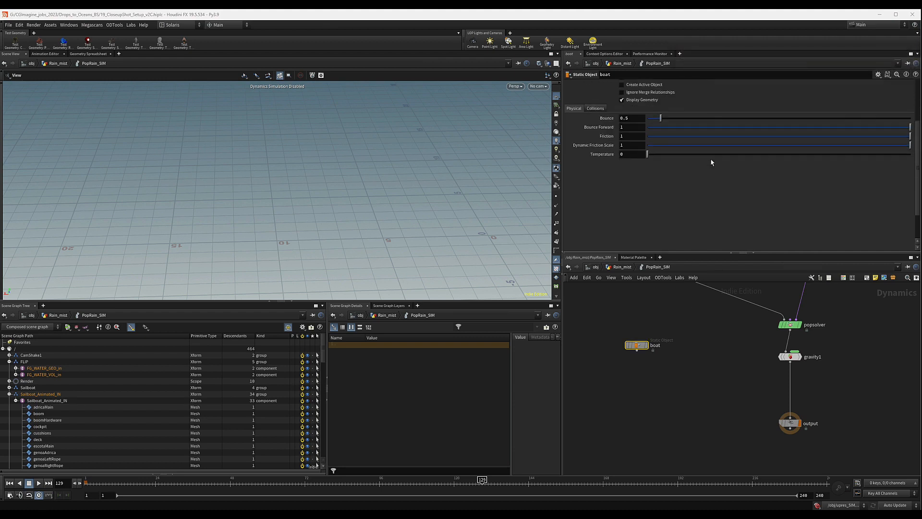
click(596, 109)
scroll(665, 186, down, 2)
scroll(664, 186, down, 1)
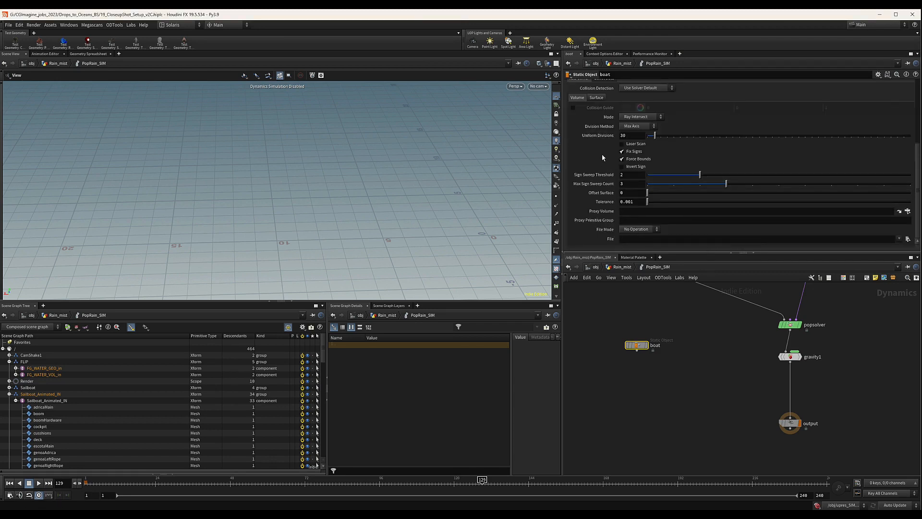
scroll(602, 157, up, 4)
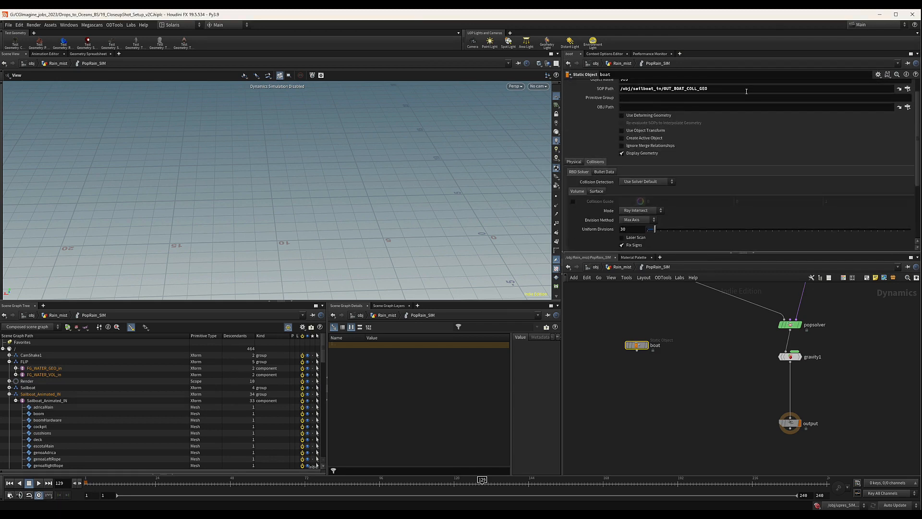
click(635, 184)
click(637, 204)
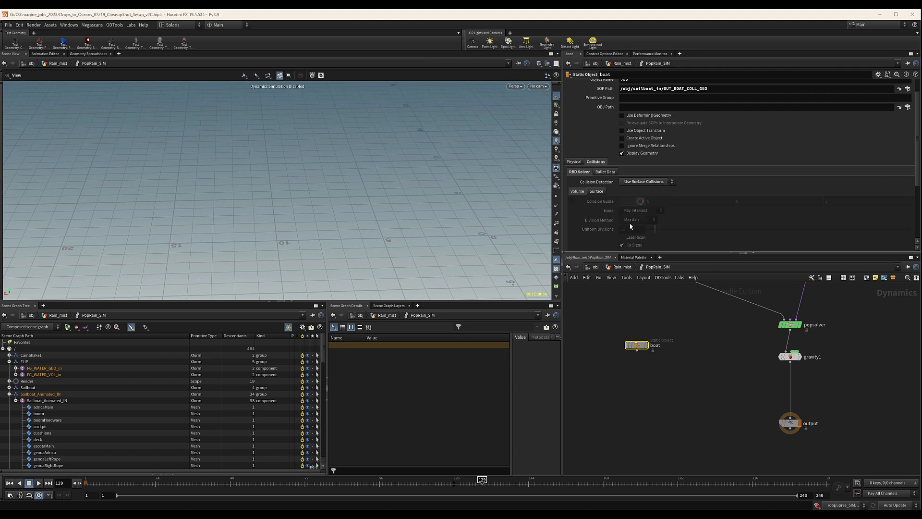
Duplicate the boat static object beside the original and name the copy sail
drag(833, 314, 764, 340)
drag(638, 344, 640, 334)
middle_drag(666, 341, 642, 352)
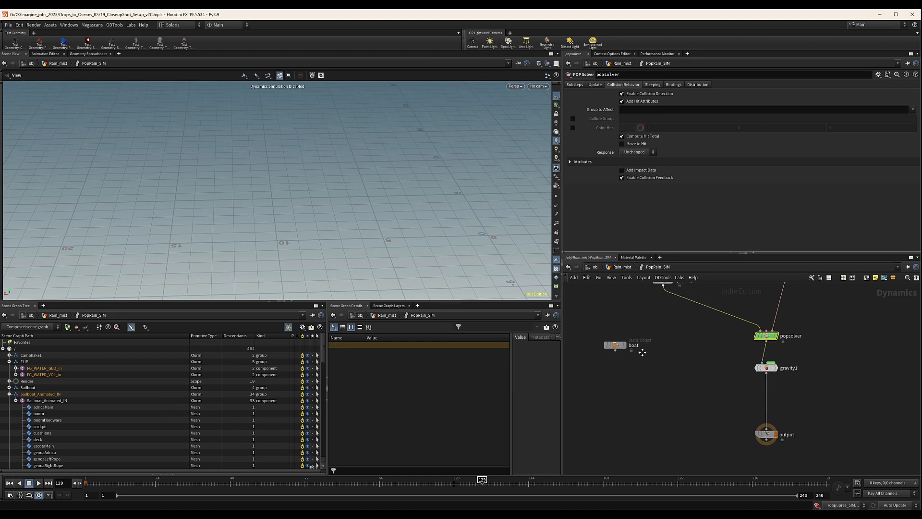
scroll(642, 353, down, 1)
scroll(622, 354, up, 2)
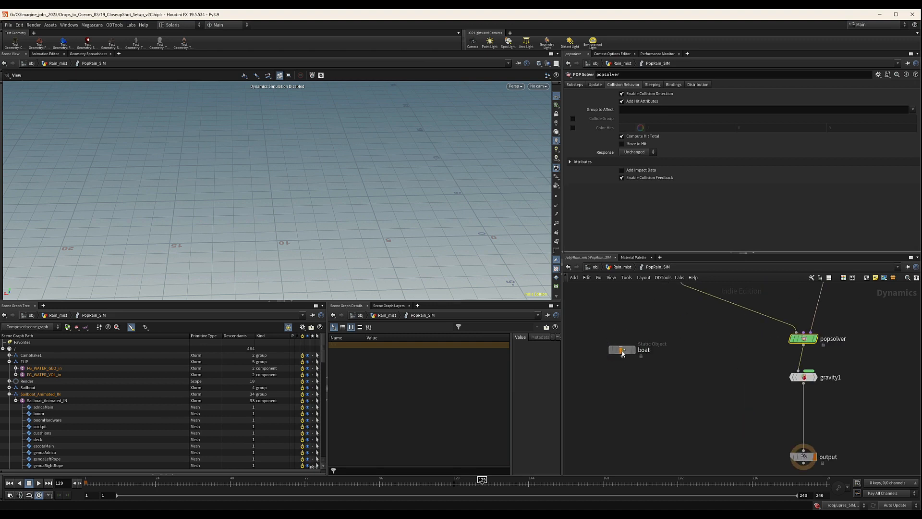
alt+drag(623, 354, 687, 353)
double_click(706, 350)
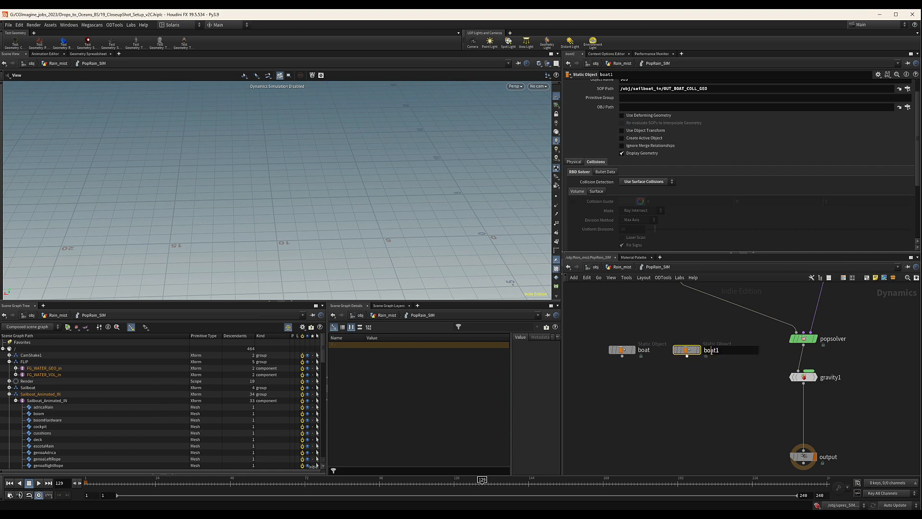
text(sail)
key(Return)
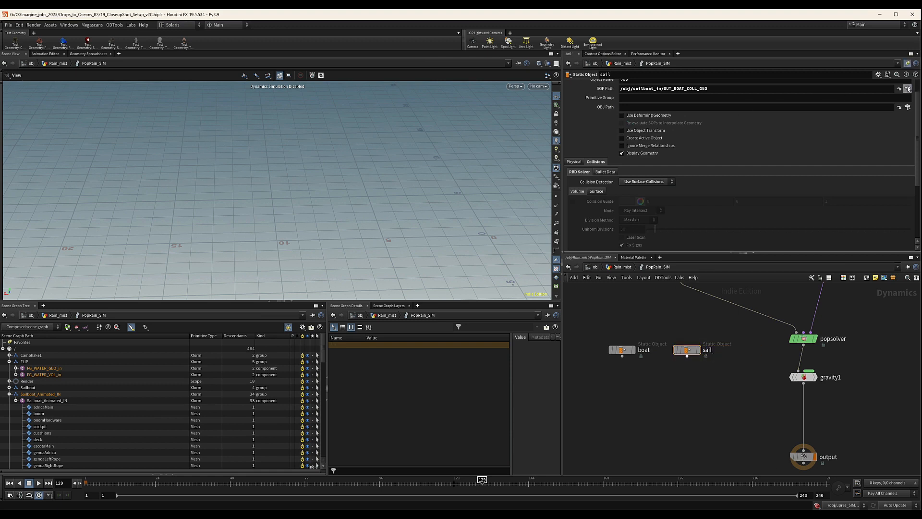
Set the sail static object's SOP path to /obj/sailboat_in/OUT_SAILS_GEO
click(907, 88)
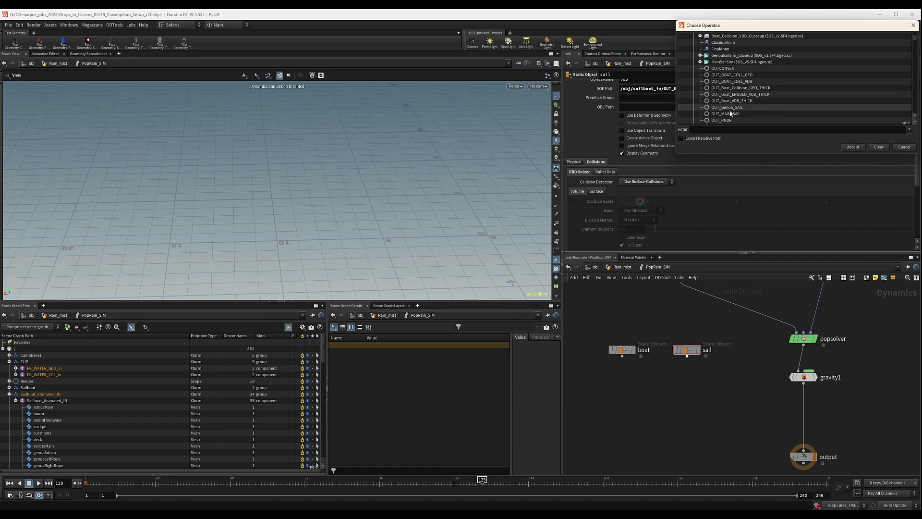
scroll(740, 111, down, 1)
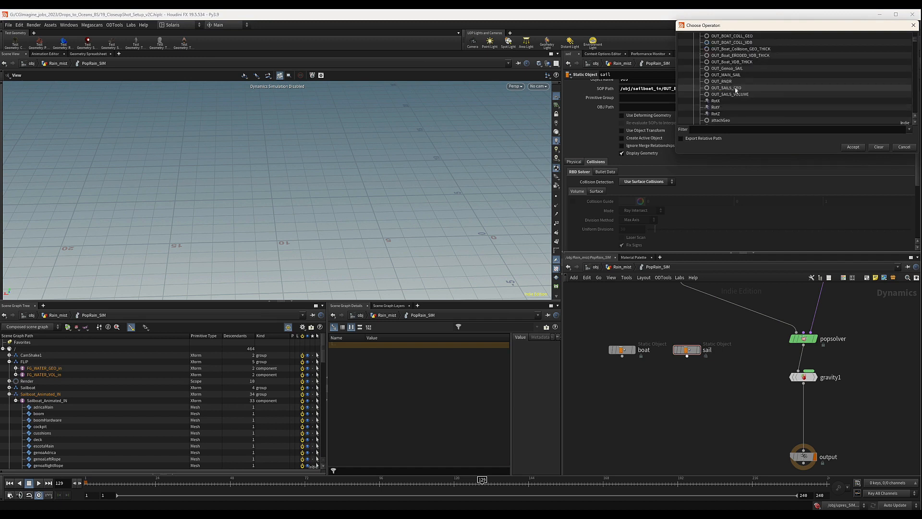
double_click(730, 112)
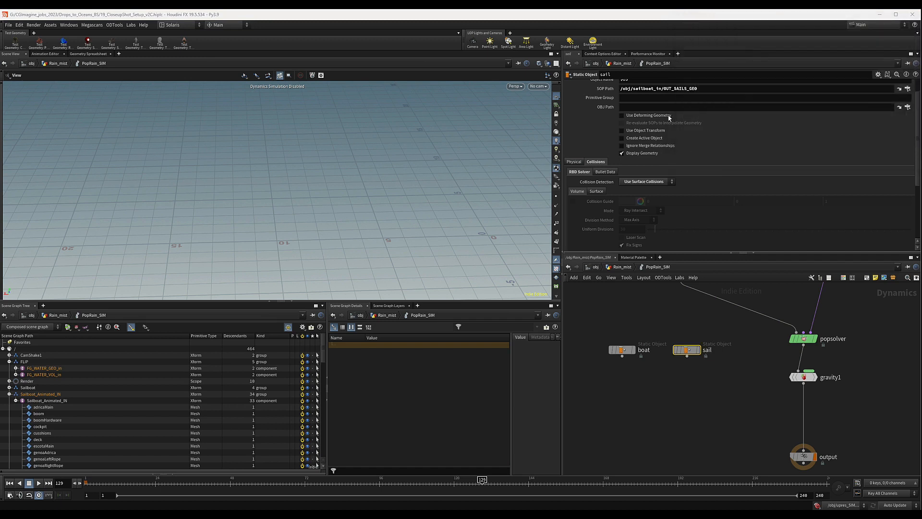
Enable Use Deforming Geometry on both the sail and boat static objects
click(623, 115)
drag(661, 333, 608, 366)
click(626, 116)
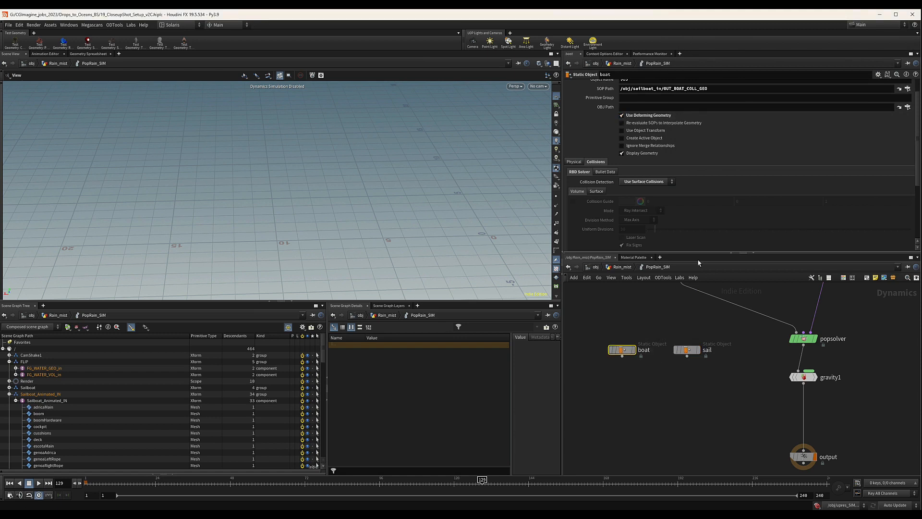
Add a Merge node below the static objects and connect boat and sail into it
drag(707, 321, 670, 376)
key(Tab)
text(me)
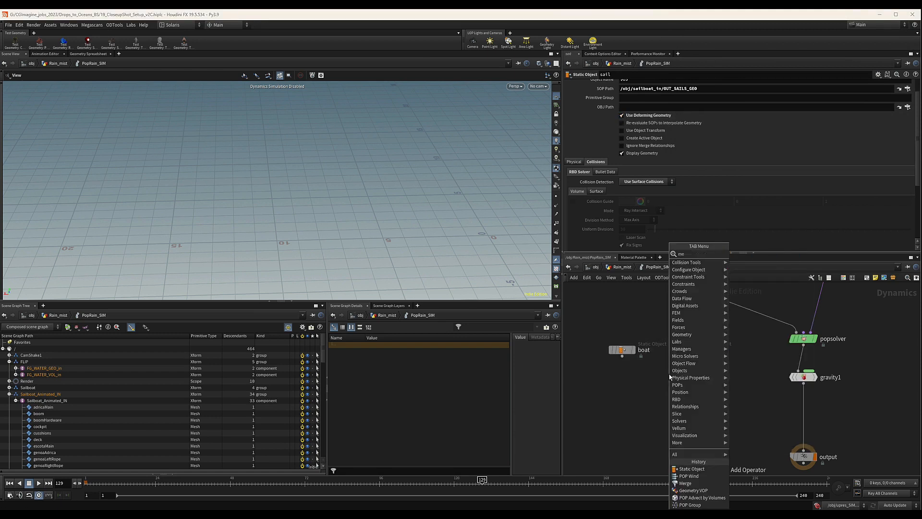
key(Return)
click(654, 377)
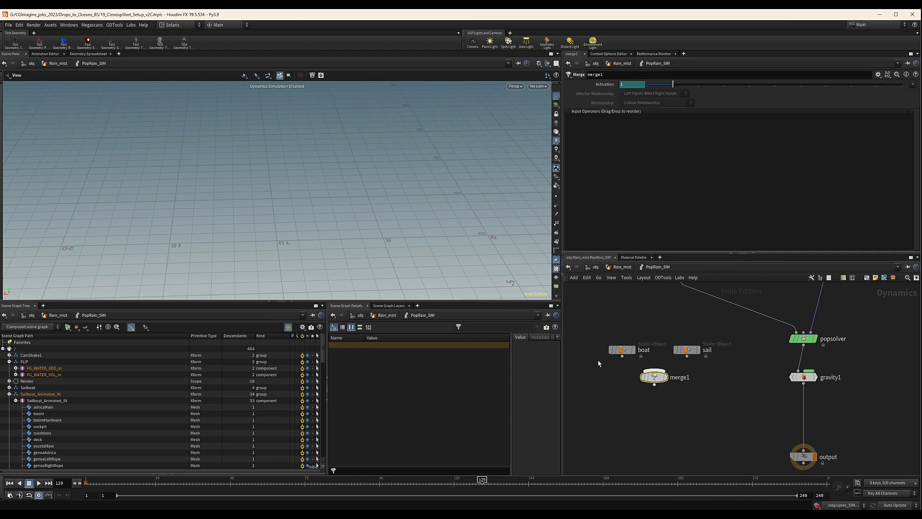
drag(598, 364, 655, 371)
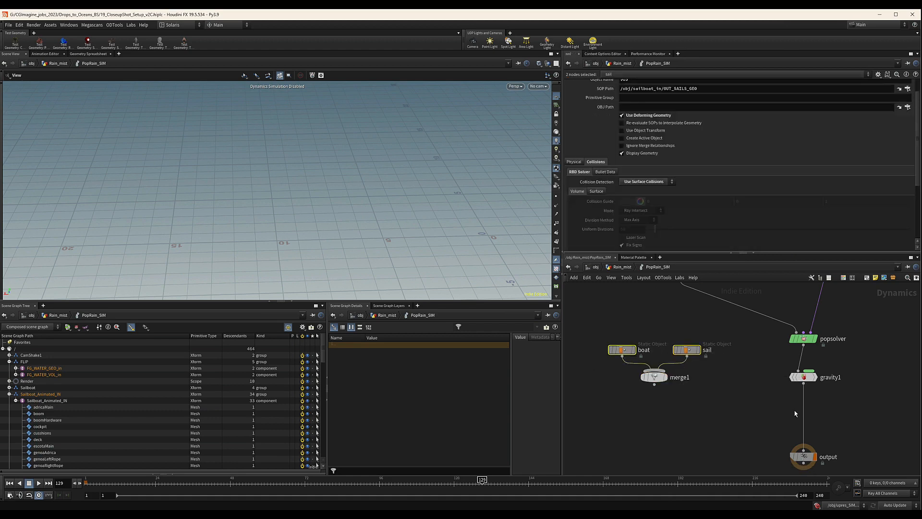
Insert a second Merge between popsolver and gravity1, and connect the boat and sail merge as its first input
click(763, 411)
key(Tab)
text(me)
key(Return)
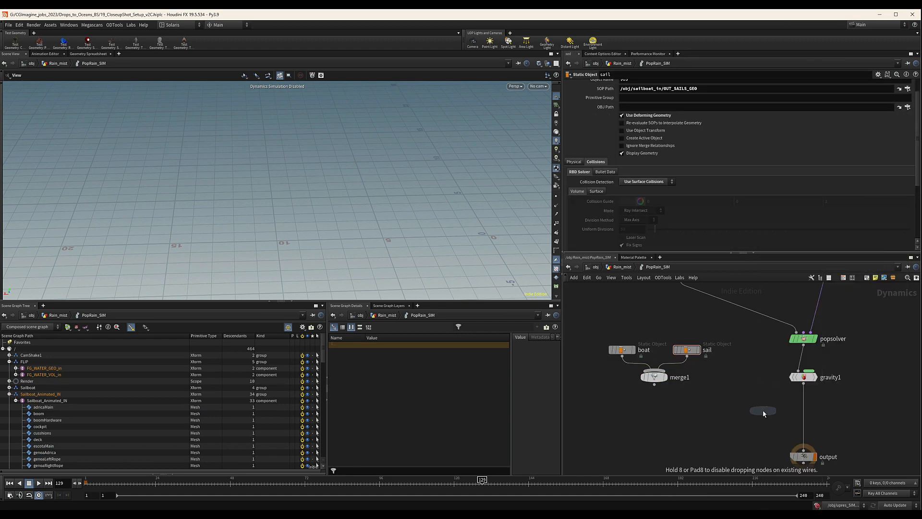
click(778, 402)
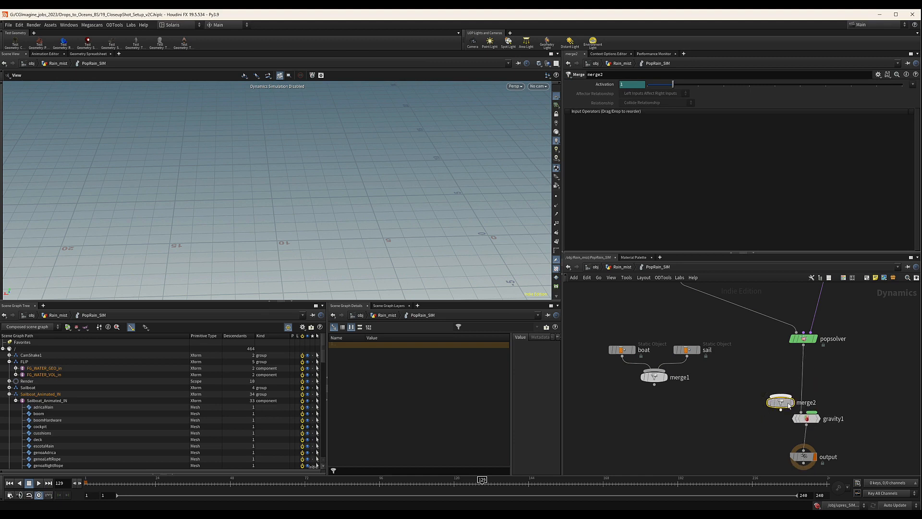
drag(788, 405, 808, 390)
drag(654, 384, 795, 380)
Enable the collide group on popsolver with the name hitGRP and set the collision response to Die
middle_drag(868, 360, 819, 419)
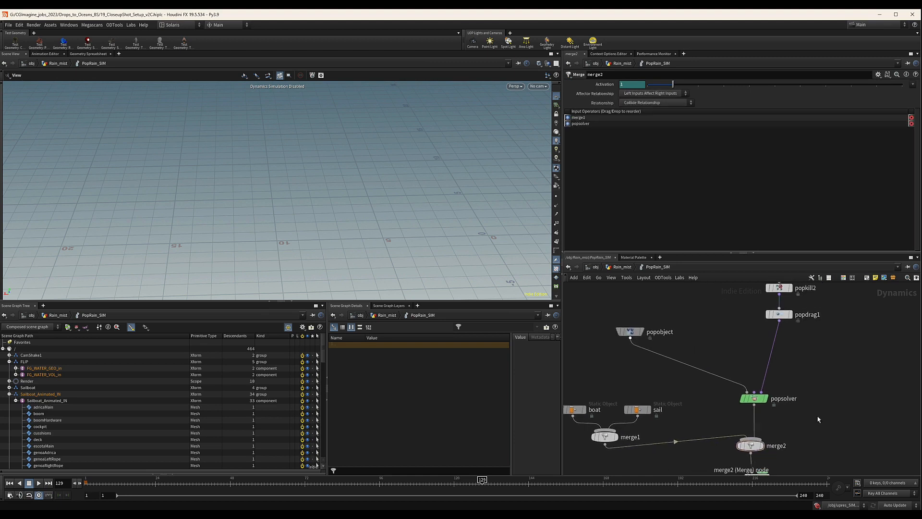
scroll(819, 419, down, 1)
click(763, 399)
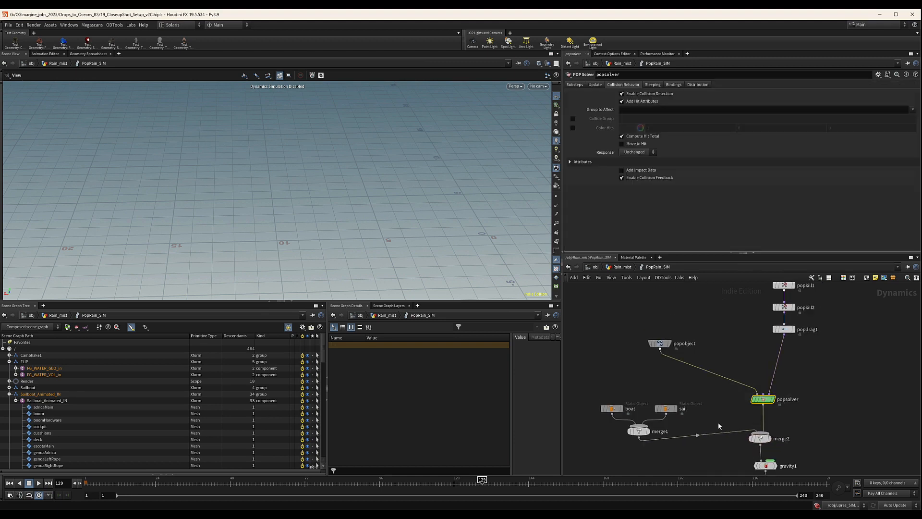
click(572, 119)
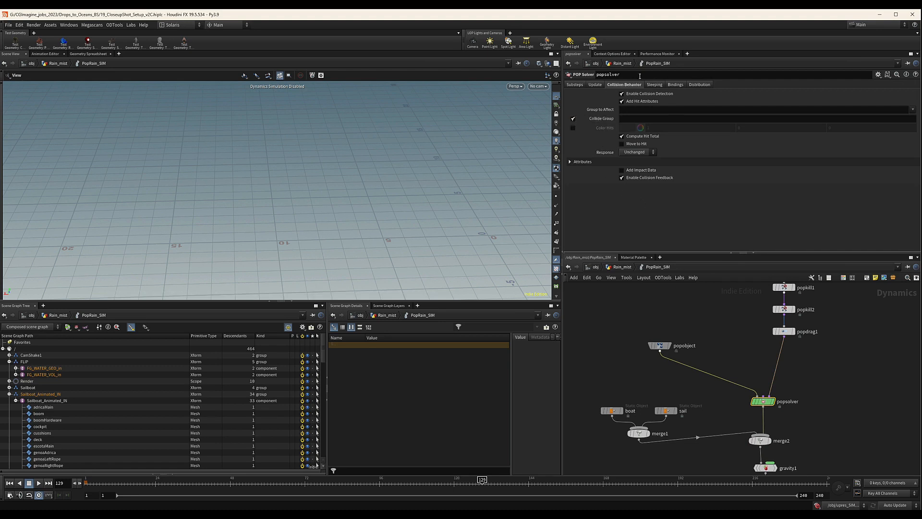
click(624, 119)
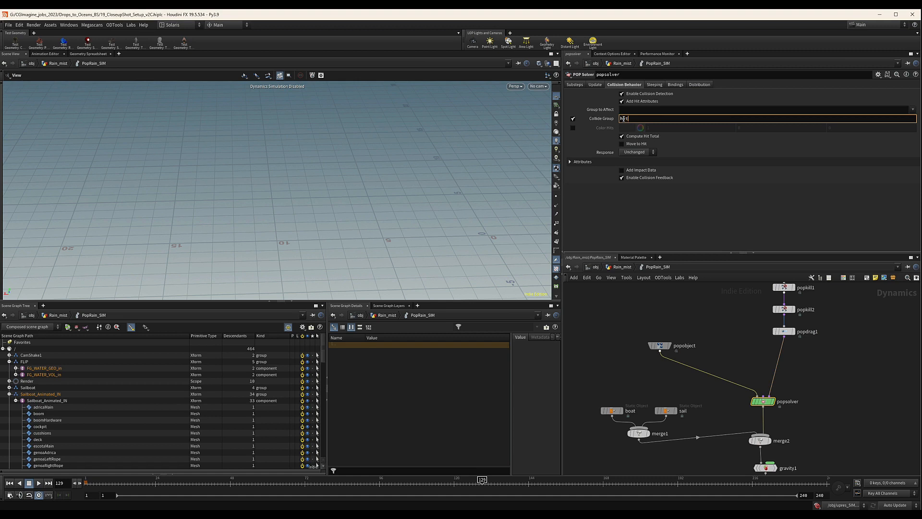
text(hitGRP)
key(Return)
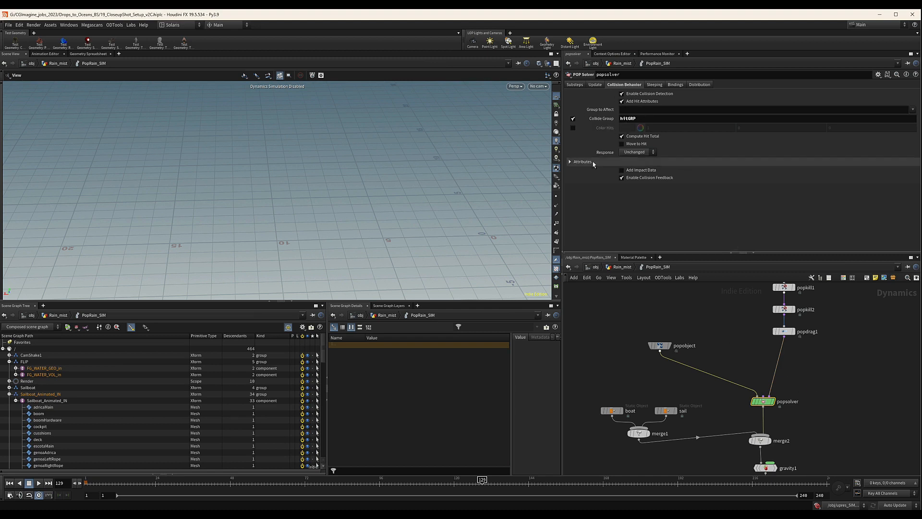
click(646, 153)
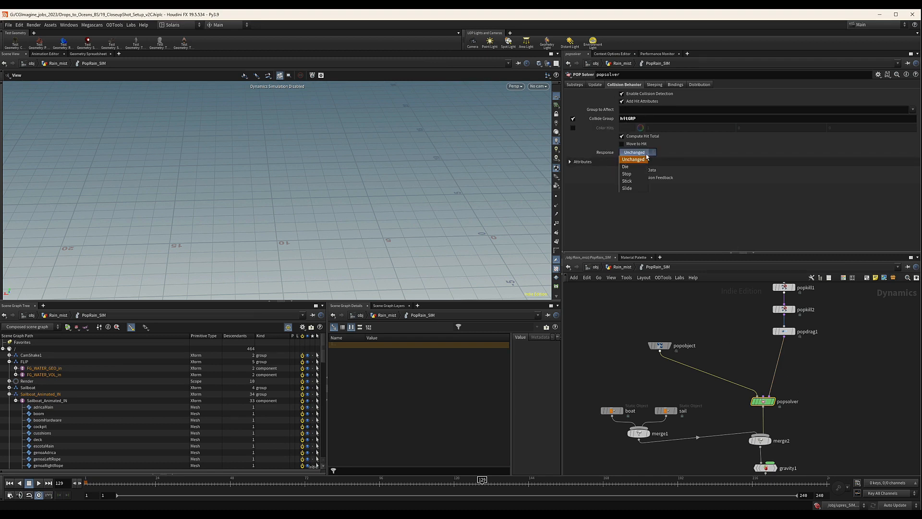
click(626, 168)
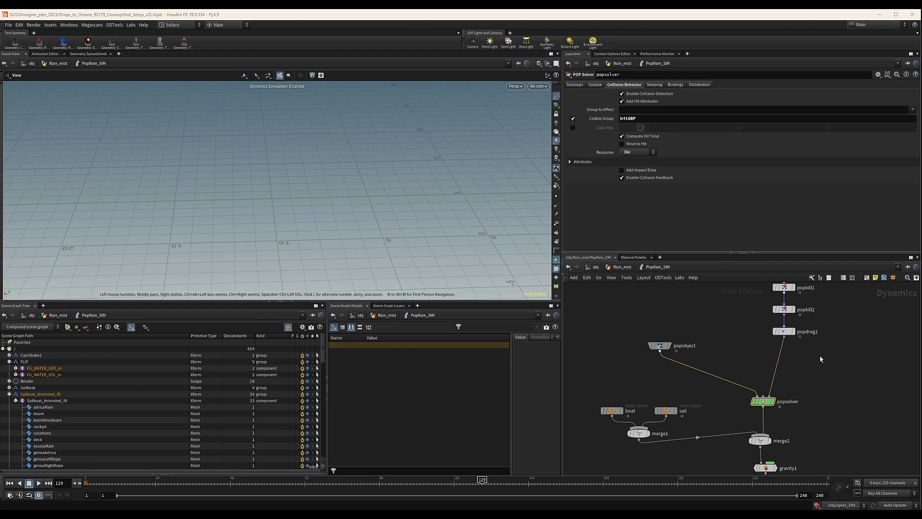
Insert a POP Replicate node between popdrag1 and popsolver
middle_drag(819, 358, 781, 366)
key(Tab)
text(pop)
key(Return)
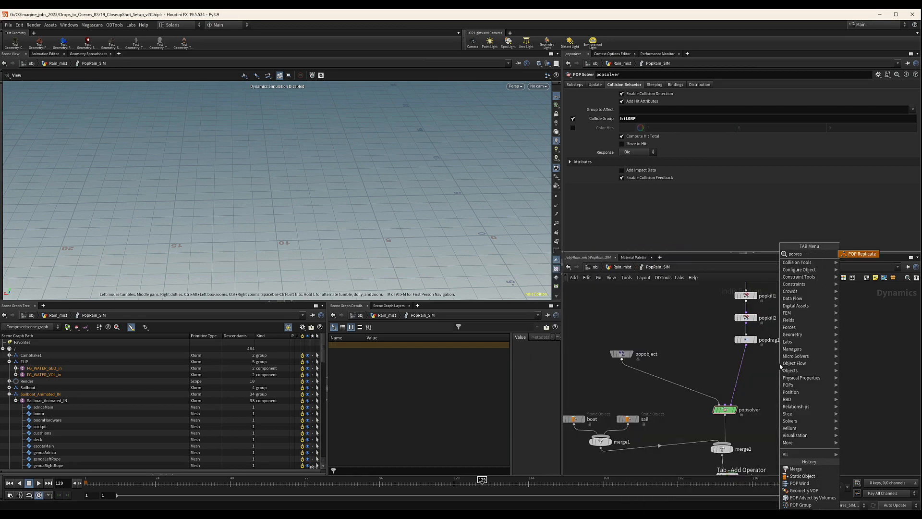
click(780, 365)
drag(780, 365, 752, 371)
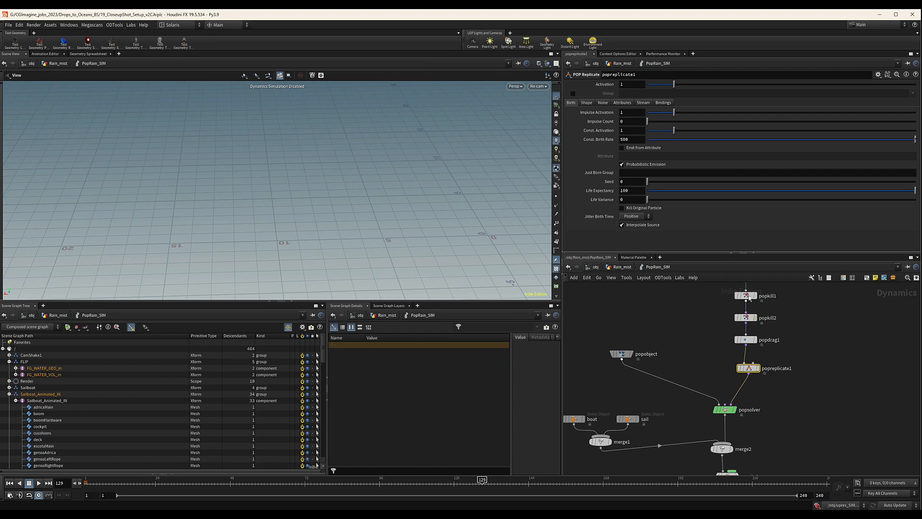
Enable the group on popreplicate1 and set it to popsolver's collide group name, hitGRP
click(573, 93)
click(638, 94)
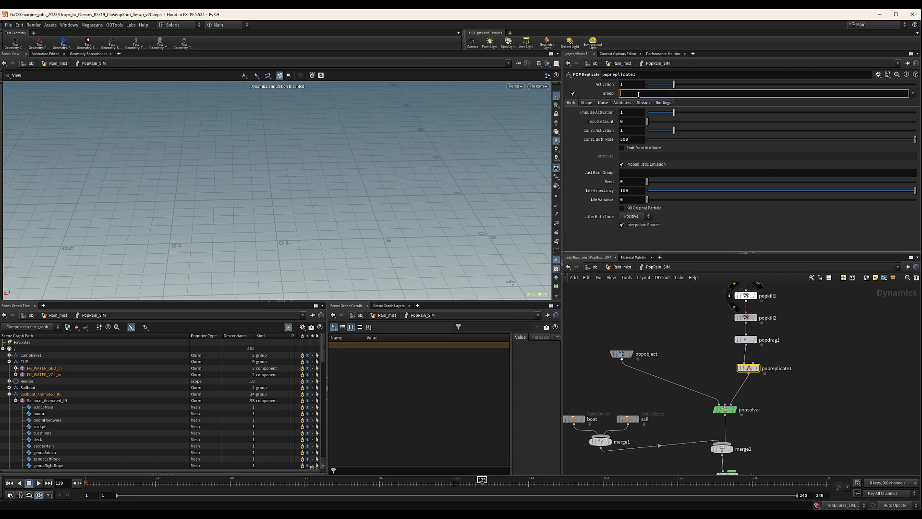
text(hitGrp)
key(Return)
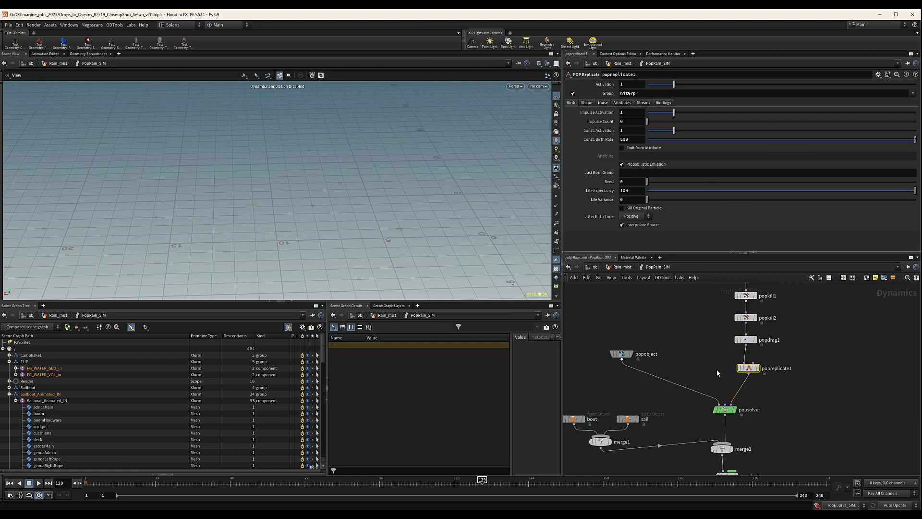
click(725, 409)
drag(643, 119, 564, 118)
key(ctrl+c)
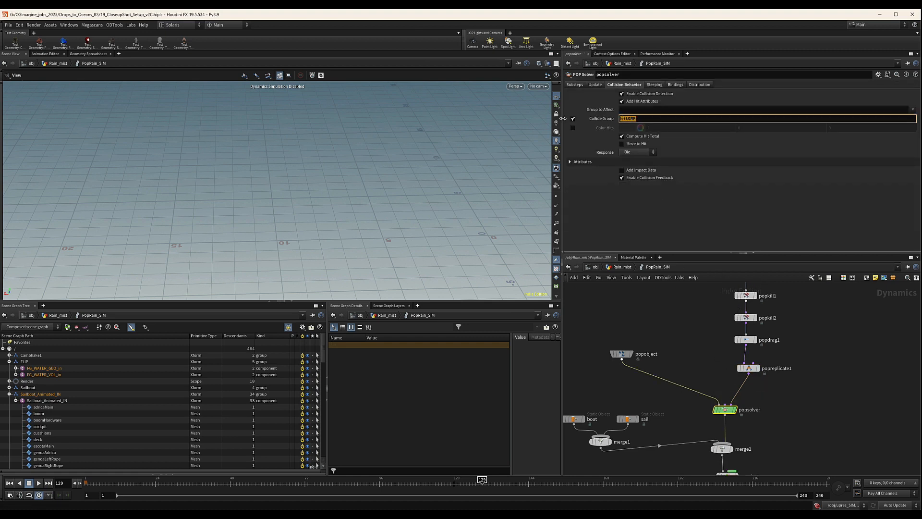
click(748, 368)
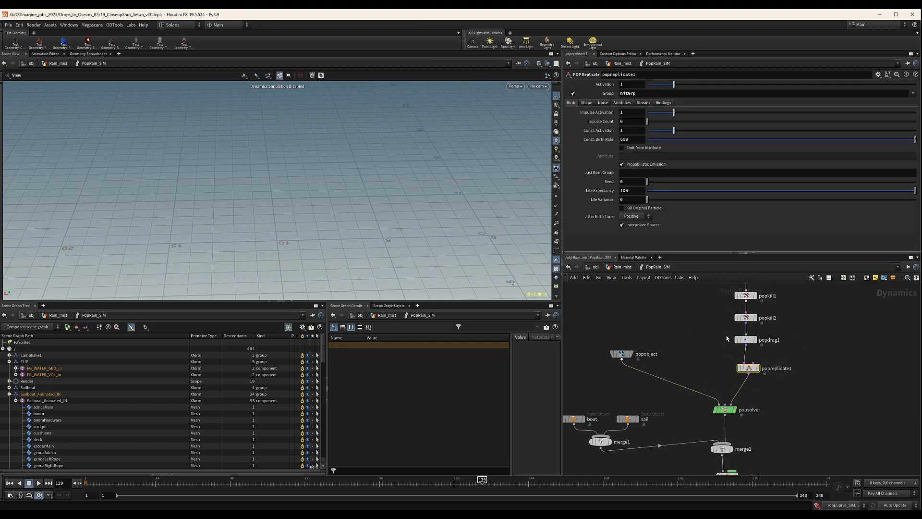
double_click(644, 93)
key(ctrl+v)
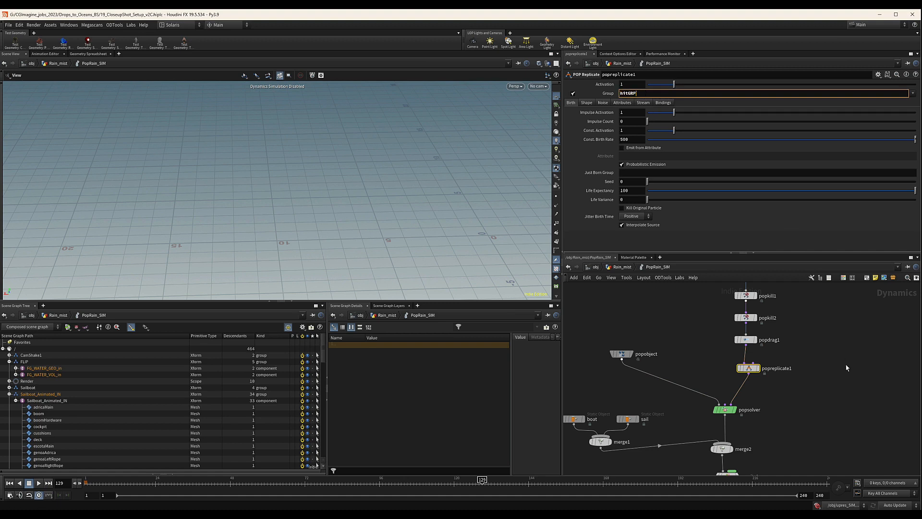
key(Return)
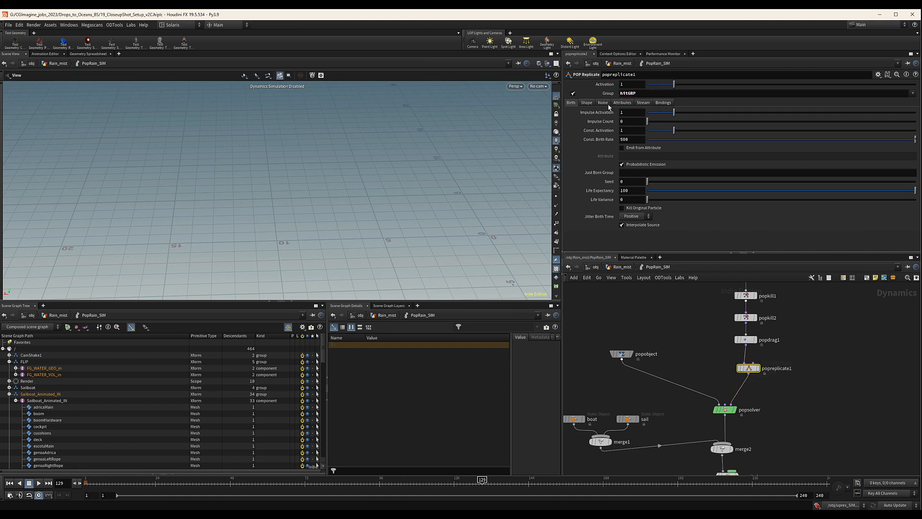
Set popreplicate1's constant birth rate to 200 and its life expectancy to the expression 4/24
double_click(624, 139)
text(200)
key(Return)
click(633, 190)
text(4/24)
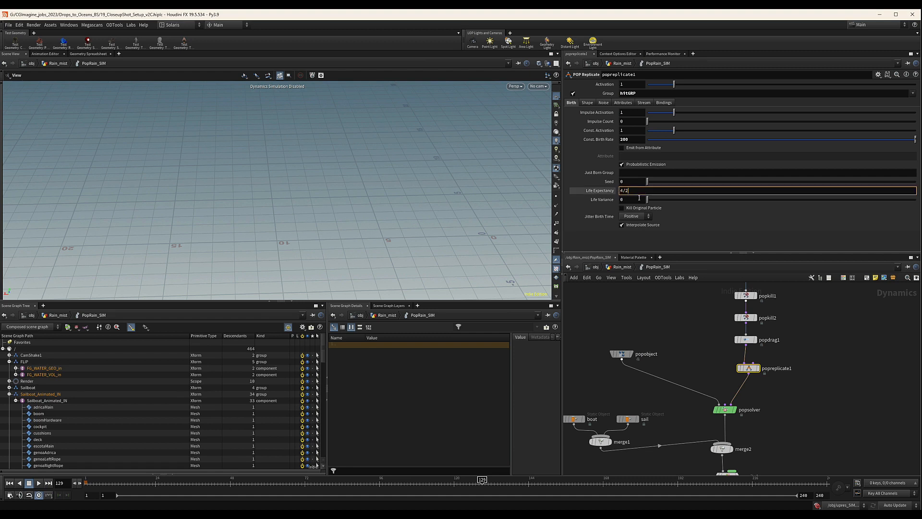
key(Return)
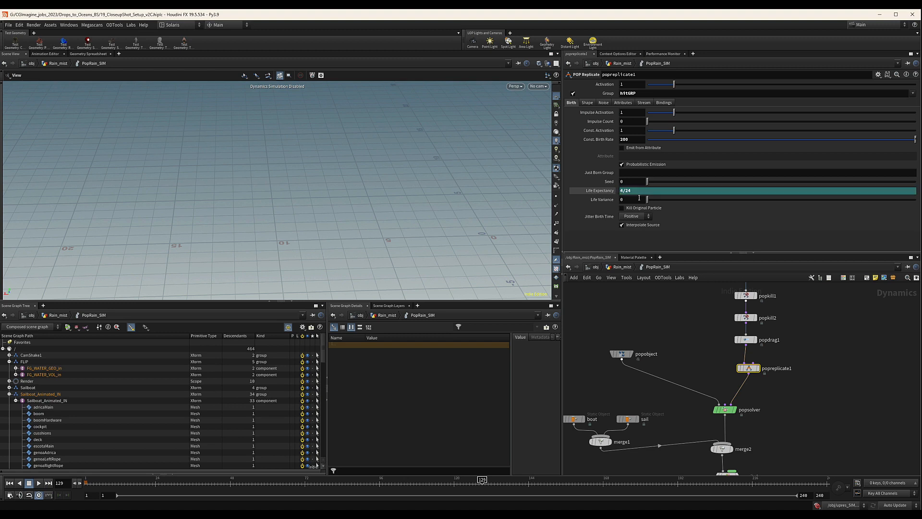
click(603, 192)
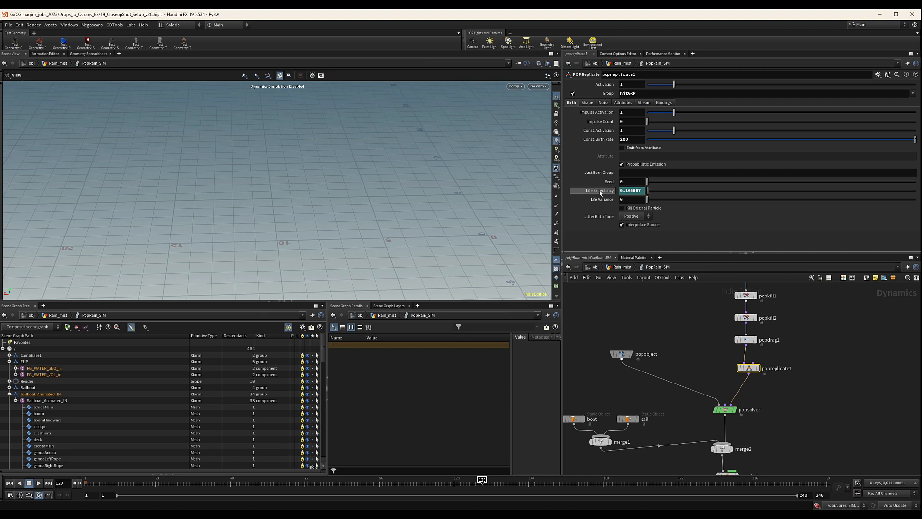
click(603, 192)
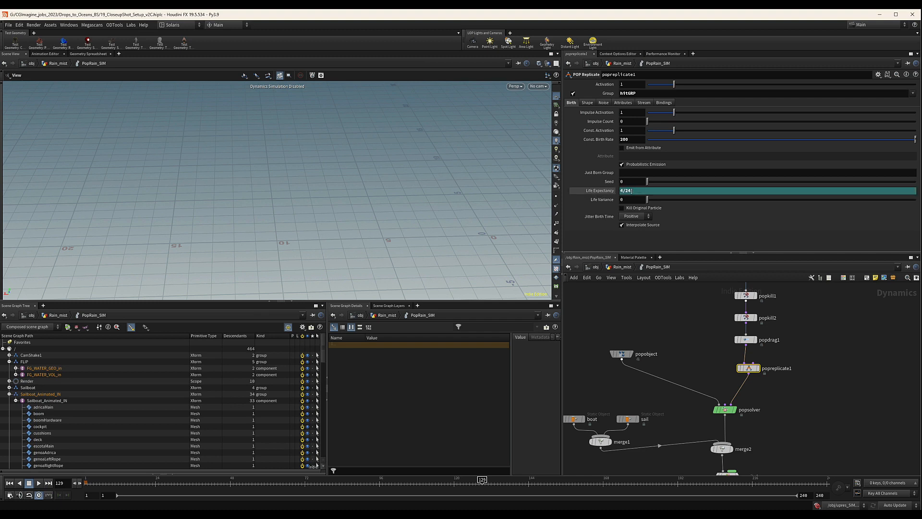
click(601, 190)
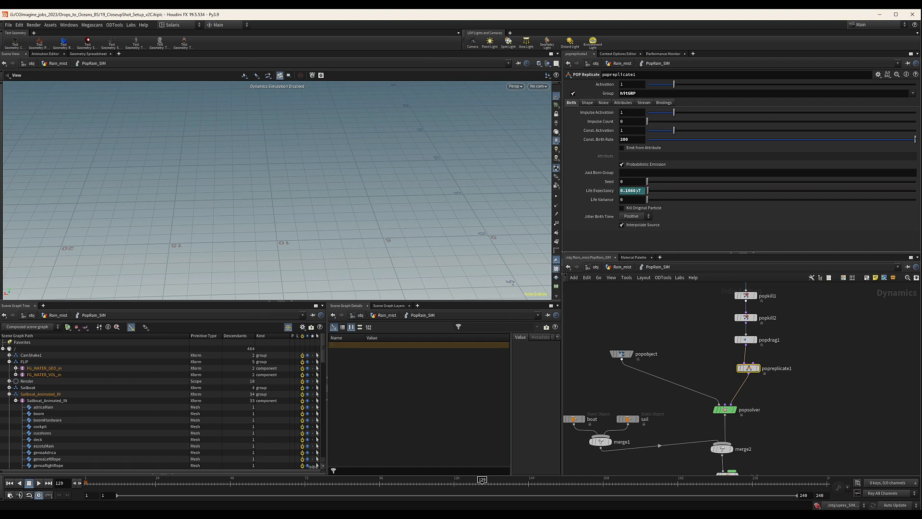
Set popreplicate1's life variance to 0.05 and its jitter birth time to None
click(628, 200)
text(0.05)
key(Return)
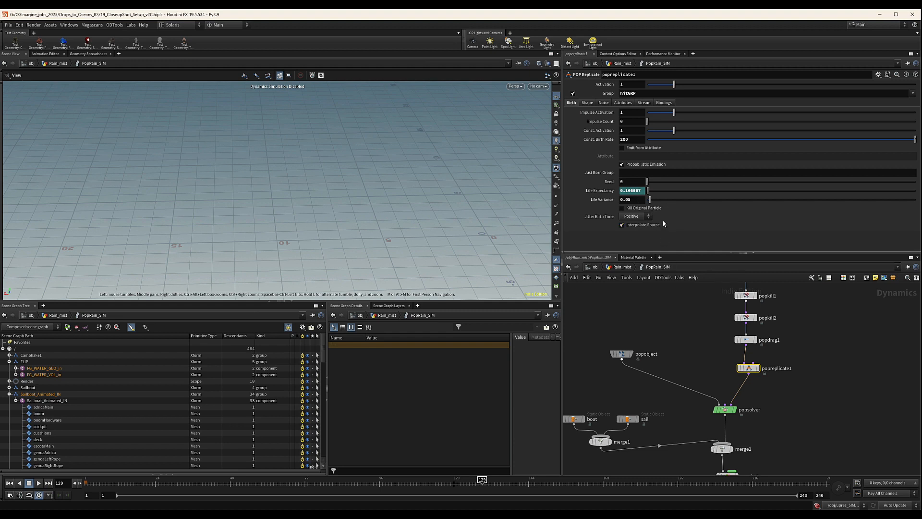
click(634, 216)
click(631, 218)
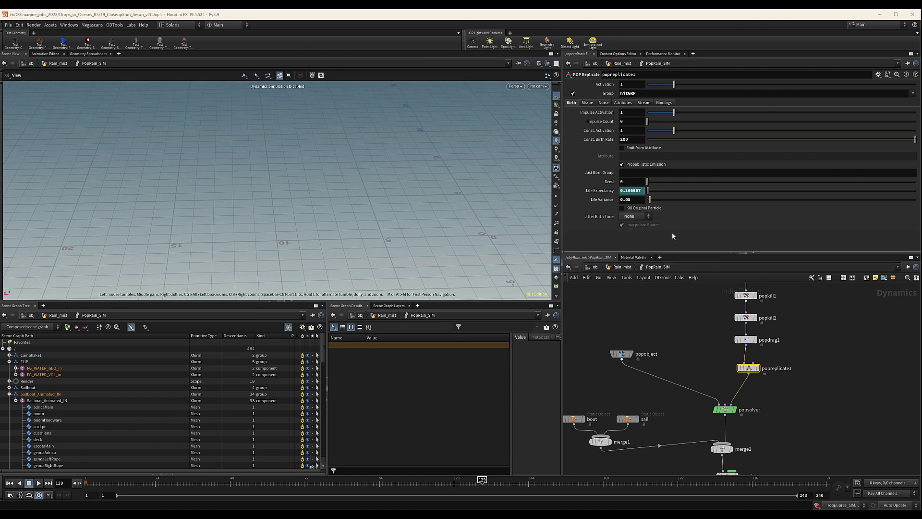
Set popreplicate1's emission shape to Cone with a uniform scale of 0.07
click(587, 103)
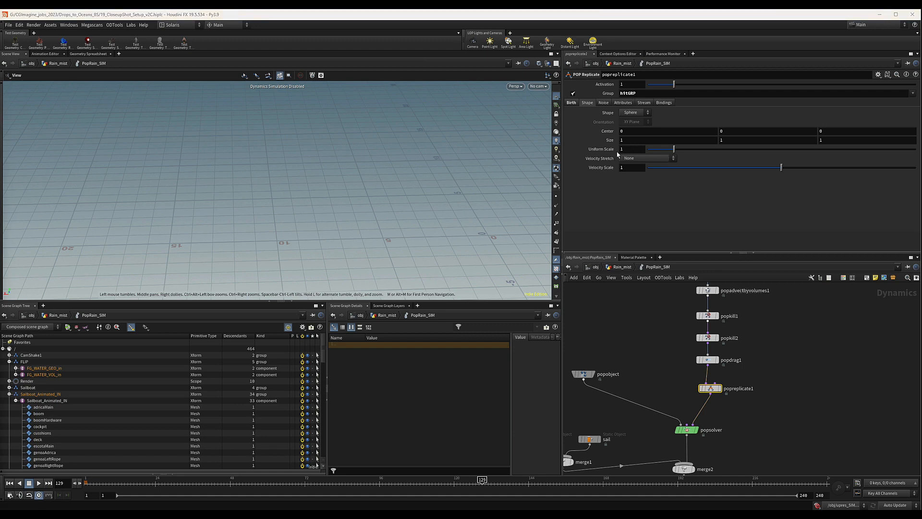
drag(626, 150, 578, 157)
text(0.07)
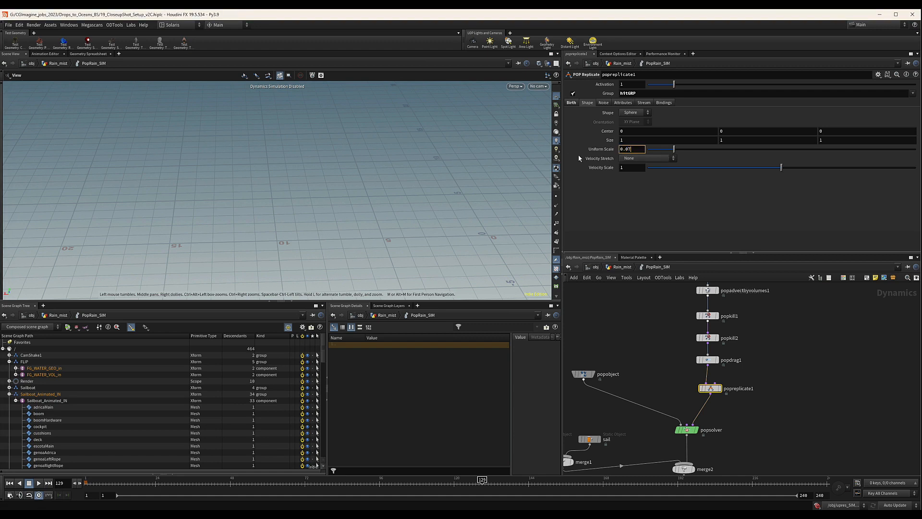
key(Return)
drag(632, 149, 629, 149)
text(7)
click(640, 112)
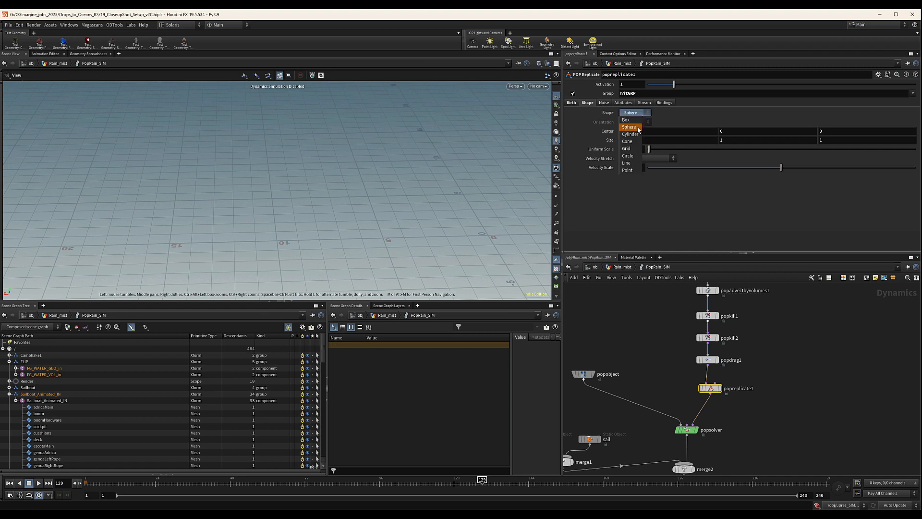
click(628, 141)
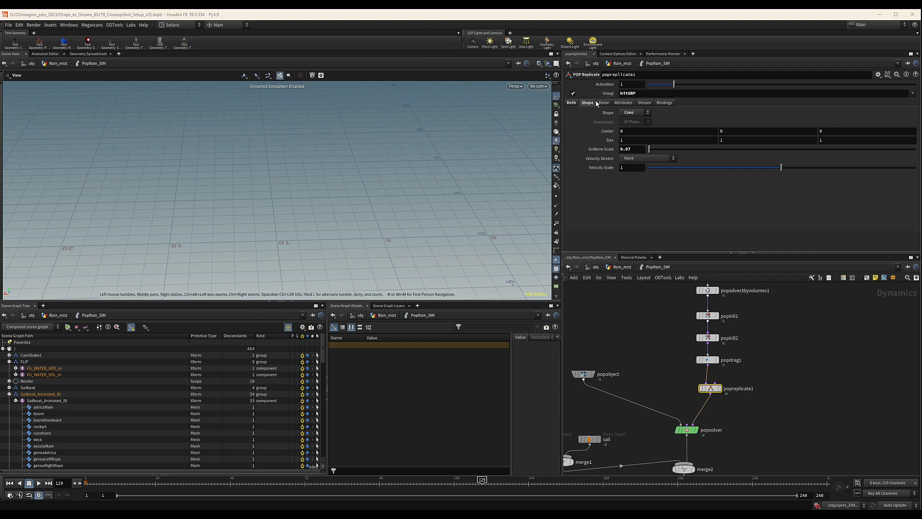
Add noise to popreplicate1 with a frequency of 5, 5, 5 and an amplitude of 0.01
click(604, 103)
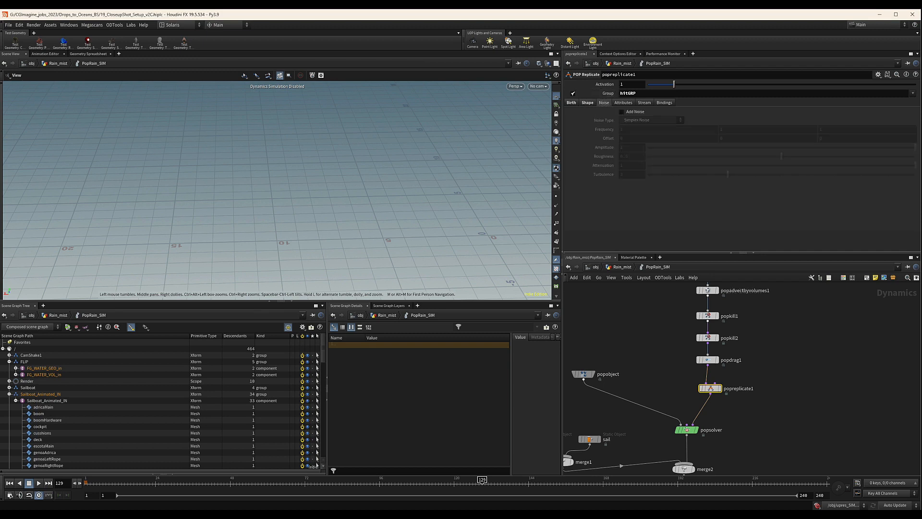
click(622, 112)
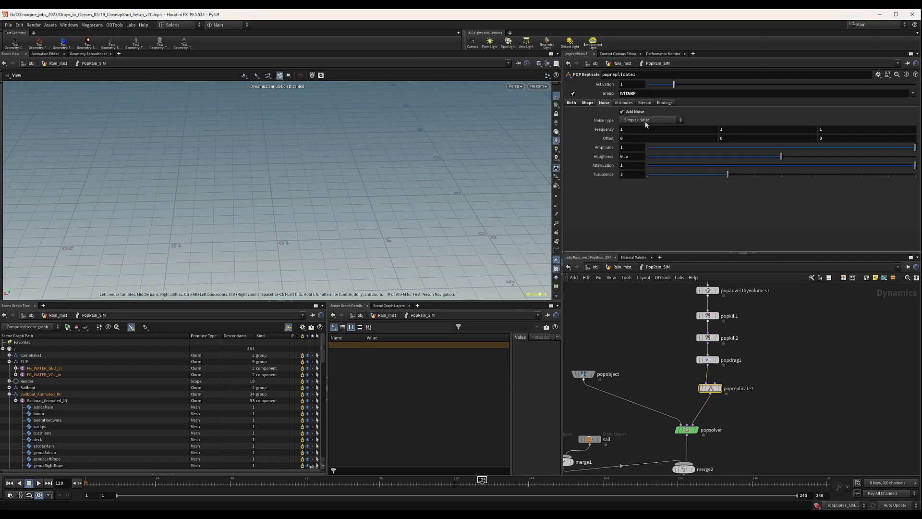
click(635, 130)
text(5)
key(Tab)
text(5)
key(Tab)
text(5)
key(Return)
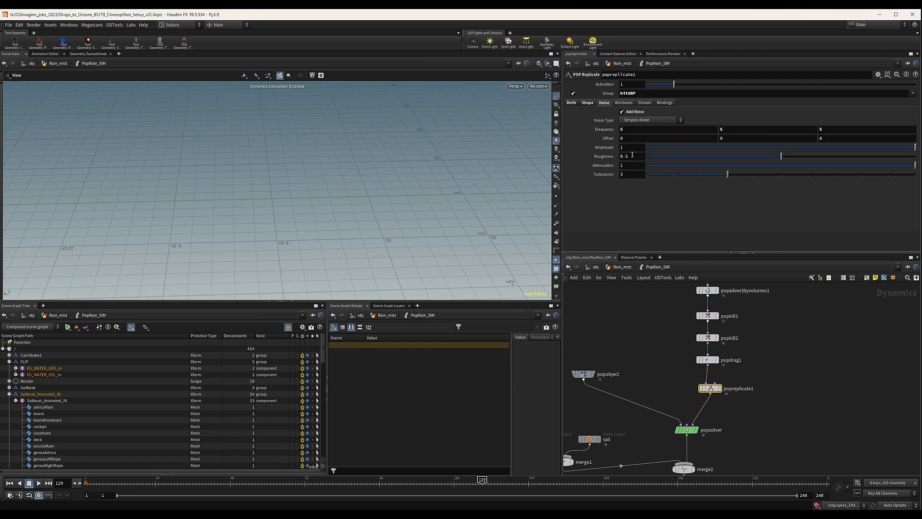
click(631, 149)
text(0.01)
key(Return)
Change popreplicate1's initial velocity mode to Set initial velocity
click(623, 102)
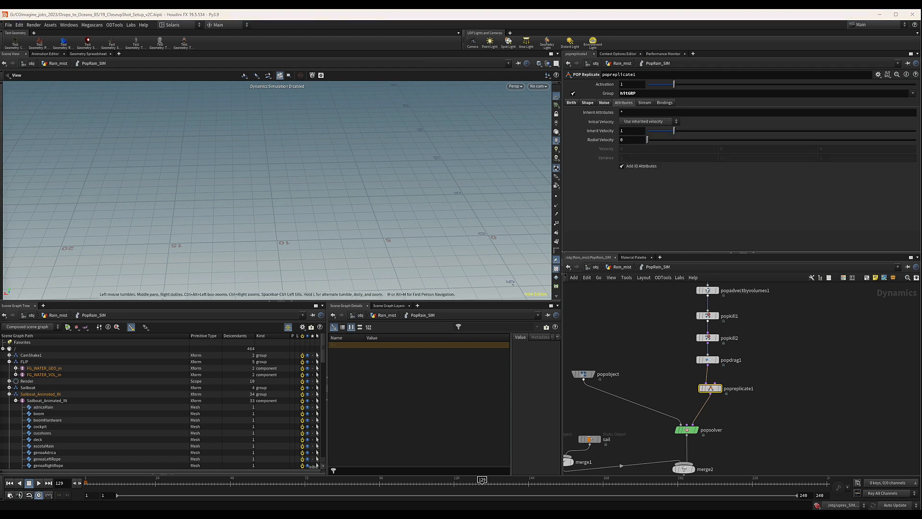
click(633, 122)
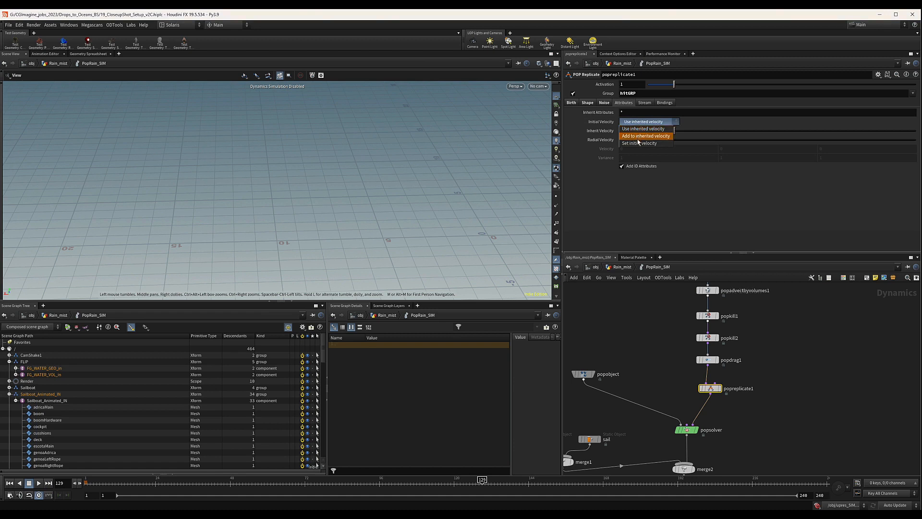
click(639, 137)
click(634, 151)
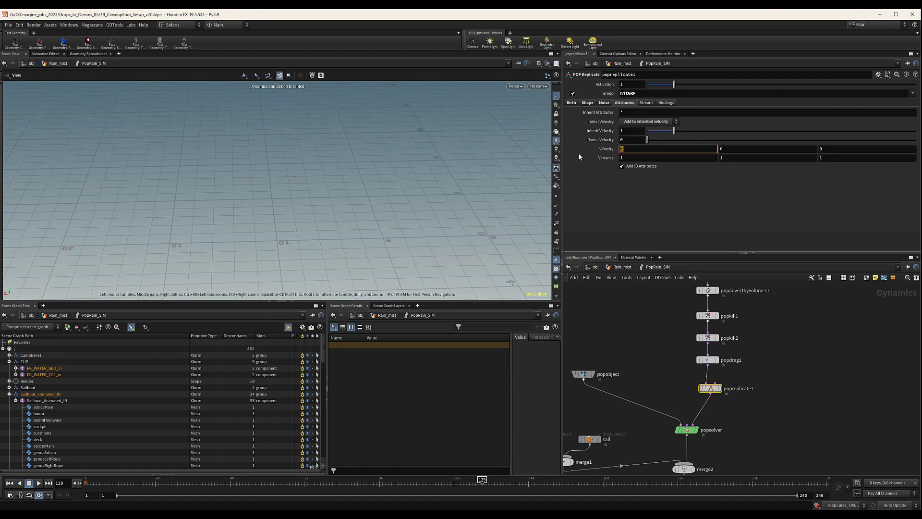
click(656, 122)
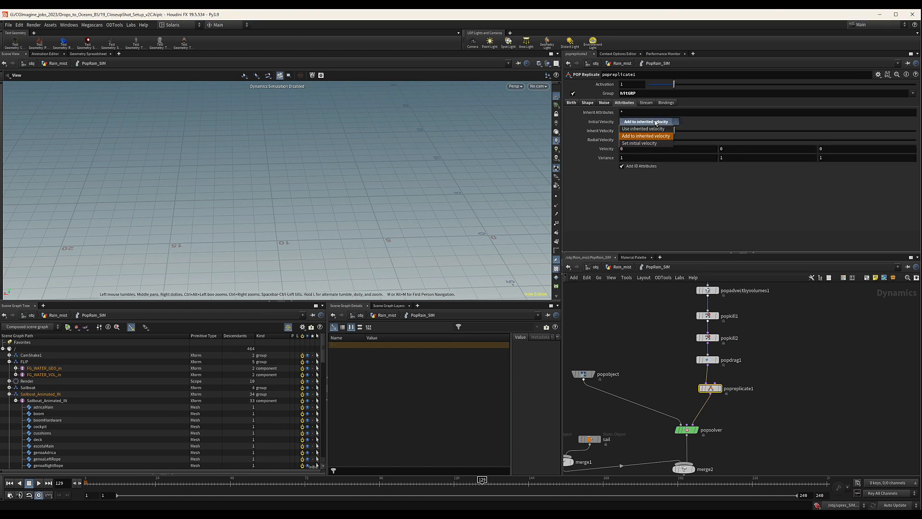
click(649, 144)
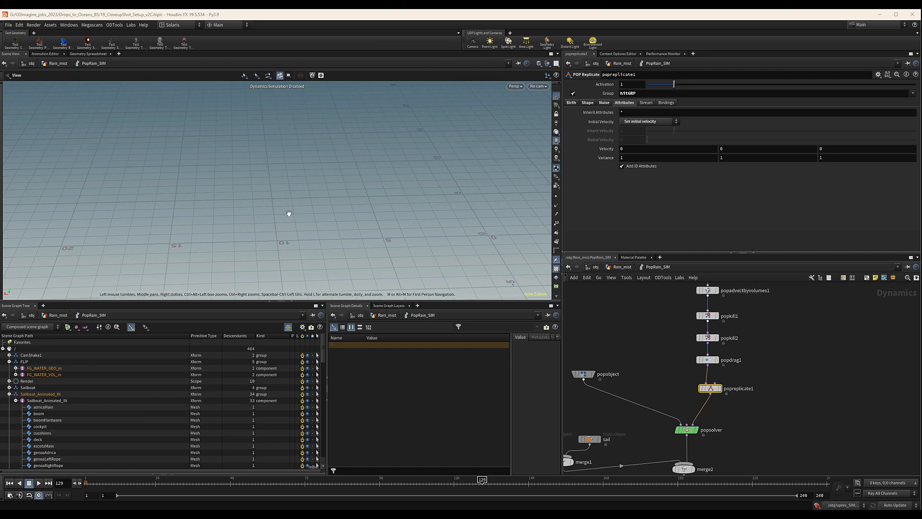
Set the replicated particles' velocity to 0.25, 0.7, 0.25 on popreplicate1
click(742, 149)
text(0.)
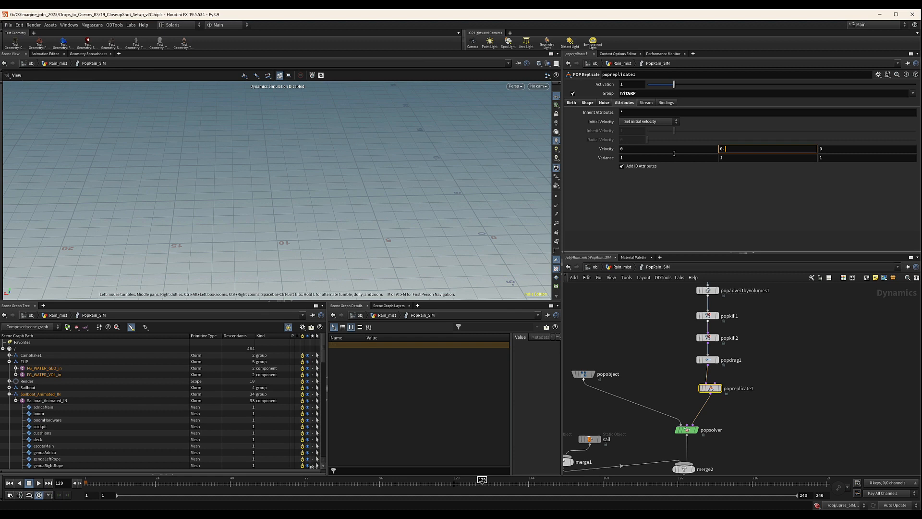
text(7)
key(Return)
click(644, 151)
text(.25)
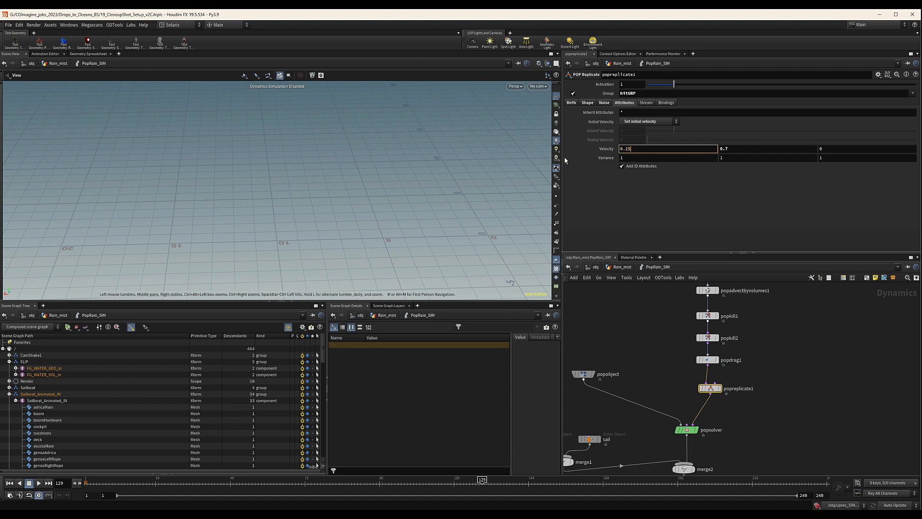
key(Tab)
key(Tab)
text(0.)
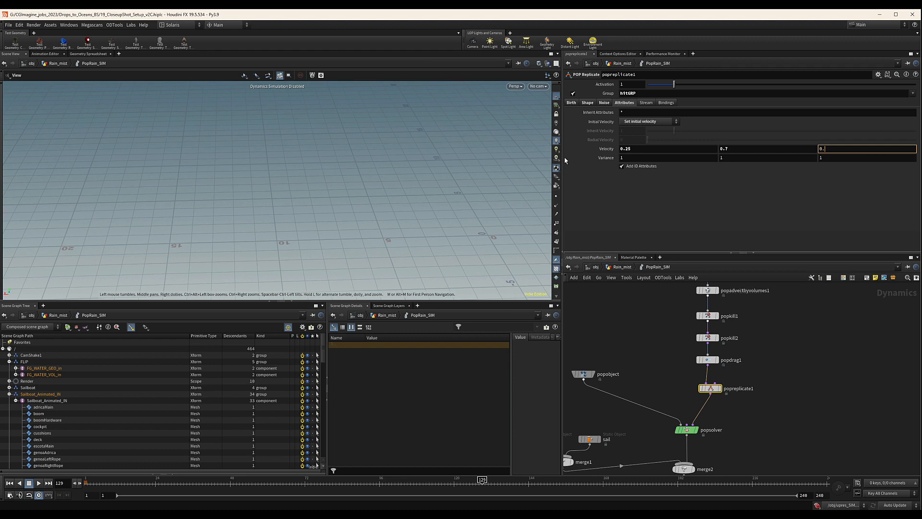
text(5)
key(Return)
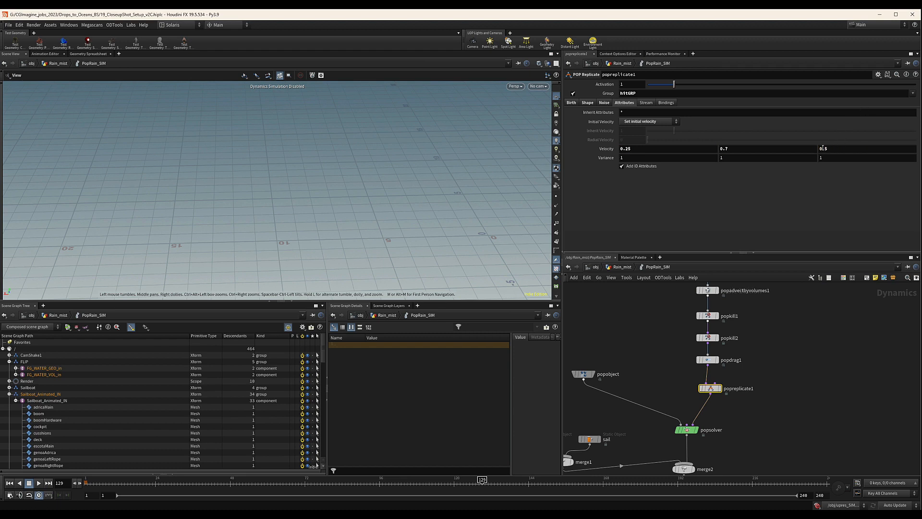
click(837, 151)
text(2)
key(Return)
Set the velocity variance of popreplicate1 to 0.4, 0.2, 0.4
text(0.4)
key(Tab)
text(.2)
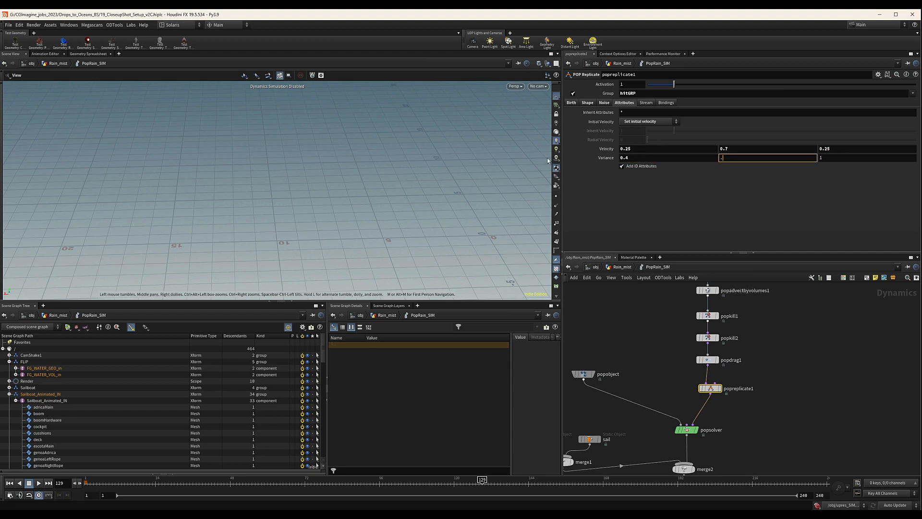
key(Tab)
text(.5)
key(Return)
double_click(823, 159)
text(4)
key(Return)
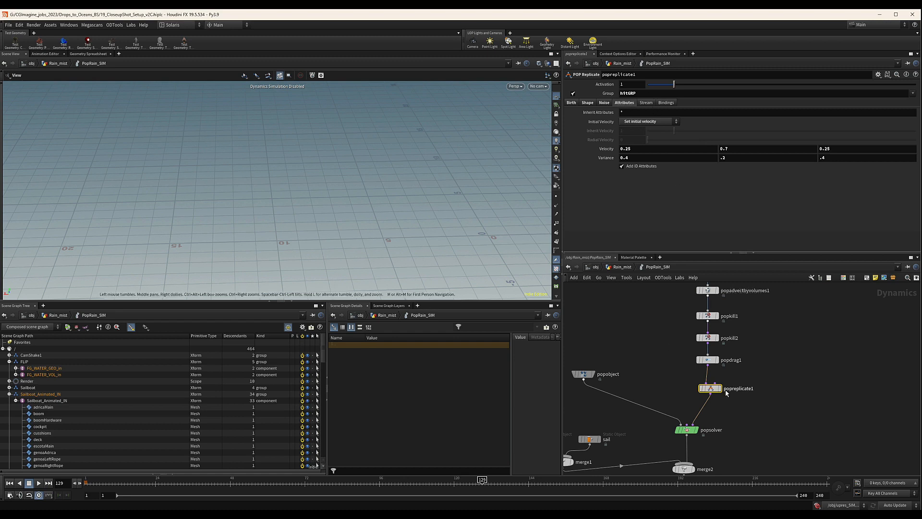
Return the timeline to frame 1 with the rain simulation network in view
drag(760, 372, 671, 400)
middle_drag(831, 393, 814, 410)
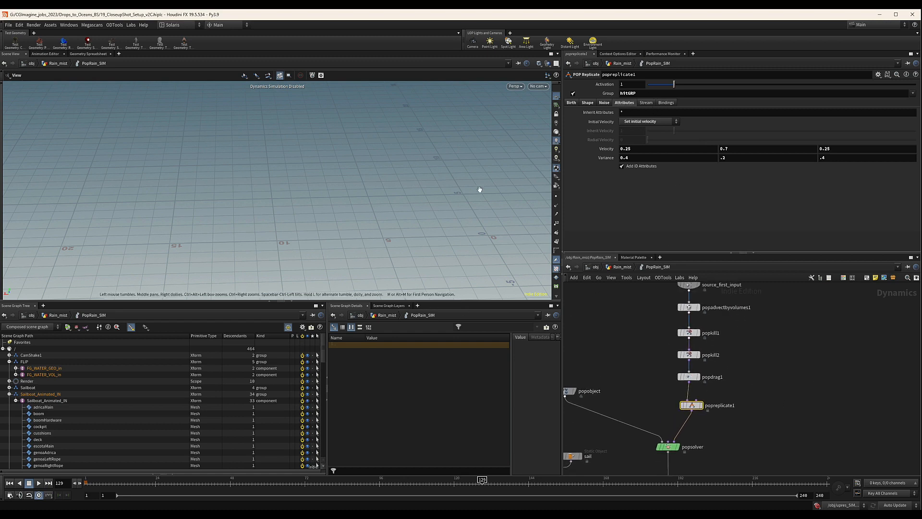
scroll(806, 411, down, 3)
middle_drag(806, 411, 785, 331)
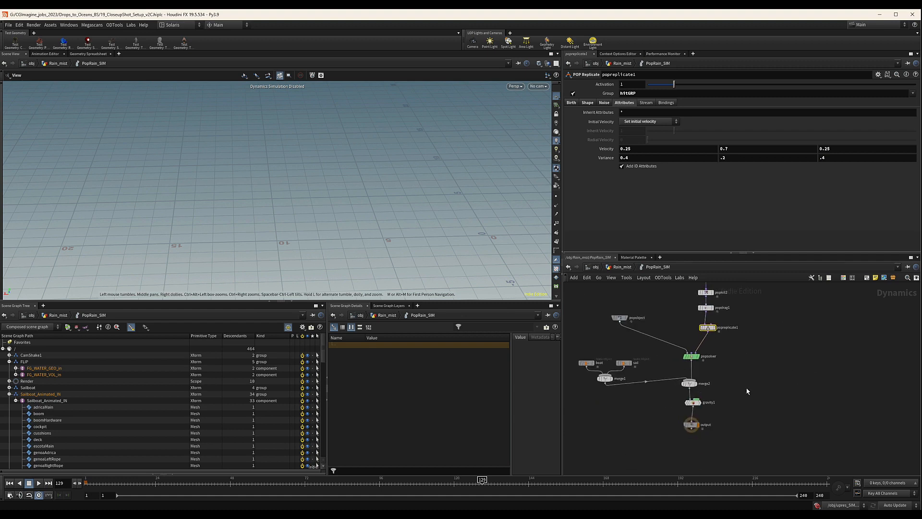
scroll(739, 393, up, 3)
middle_drag(692, 402, 754, 404)
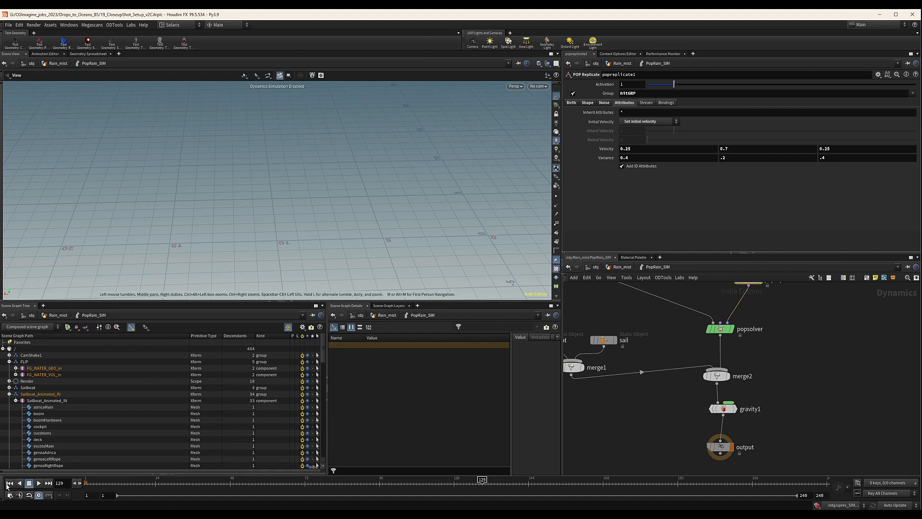
click(87, 482)
scroll(668, 408, down, 4)
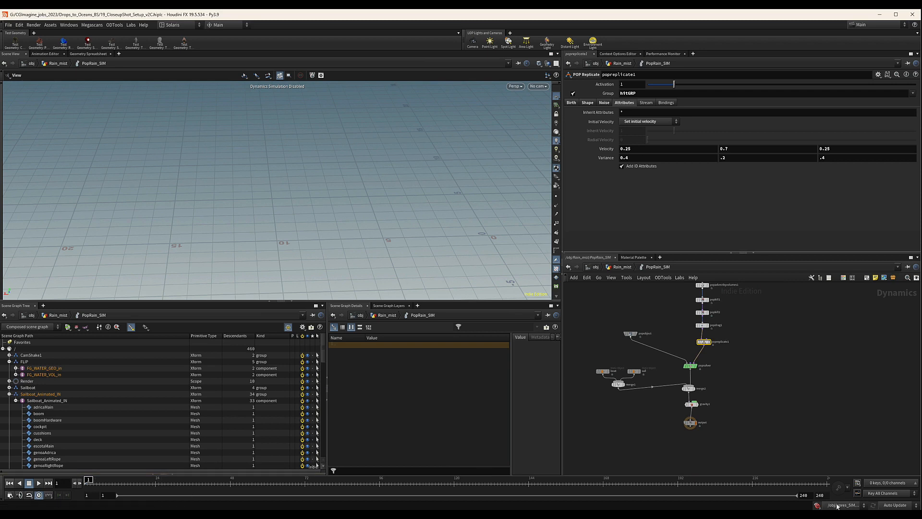
Review the replicate, solver and collision nodes of the rain simulation and return to the Rain_mist network
middle_drag(783, 305, 738, 357)
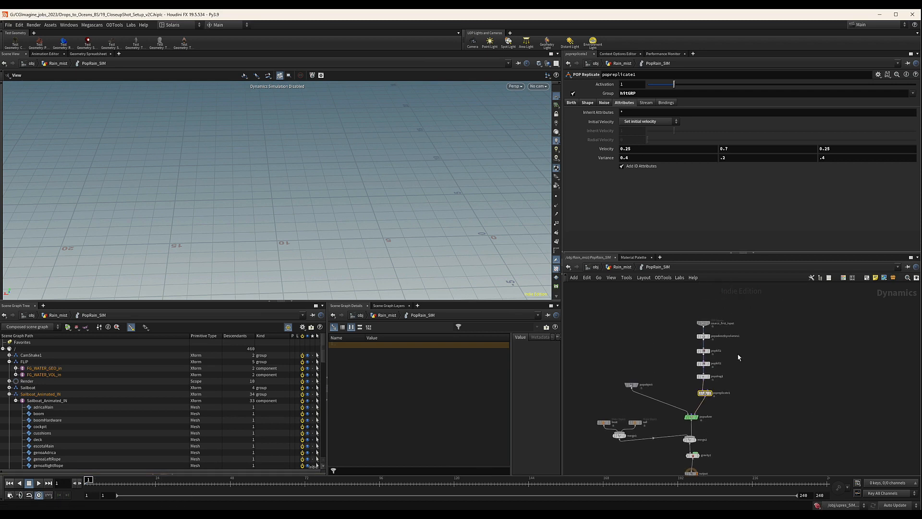
scroll(721, 323, up, 5)
scroll(742, 389, down, 3)
middle_drag(742, 389, 739, 337)
middle_drag(746, 449, 753, 374)
middle_drag(730, 434, 788, 395)
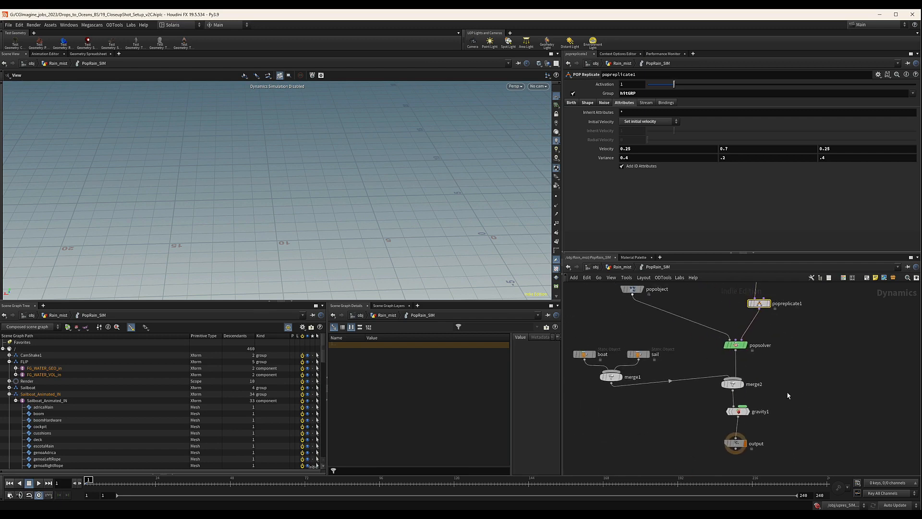
click(622, 266)
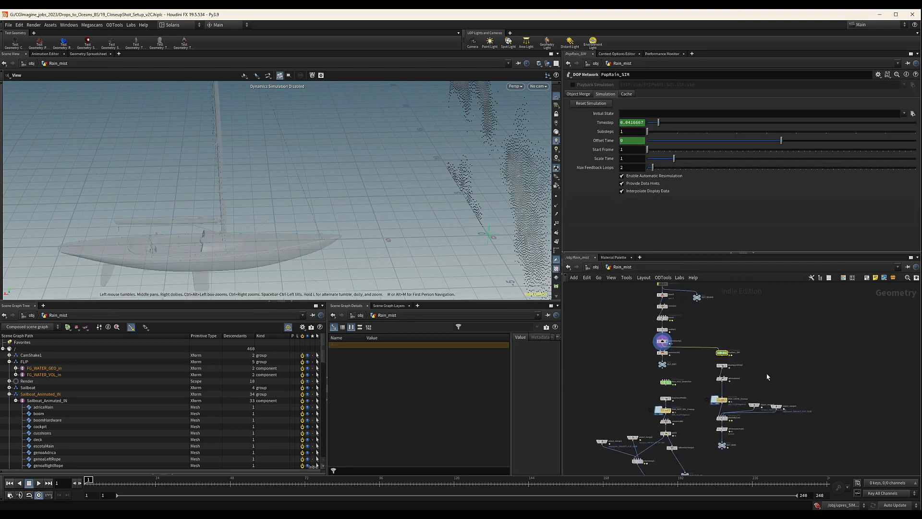
middle_drag(782, 382, 780, 373)
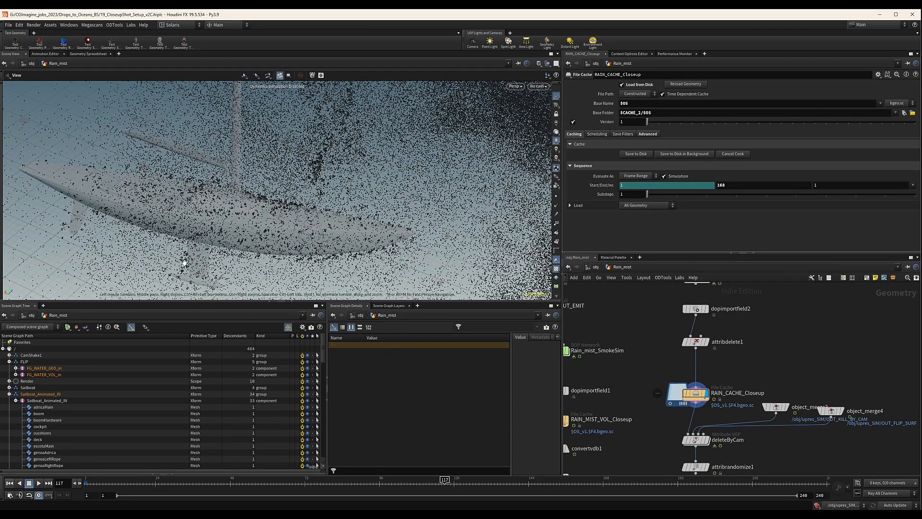
Inspect the cached rain particles around the boat and look through the Cam_Closeup_Shot3 camera
mouse_move(327, 208)
mouse_down()
mouse_move(216, 211)
mouse_move(313, 211)
mouse_up()
right_drag(313, 211, 335, 234)
drag(336, 235, 361, 194)
right_drag(361, 194, 359, 177)
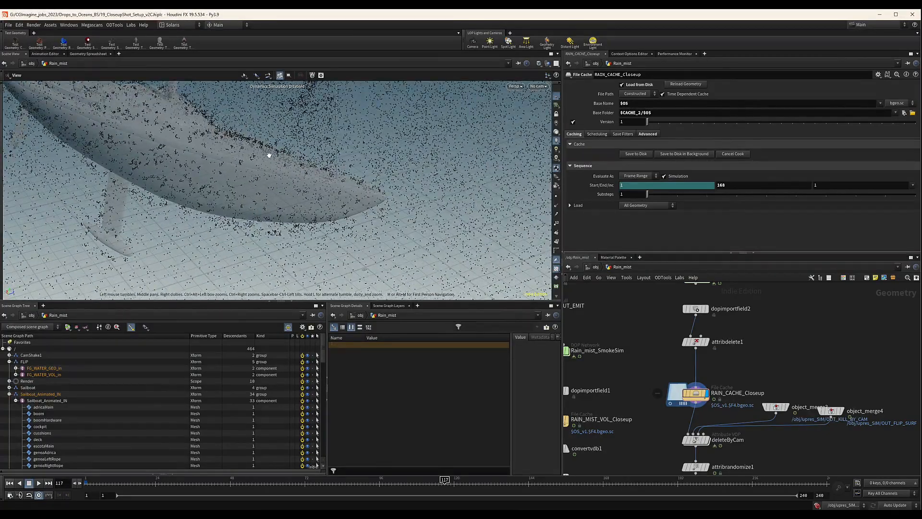
drag(268, 154, 286, 214)
drag(391, 233, 402, 160)
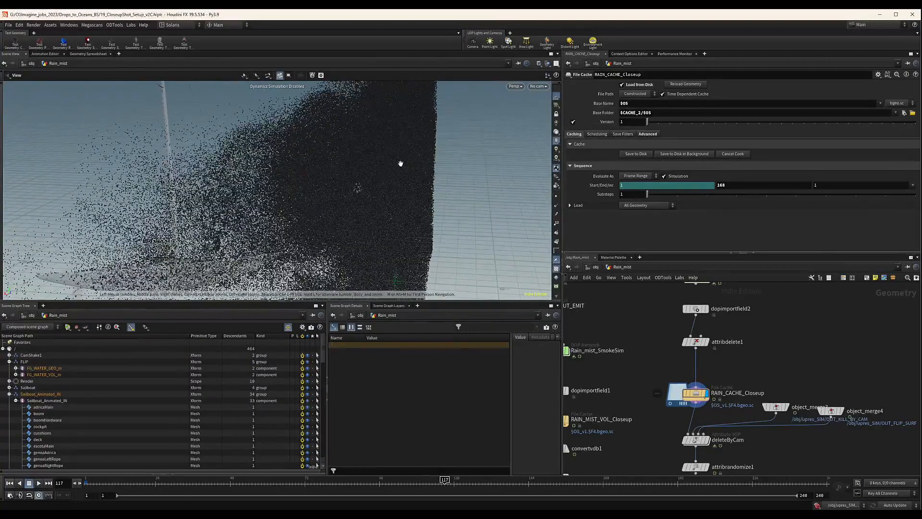
click(538, 86)
click(546, 121)
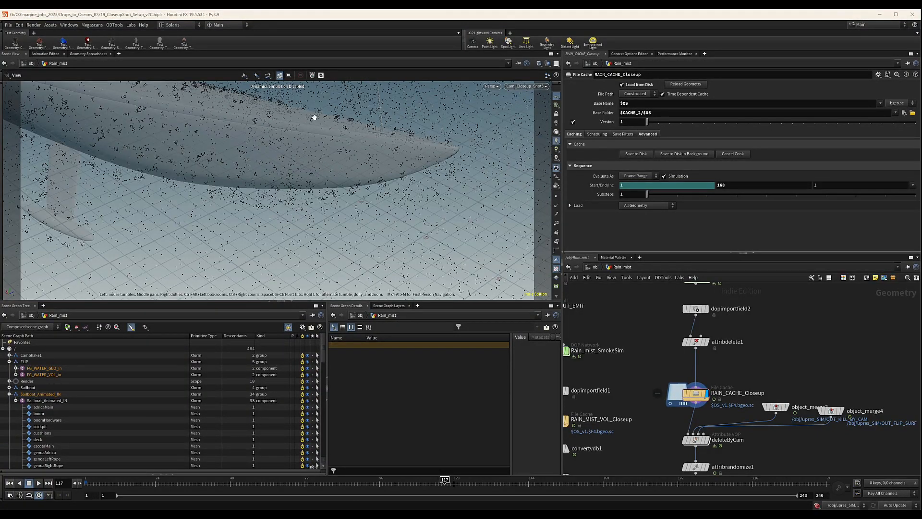
Set the minimum pscale value of attribrandomize1, below deleteByCam, to 0.0018
middle_drag(831, 346, 817, 270)
click(717, 395)
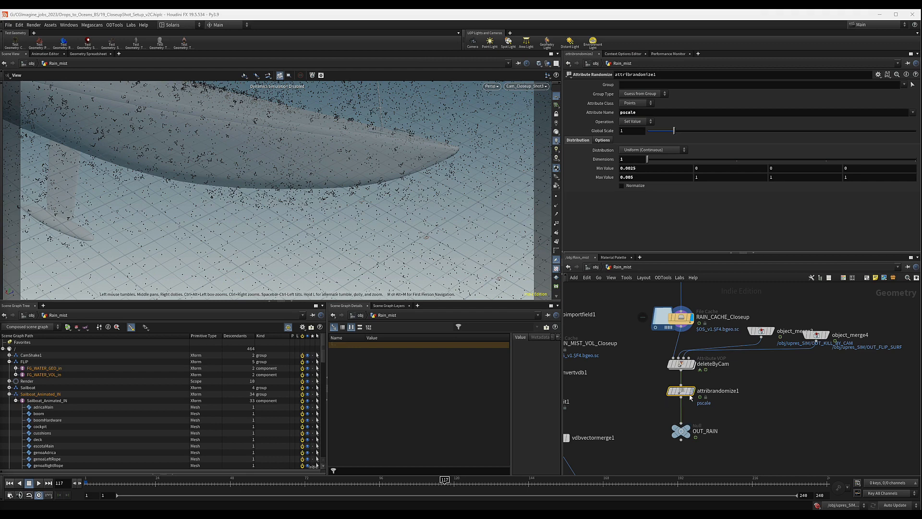
drag(690, 392, 715, 404)
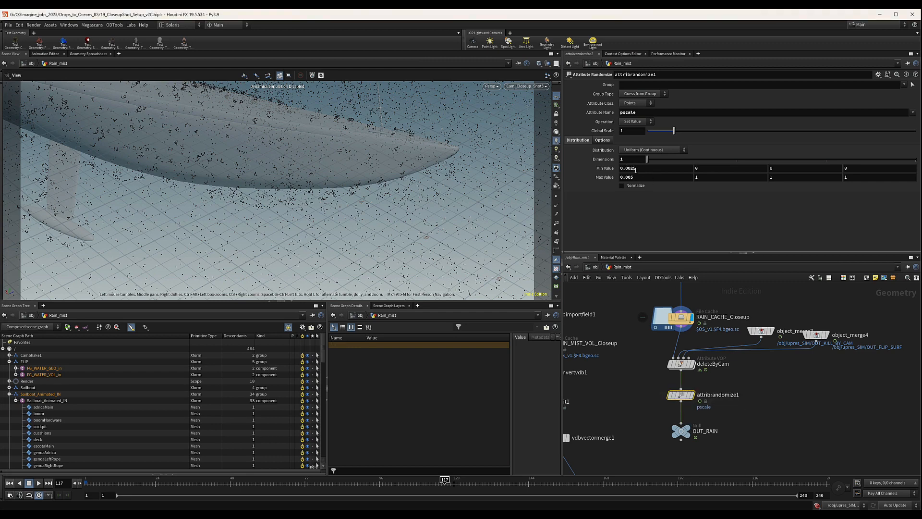
drag(636, 169, 630, 168)
click(756, 421)
drag(640, 168, 629, 168)
scroll(751, 399, down, 2)
mouse_move(751, 398)
middle_down()
mouse_move(749, 420)
mouse_move(750, 391)
middle_up()
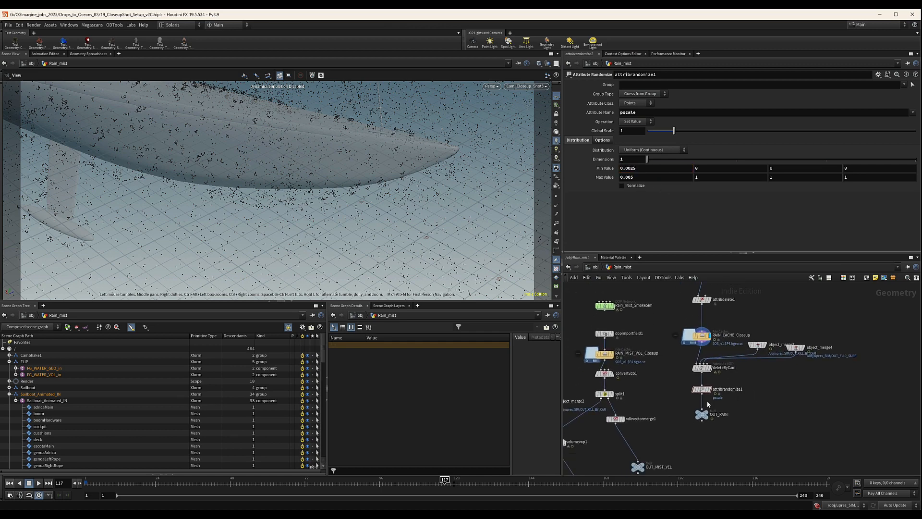
scroll(707, 401, up, 3)
click(703, 386)
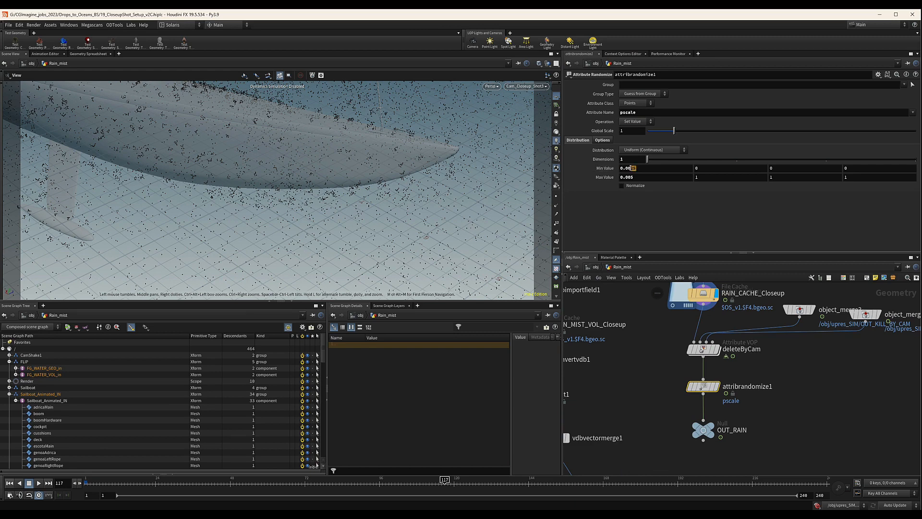
click(634, 168)
key(Return)
Set the maximum pscale value of attribrandomize1 to 0.004 and check the node's information
click(632, 178)
text(4)
key(Return)
middle_click(704, 386)
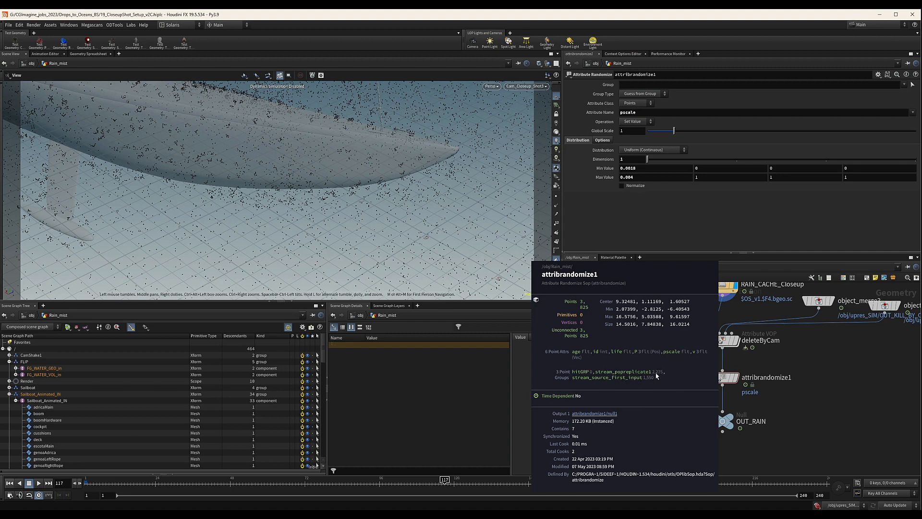
scroll(735, 380, up, 1)
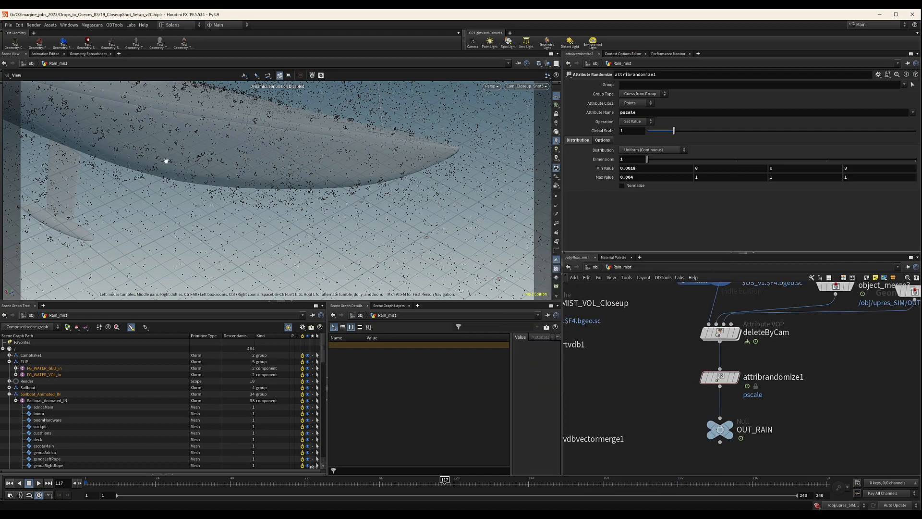
Switch to the stage network and move the RAIN_MIST network box with its merge to the opposite side of the main node stream
drag(352, 137, 385, 197)
scroll(715, 382, down, 6)
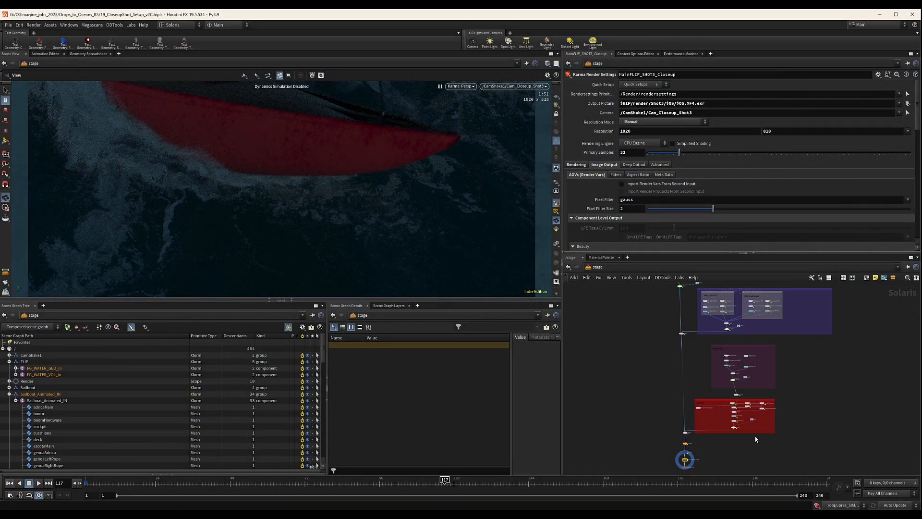
middle_drag(665, 381, 668, 396)
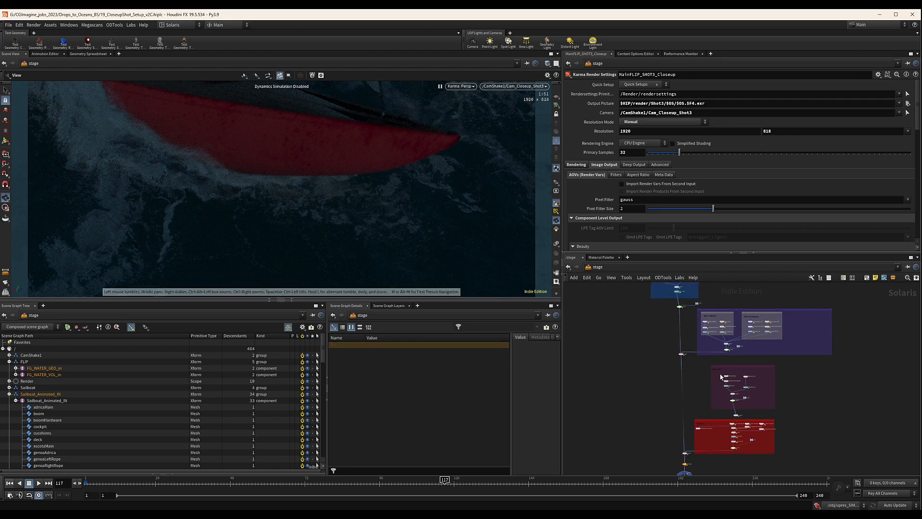
middle_drag(721, 377, 734, 355)
drag(756, 343, 663, 339)
scroll(746, 383, up, 3)
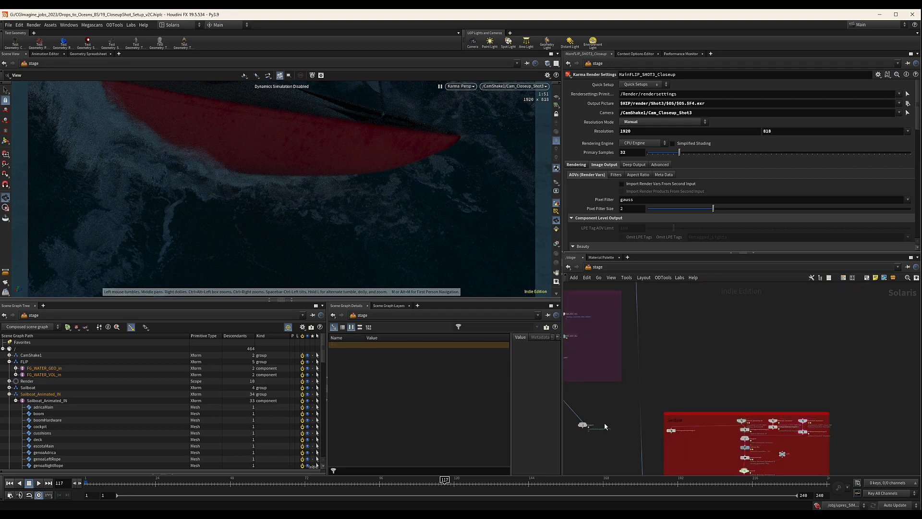
middle_drag(604, 422, 707, 311)
scroll(802, 382, down, 1)
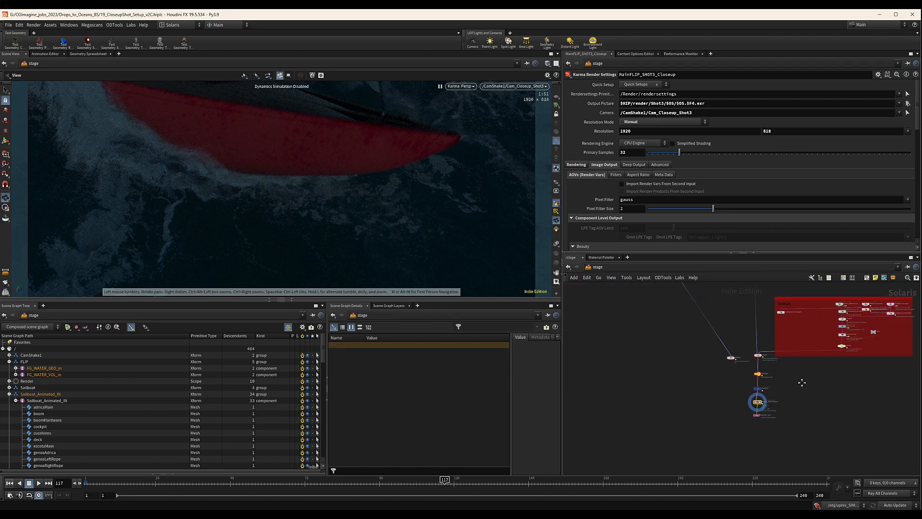
Rename the MainFLIP_SHOT3_Closeup Karma Render Settings node to RAIN_SHOT3_Closeup
scroll(759, 384, up, 6)
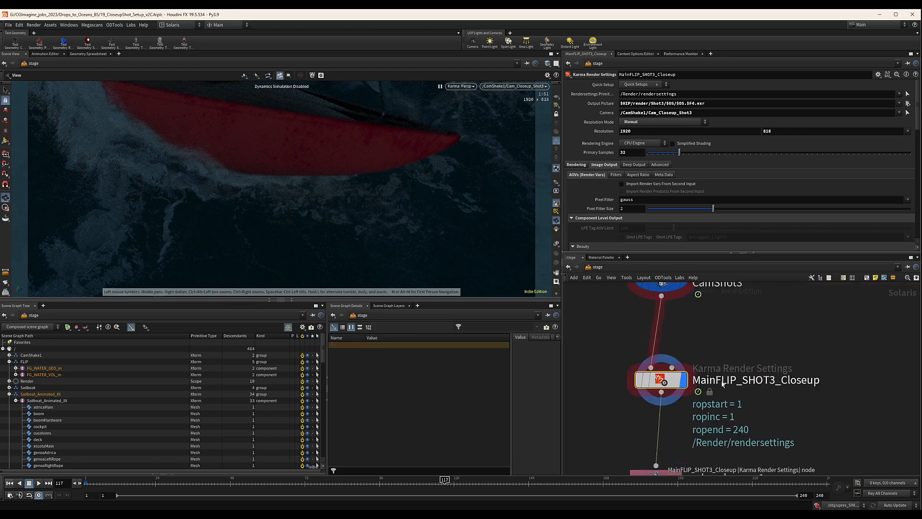
double_click(724, 383)
drag(738, 380, 692, 380)
text(R)
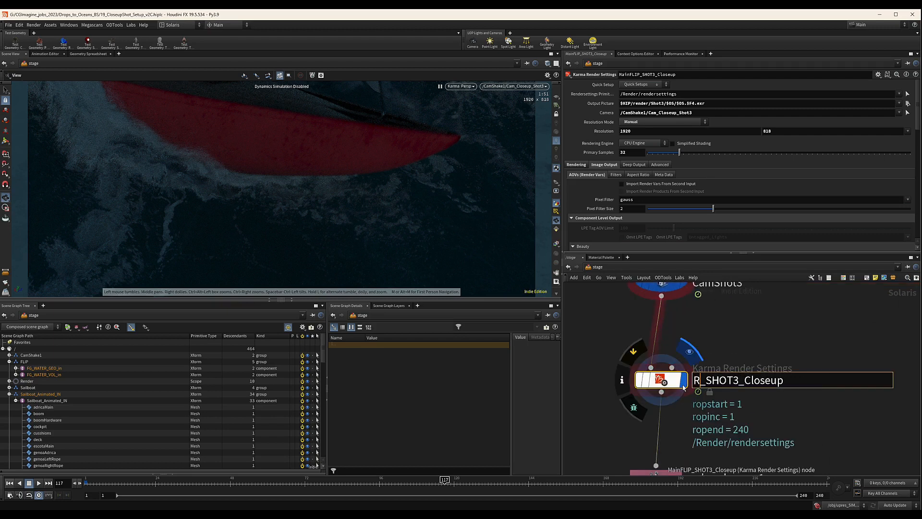
text(AIN)
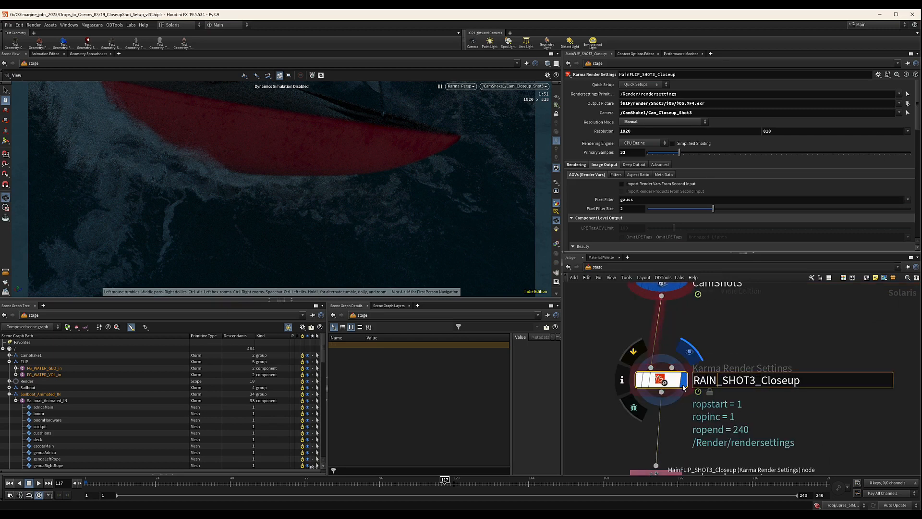
key(Return)
Rewire the SailBoat branch into merge12 and connect merge12 to domelight1 in place of the main stream's merge
scroll(640, 405, down, 2)
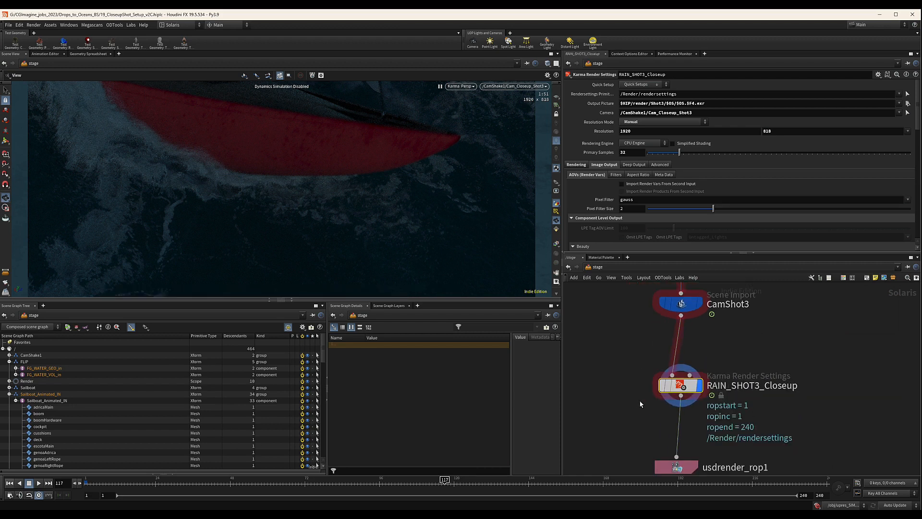
scroll(778, 393, down, 3)
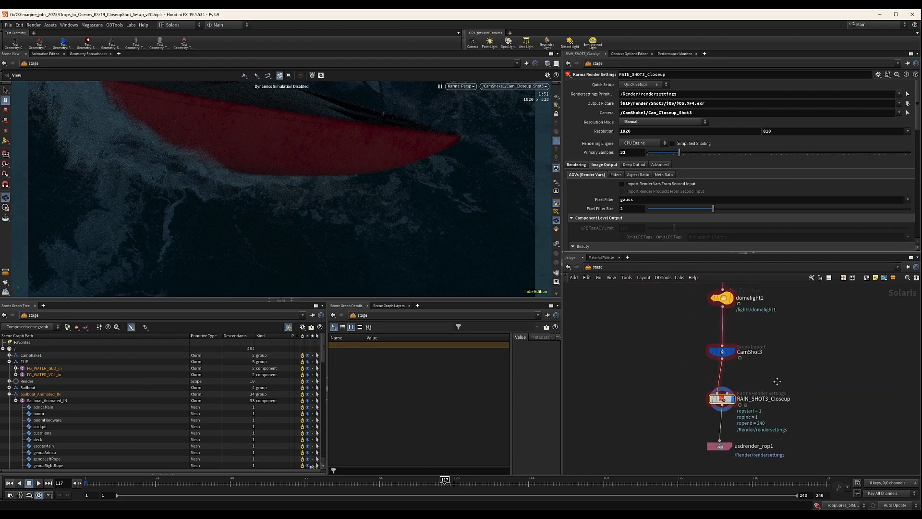
scroll(802, 338, down, 1)
middle_drag(798, 350, 797, 372)
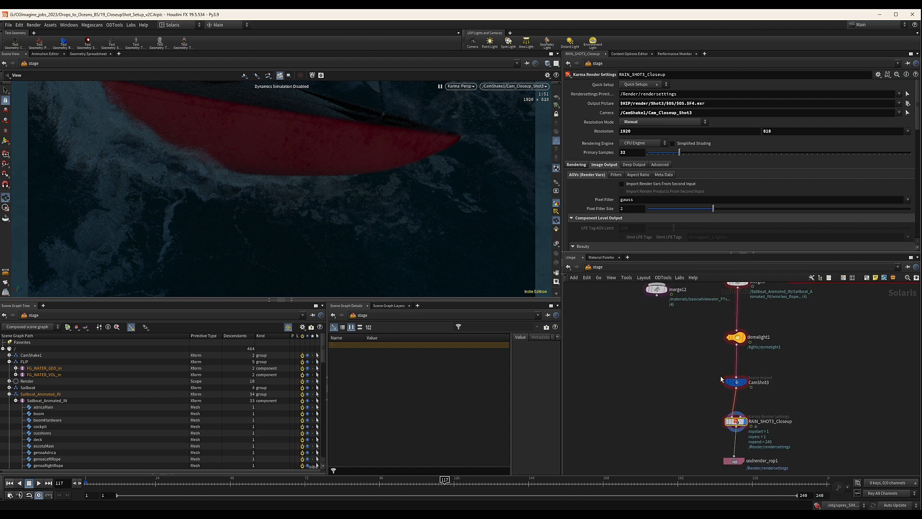
scroll(779, 406, down, 3)
scroll(731, 386, up, 2)
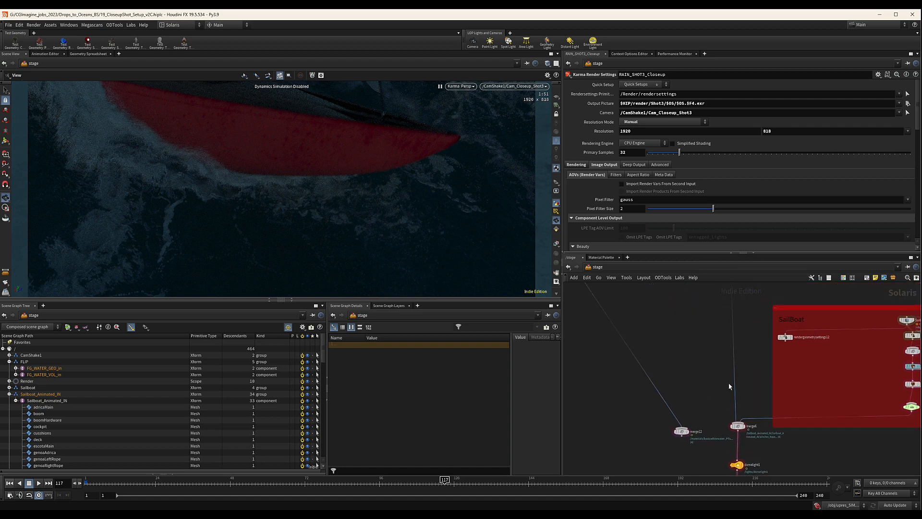
drag(746, 419, 687, 429)
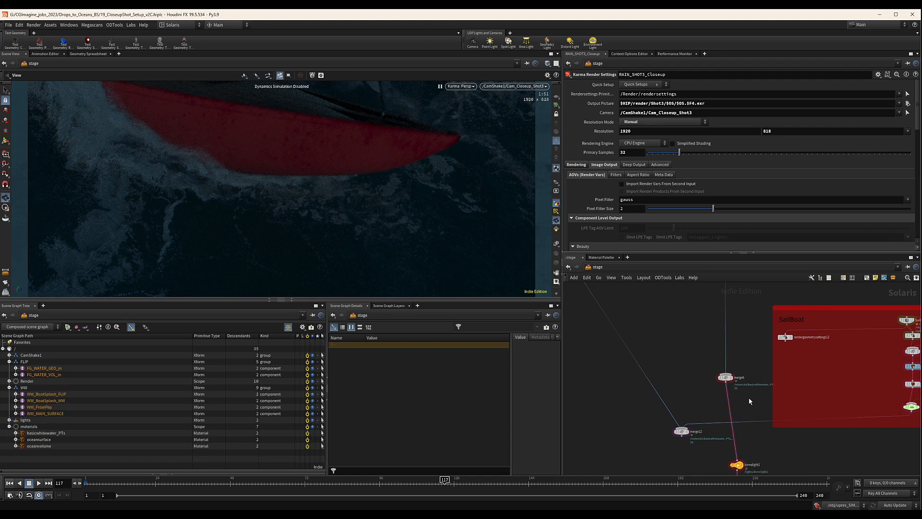
mouse_move(751, 398)
mouse_down()
mouse_move(700, 434)
mouse_move(737, 460)
mouse_up()
Tidy the rewired node layout and bypass the SailBoat branch's two material nodes below merge10
scroll(720, 432, down, 4)
drag(689, 332, 727, 353)
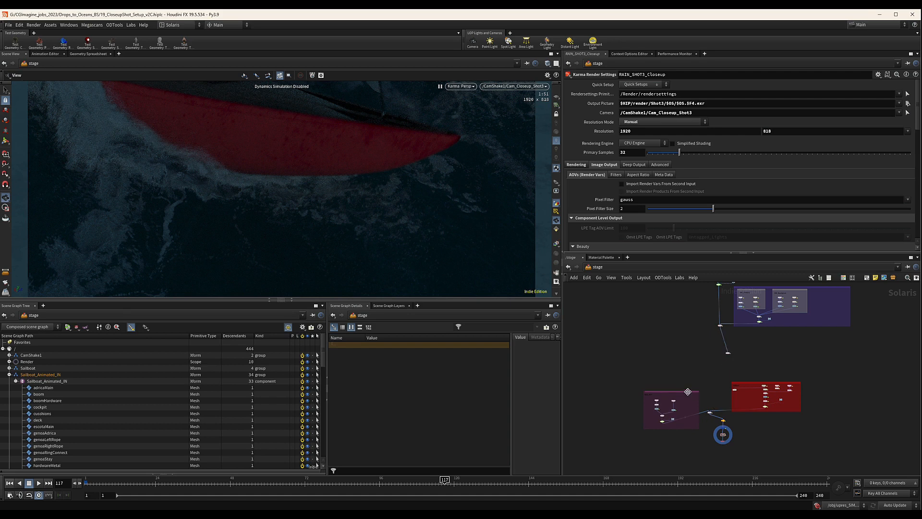
drag(686, 393, 739, 432)
scroll(759, 398, up, 8)
click(712, 390)
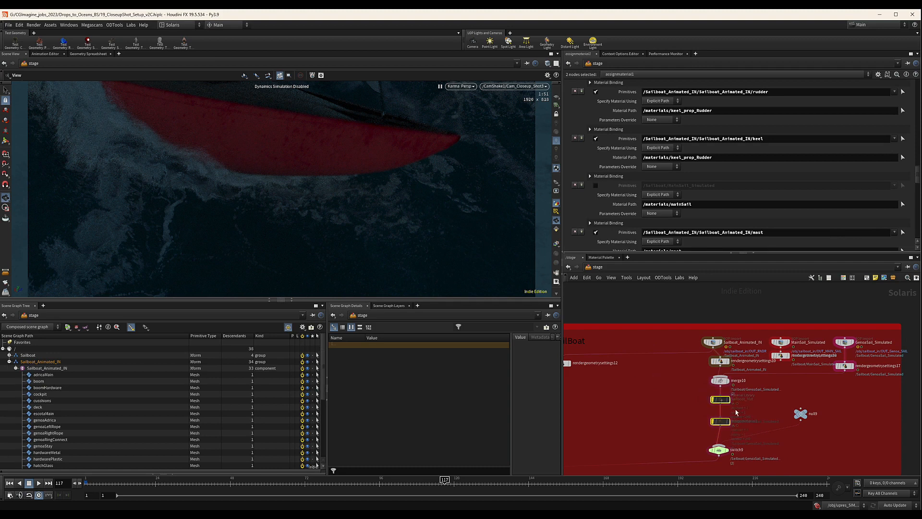
Set Holdout Mode to Matte on the render geometry settings nodes of Sailboat_Animated_IN and GenoaSail_Simulated
click(723, 361)
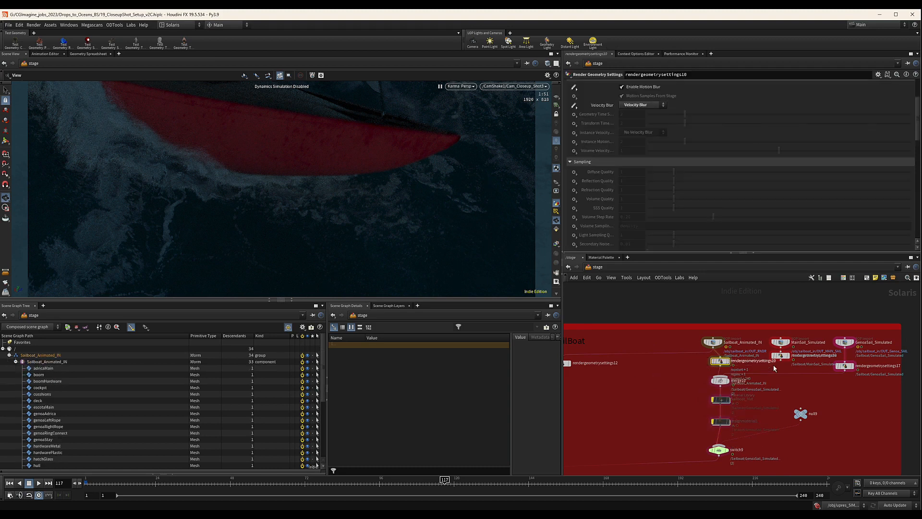
shift+click(845, 366)
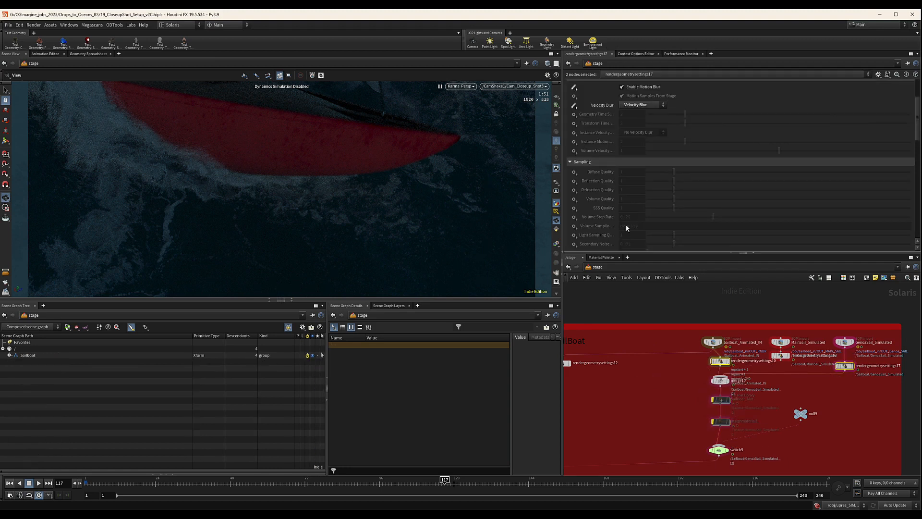
scroll(622, 158, down, 5)
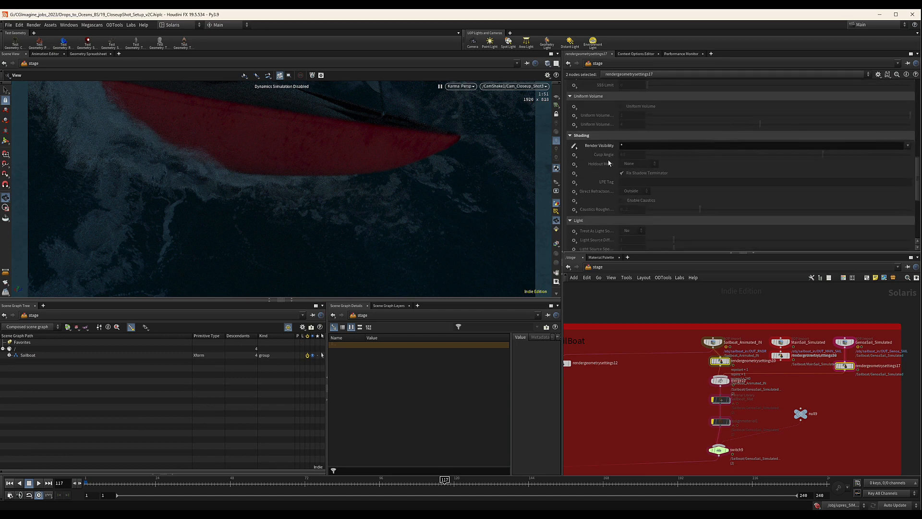
click(574, 164)
click(591, 174)
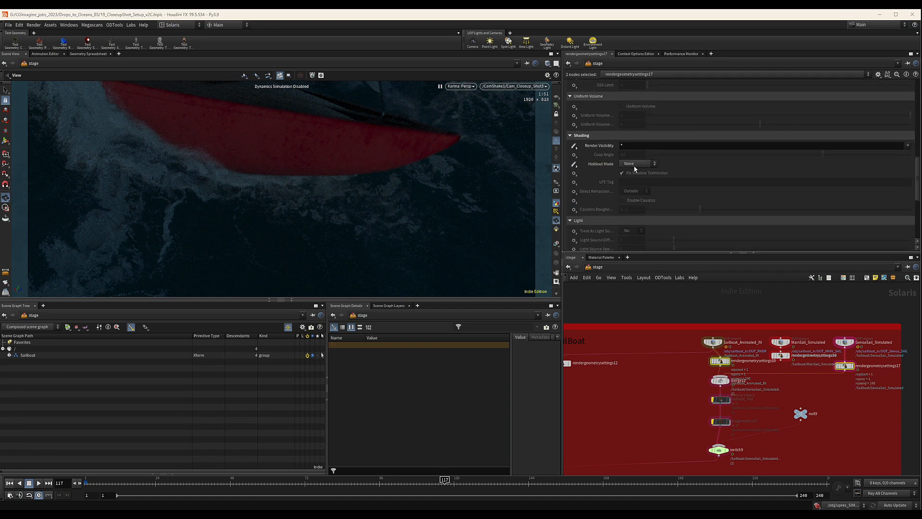
click(637, 164)
click(637, 177)
Examine the import settings of RAIN_PARTICLES and RAIN_MIST_VOL in the RAIN_MIST network box
scroll(701, 395, down, 5)
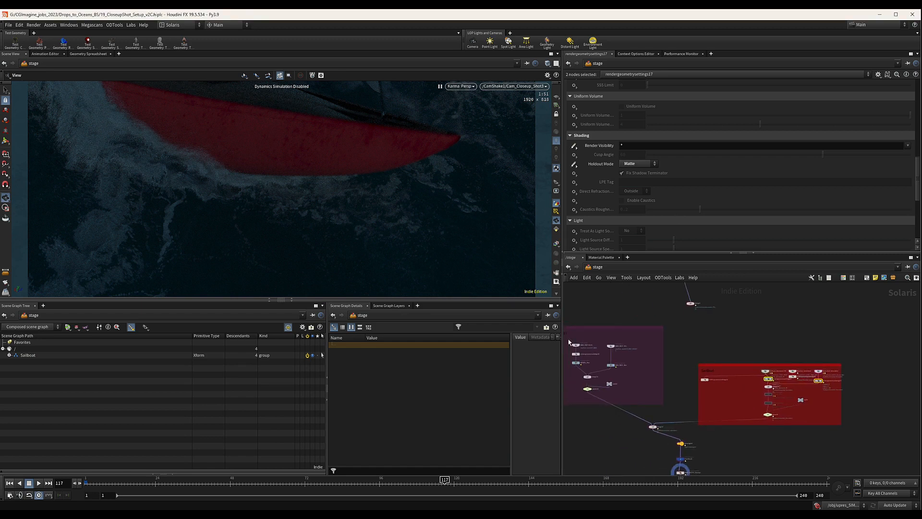
middle_drag(669, 416, 731, 403)
scroll(749, 402, down, 1)
scroll(666, 332, up, 6)
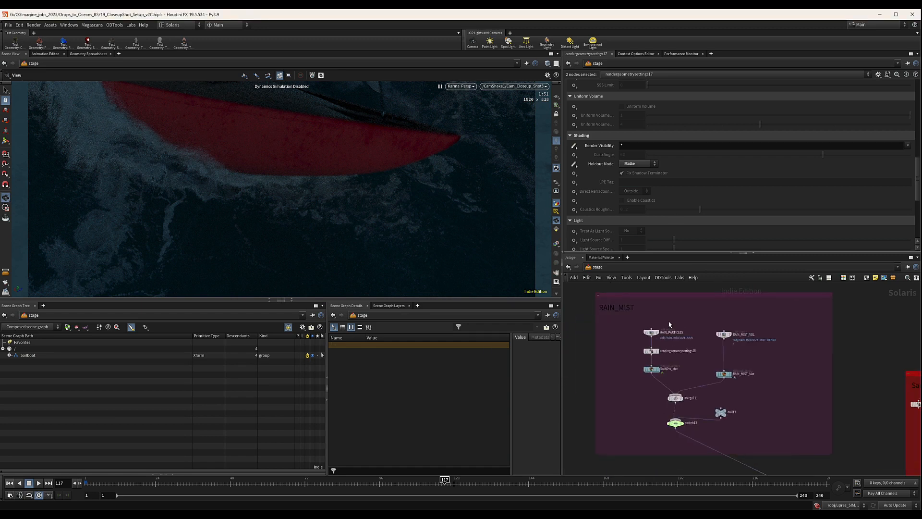
scroll(677, 341, up, 2)
click(637, 333)
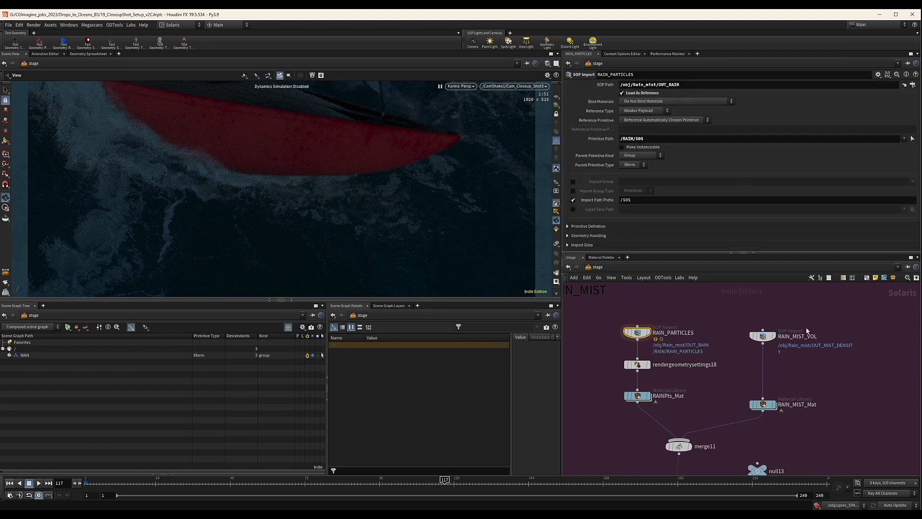
click(763, 335)
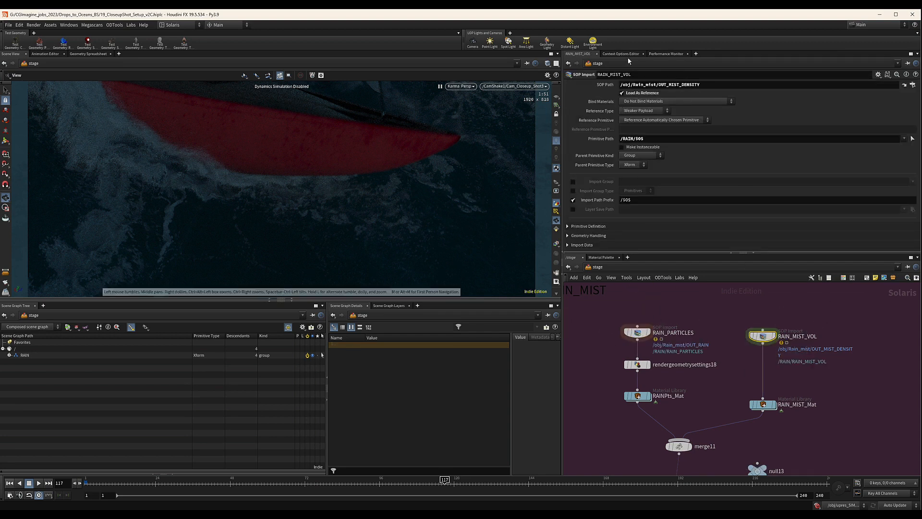
Set Select Input on switch13 in the RAIN_MIST box to 0 to pass the merged rain through
scroll(763, 351, down, 3)
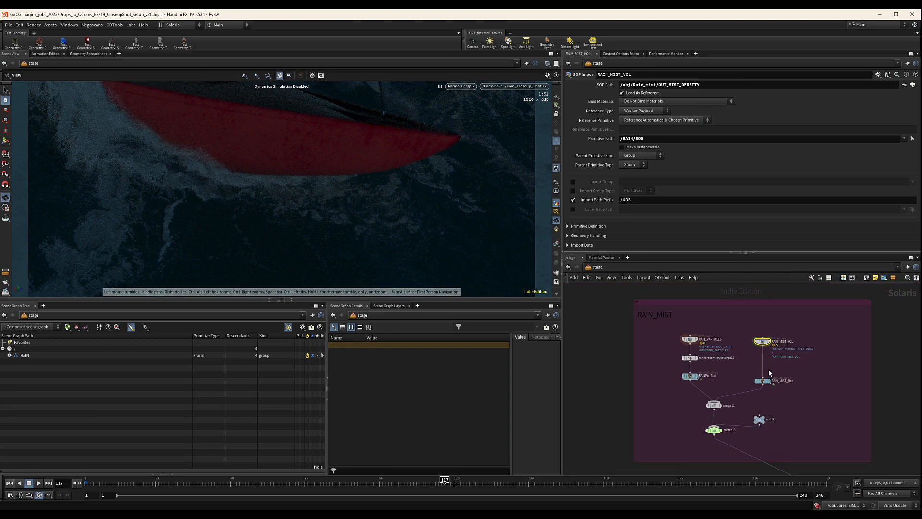
scroll(758, 379, down, 3)
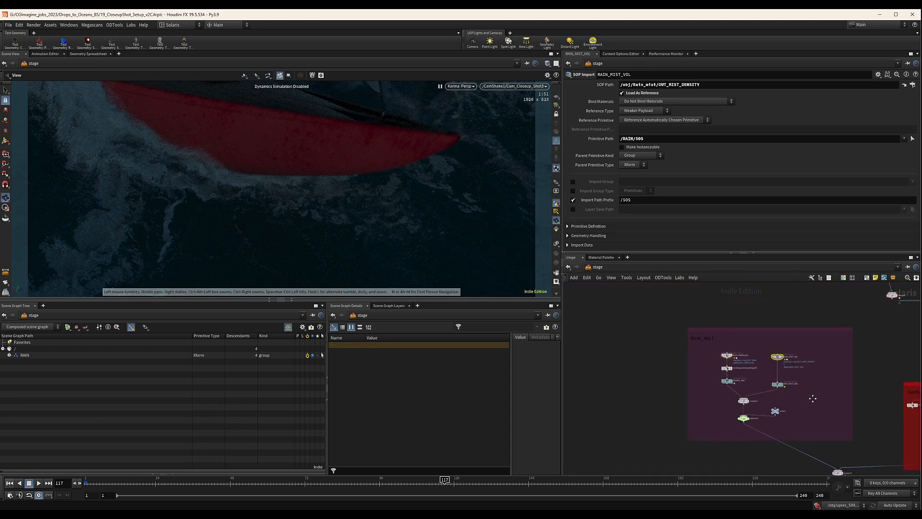
scroll(749, 370, down, 1)
scroll(748, 382, up, 4)
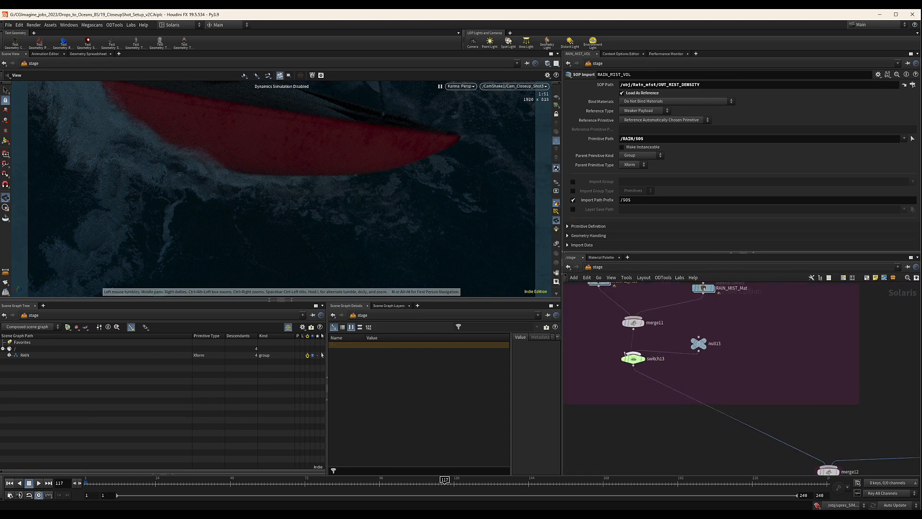
click(633, 359)
drag(673, 94, 647, 94)
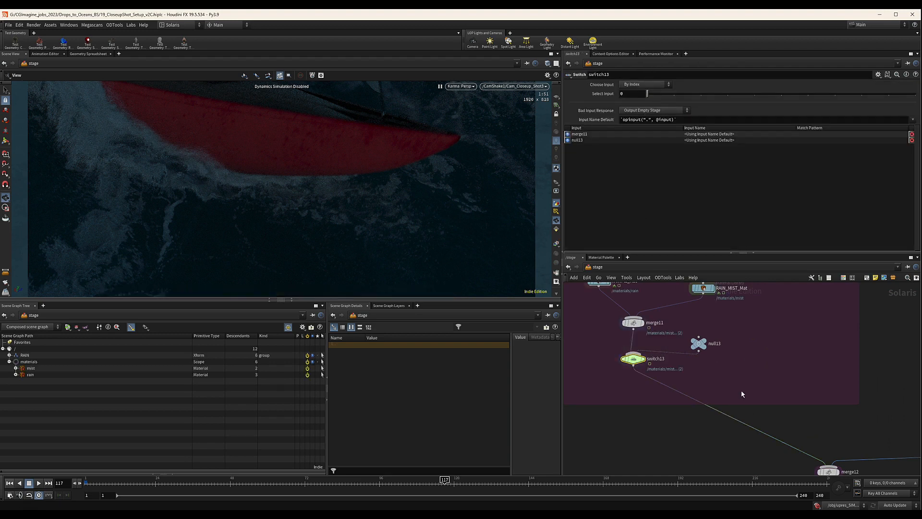
Switch the RAIN_SHOT3_Closeup render settings to the XPU engine and show its sampling settings
scroll(738, 349, down, 3)
middle_drag(769, 435, 742, 373)
scroll(742, 373, up, 4)
click(698, 340)
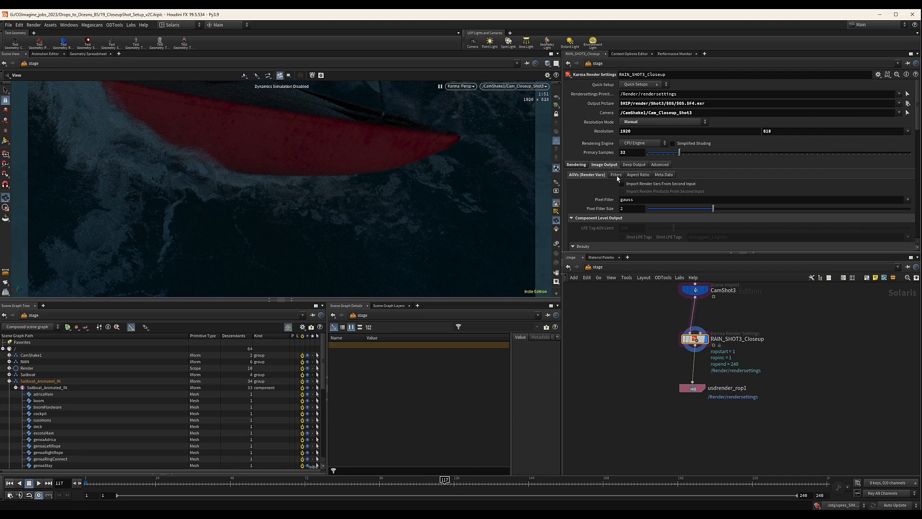
click(640, 145)
click(640, 153)
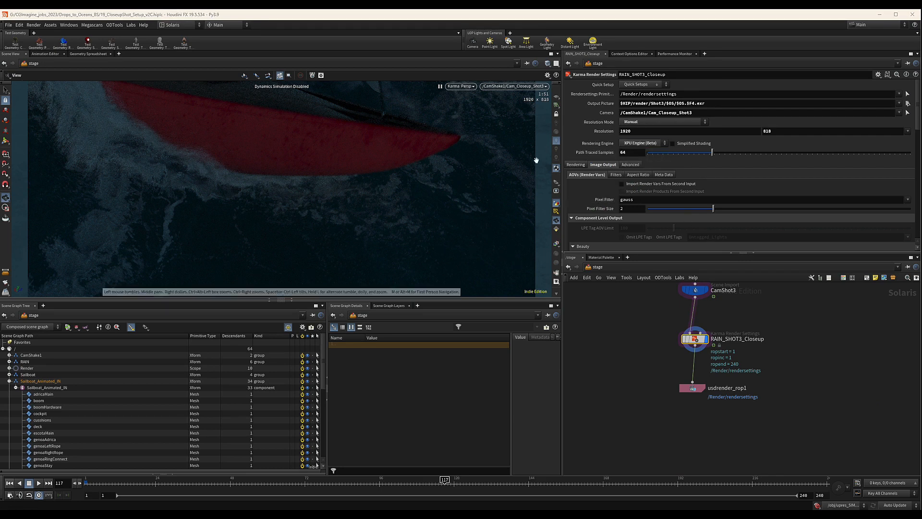
scroll(795, 334, down, 3)
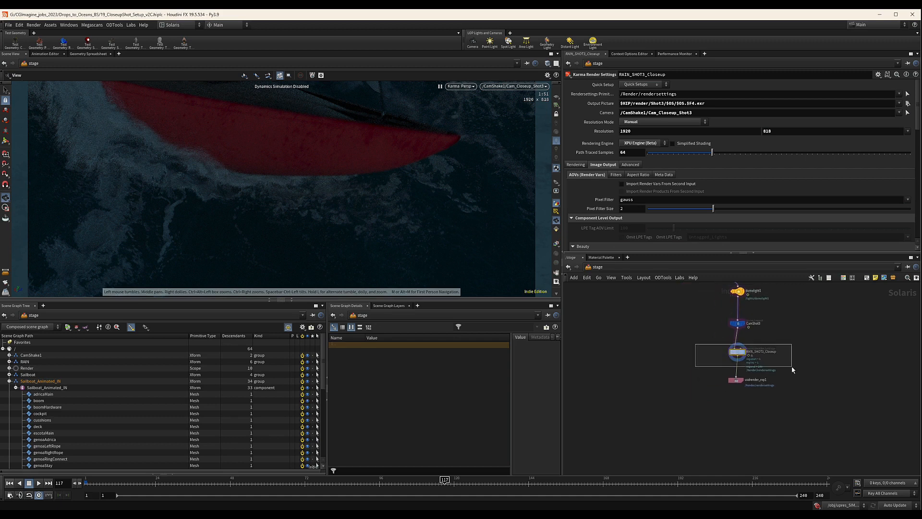
click(615, 177)
click(592, 175)
click(576, 165)
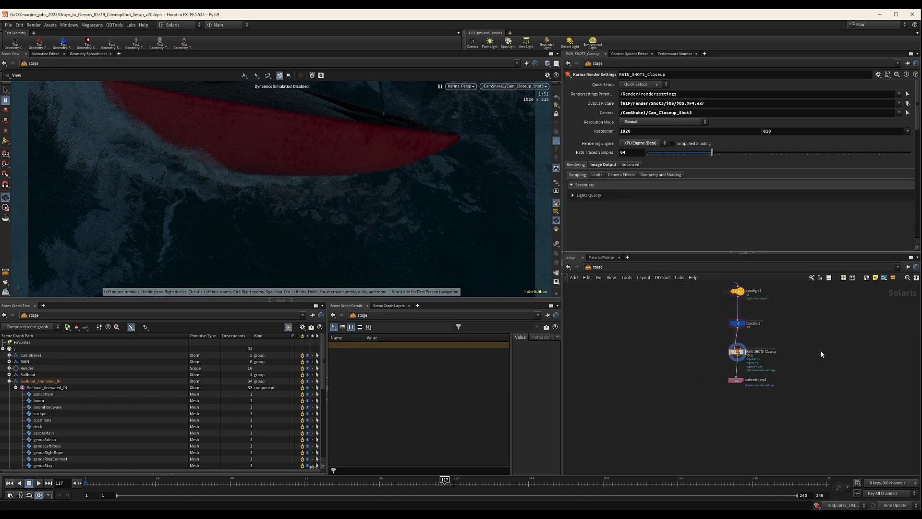
Restart and pause the Karma viewport render of the closeup, and view the scene in Houdini GL
click(471, 87)
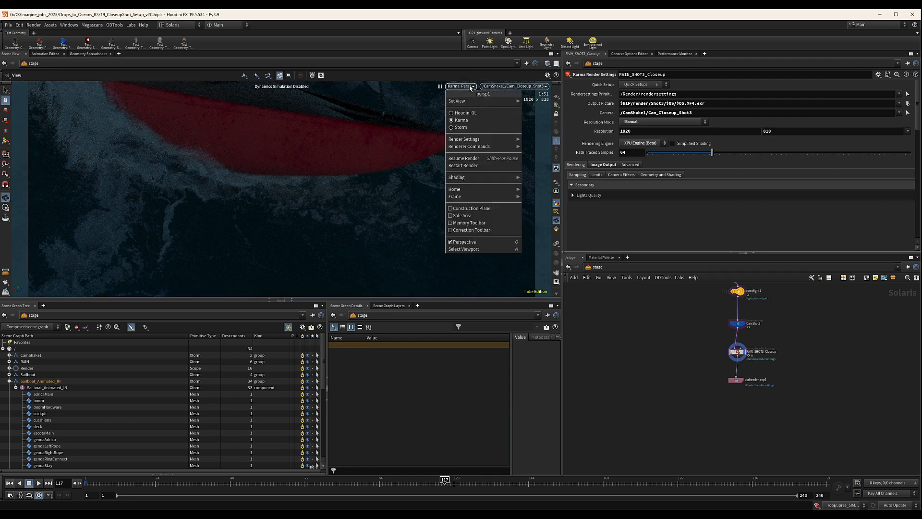
click(475, 168)
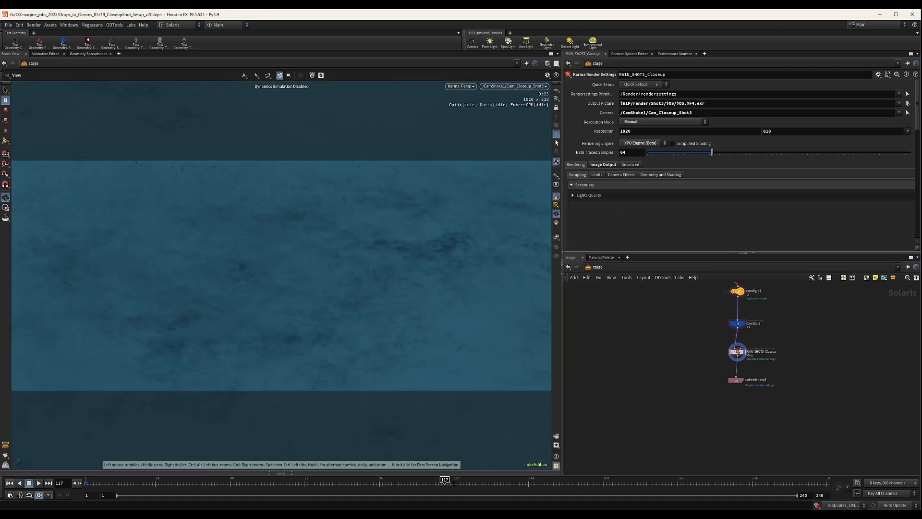
click(460, 86)
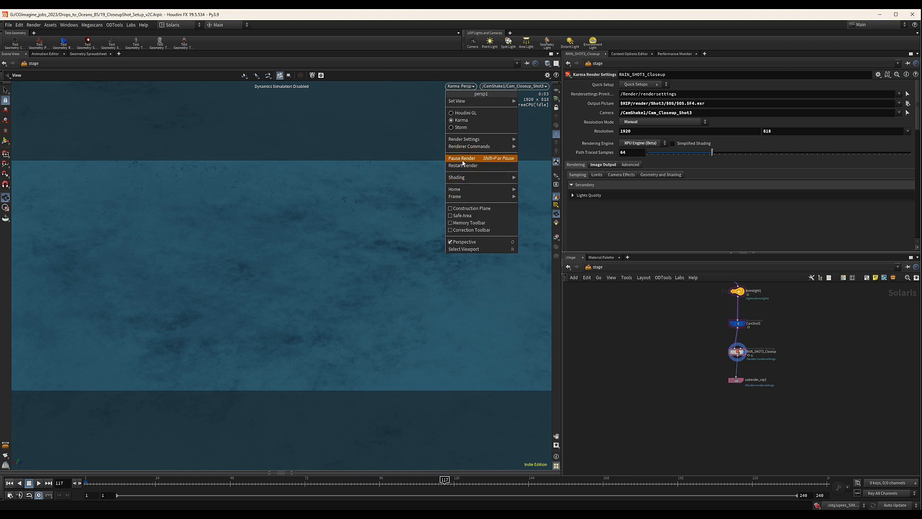
click(463, 162)
click(463, 87)
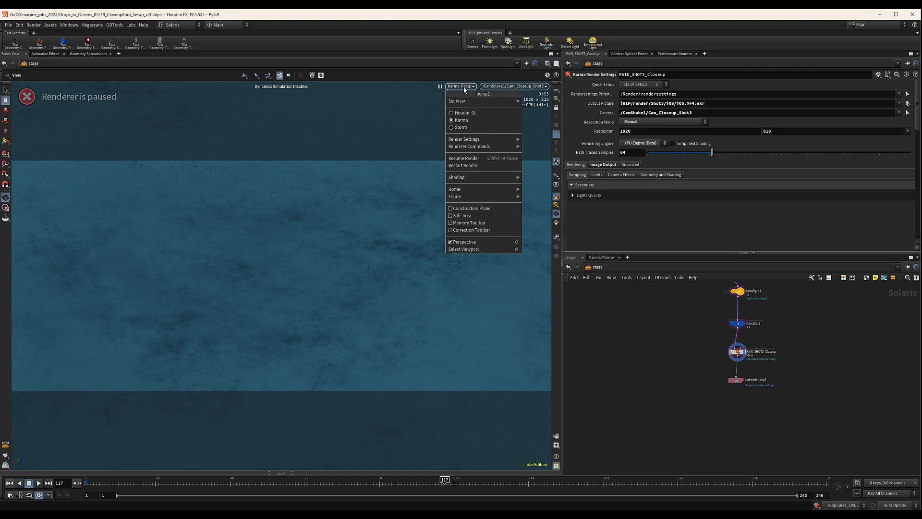
click(464, 113)
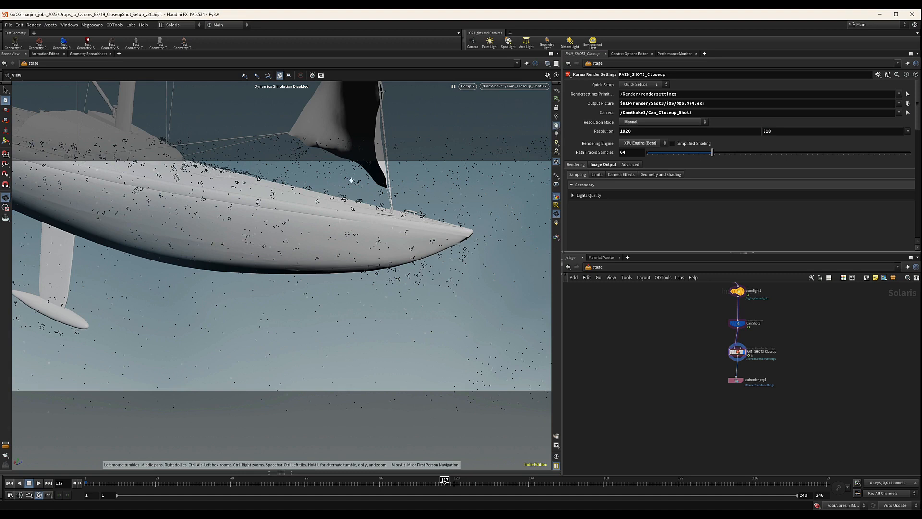
Return the viewport to Karma, restart the render, and look through Cam_Closeup_Shot3
click(468, 86)
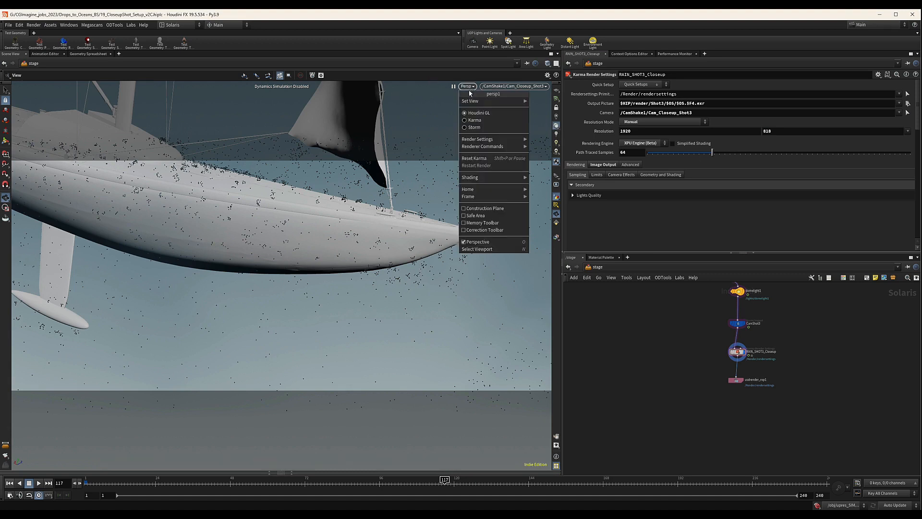
click(475, 120)
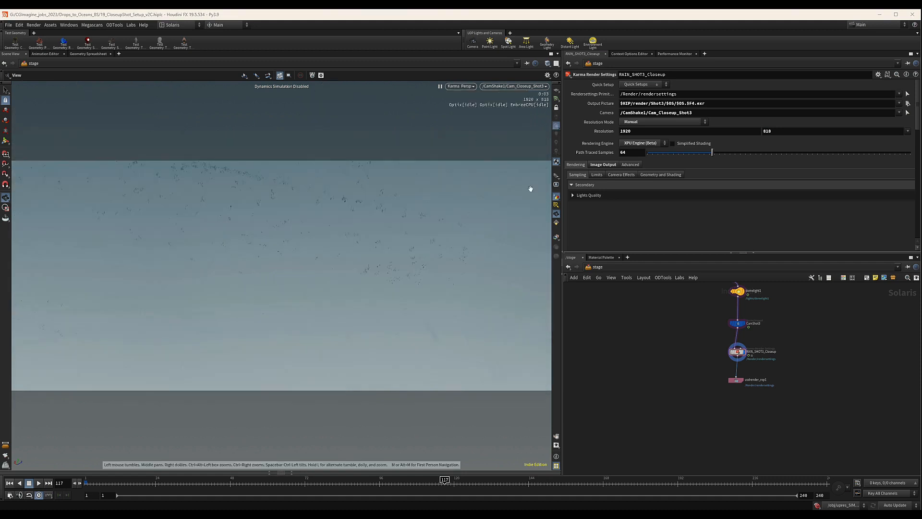
click(471, 87)
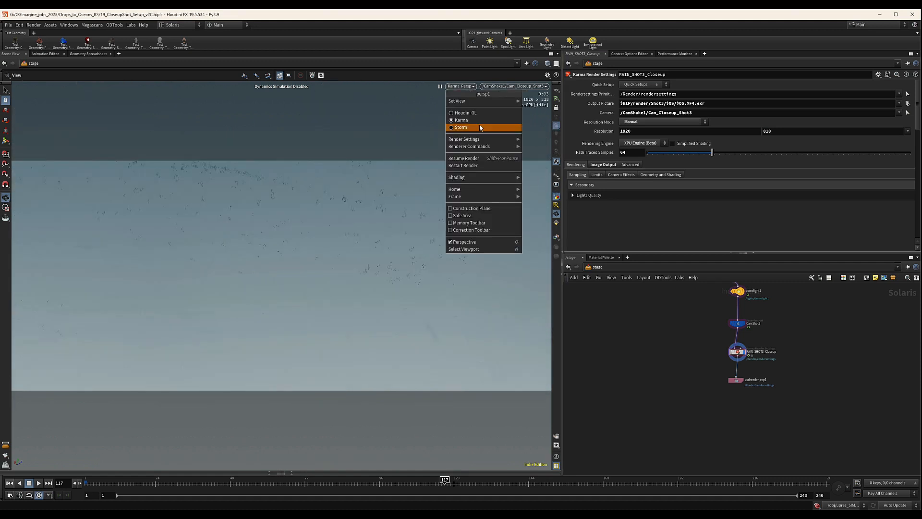
click(483, 168)
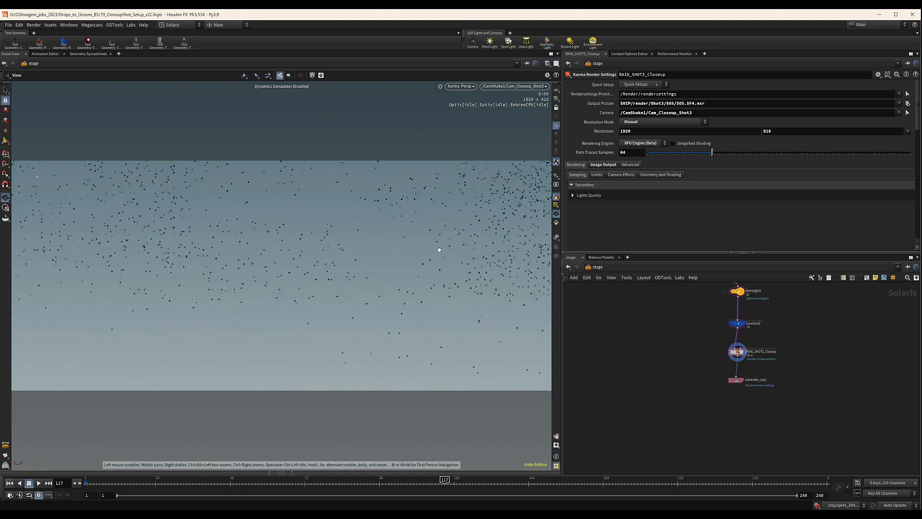
drag(442, 258, 398, 237)
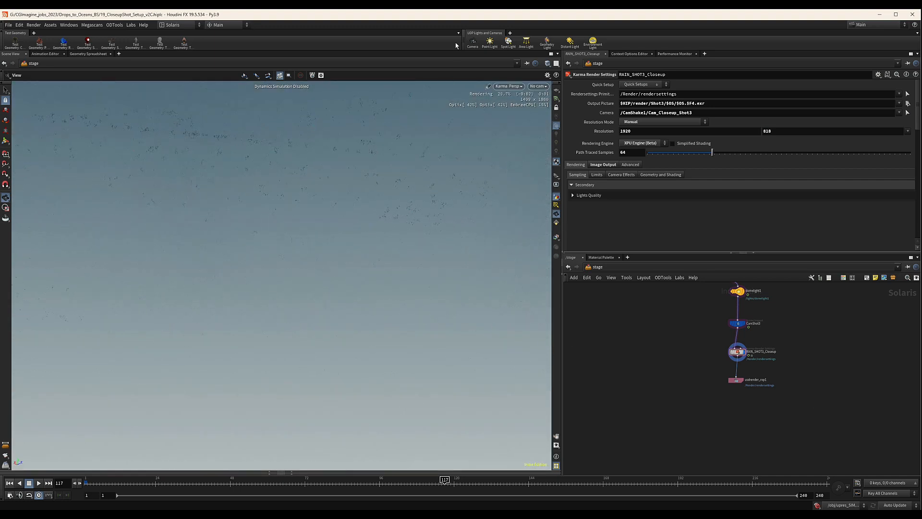
click(539, 86)
click(562, 101)
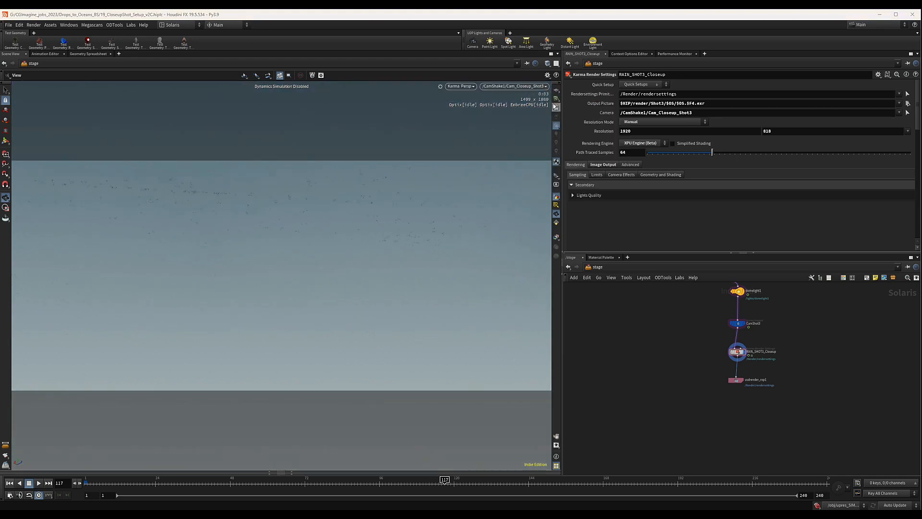
Set the viewport background color scheme to Dark and preview the rain render at frame 137
key(d)
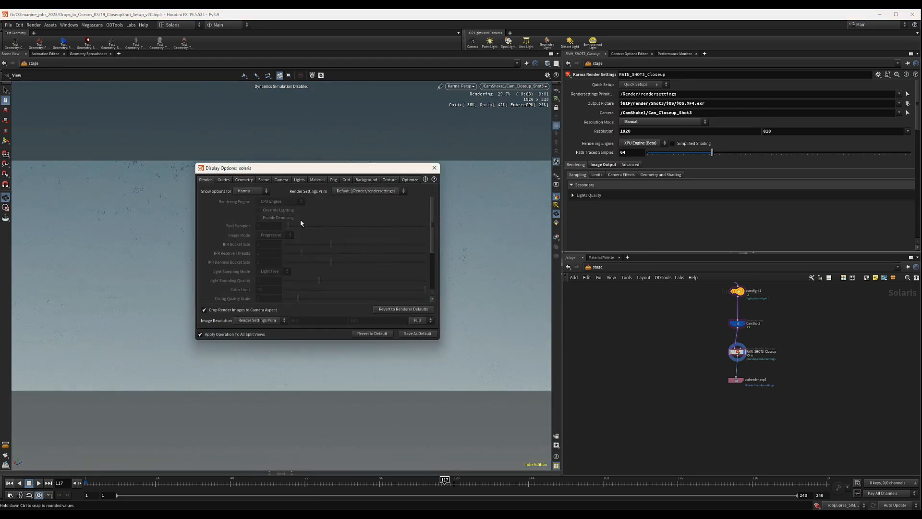
click(366, 179)
click(248, 192)
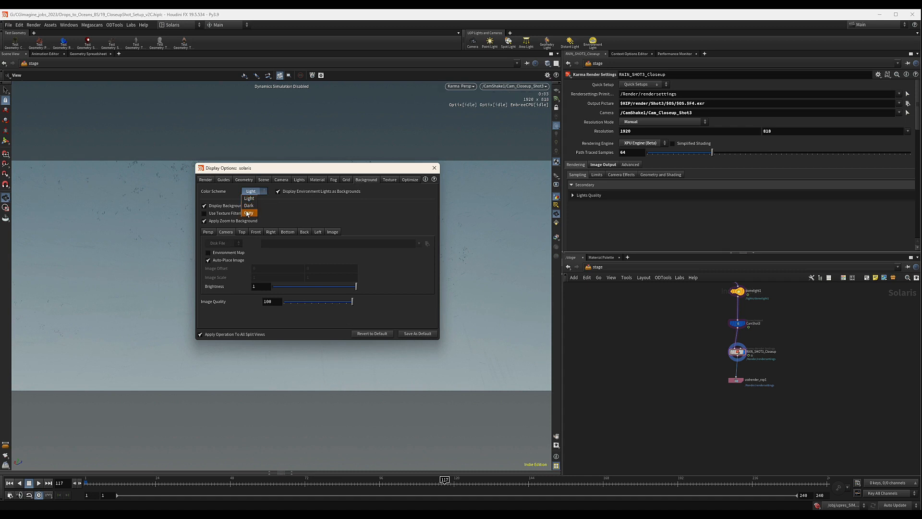
click(249, 205)
click(435, 168)
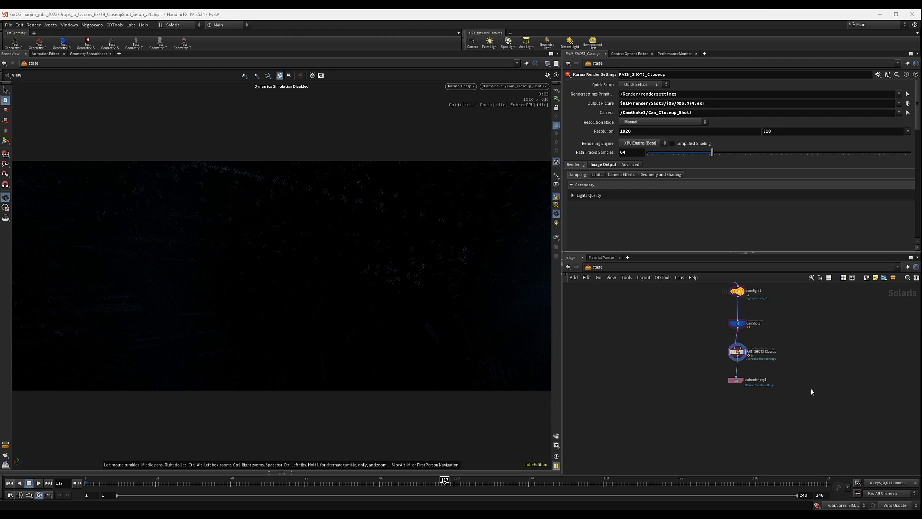
click(507, 487)
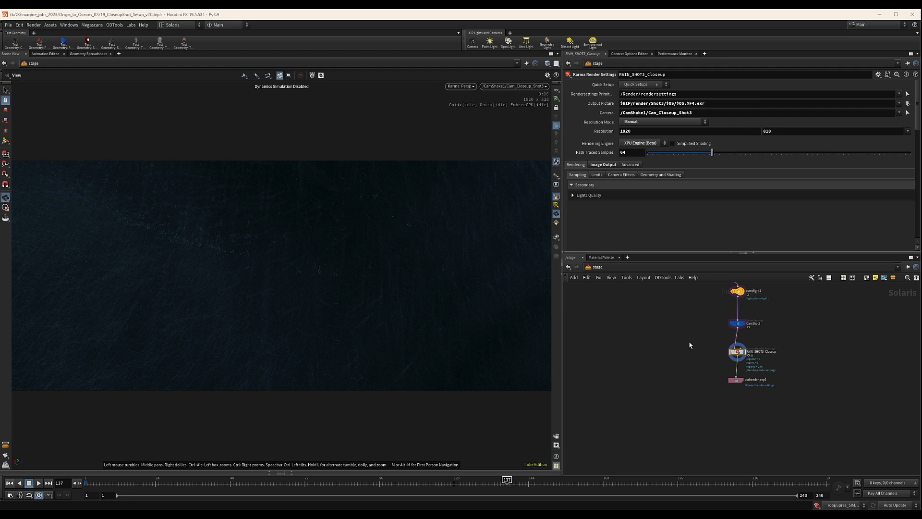
Open the Rain_mist geometry network at object level and show its attribrandomize1 node above OUT_RAIN
scroll(689, 345, down, 5)
middle_drag(687, 344, 671, 428)
scroll(613, 348, up, 9)
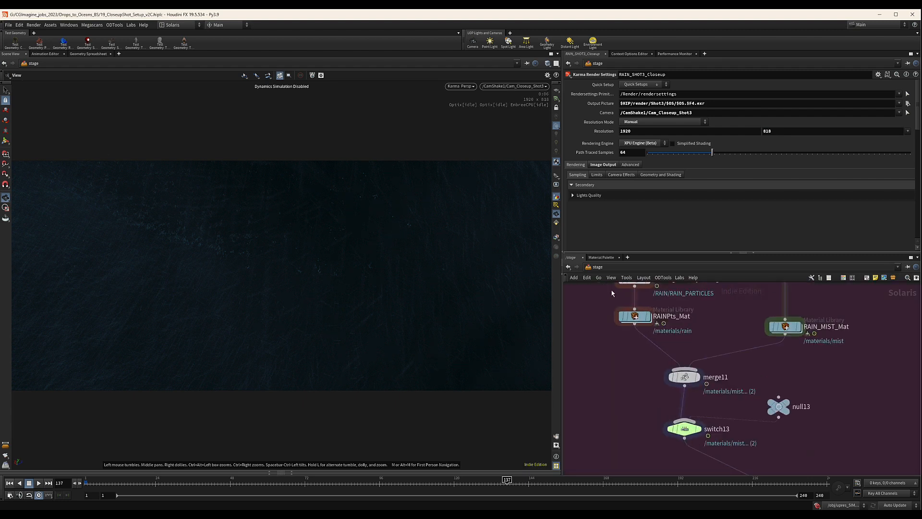
click(596, 267)
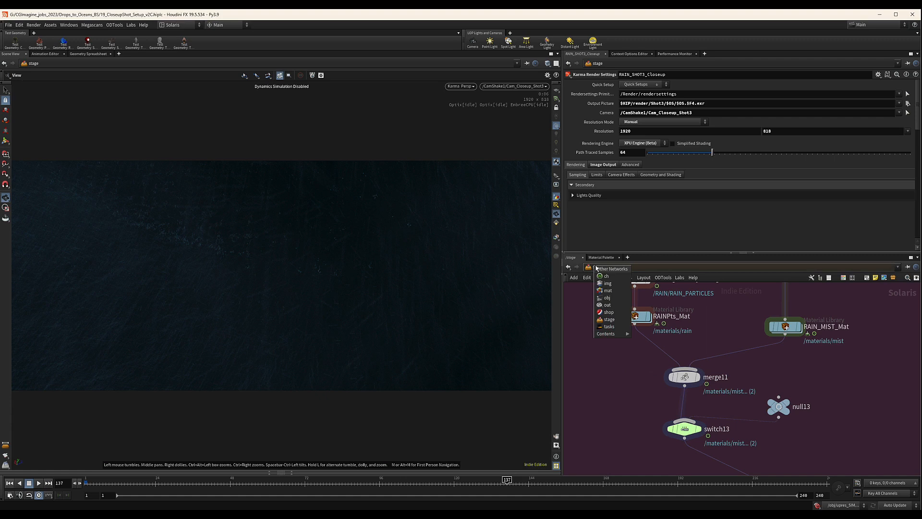
click(607, 298)
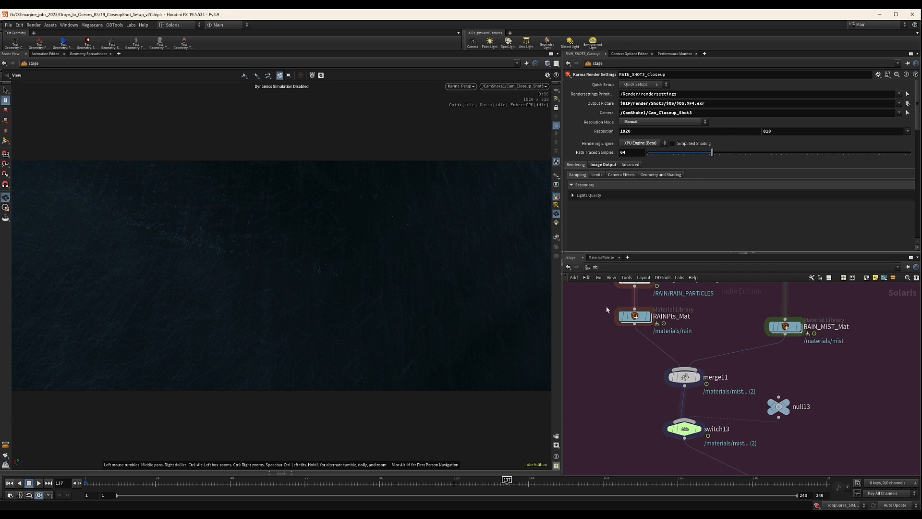
scroll(769, 366, up, 5)
scroll(704, 341, up, 2)
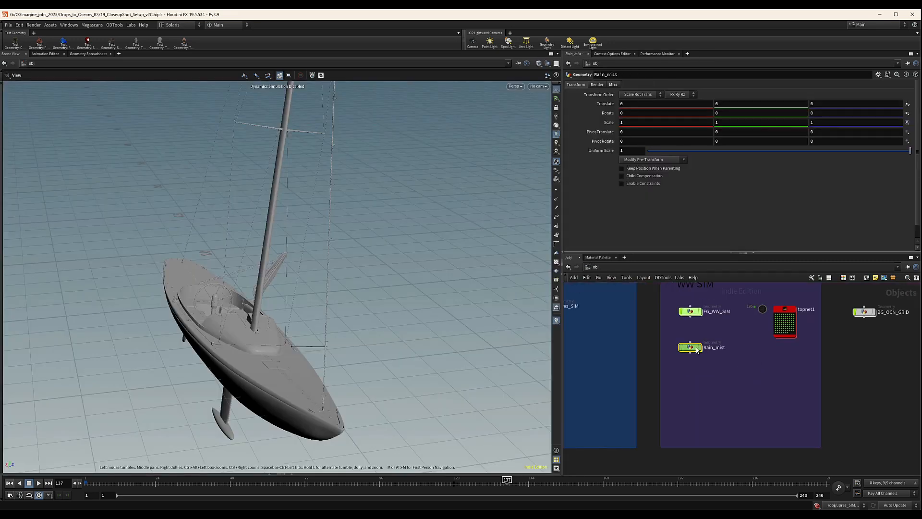
double_click(694, 349)
scroll(721, 396, up, 5)
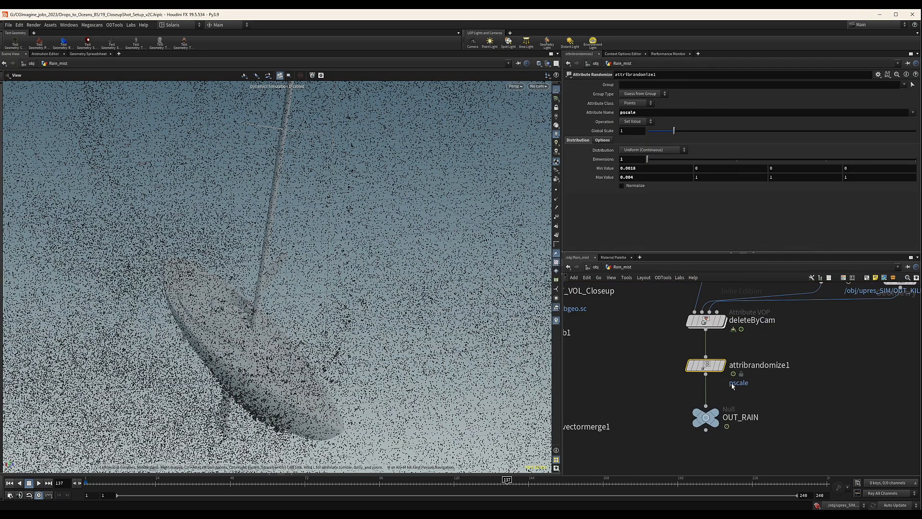
Set the pscale randomization on attribrandomize1 to a minimum of 0.0008 and a maximum of 0.002
click(634, 168)
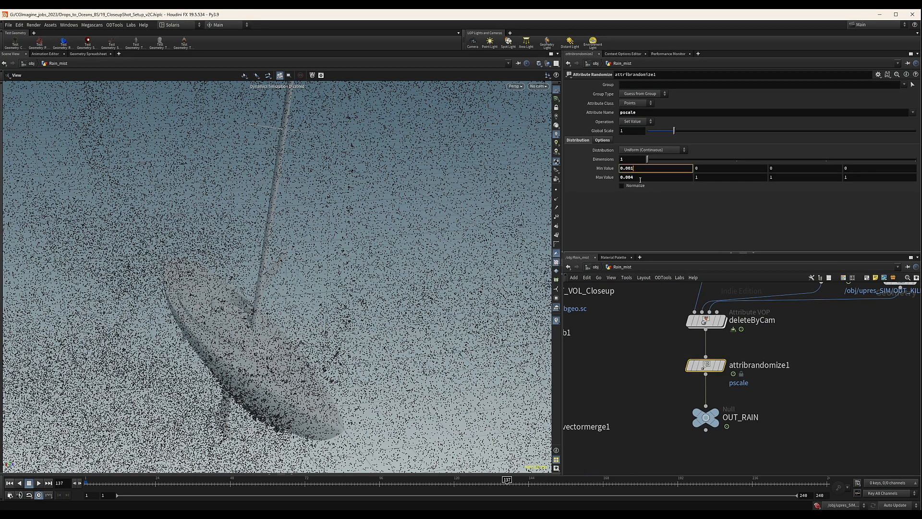
click(631, 177)
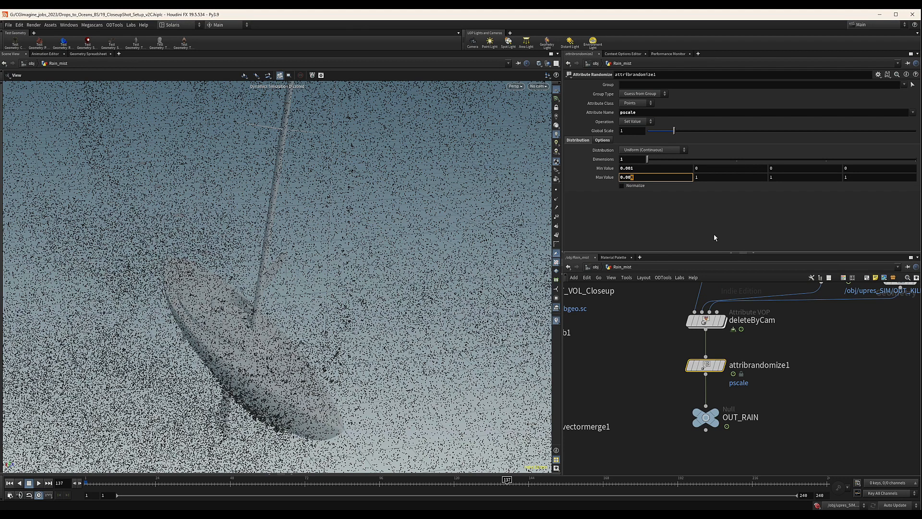
text(2)
key(Return)
click(632, 168)
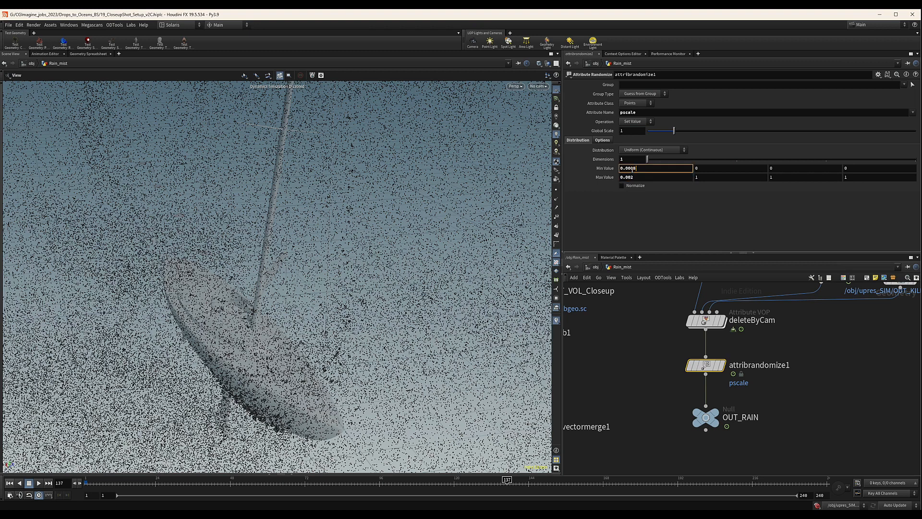
key(Return)
click(632, 178)
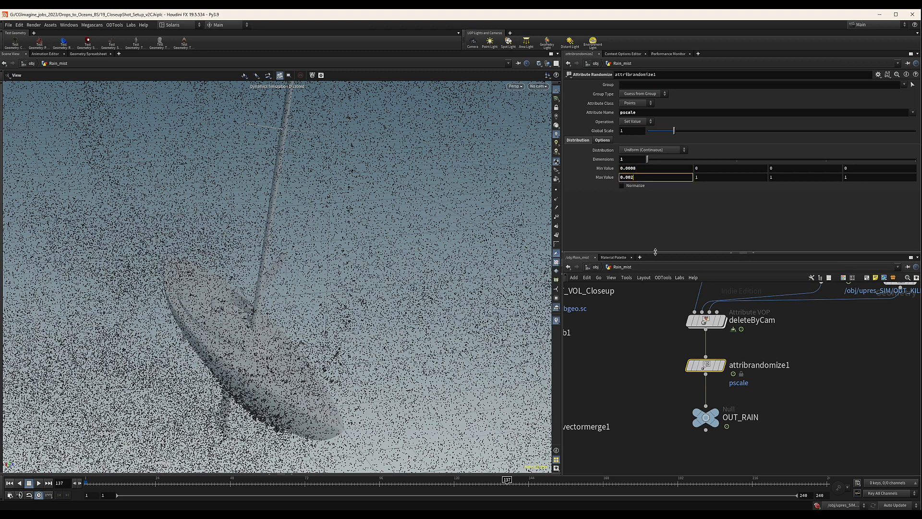
key(Return)
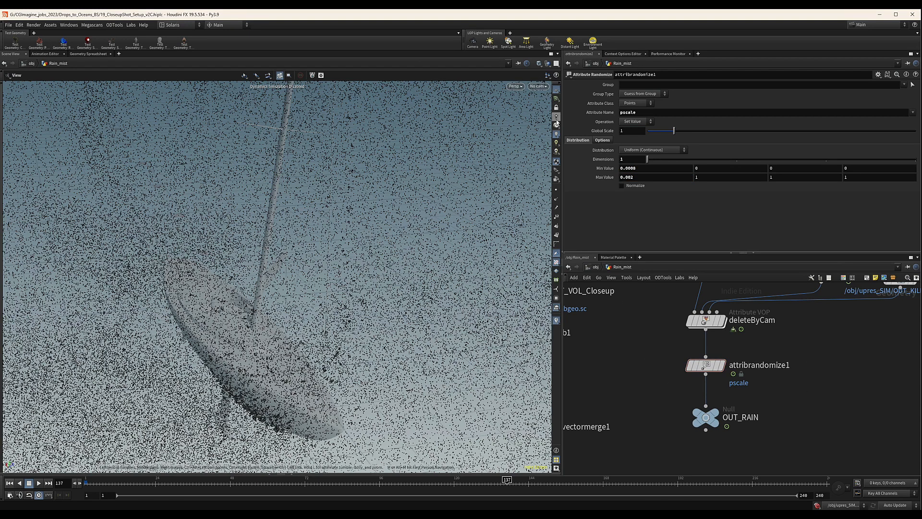
Close the Rain_mist network pane and open a new Network View at the stage level
click(595, 257)
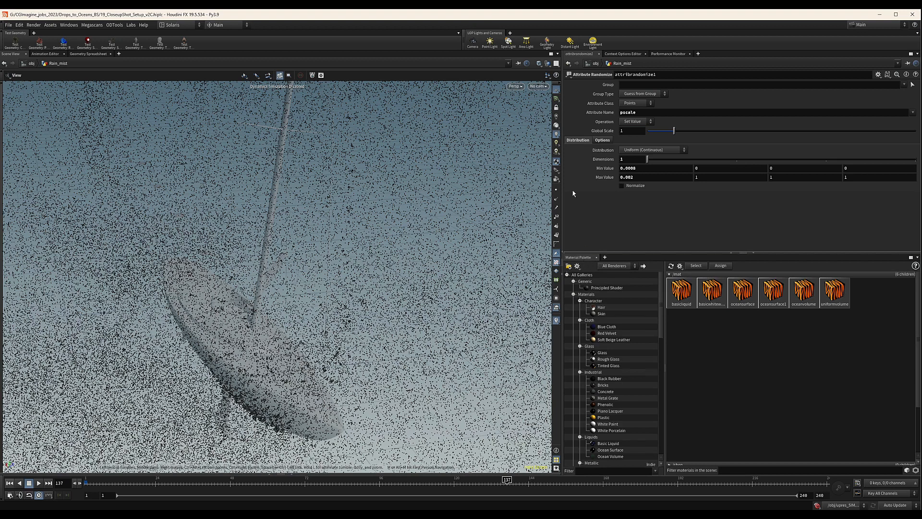
click(605, 258)
mouse_move(630, 272)
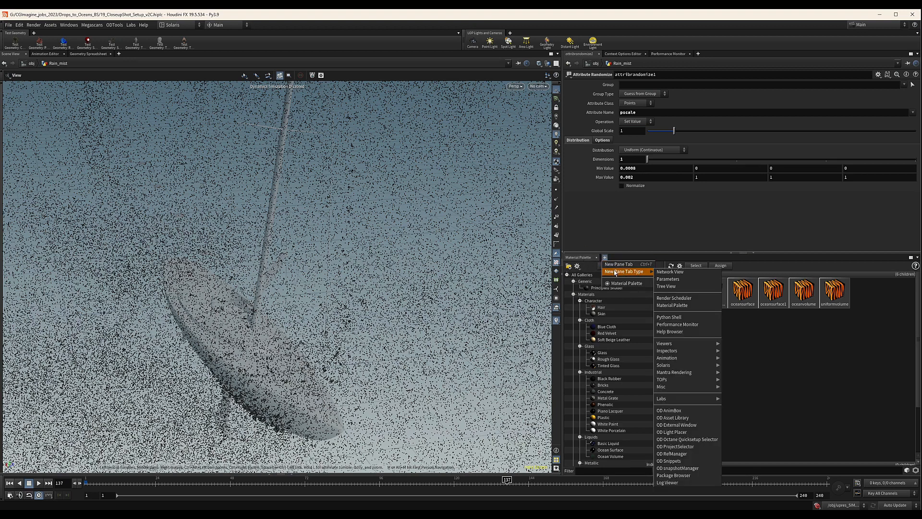
click(689, 273)
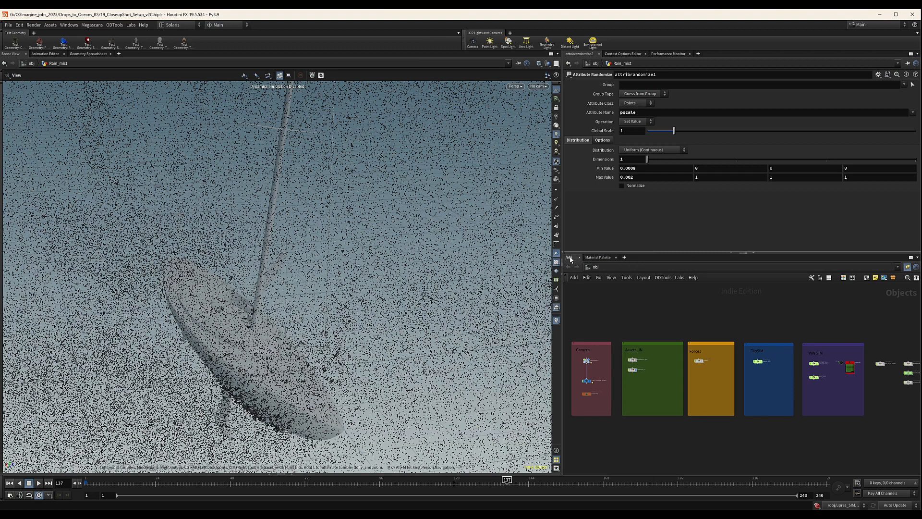
click(593, 267)
click(613, 322)
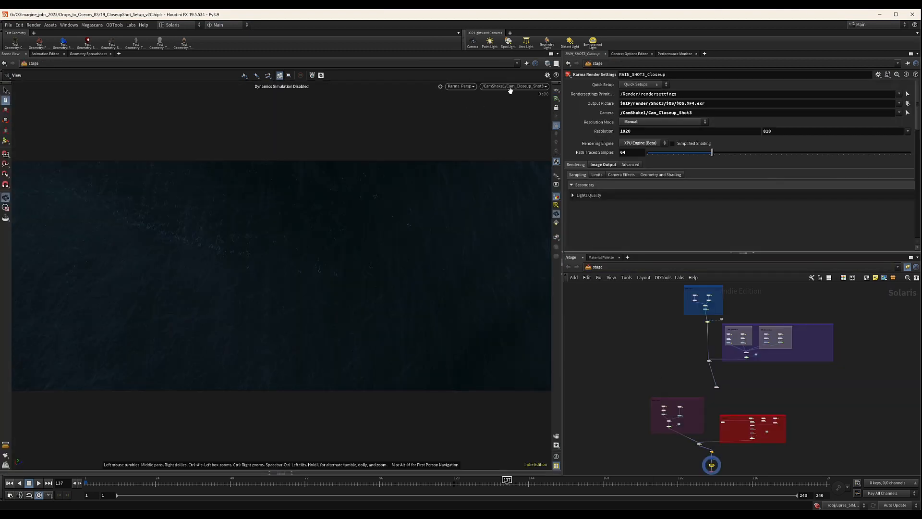
Reset the viewport camera, look through Cam_Closeup_Shot3 again, and restart the Karma render
click(509, 86)
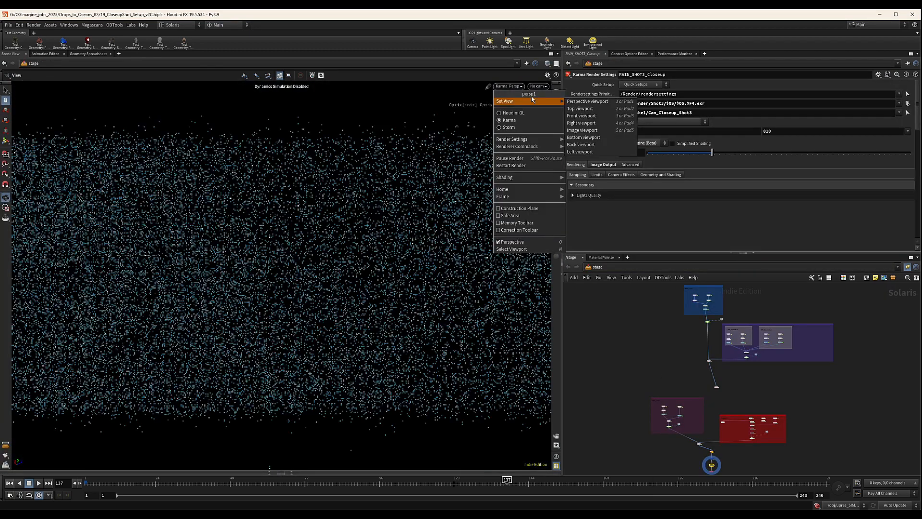
click(538, 86)
click(565, 101)
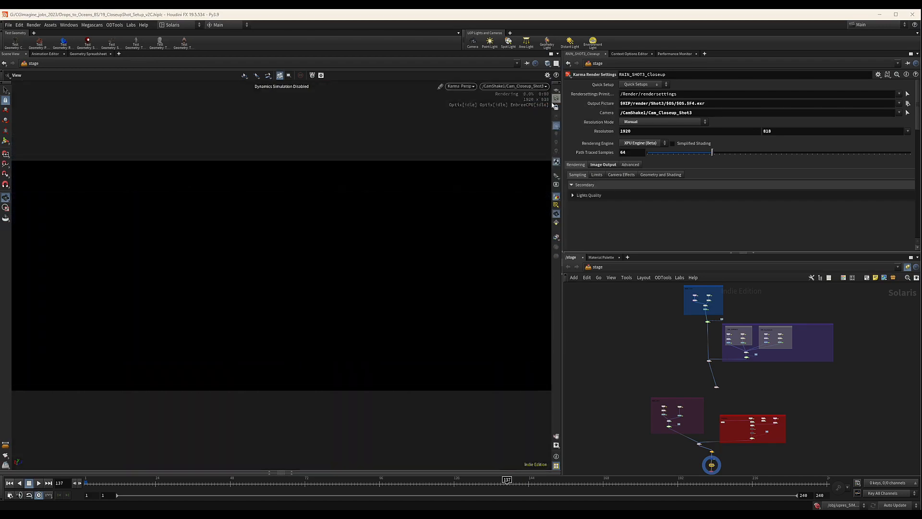
click(461, 87)
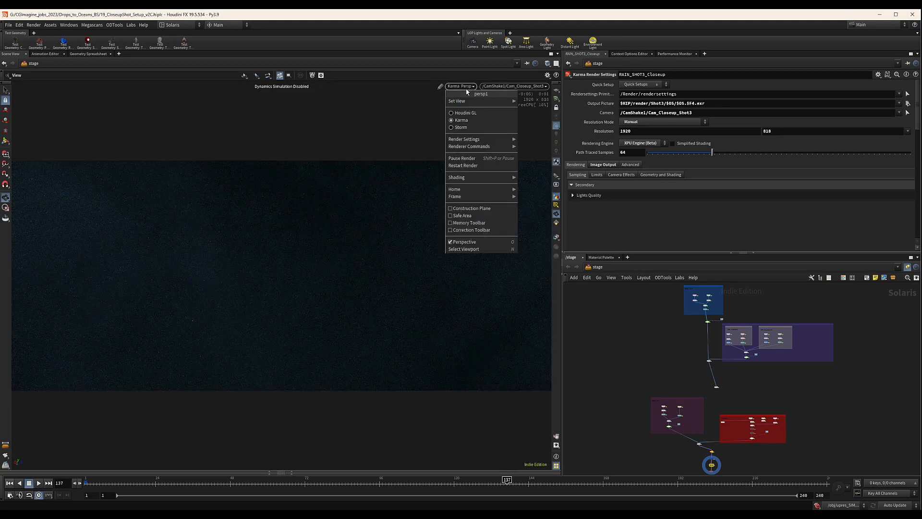
click(463, 165)
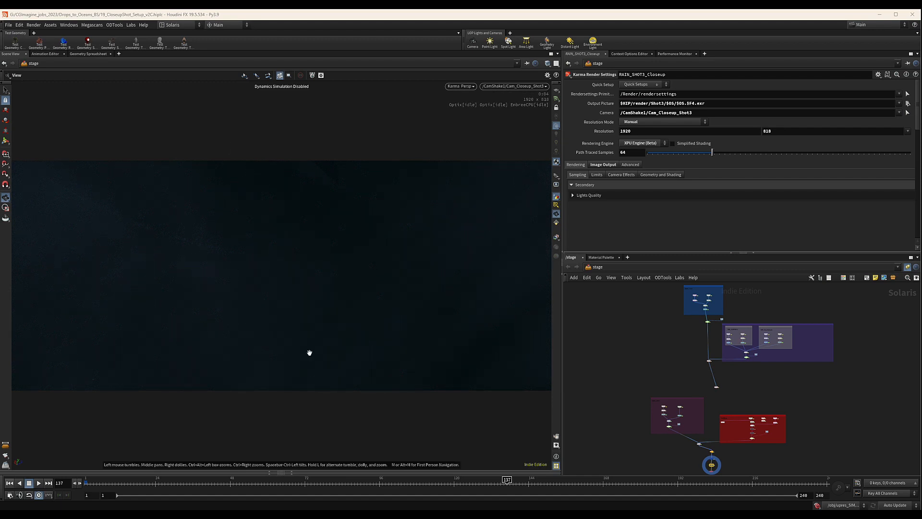
Move the last node of the upper stage chain directly beneath the node it is connected to
middle_drag(764, 394, 765, 380)
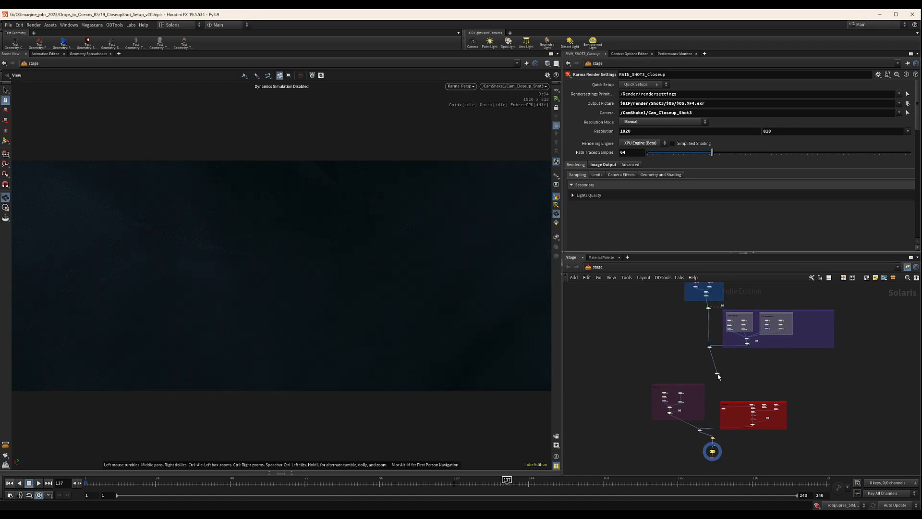
drag(717, 374, 711, 359)
middle_drag(756, 372, 728, 397)
scroll(761, 396, down, 2)
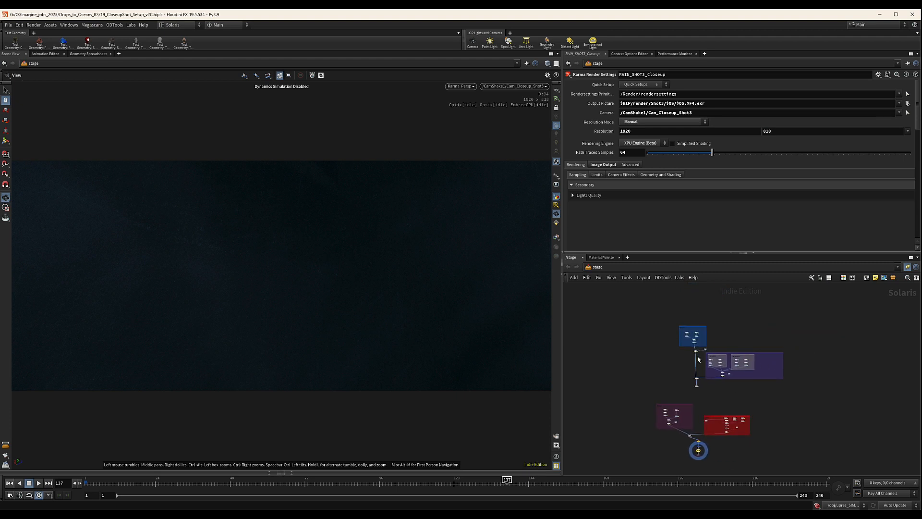
scroll(692, 342, up, 5)
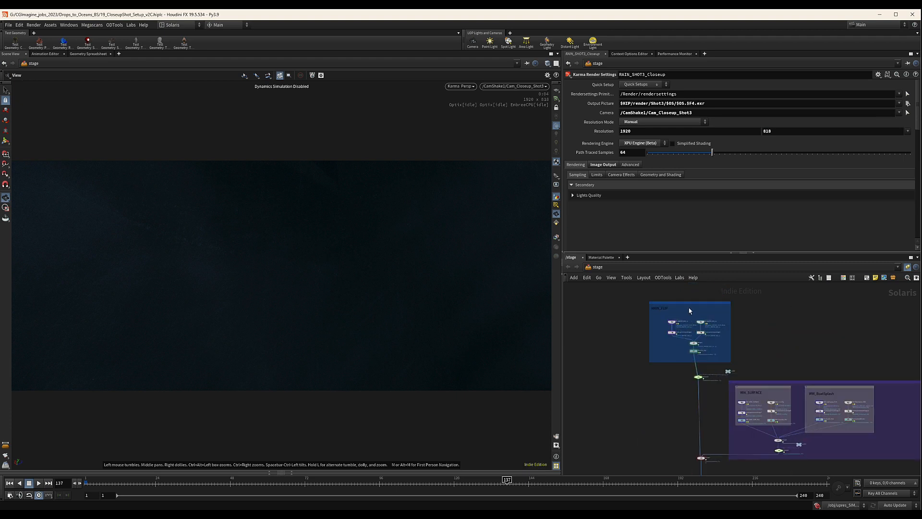
middle_drag(790, 329, 788, 360)
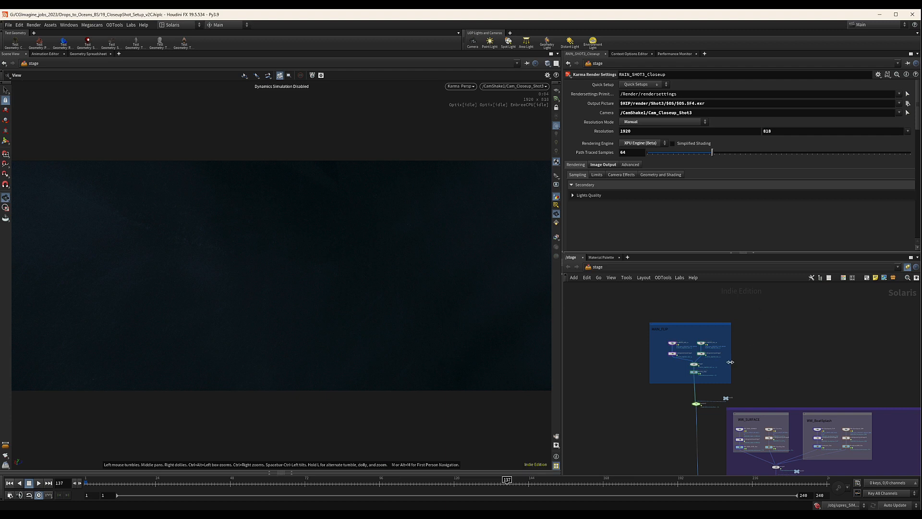
drag(731, 361, 737, 362)
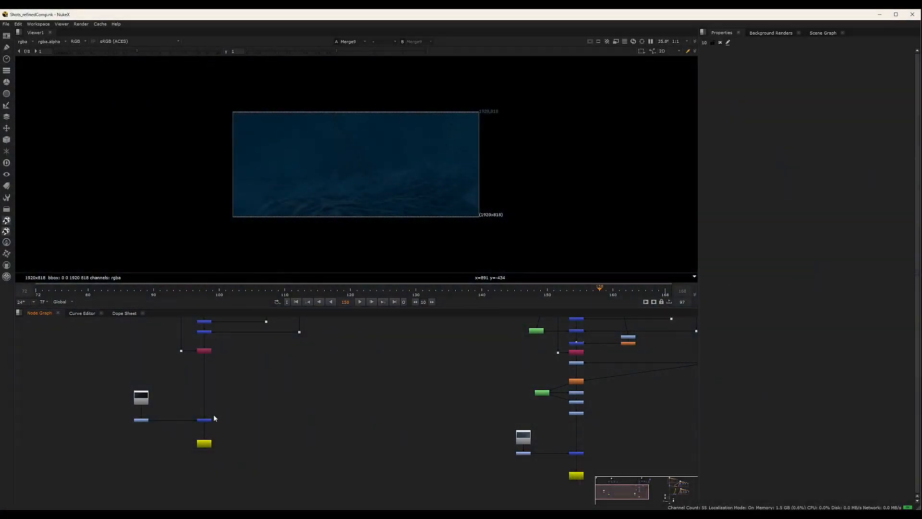
Switch to NukeX, play back the Merge22 composite with the timeline range set to Input, and stop playback
click(205, 421)
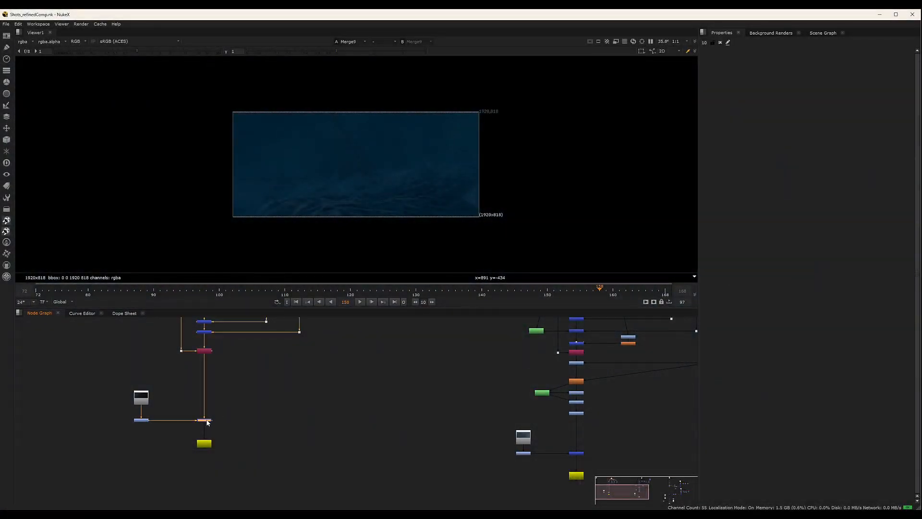
key(1)
click(359, 301)
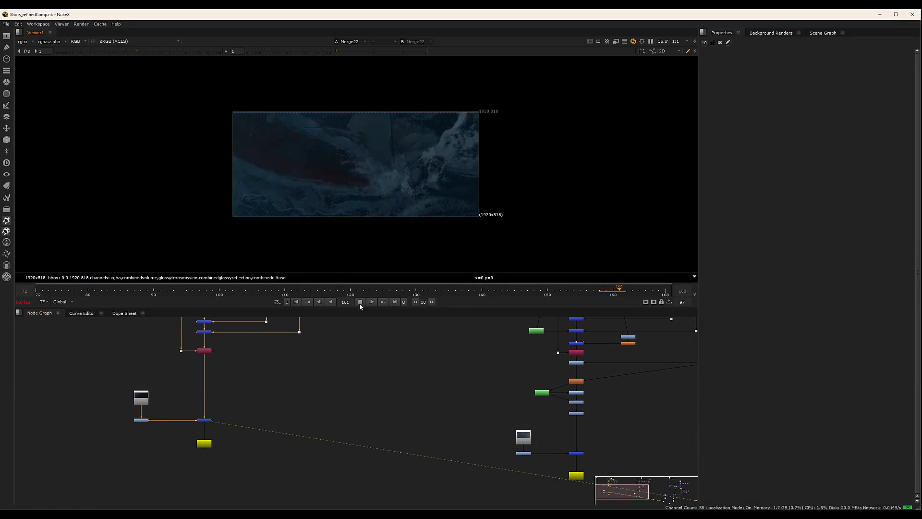
scroll(364, 155, up, 3)
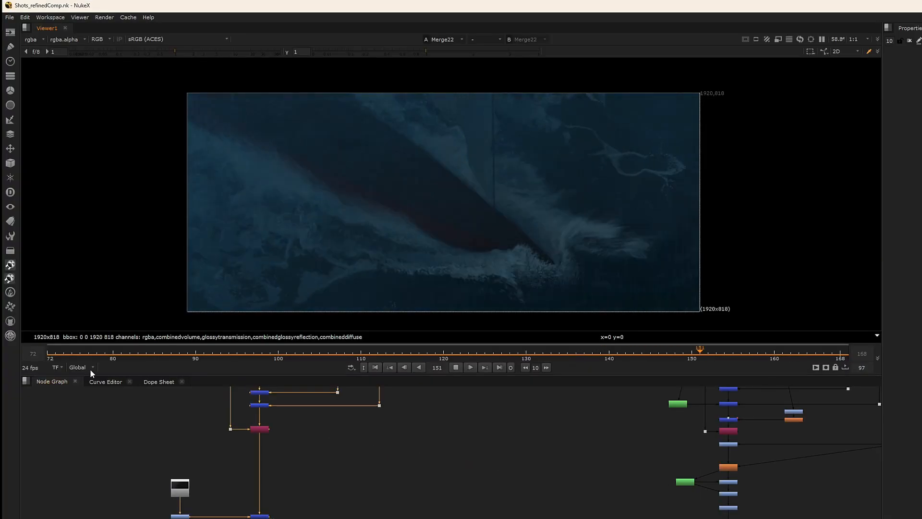
click(86, 367)
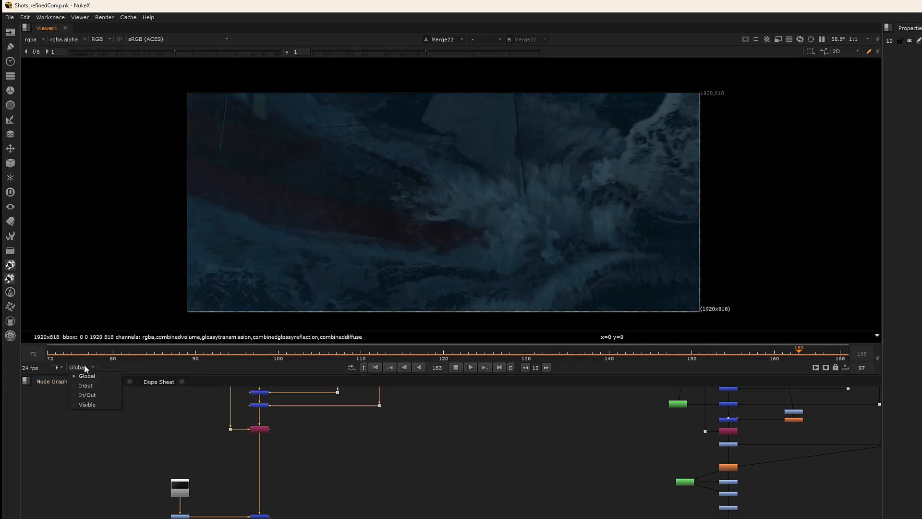
click(95, 387)
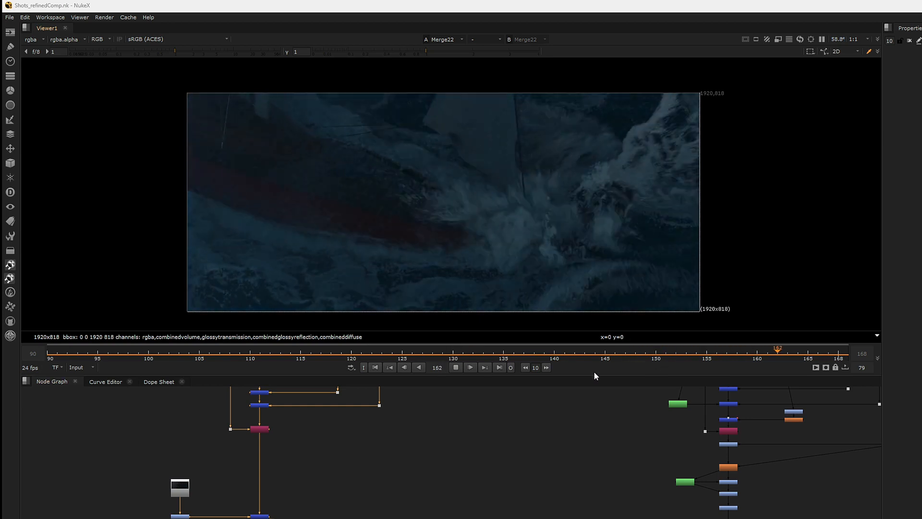
scroll(490, 504, down, 3)
middle_drag(475, 450, 441, 512)
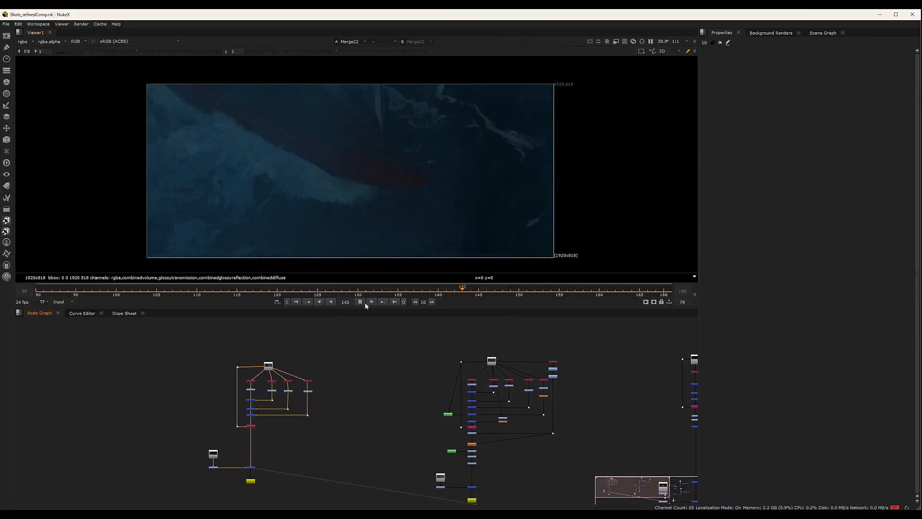
click(359, 302)
View the unprocessed closeup render from the Read8 node at the head of the node tree
scroll(305, 395, up, 4)
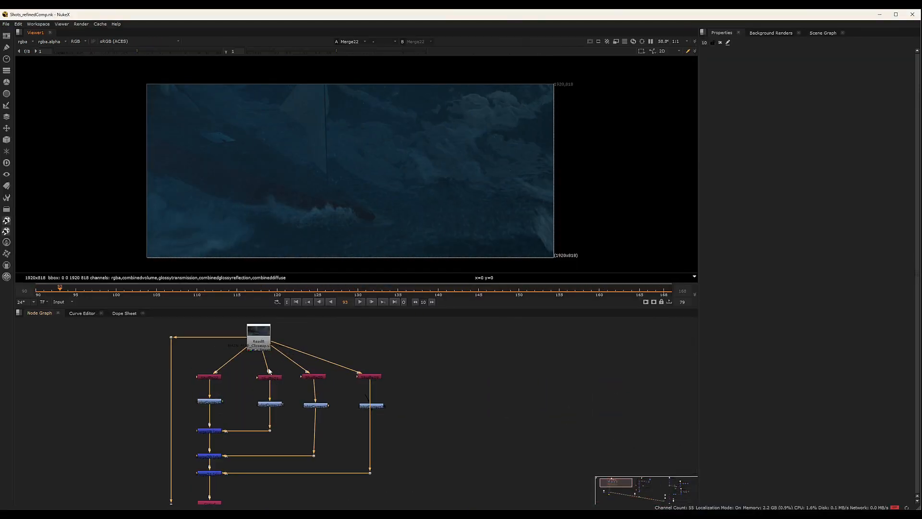
click(256, 333)
key(1)
click(253, 437)
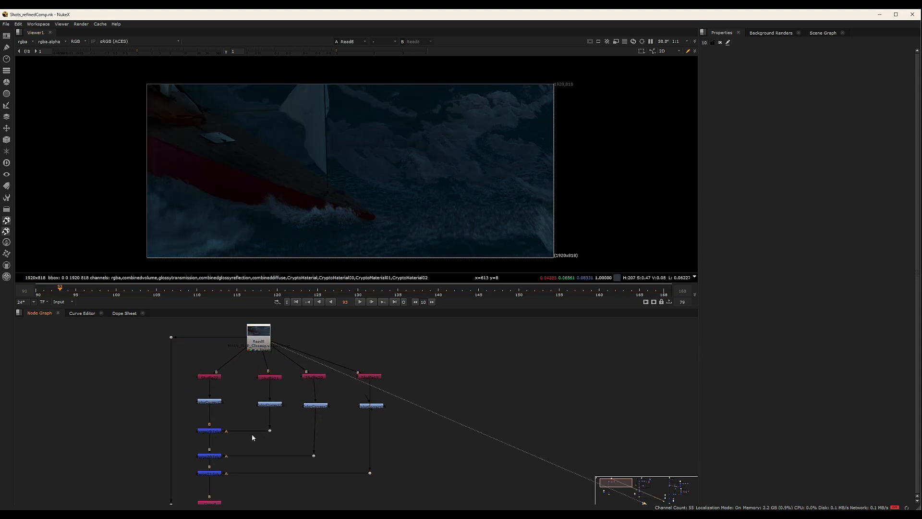
View the combineddiffuse and combinedglossyreflection passes from their Shuffle nodes and open both nodes' properties
click(211, 377)
key(1)
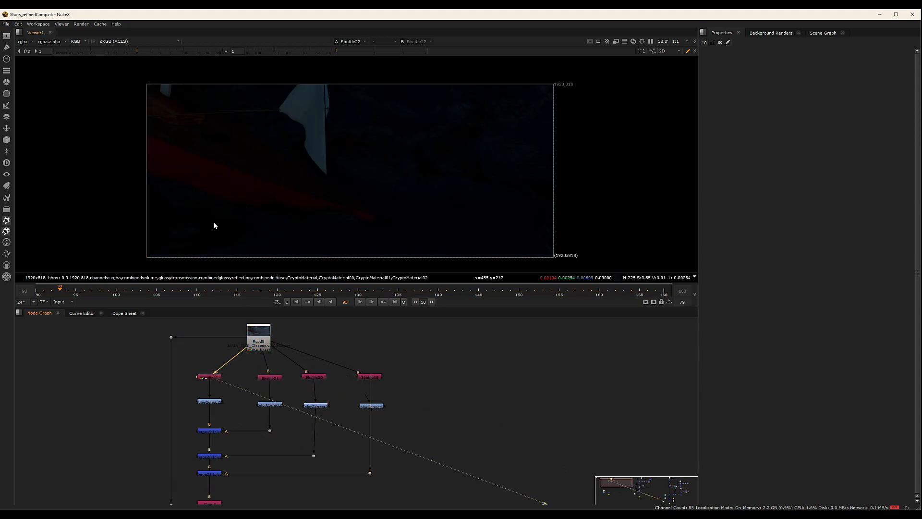
double_click(213, 378)
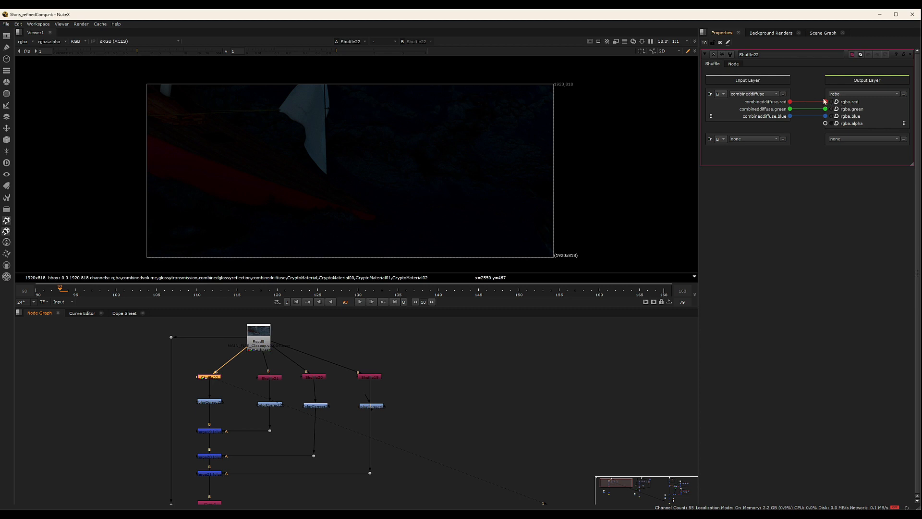
click(270, 377)
key(1)
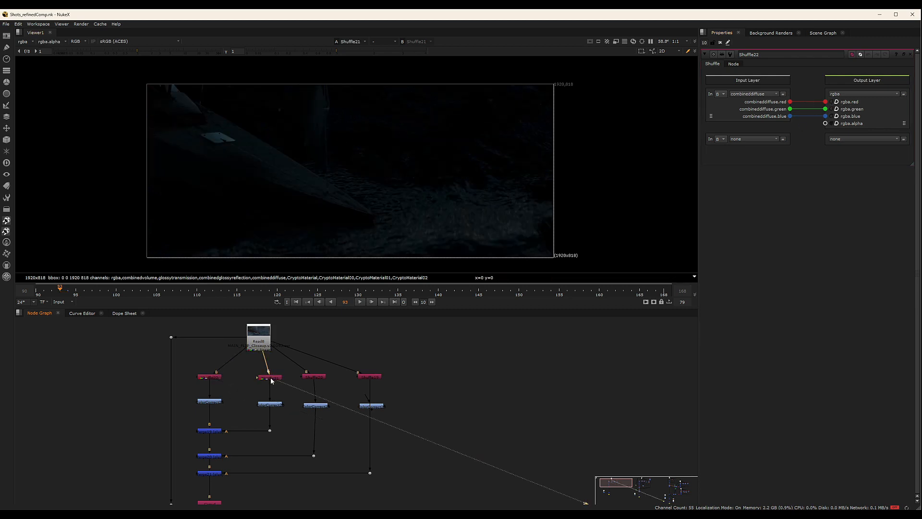
double_click(271, 378)
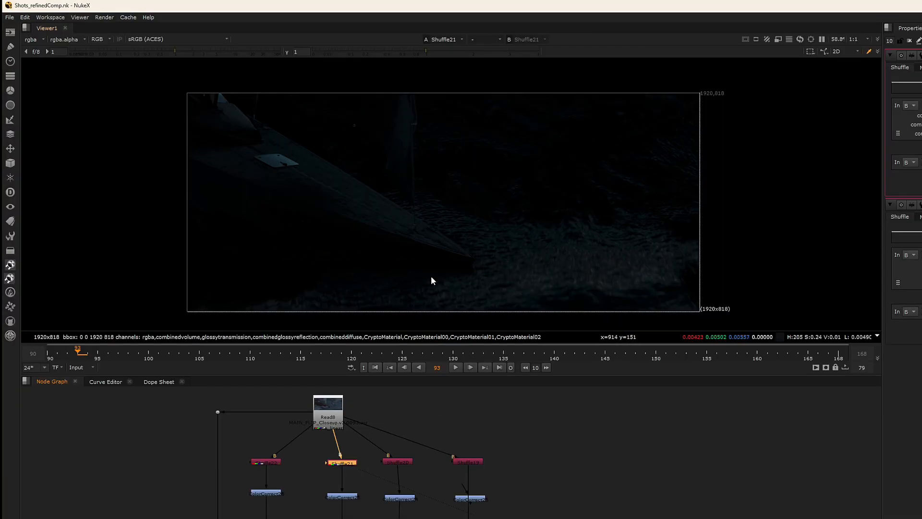
View the combined passes at Merge21, the lowest of the three merges joining the Shuffle branches
middle_drag(546, 486, 590, 442)
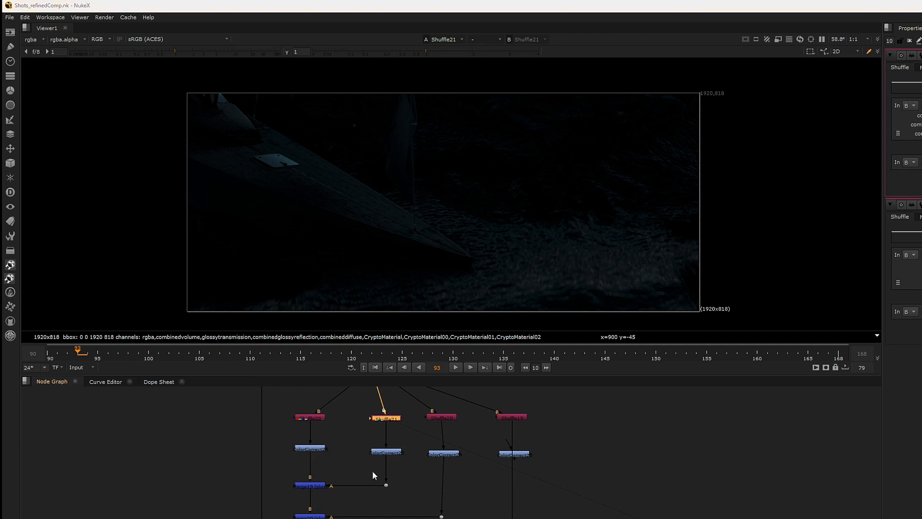
scroll(591, 461, down, 3)
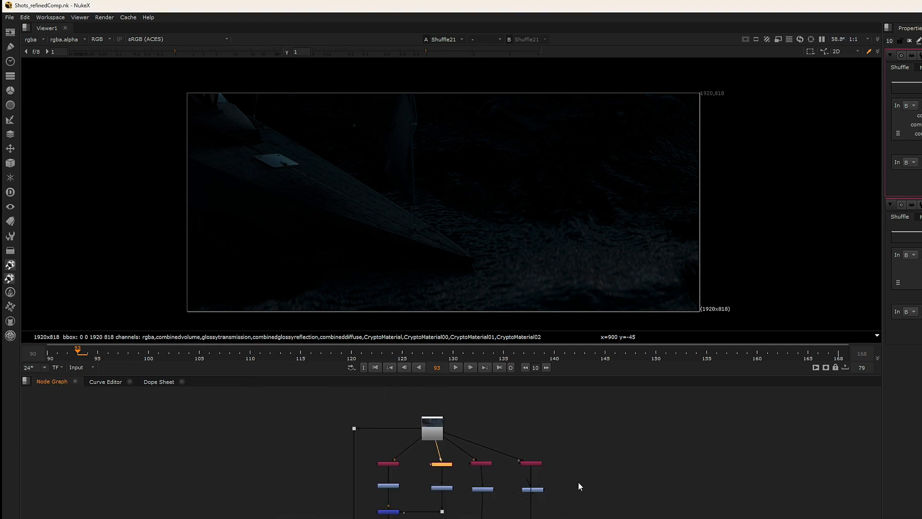
middle_drag(578, 482, 564, 498)
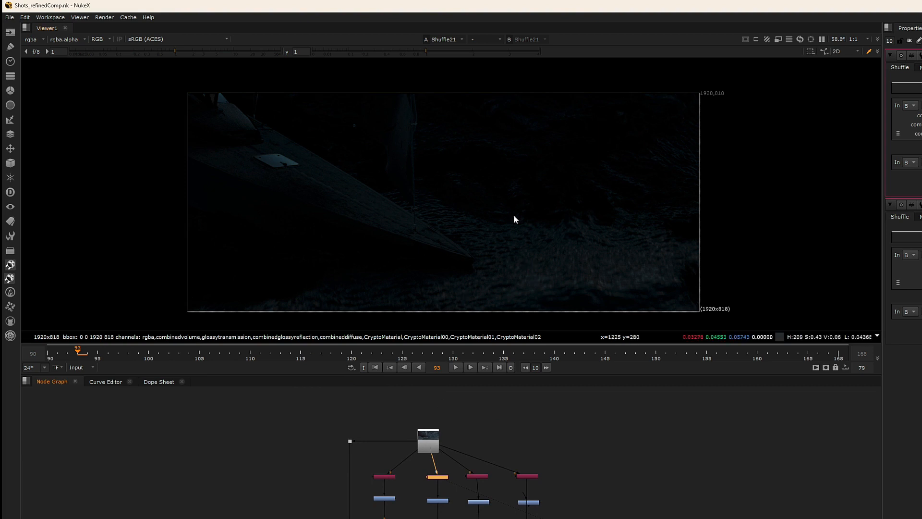
middle_drag(438, 518, 475, 477)
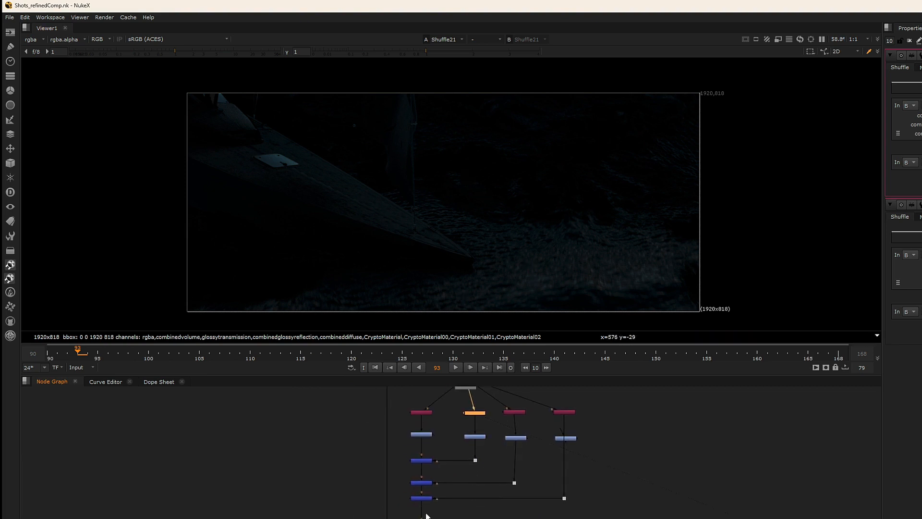
click(423, 500)
key(1)
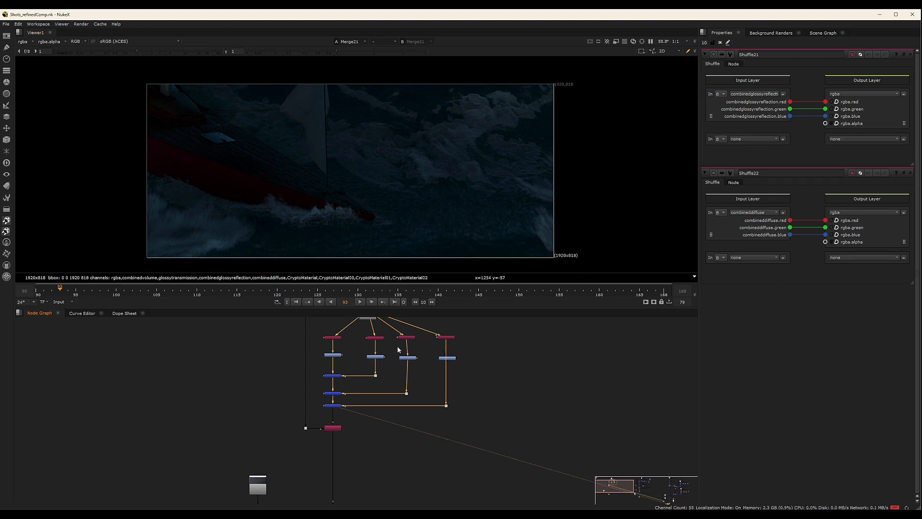
Try adjusting the gain with a Grade node below the glossy reflection Shuffle, and delete that Grade
scroll(399, 353, up, 4)
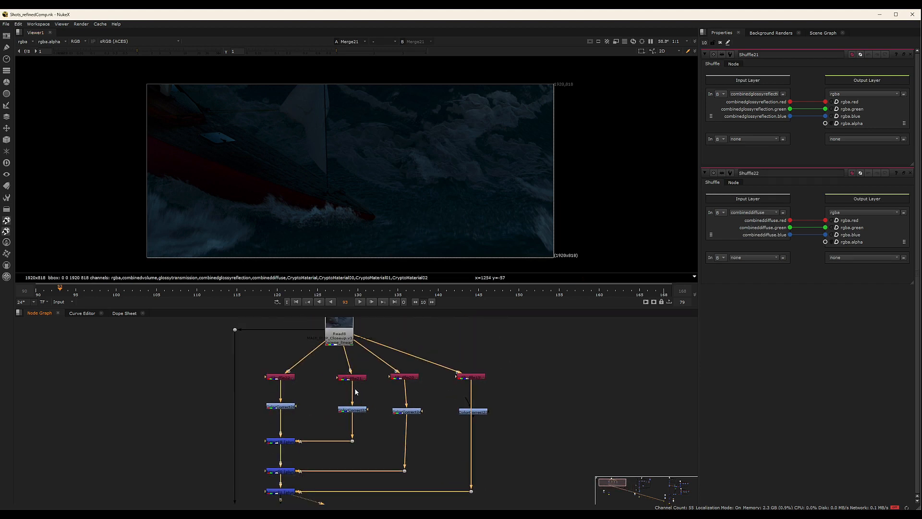
click(354, 380)
key(g)
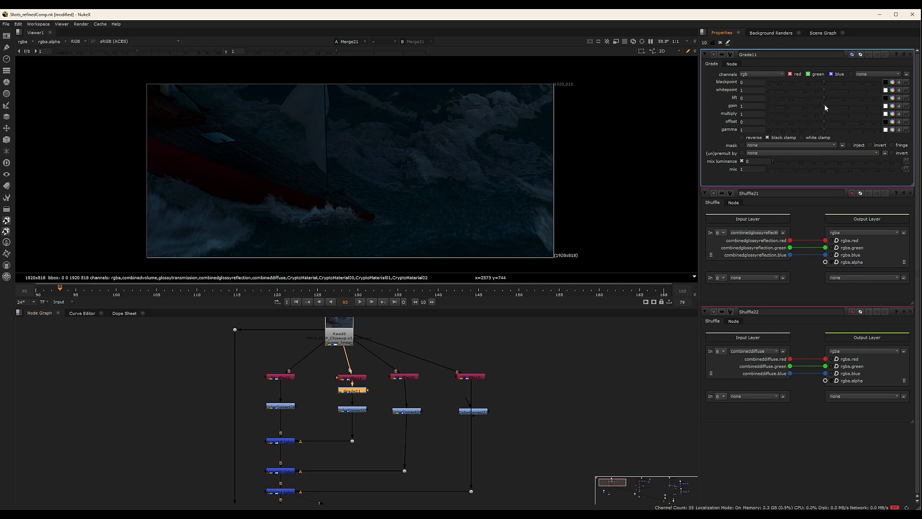
mouse_move(825, 107)
mouse_down()
mouse_move(857, 100)
mouse_move(808, 102)
mouse_move(861, 98)
mouse_move(826, 102)
mouse_up()
click(354, 390)
key(Delete)
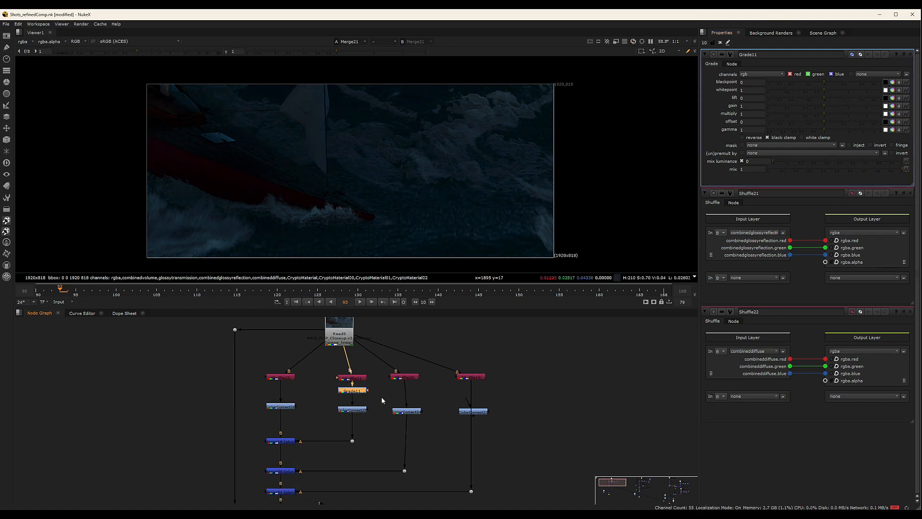
Toggle the color correction node below Shuffle21 off and on to compare its effect on the composite
click(358, 411)
key(d)
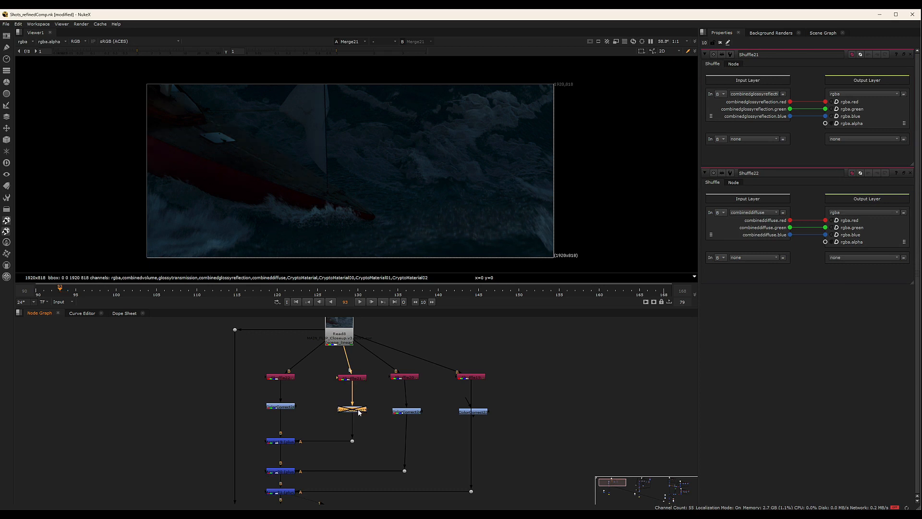
key(d)
key(d)
View the glossytransmission and combinedvolume passes from their Shuffle nodes, open both nodes' properties, and align the volume branch's color correction under its Shuffle
double_click(412, 377)
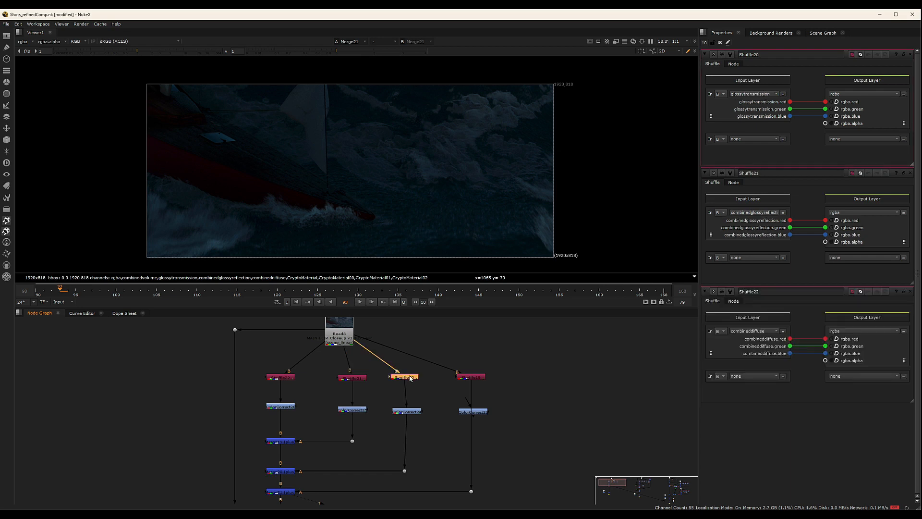
key(1)
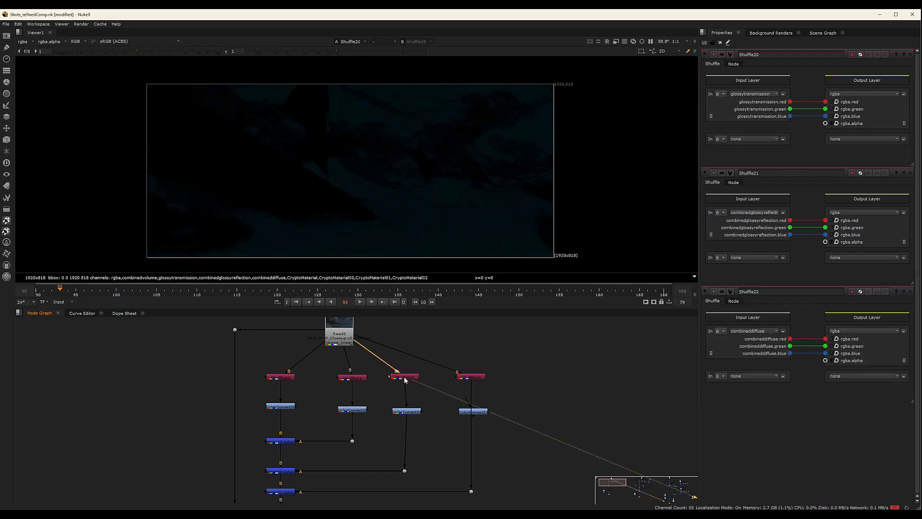
mouse_move(477, 414)
mouse_down()
mouse_move(484, 421)
mouse_move(473, 424)
mouse_up()
double_click(471, 377)
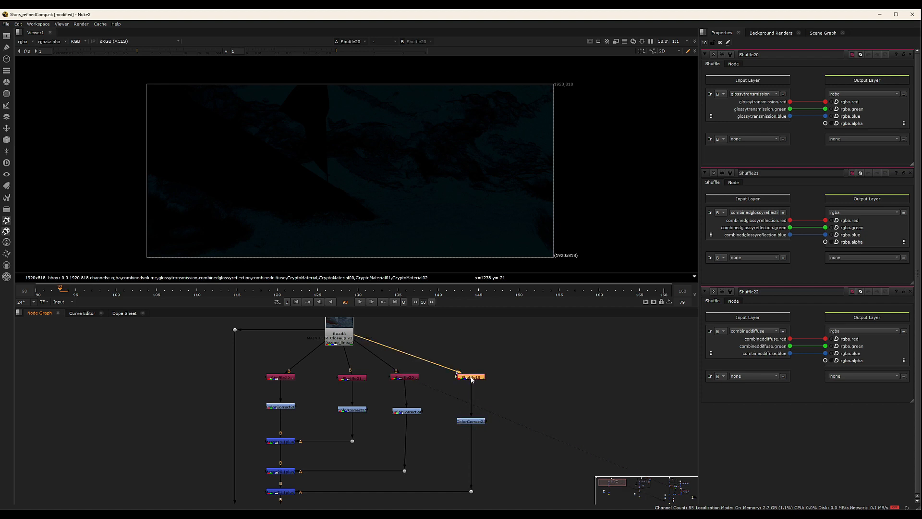
key(1)
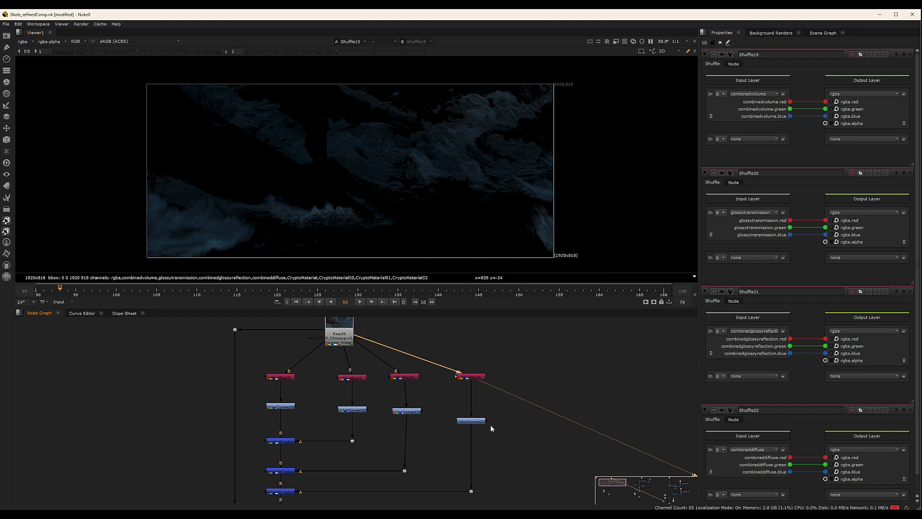
View the combined passes at Merge21 and toggle the color correction below the combinedvolume Shuffle off and on to compare its effect
scroll(491, 425, down, 1)
middle_drag(491, 424, 503, 342)
click(321, 400)
key(1)
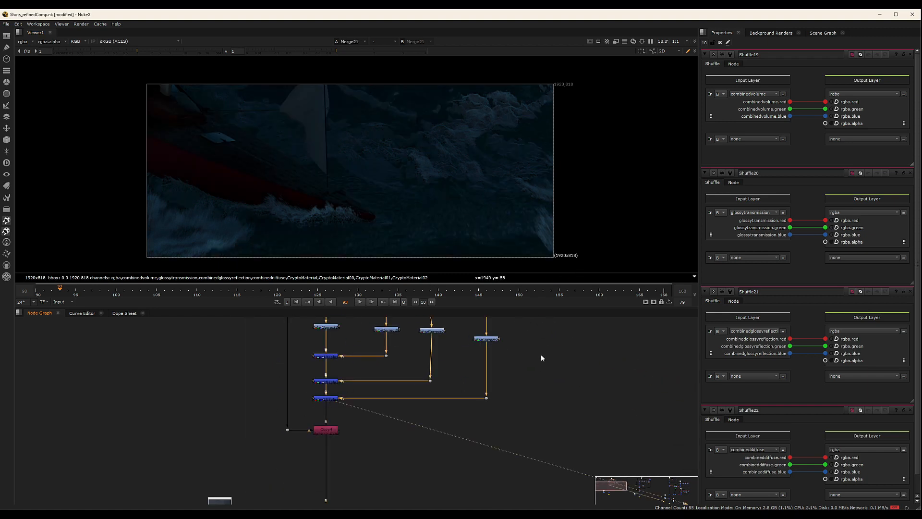
drag(518, 324, 470, 356)
key(d)
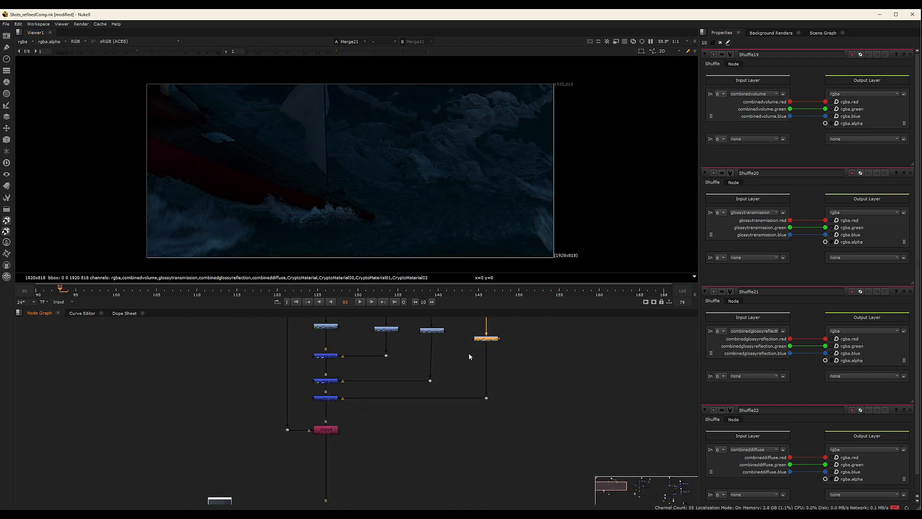
key(d)
key(d)
key(d)
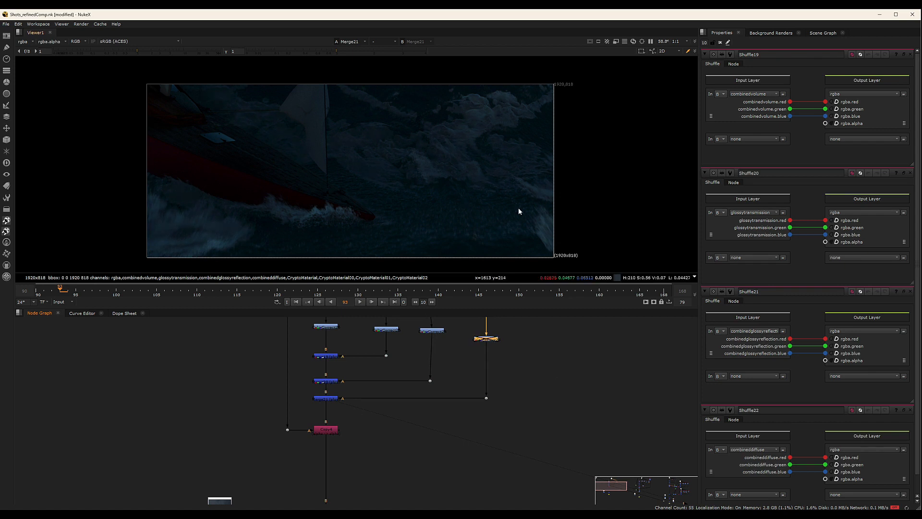
key(d)
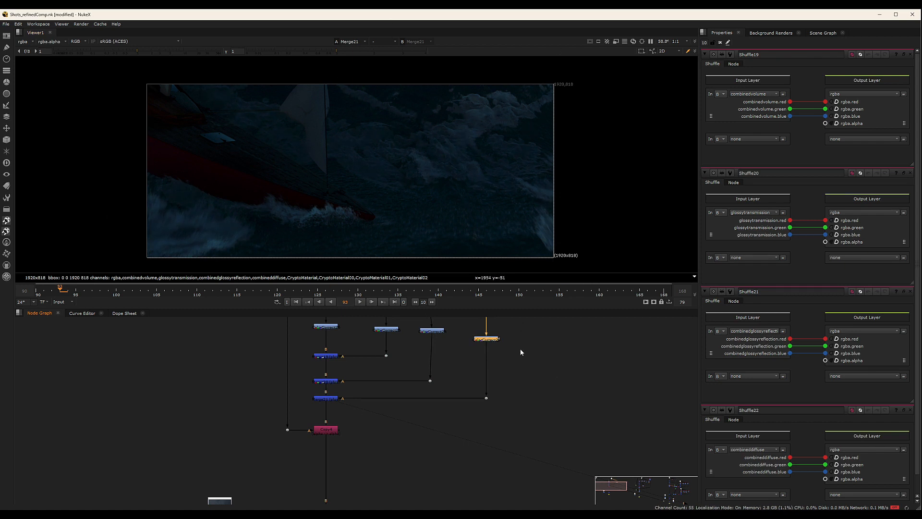
View the closeup composite at the Copy node directly below Merge21
scroll(534, 349, down, 3)
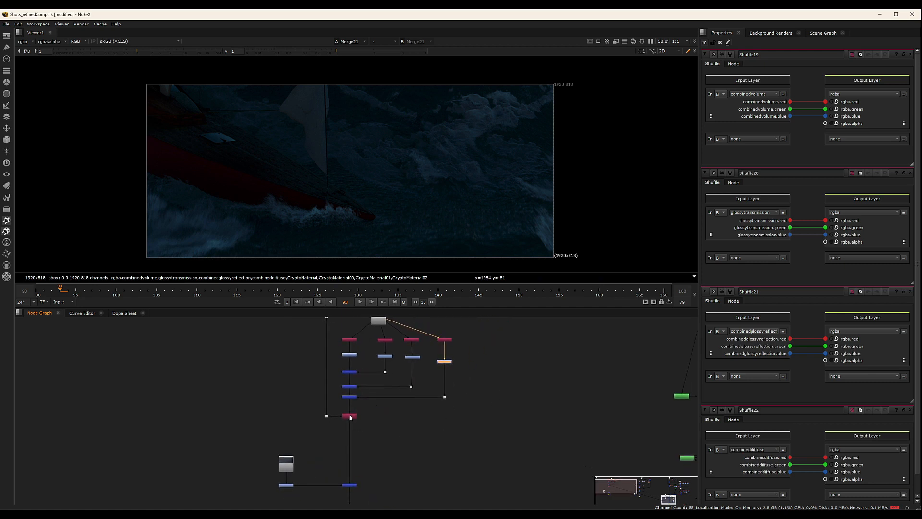
click(350, 416)
key(1)
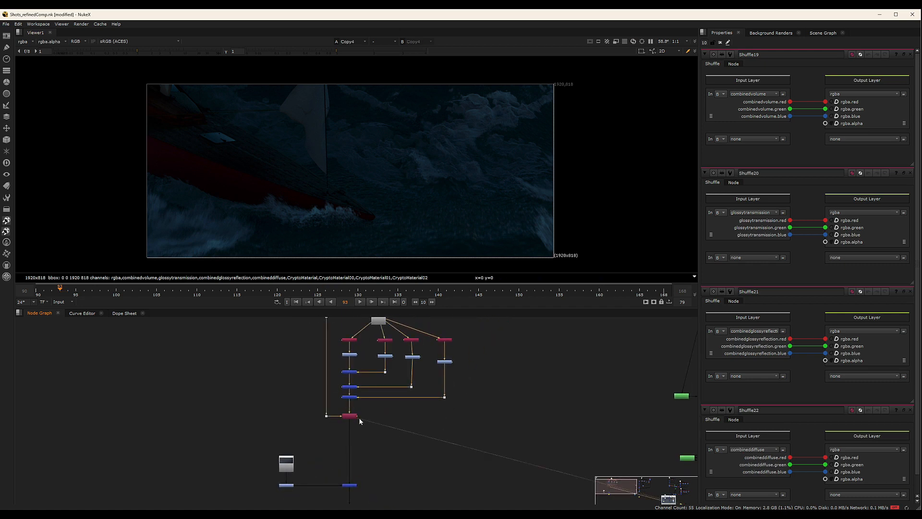
View the closeup composite at Merge22, where the separate Read branch joins below the Copy node, and briefly play back the shot
scroll(360, 421, down, 3)
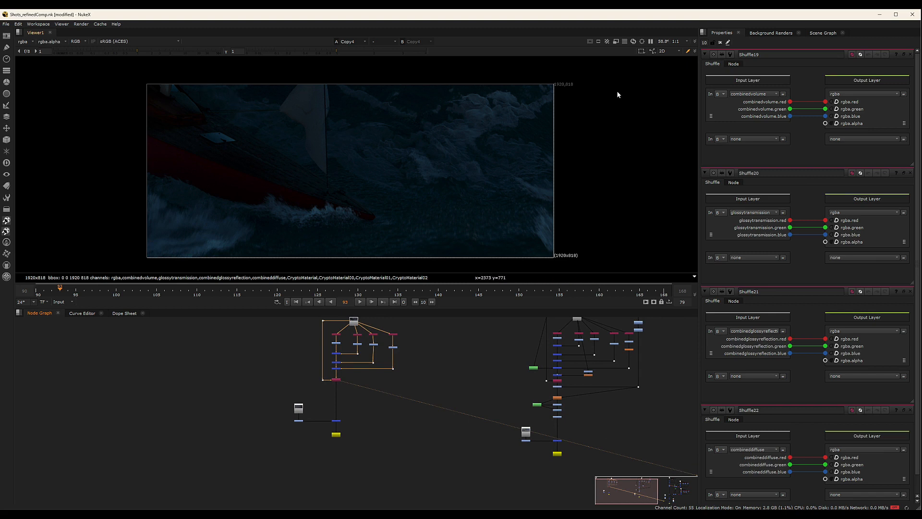
scroll(339, 413, up, 4)
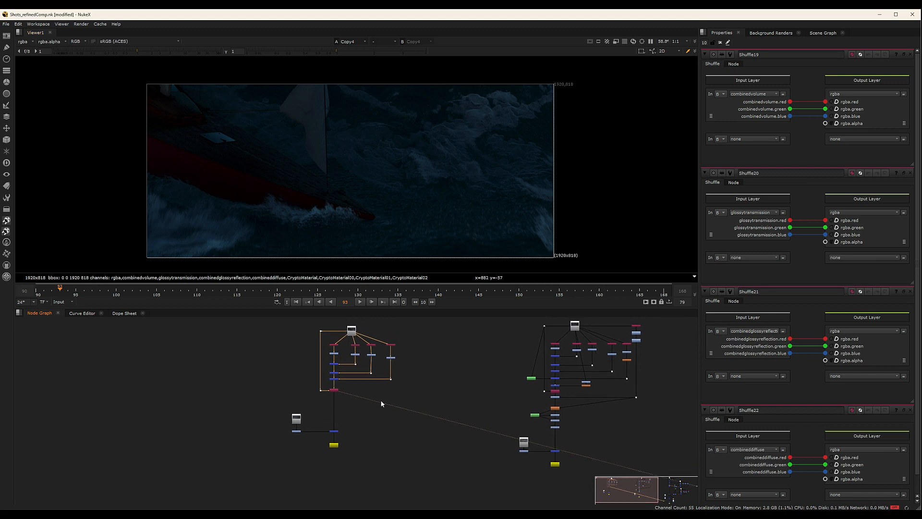
click(338, 429)
key(1)
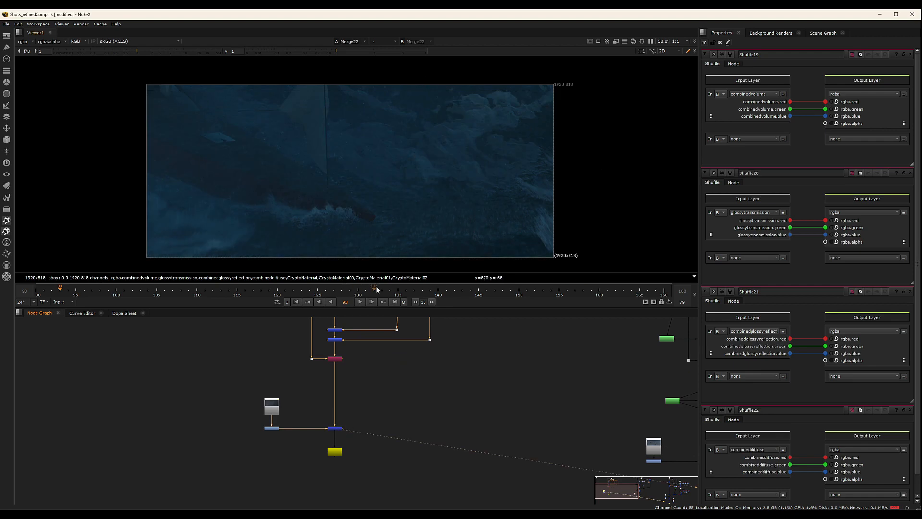
click(360, 302)
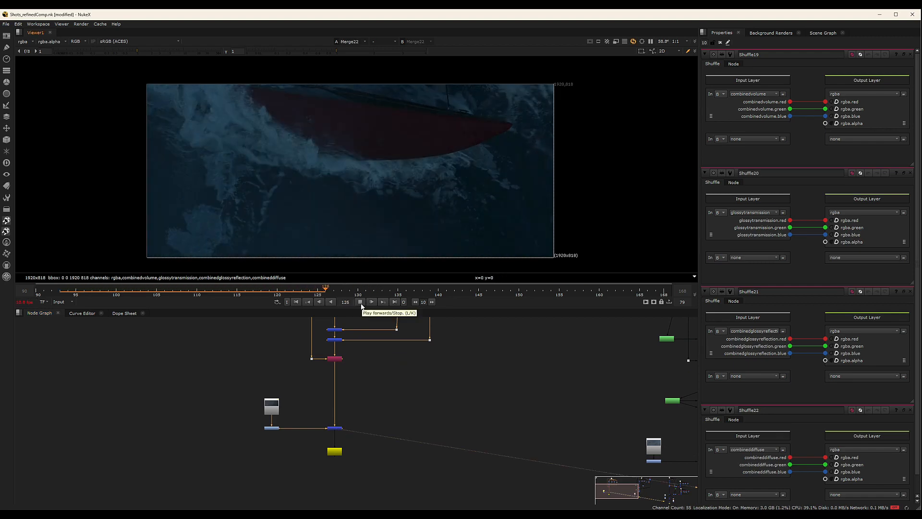
click(361, 302)
View the final Merge9 output of the wide sailboat shot's node tree and scrub the timeline to frame 154
scroll(398, 342, down, 4)
middle_drag(455, 377, 280, 439)
middle_drag(547, 432, 387, 409)
middle_drag(478, 483, 402, 394)
scroll(384, 393, up, 3)
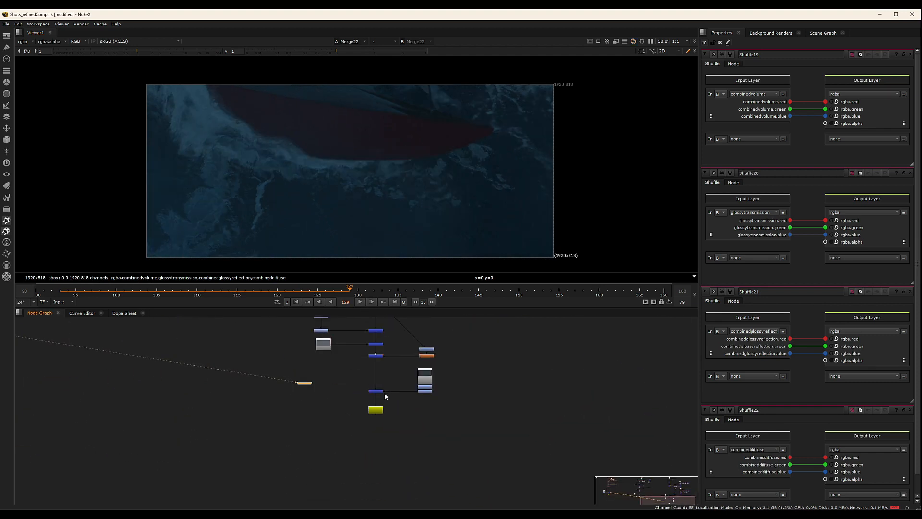
click(377, 392)
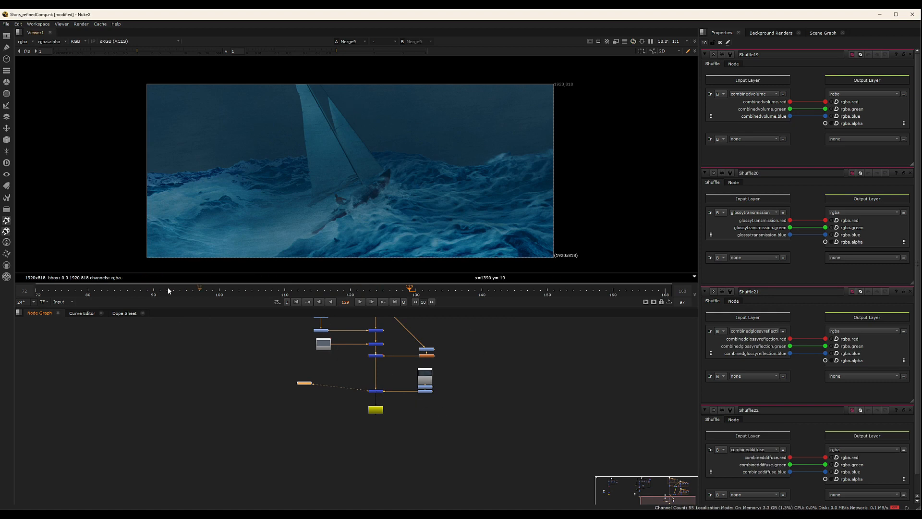
click(549, 291)
mouse_move(558, 293)
mouse_down()
mouse_move(582, 291)
mouse_move(553, 291)
mouse_move(574, 291)
mouse_up()
scroll(485, 382, down, 5)
middle_drag(486, 380, 479, 406)
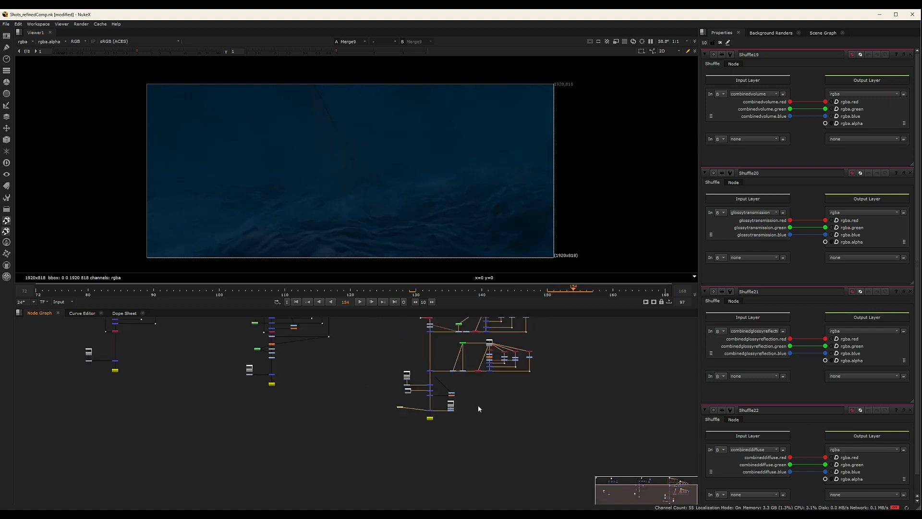
View the raw render from Read5 at the top of the wide shot's node tree
middle_drag(546, 344, 505, 403)
scroll(504, 403, up, 1)
scroll(332, 337, up, 2)
middle_drag(327, 337, 314, 359)
scroll(377, 354, up, 2)
click(358, 355)
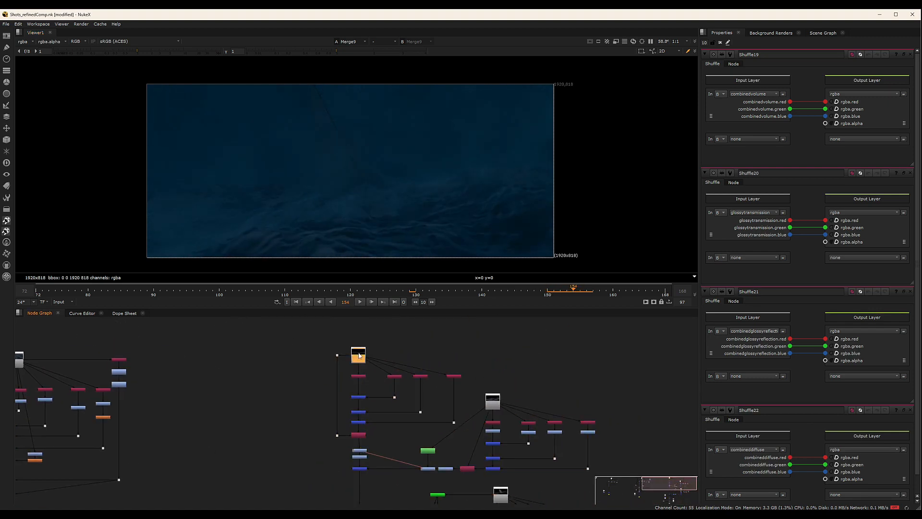
key(1)
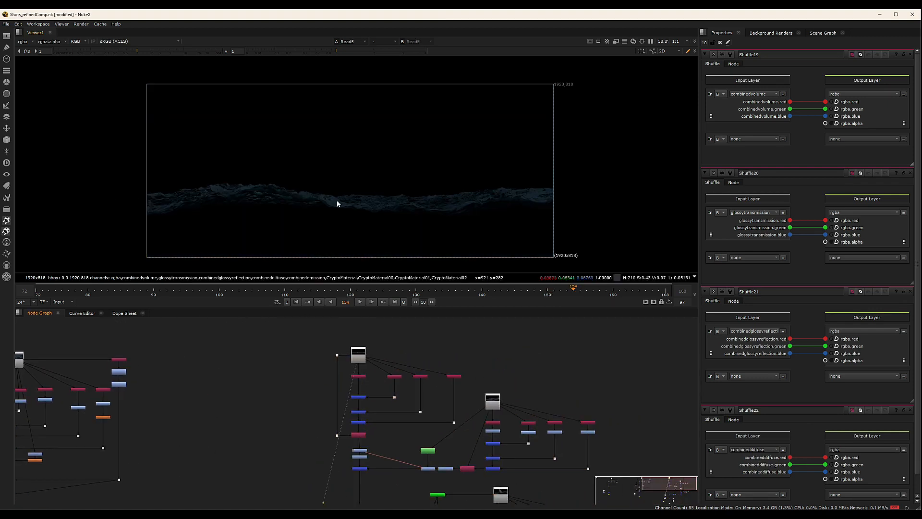
middle_drag(430, 361, 426, 335)
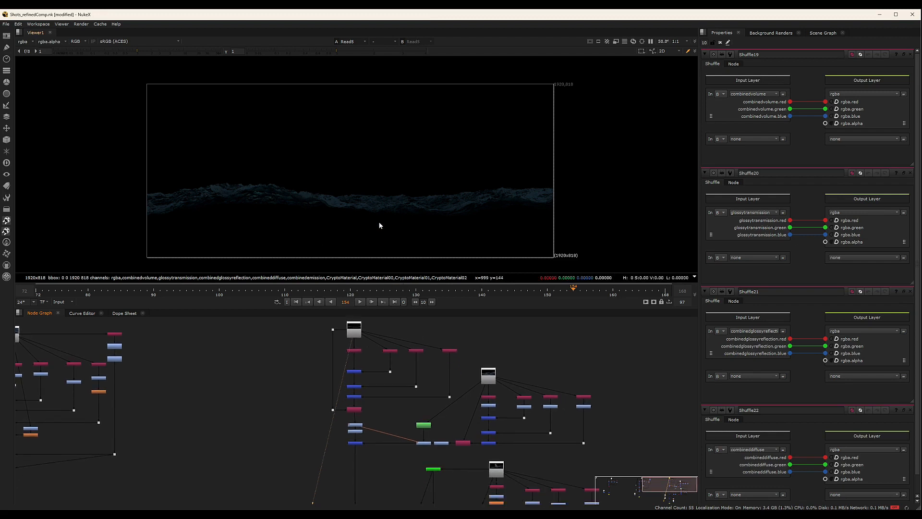
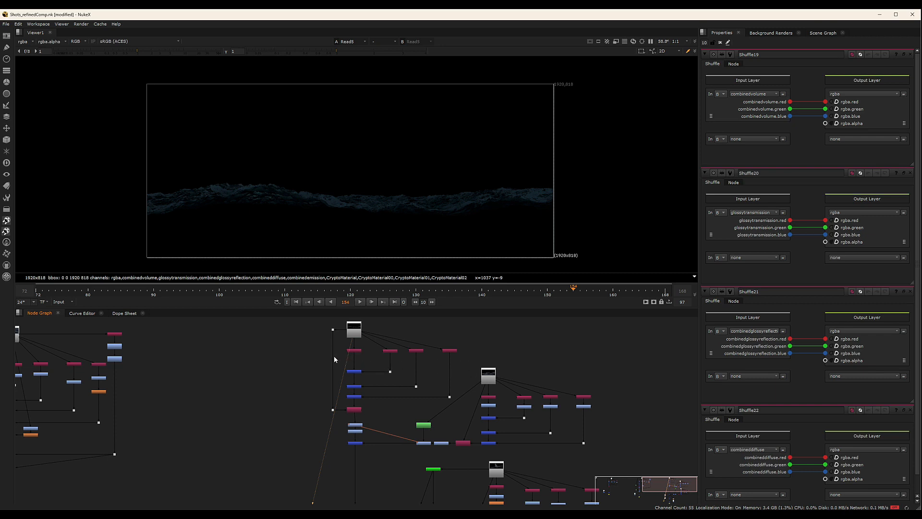
View the color correction below Read5's Copy node and the one masked by Roto1 in the neighbouring ocean branch
scroll(451, 333, up, 5)
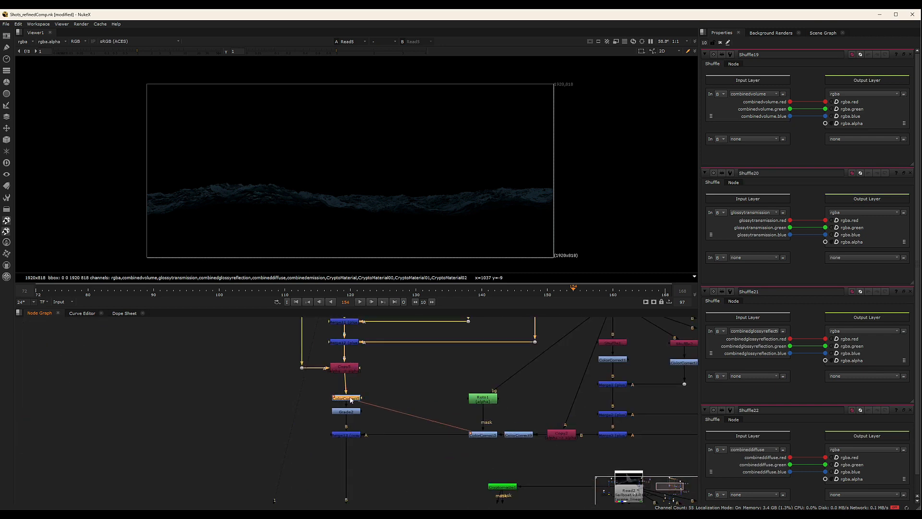
click(350, 399)
key(1)
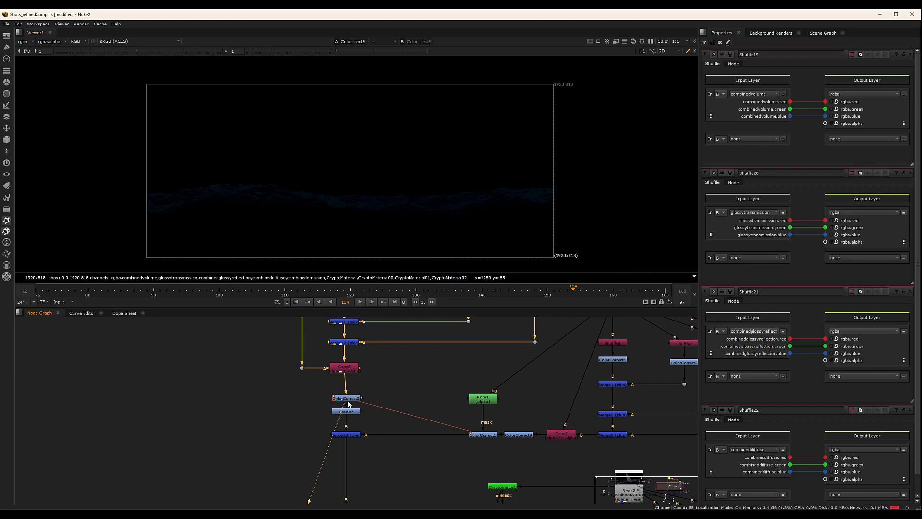
click(489, 435)
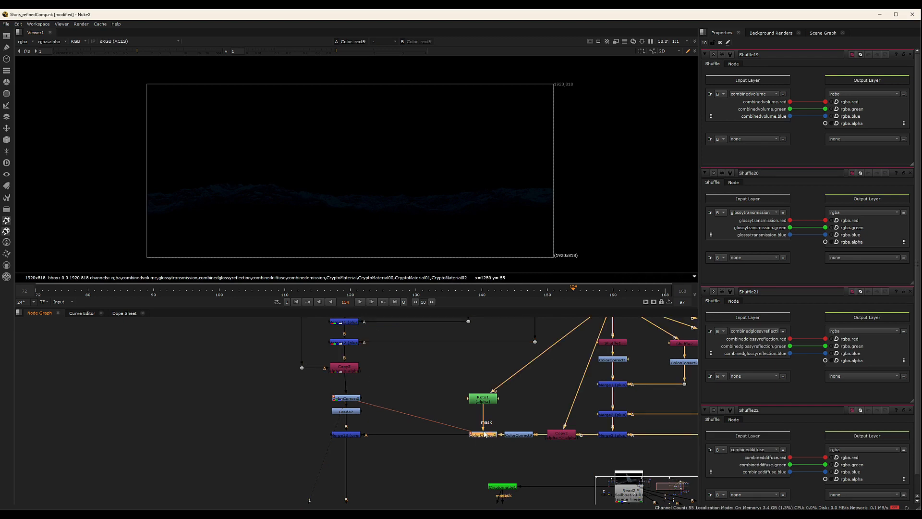
key(1)
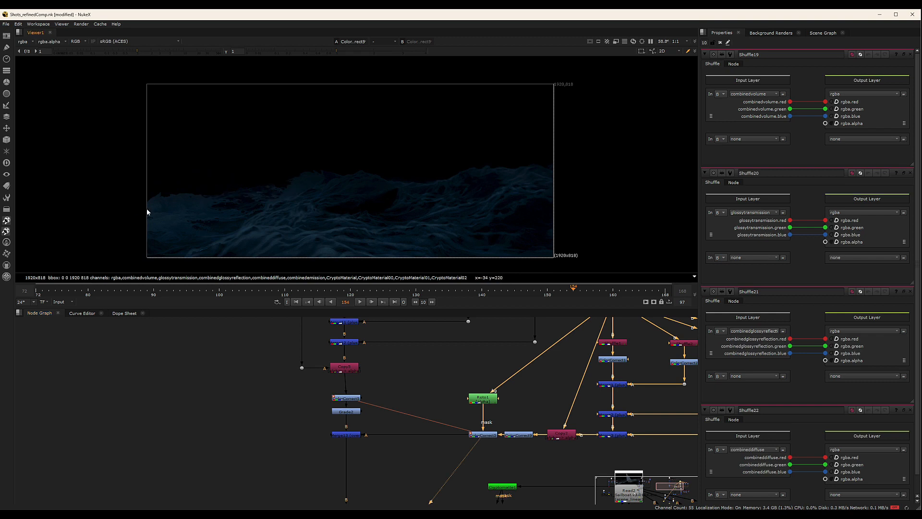
View the Read5 branch at Grade2, space that node slightly lower, and view both ocean branches combined at Merge13
click(347, 397)
key(1)
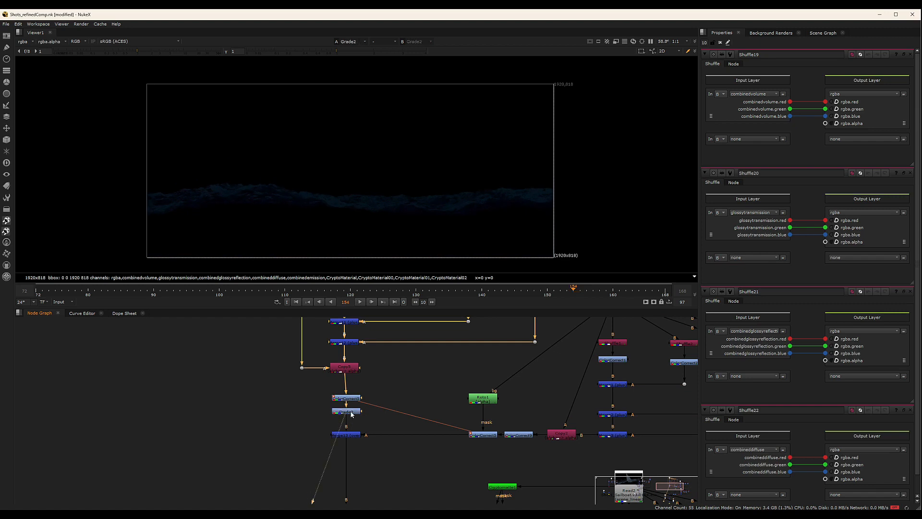
drag(354, 412, 355, 419)
click(346, 435)
key(1)
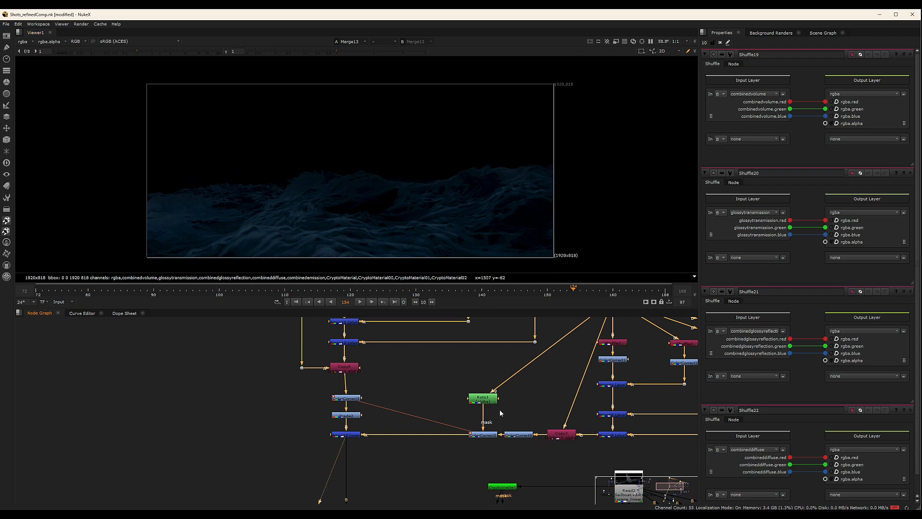
View the composite at Merge7, where the Read2 sailboat branch joins the ocean layers
scroll(445, 448, down, 10)
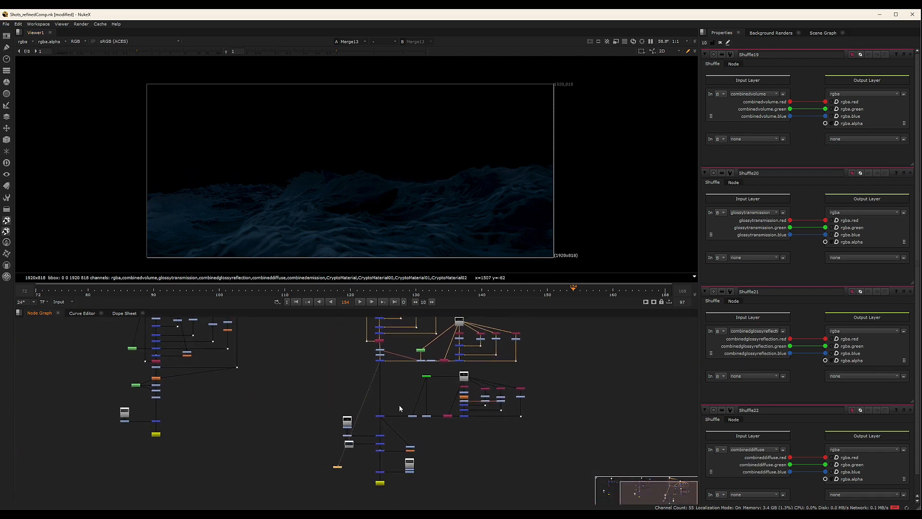
scroll(439, 373, up, 4)
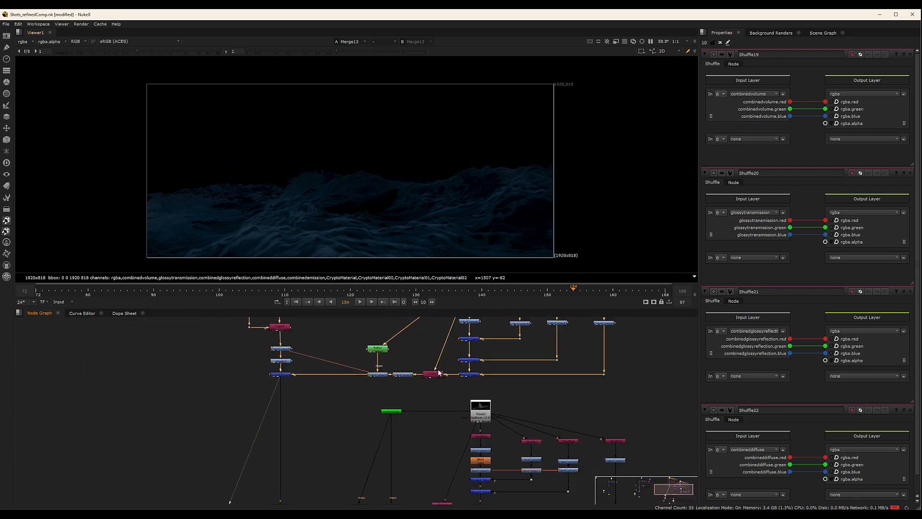
mouse_move(298, 393)
middle_down()
mouse_move(309, 416)
mouse_move(292, 381)
middle_up()
scroll(263, 433, down, 3)
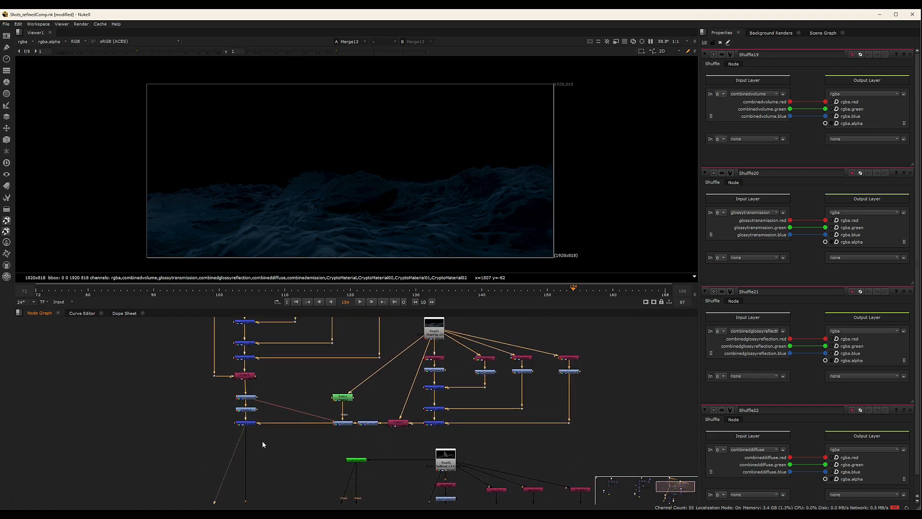
middle_drag(263, 450, 299, 386)
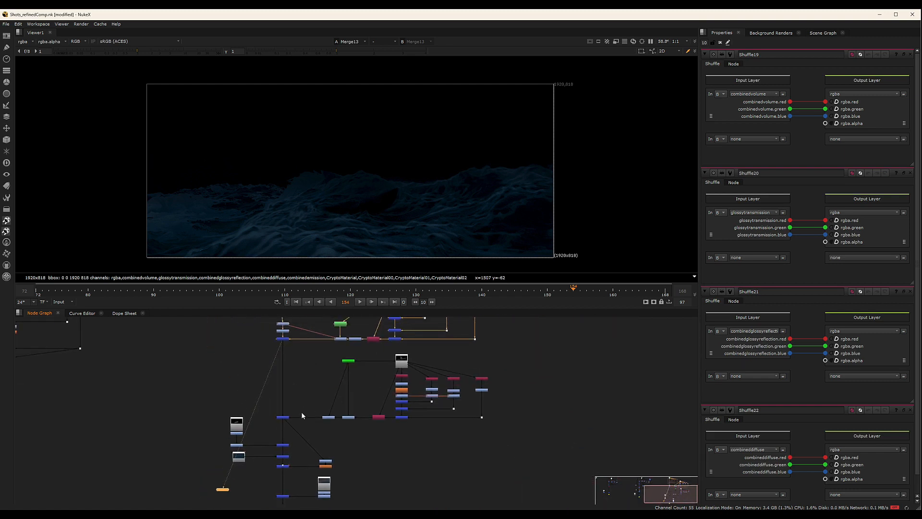
click(283, 417)
key(1)
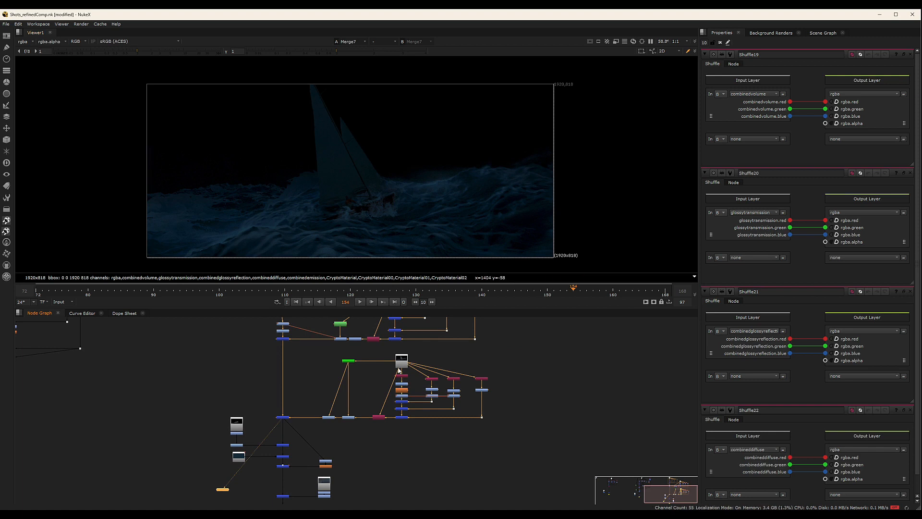
Toggle Blur1 and the color corrections above and below it in the Read2 branch off and on to compare their effect
scroll(427, 378, up, 3)
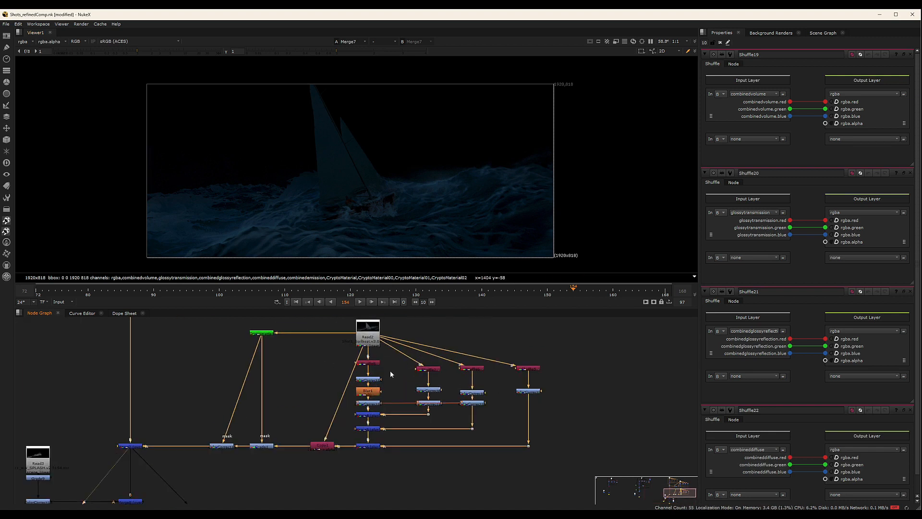
drag(390, 374, 355, 413)
key(d)
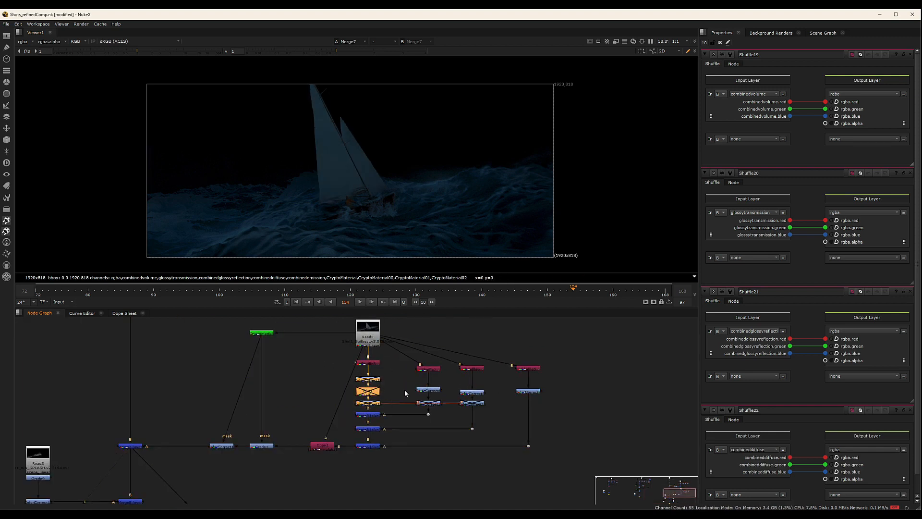
key(d)
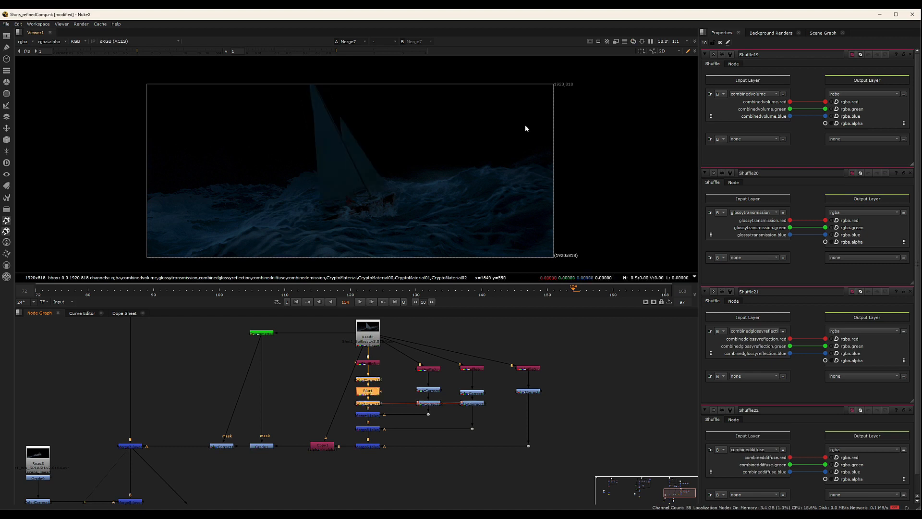
Toggle the color corrections in the three side pass branches of Read2 off and on to compare their effect
drag(410, 372, 501, 416)
key(d)
key(d)
key(d)
key(d)
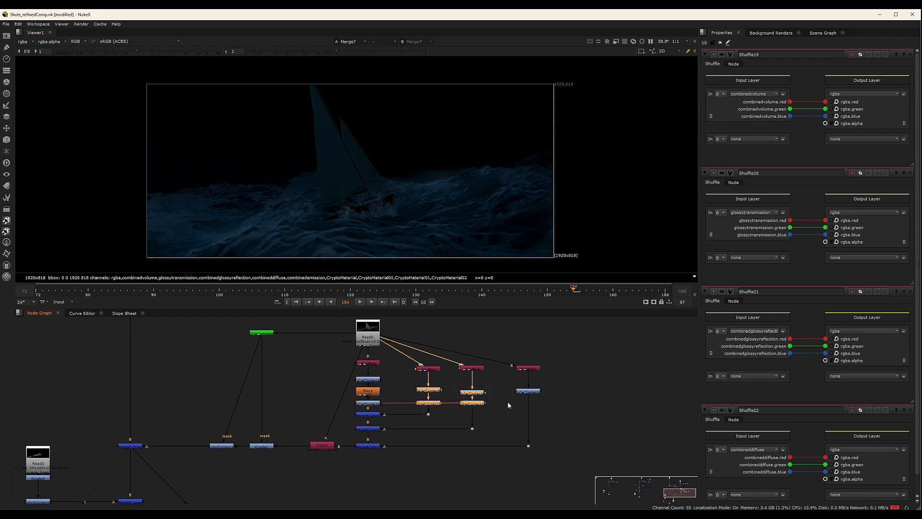
drag(504, 383, 416, 419)
key(d)
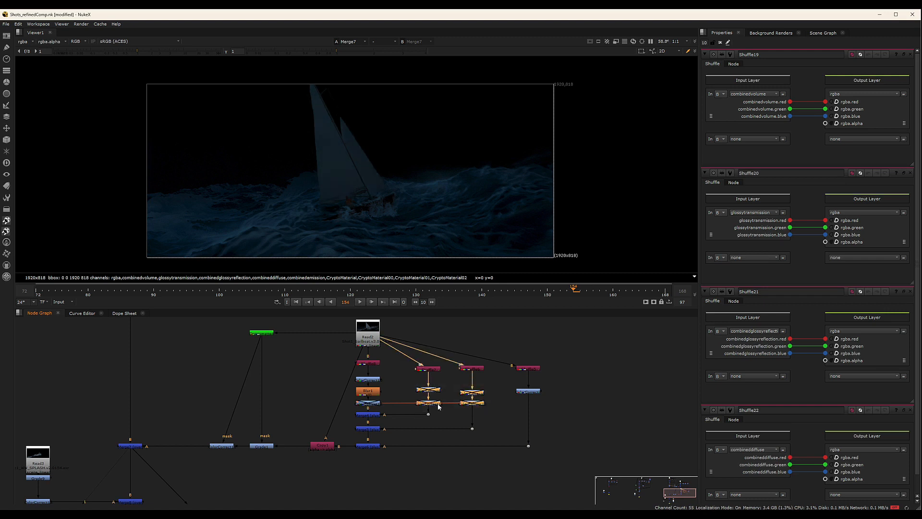
key(d)
drag(509, 381, 569, 400)
key(d)
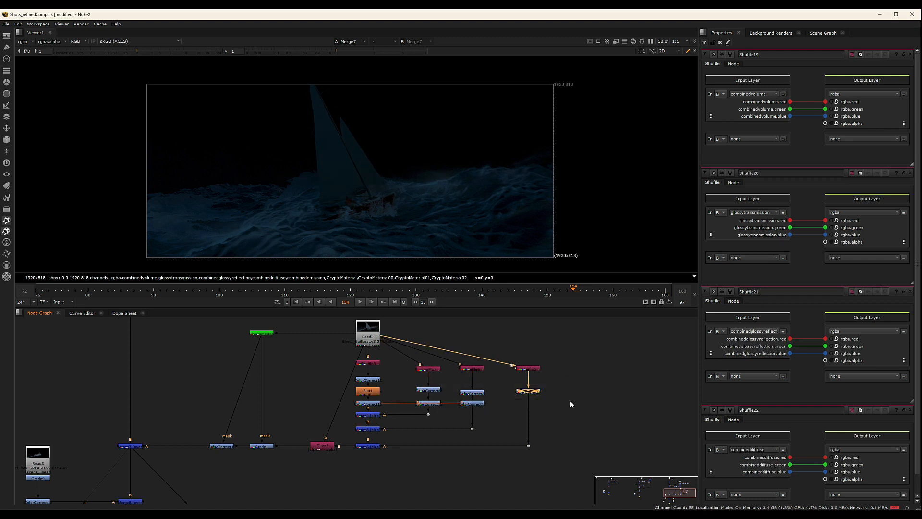
key(d)
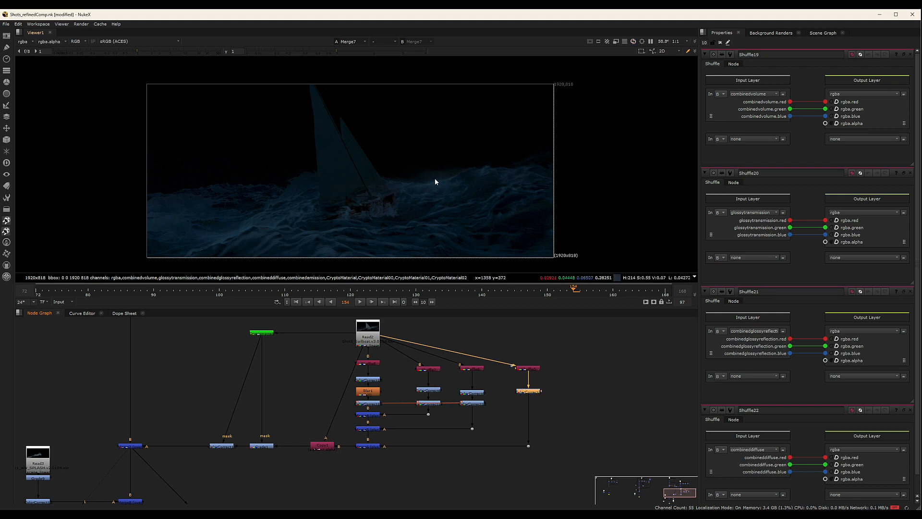
Space the Read3 splash node slightly higher, view the composite at Merge8 where it joins, and select its two correction nodes
middle_drag(557, 409, 581, 388)
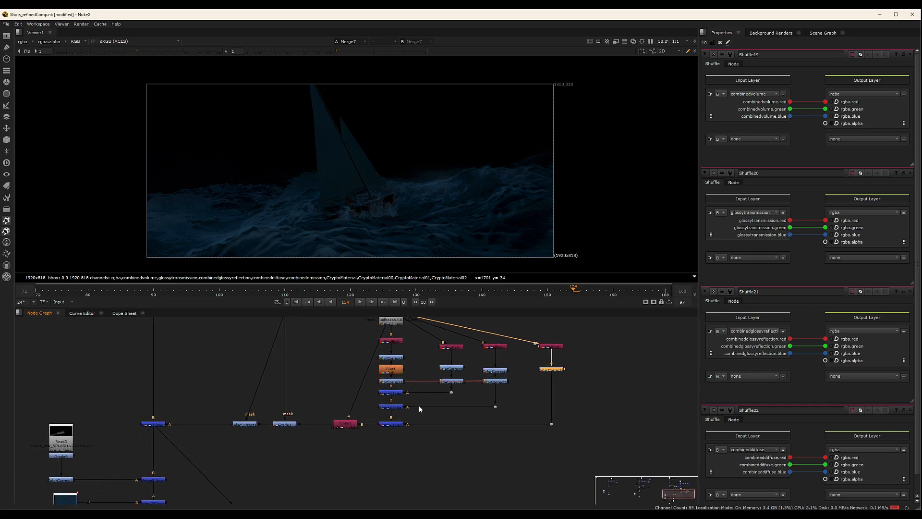
scroll(379, 431, down, 2)
middle_drag(263, 457, 322, 373)
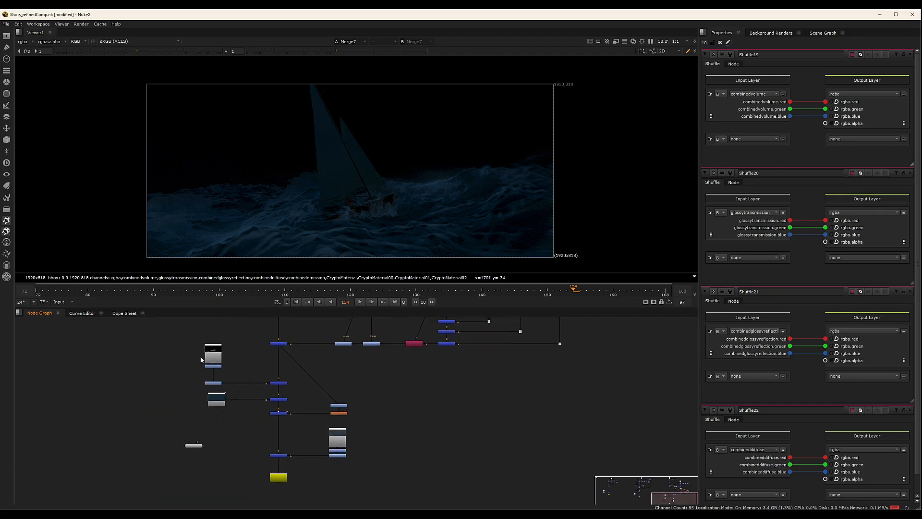
drag(211, 356, 212, 346)
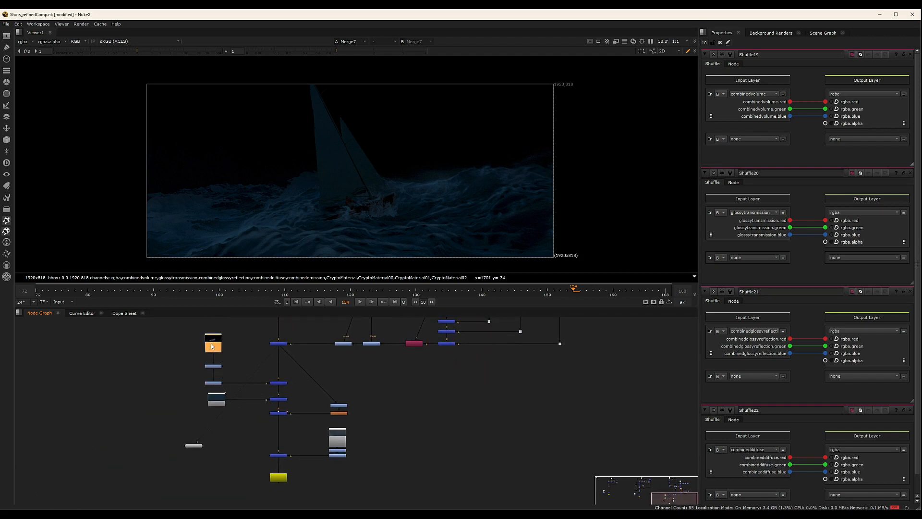
click(278, 383)
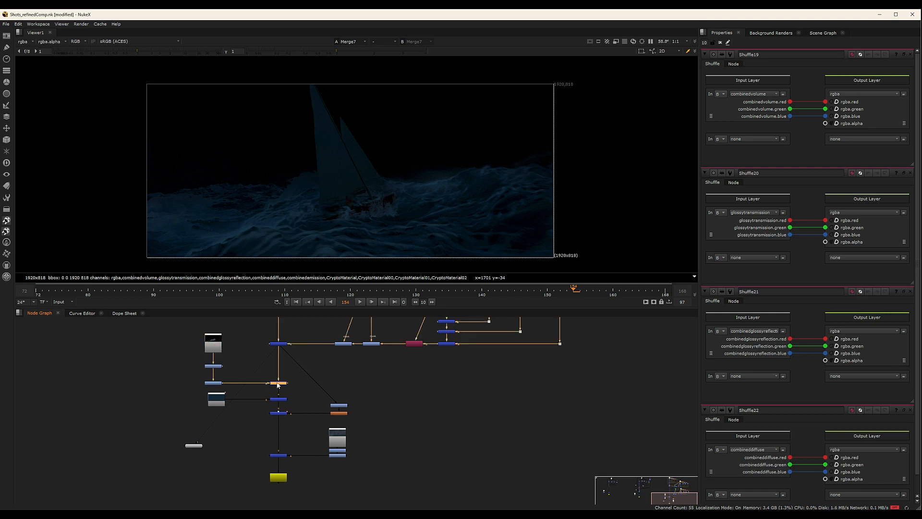
key(1)
drag(194, 364, 242, 387)
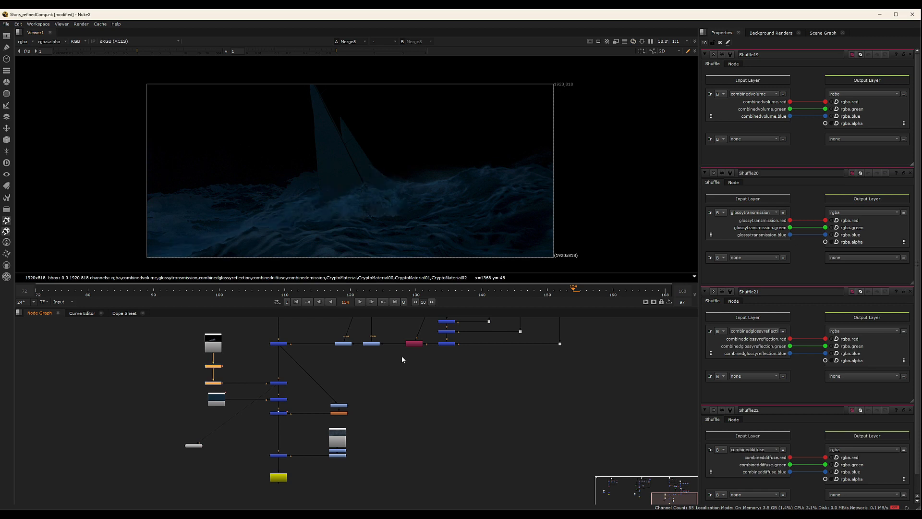
Select Grade10 with the glow node below it and view the composite at Merge23, where Constant1 joins
middle_drag(372, 423, 384, 390)
scroll(336, 370, up, 3)
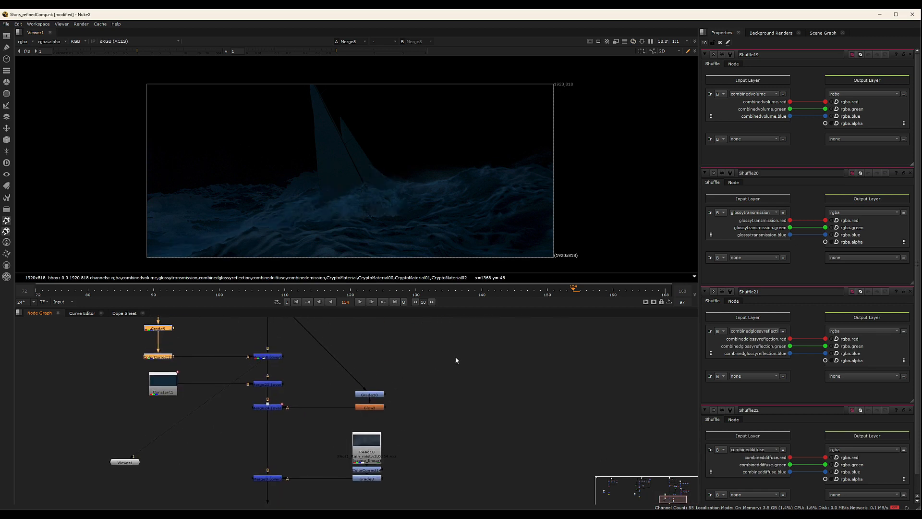
drag(395, 379, 338, 438)
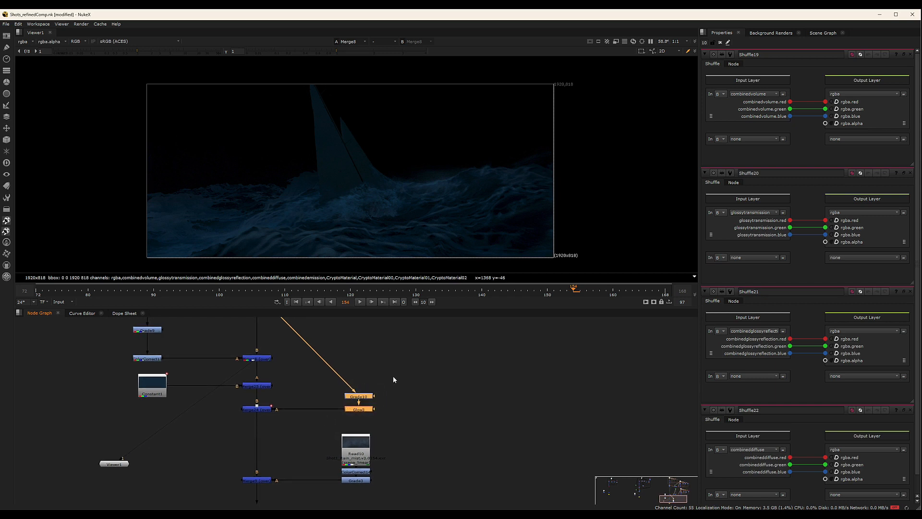
click(257, 387)
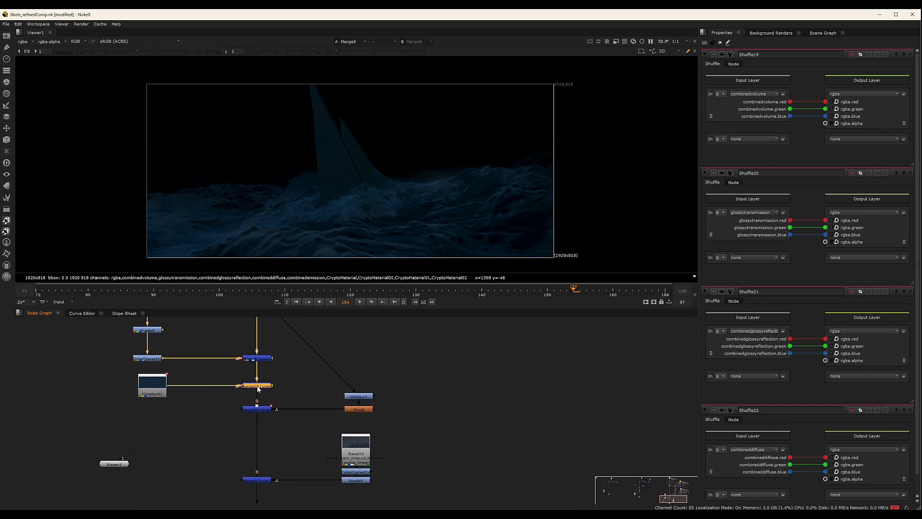
key(1)
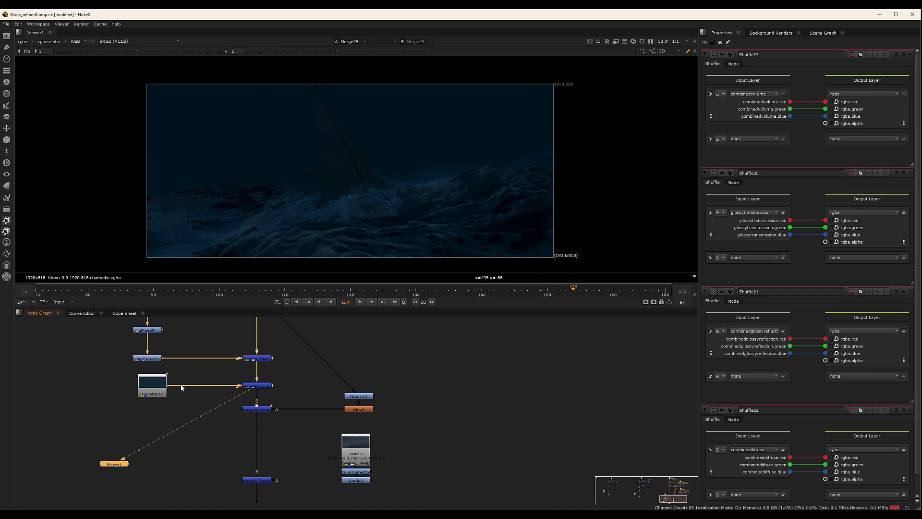
View the composite at Merge24, where the Grade10 glow branch joins, and scrub through the shot to frame 133
click(267, 411)
key(1)
drag(391, 371, 356, 410)
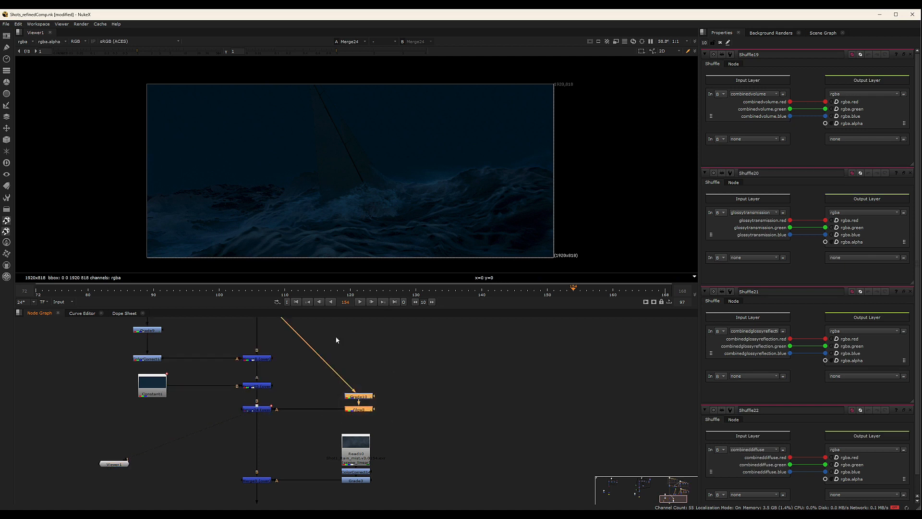
click(252, 292)
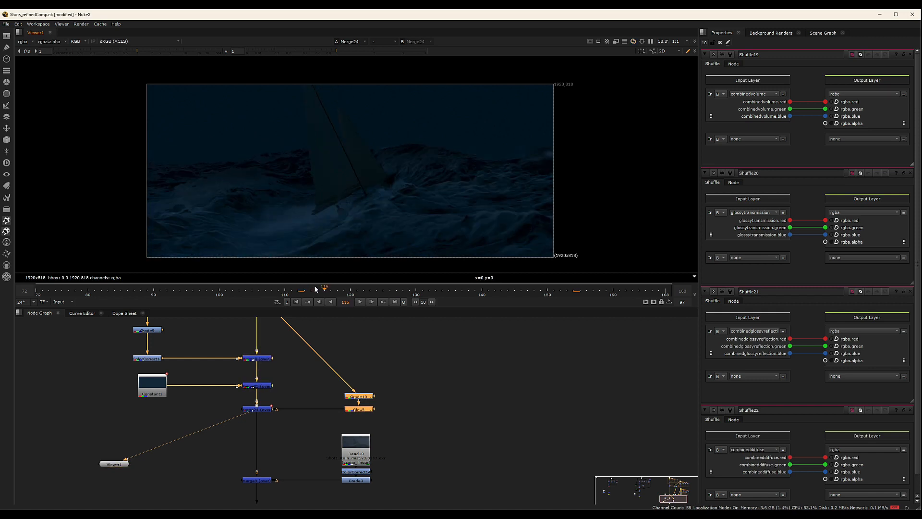
click(255, 434)
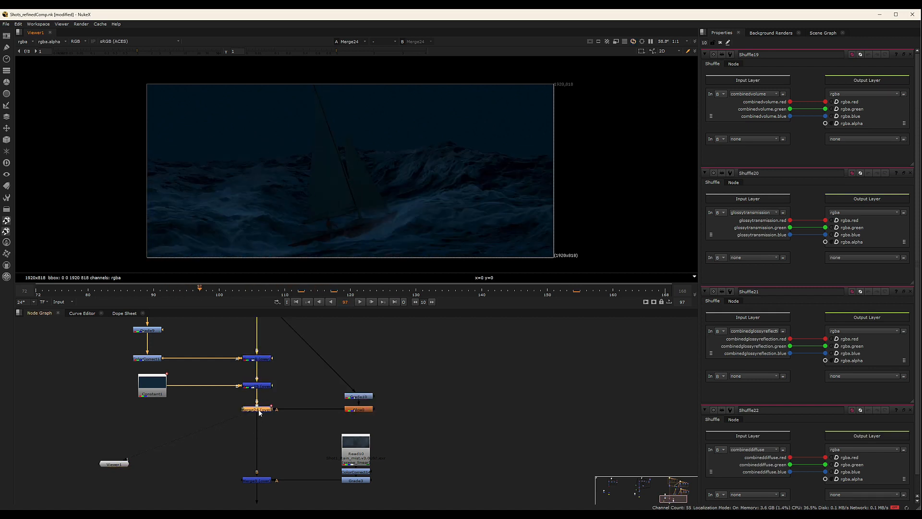
click(227, 289)
drag(389, 298, 434, 295)
middle_drag(286, 452, 296, 414)
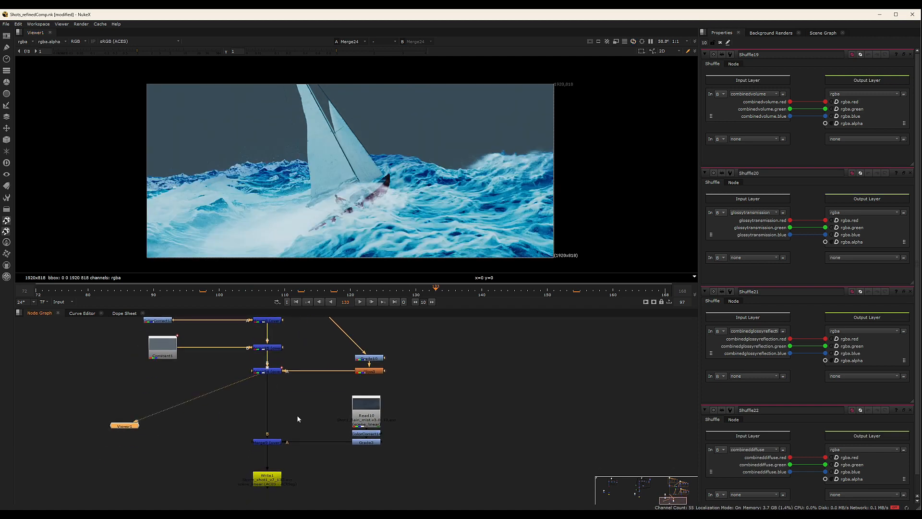
View the composite at Merge9, where the Read10 rain mist joins, and scrub through the frames after 133
click(270, 441)
key(1)
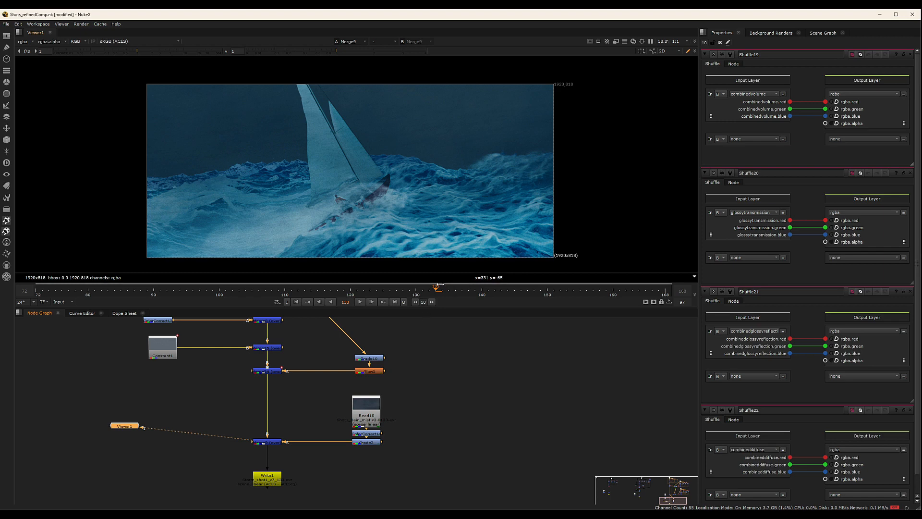
drag(438, 285, 445, 286)
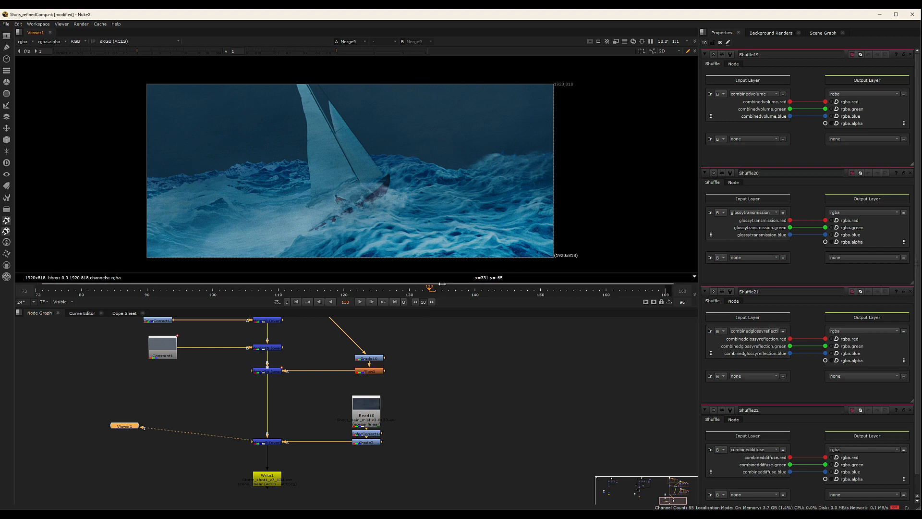
click(450, 289)
drag(450, 290, 500, 289)
View the neighbouring Shot 2 composite at Merge17, the last merge before its Write node
scroll(426, 418, down, 8)
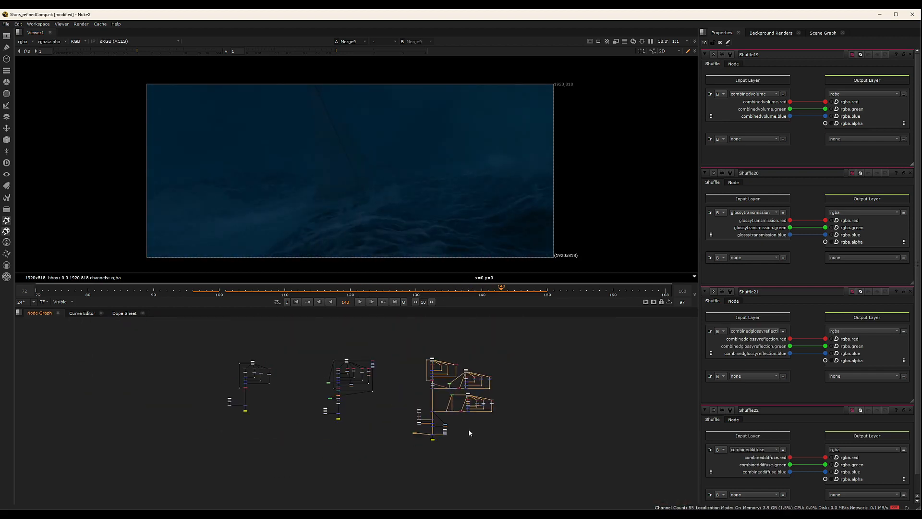
scroll(342, 378, up, 10)
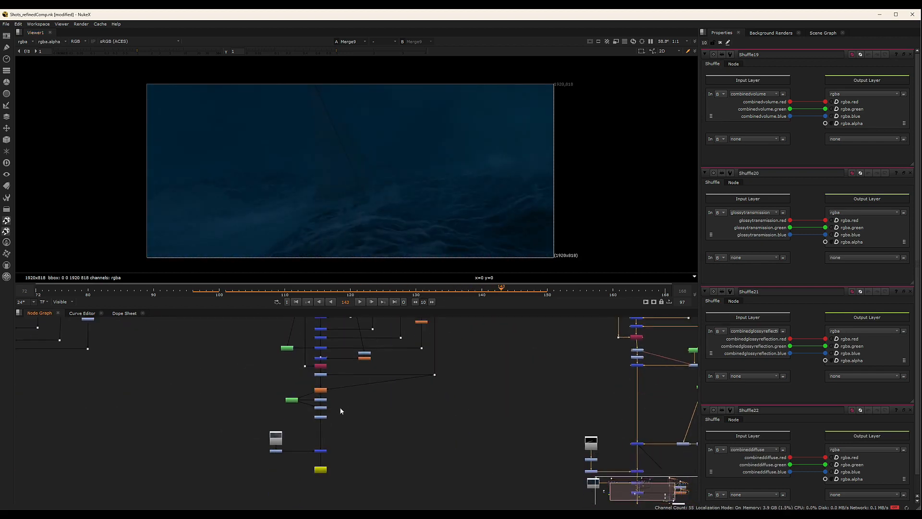
click(320, 444)
key(1)
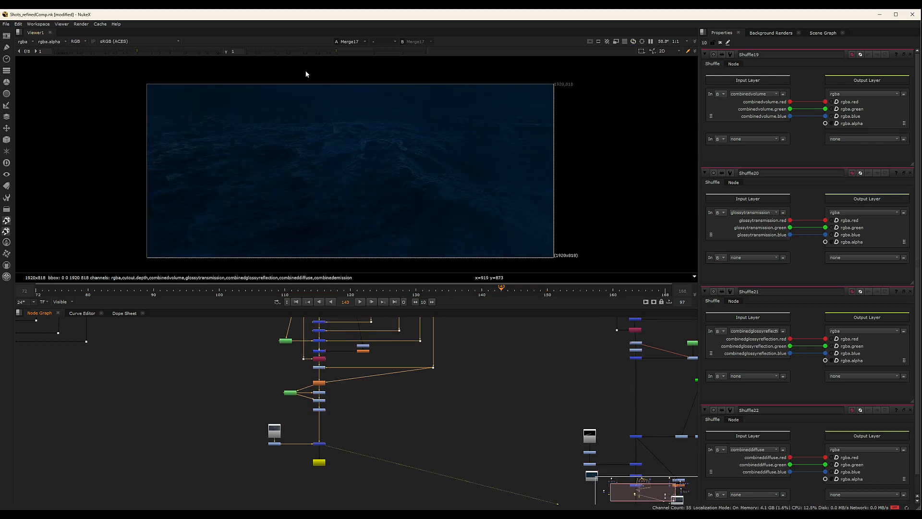
View Shuffle17 beside Read6 in the Shot 2 tree and open its properties to examine the cutout depth routing
scroll(417, 408, down, 1)
middle_drag(471, 323, 464, 394)
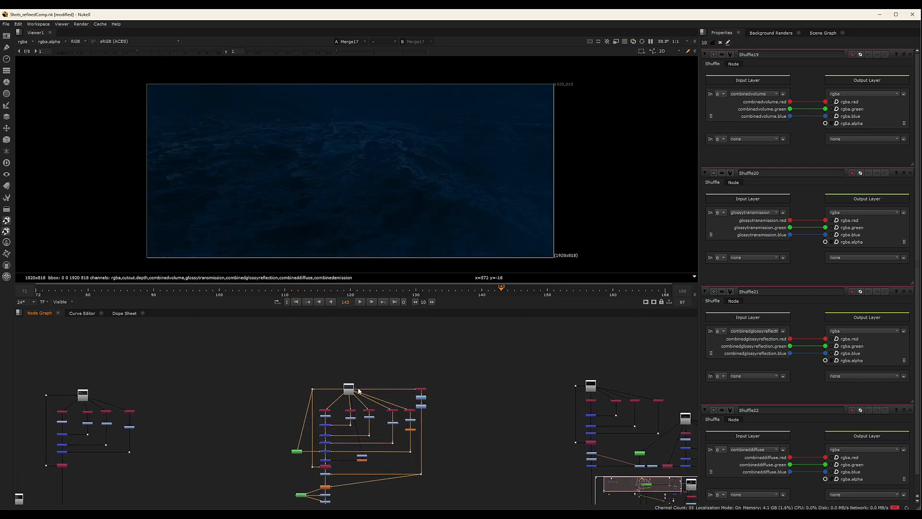
scroll(349, 386, up, 2)
middle_drag(408, 440, 408, 374)
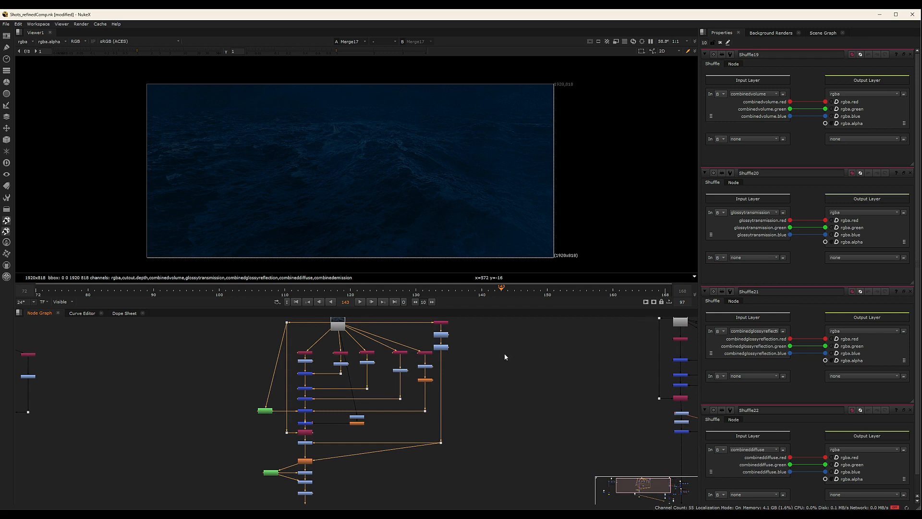
scroll(389, 353, up, 5)
drag(423, 335, 325, 369)
key(1)
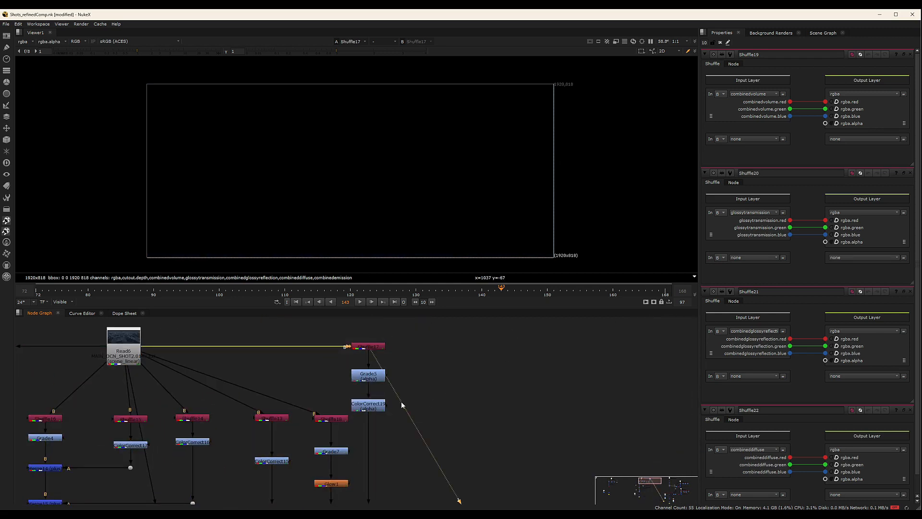
scroll(403, 384, down, 5)
scroll(337, 438, up, 5)
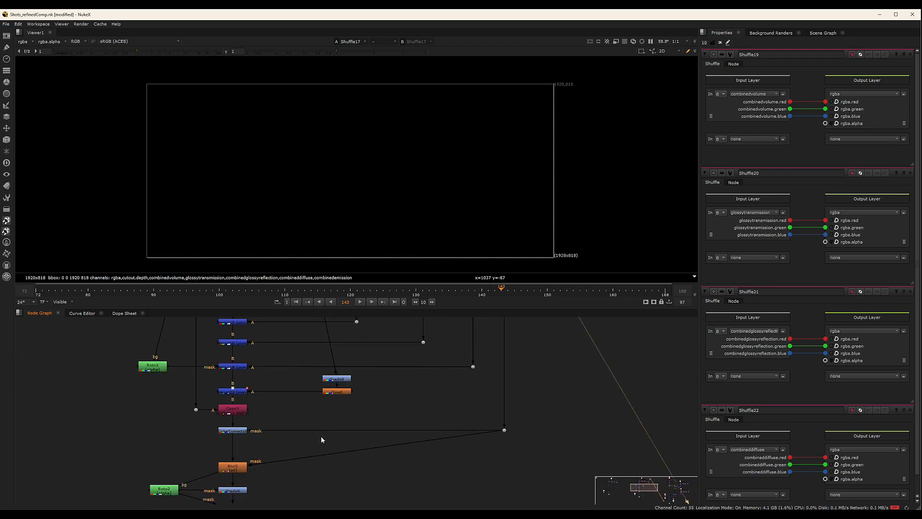
middle_drag(296, 428, 187, 507)
middle_drag(422, 384, 400, 455)
double_click(375, 344)
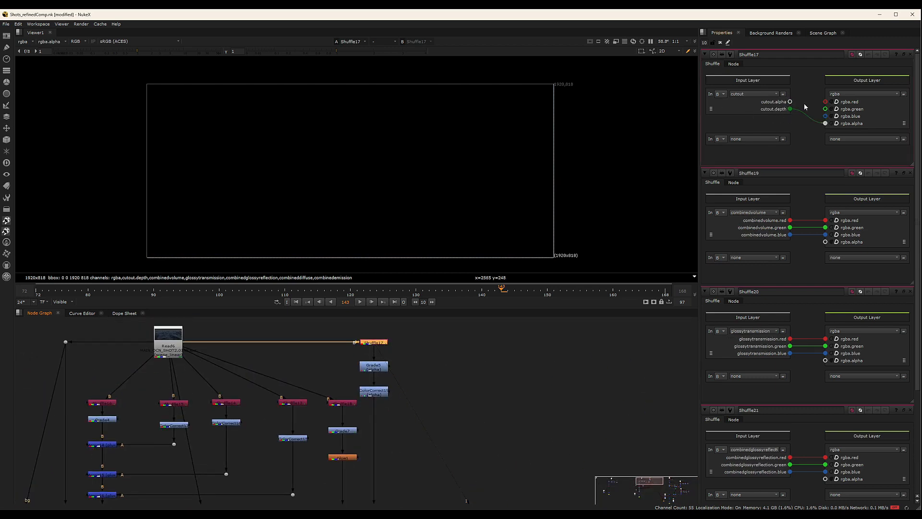
View Shuffle18 above Grade7 in the Read6 tree and open its properties to examine the emission pass routing
middle_drag(377, 402, 402, 367)
click(372, 368)
key(1)
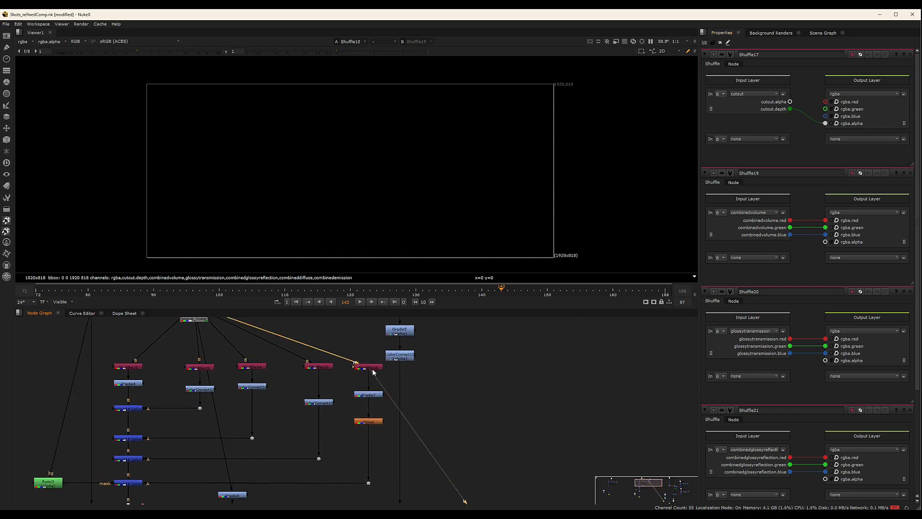
double_click(373, 368)
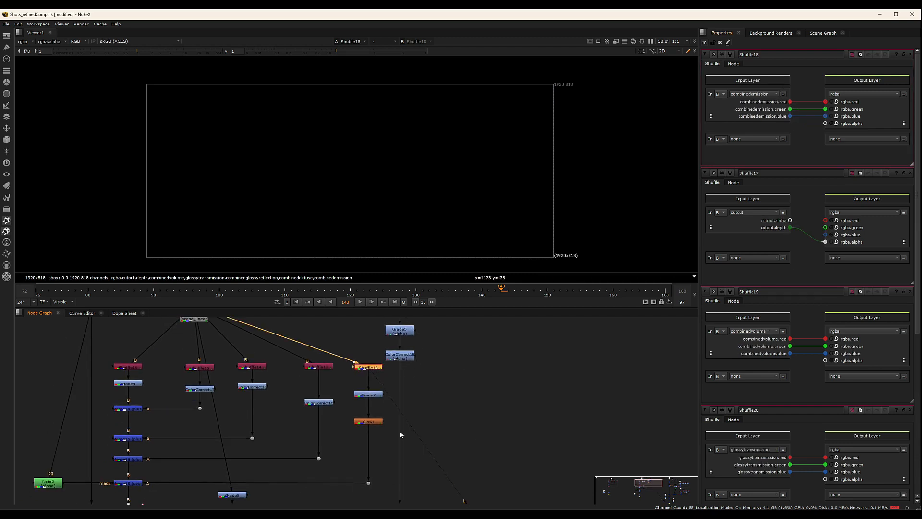
View the Shot 2 composite at Merge17 again and scrub the timeline to examine the distant sailboat up close
scroll(401, 434, down, 4)
middle_drag(445, 439, 484, 351)
middle_drag(299, 407, 310, 361)
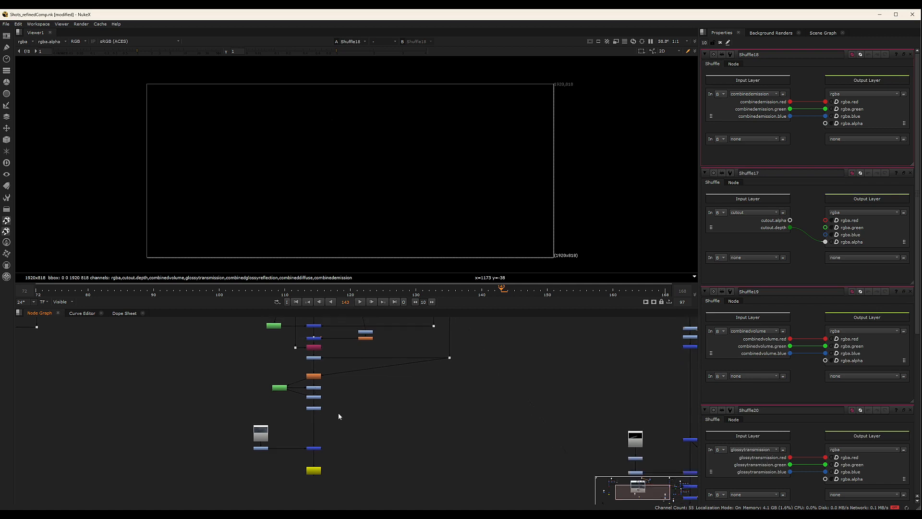
middle_drag(313, 448, 313, 437)
click(312, 436)
key(1)
scroll(330, 122, up, 1)
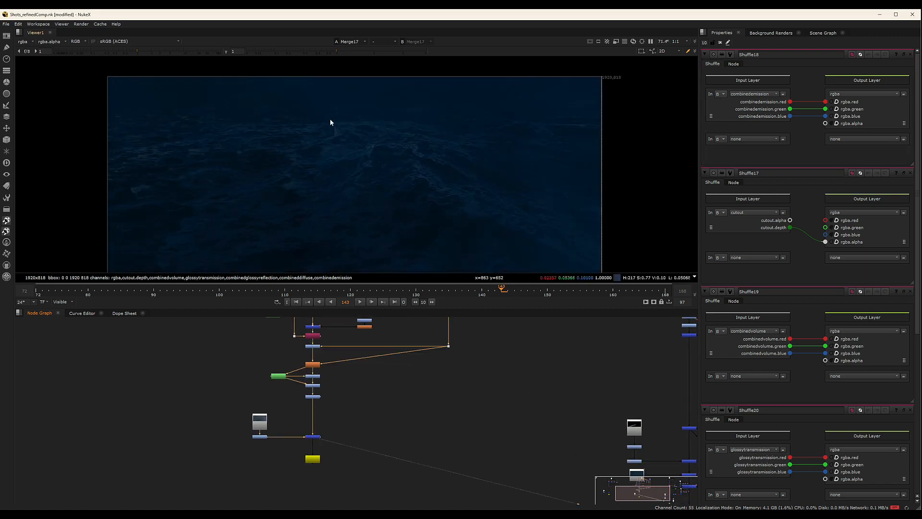
scroll(332, 122, up, 4)
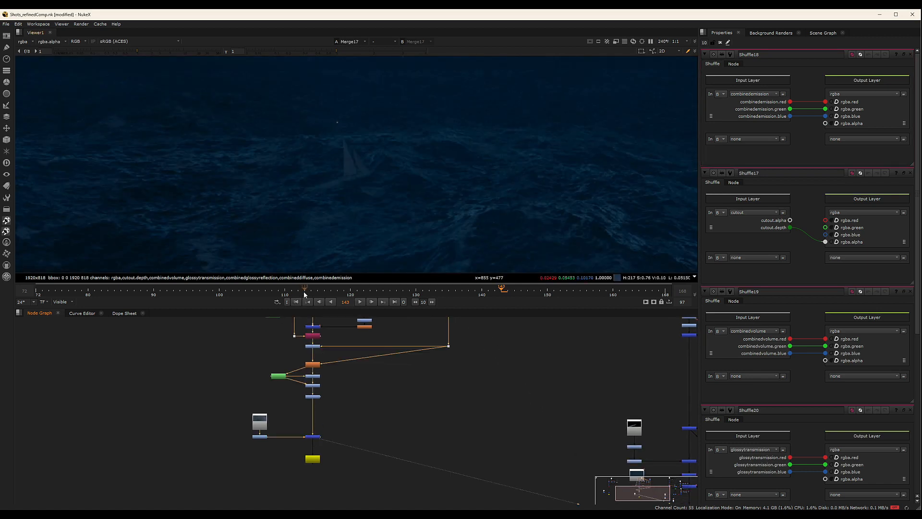
drag(305, 295, 532, 288)
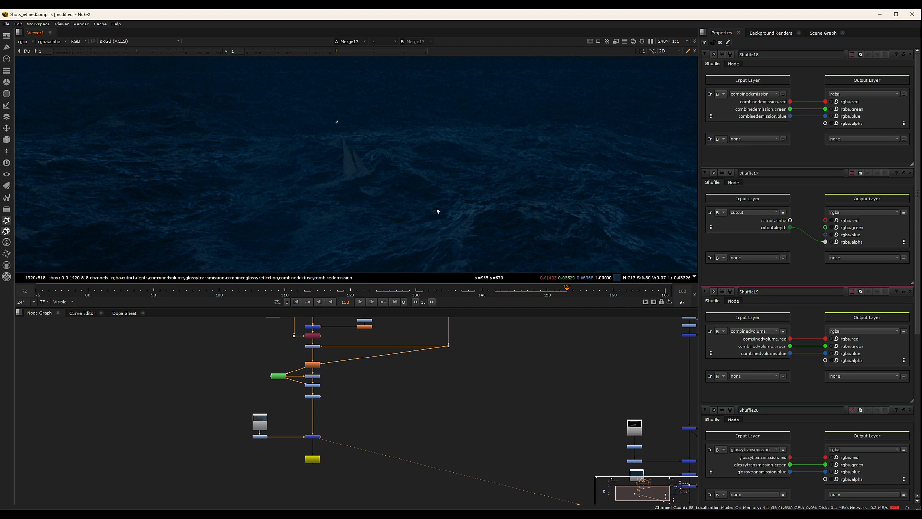
Scrub the full-frame Merge17 composite back to the early frames and forward to frame 140
scroll(456, 204, down, 5)
scroll(351, 134, up, 3)
scroll(348, 152, down, 4)
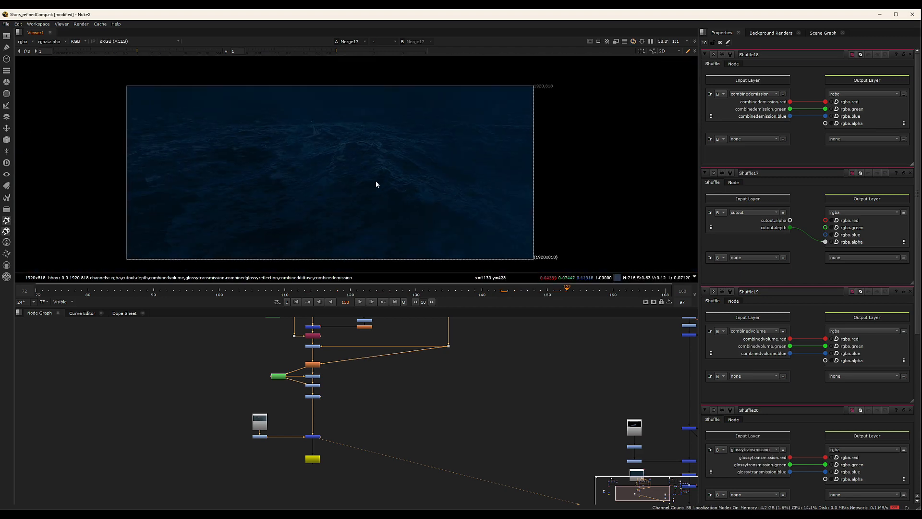
scroll(459, 416, down, 3)
scroll(371, 422, up, 5)
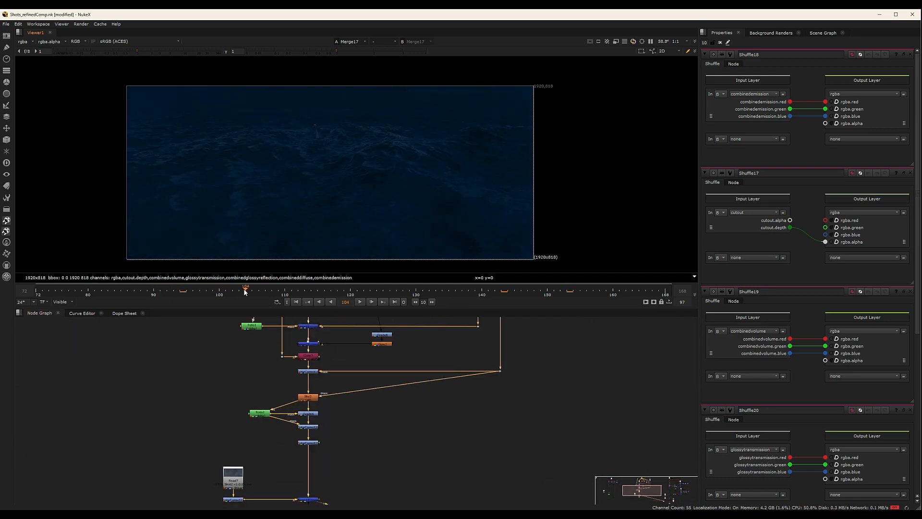
click(279, 289)
drag(279, 288, 178, 279)
drag(174, 296, 147, 292)
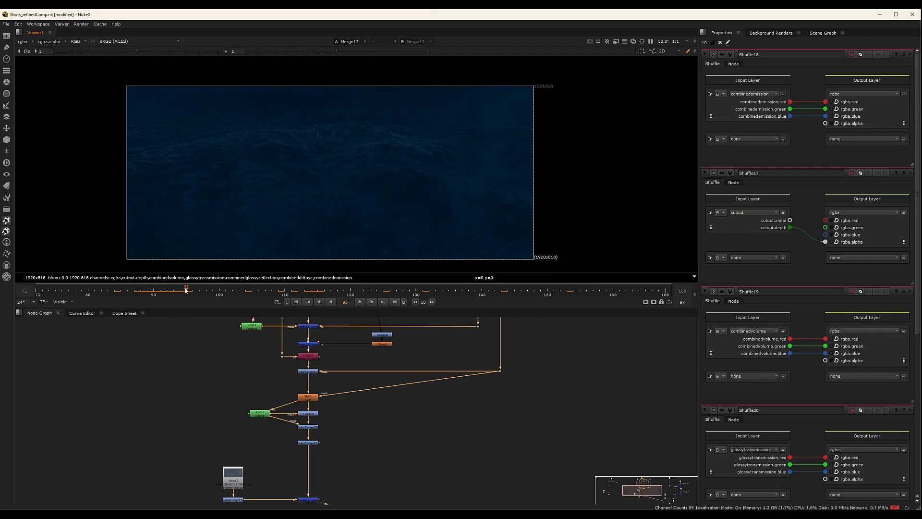
drag(185, 290, 482, 290)
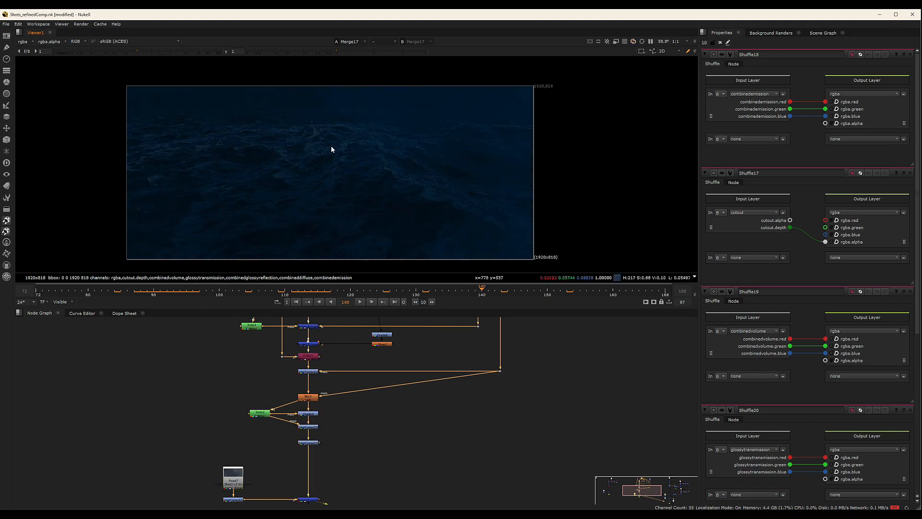
scroll(547, 358, down, 10)
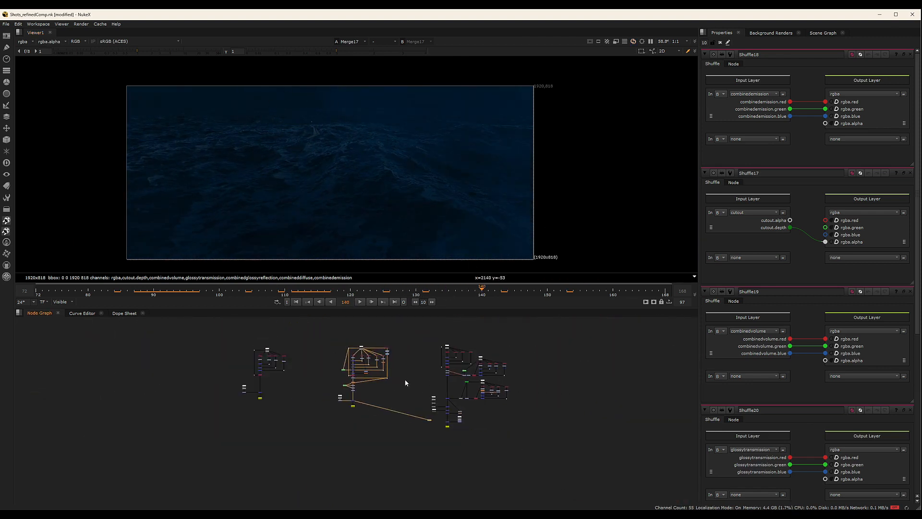